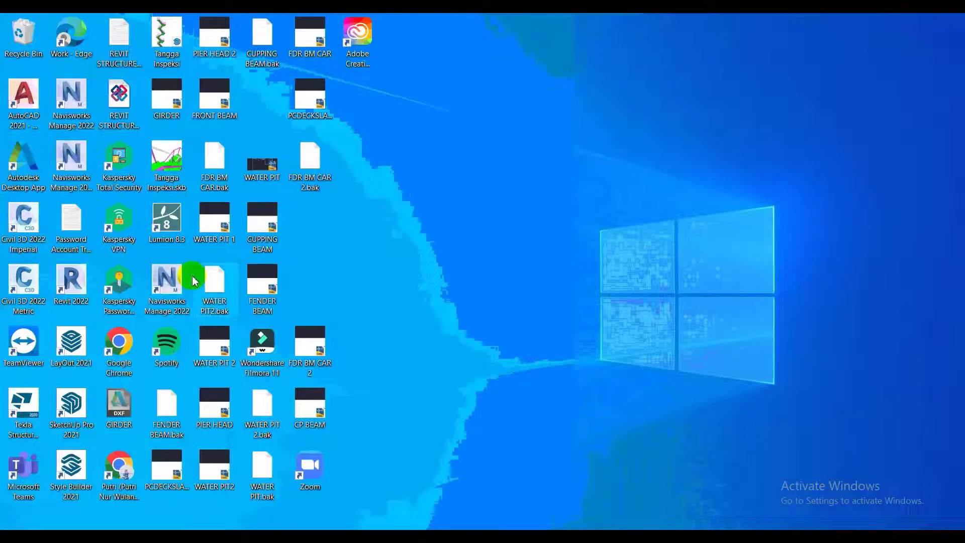
Step: Launch Revit 2022 from its desktop shortcut
double_click(70, 287)
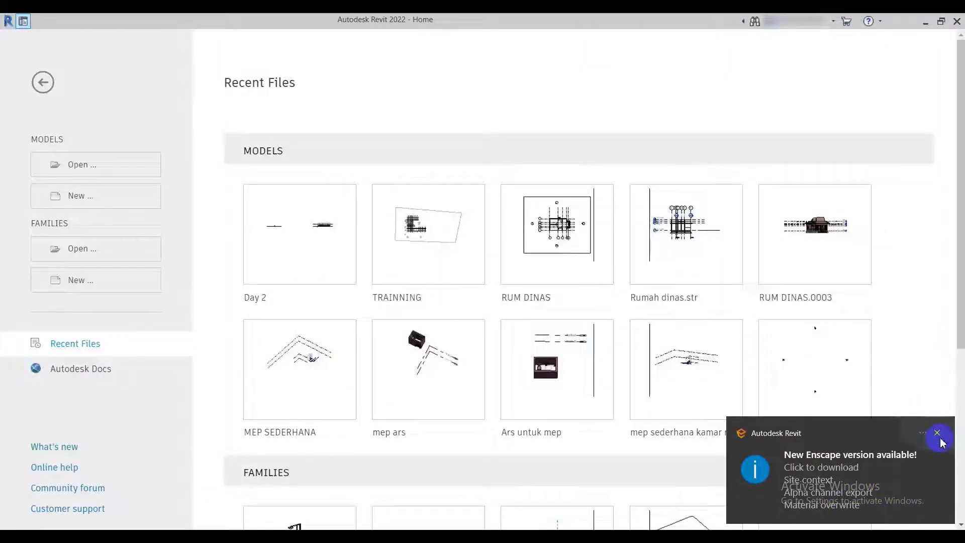
Step: Dismiss the Enscape notice and create a new project from the Construction Template
left_click(940, 440)
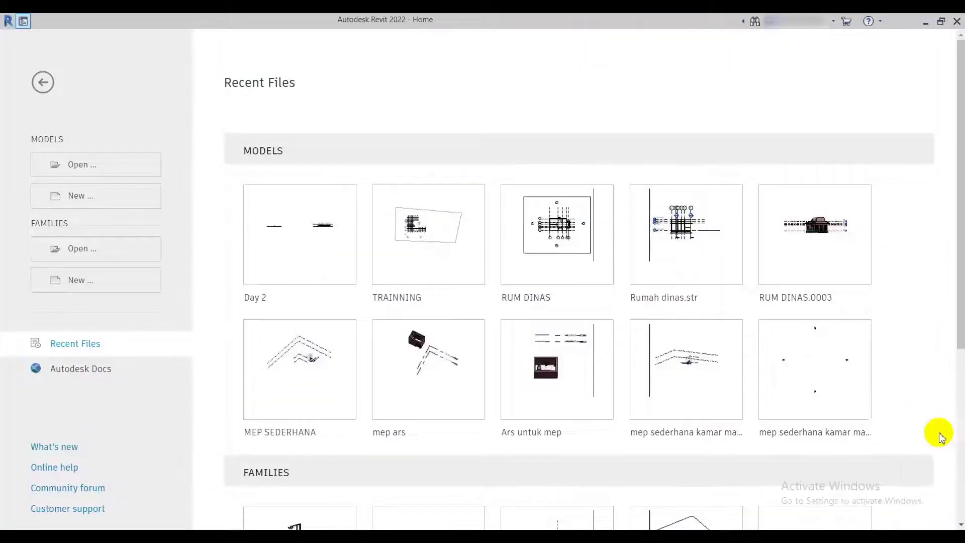
left_click(85, 199)
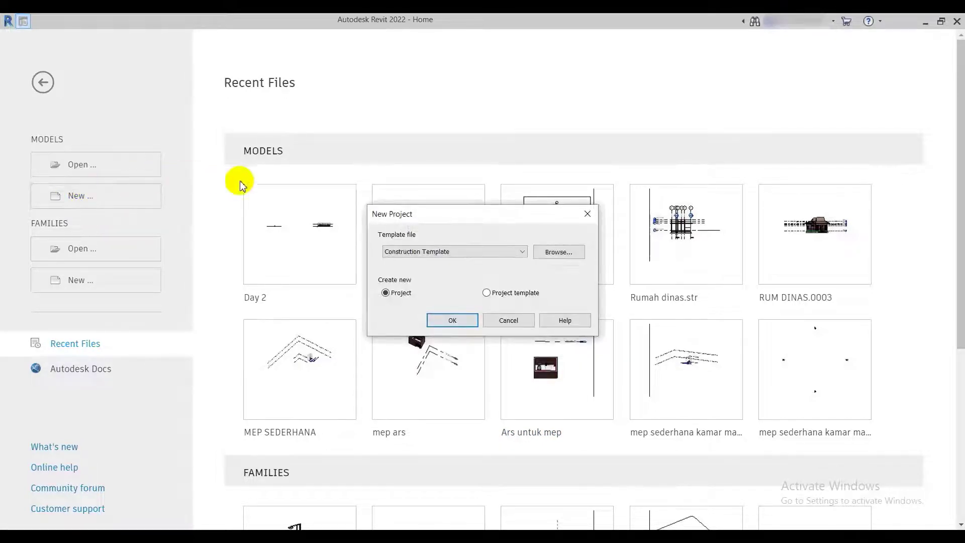
left_click(485, 251)
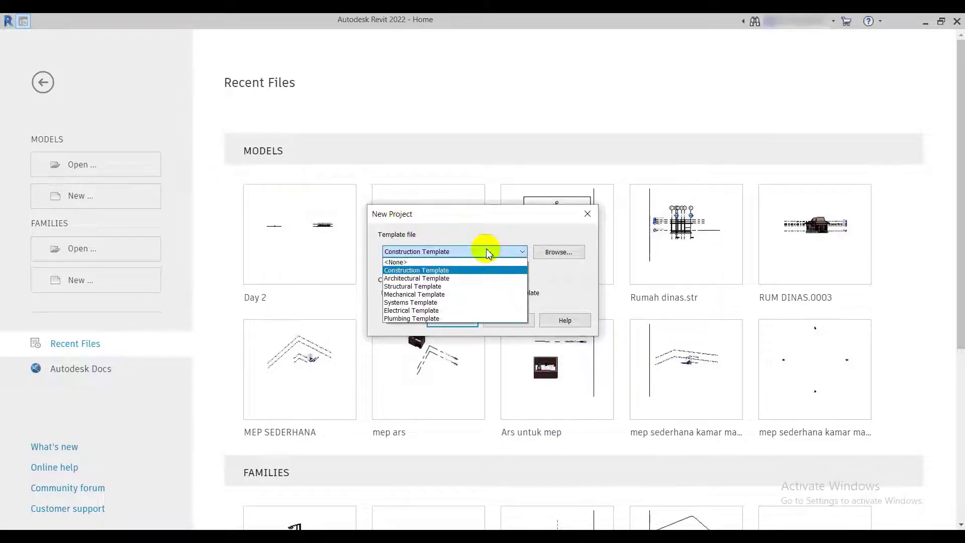
left_click(453, 270)
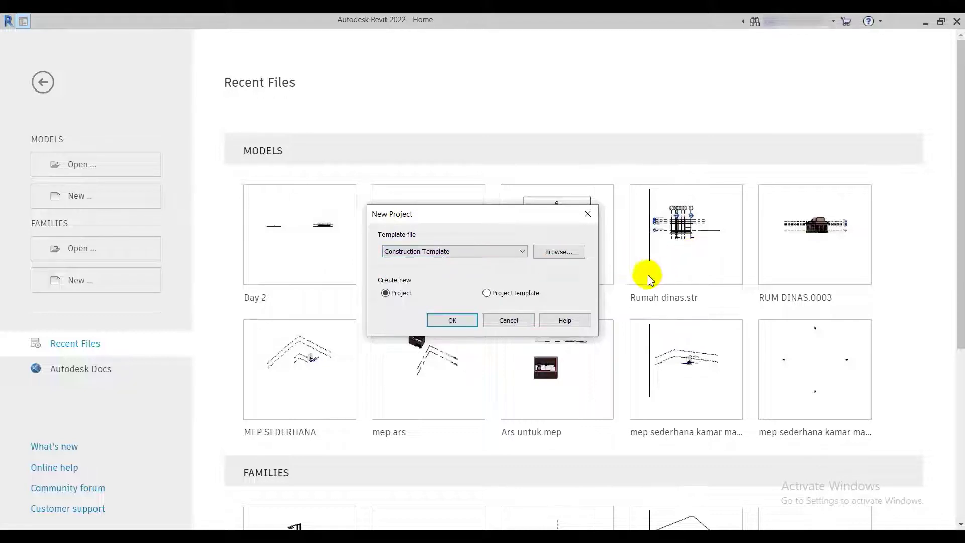
left_click(552, 253)
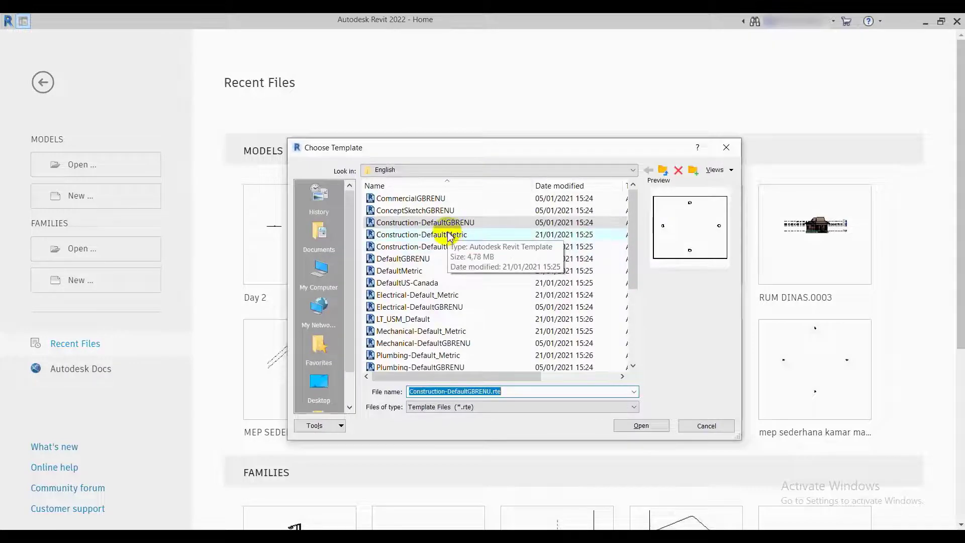
scroll(452, 241, "down", 3)
scroll(458, 256, "down", 2)
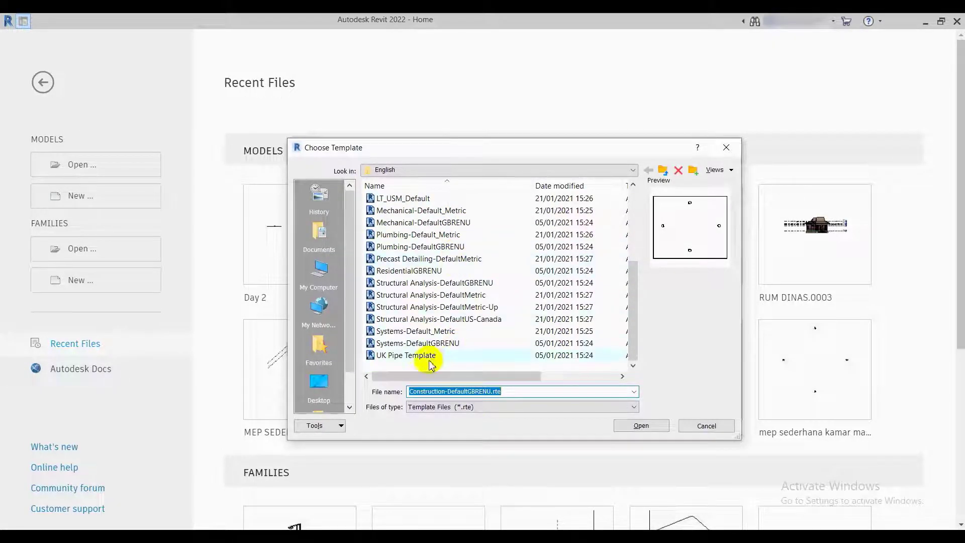
left_click(727, 151)
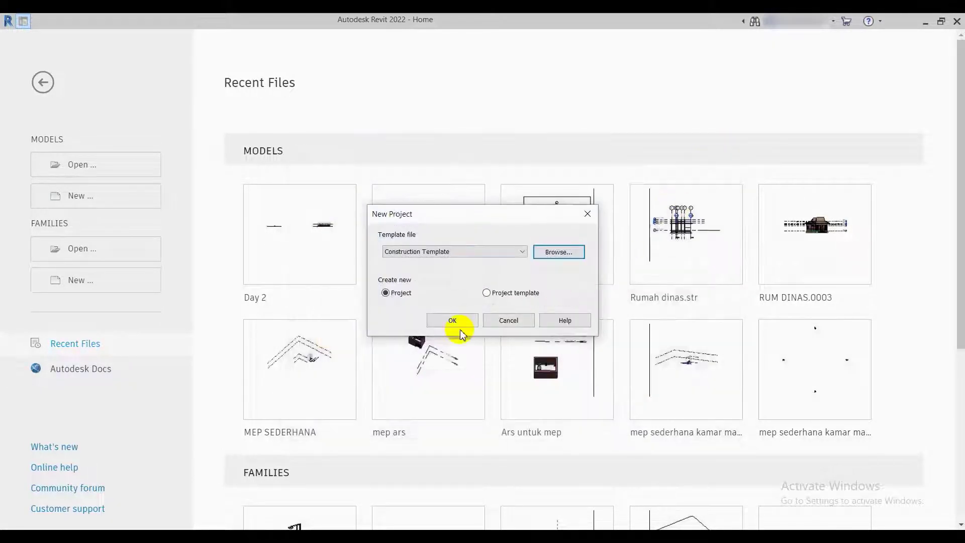
left_click(441, 323)
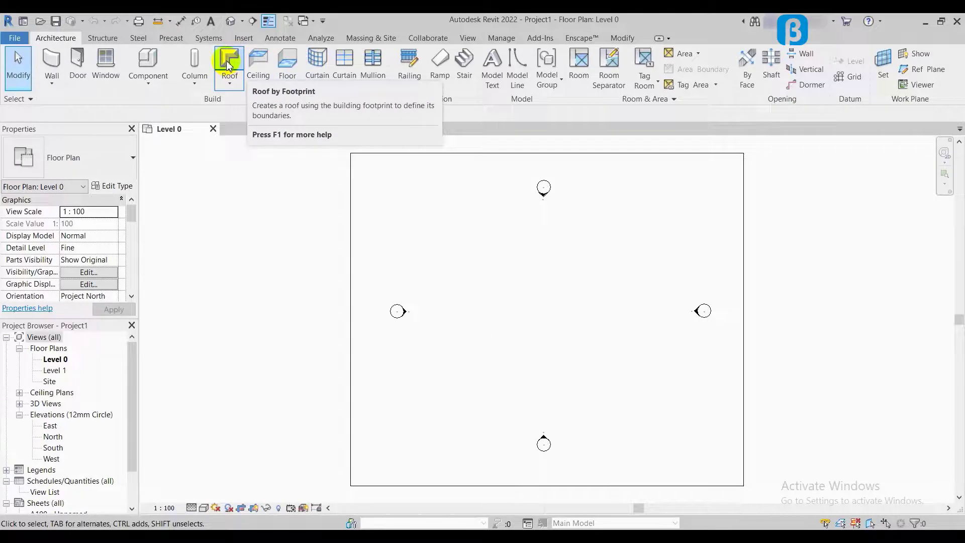
Step: Show the Structure ribbon tab, after a brief look at the Modify tab
left_click(102, 39)
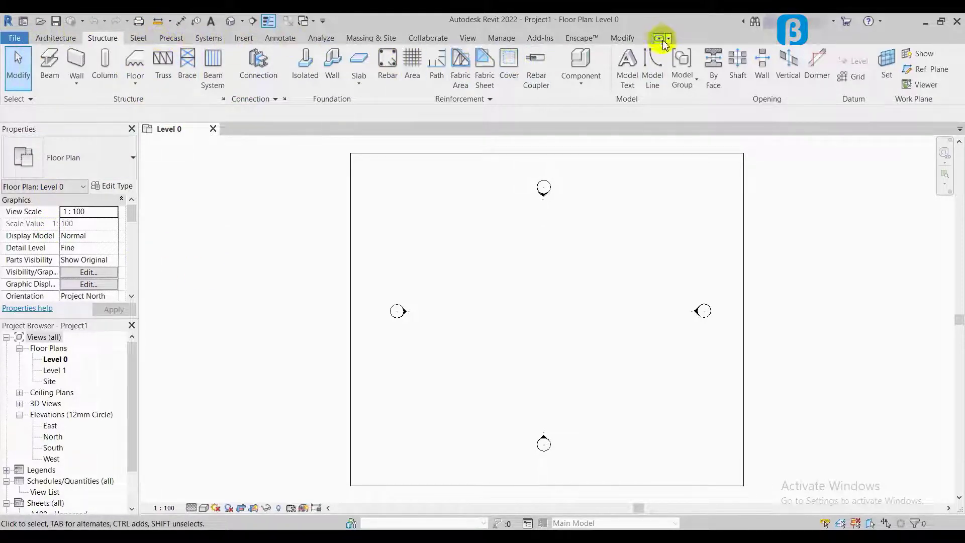
left_click(623, 38)
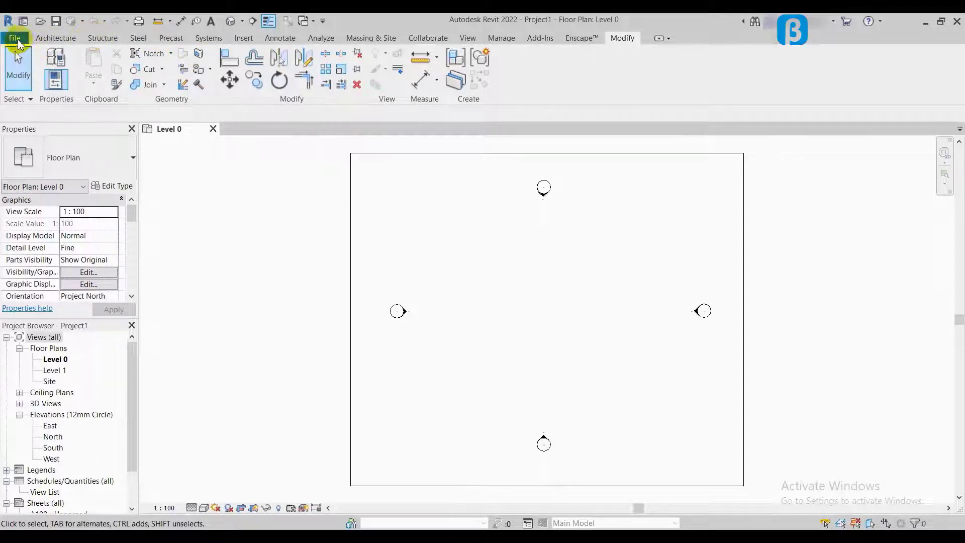
left_click(93, 40)
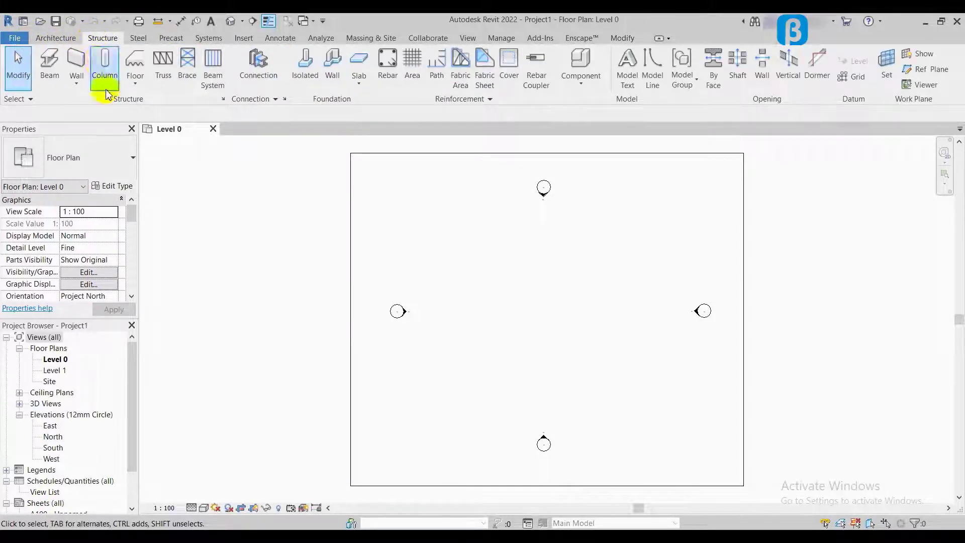
Step: Start a structural column and begin loading a column family from drive D:
left_click(105, 62)
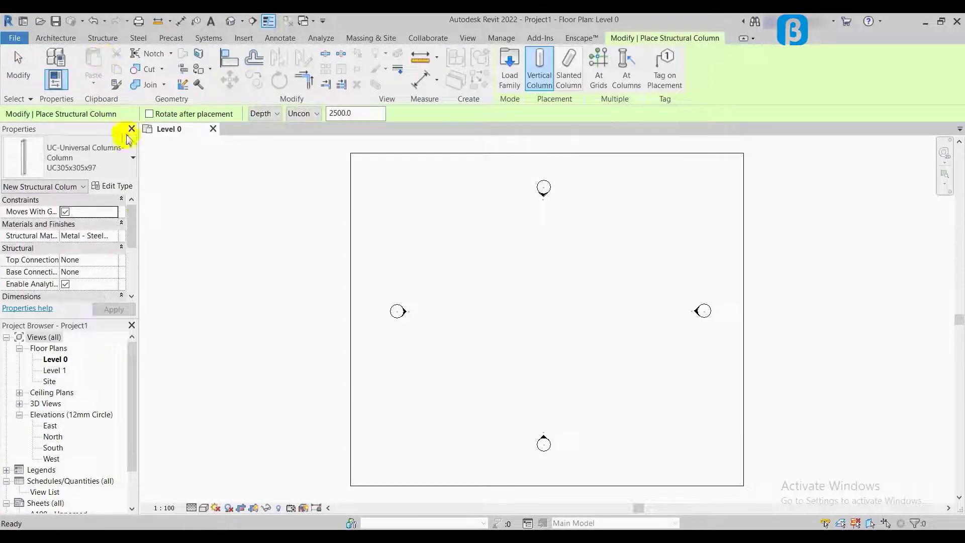
left_click(100, 189)
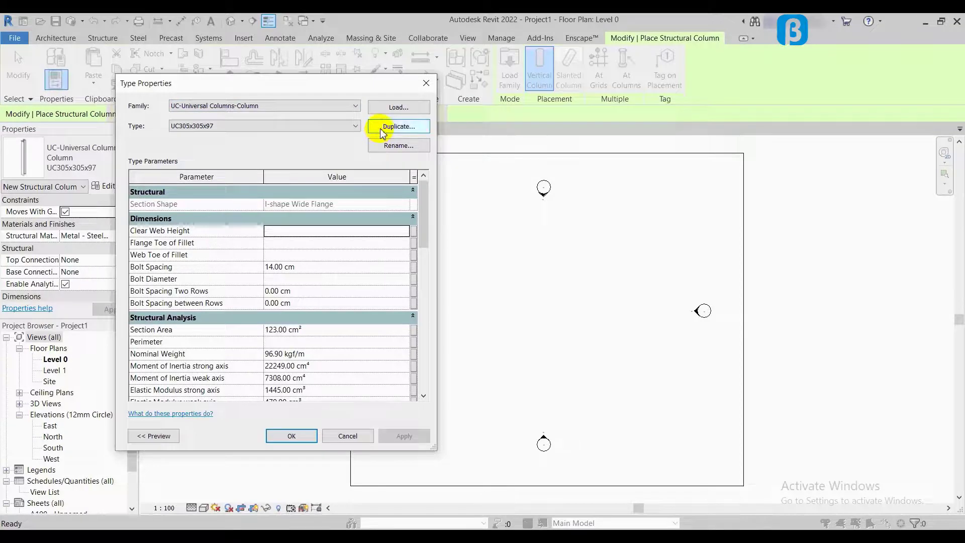
left_click(392, 108)
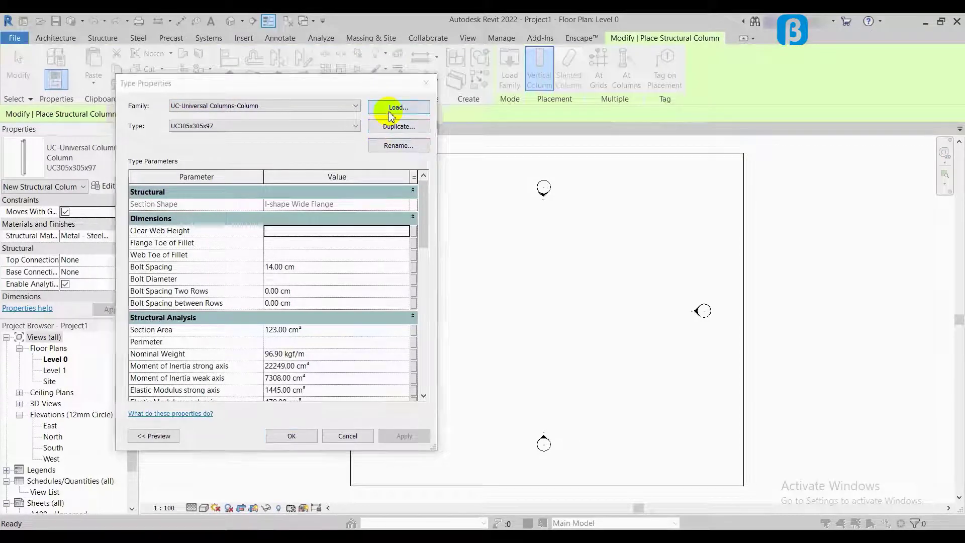
left_click(347, 153)
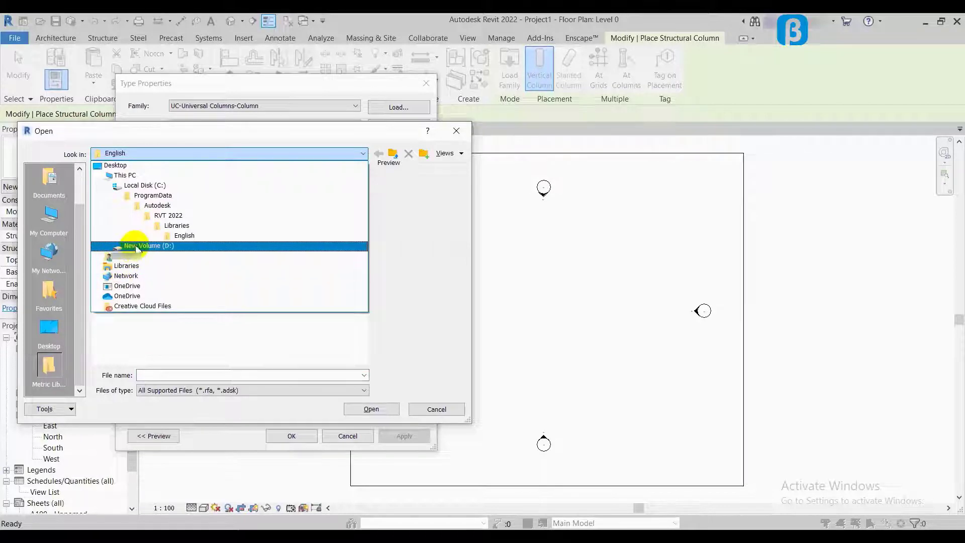
left_click(138, 246)
double_click(140, 232)
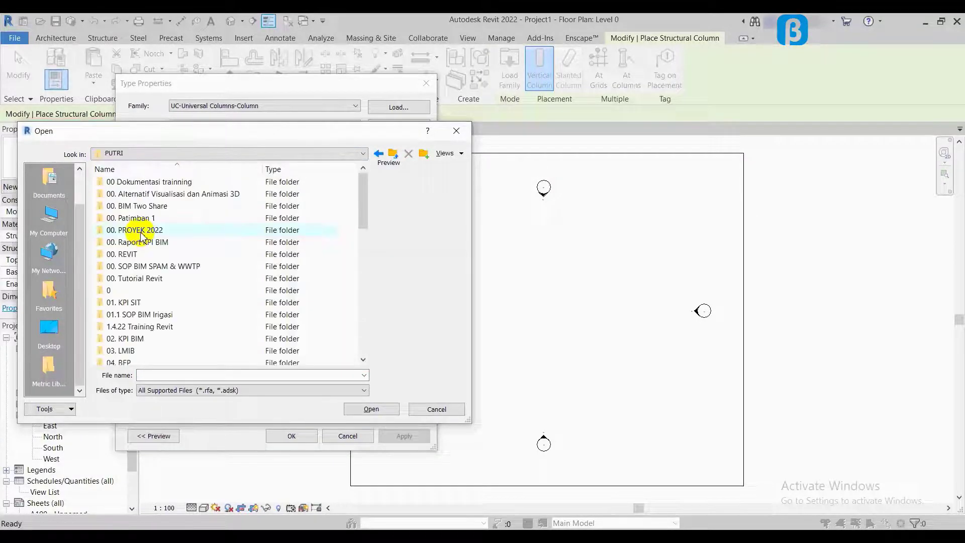
Step: Navigate to 00. REVIT > 03.Library_Revit > Libraries and scan its family folders
scroll(143, 239, "down", 1)
scroll(146, 251, "up", 1)
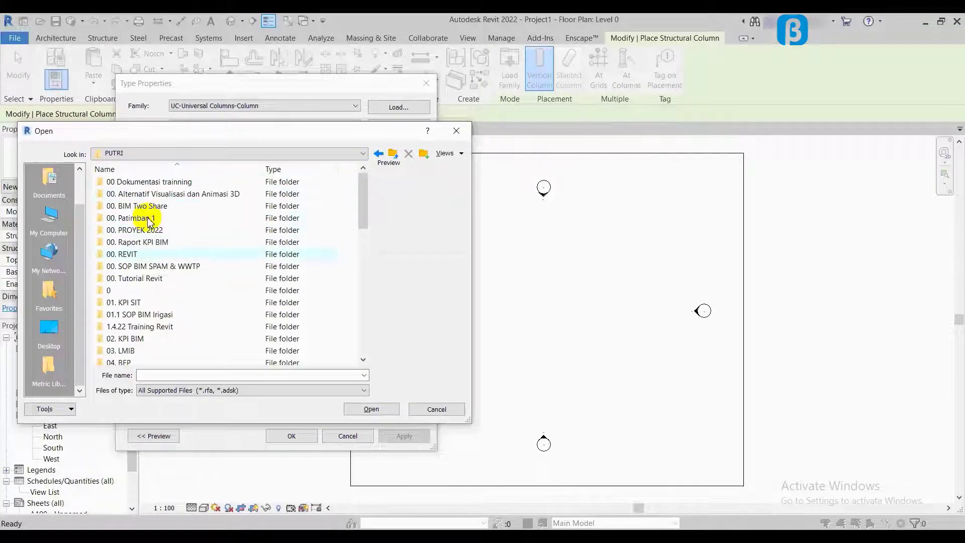
double_click(146, 254)
scroll(146, 241, "down", 1)
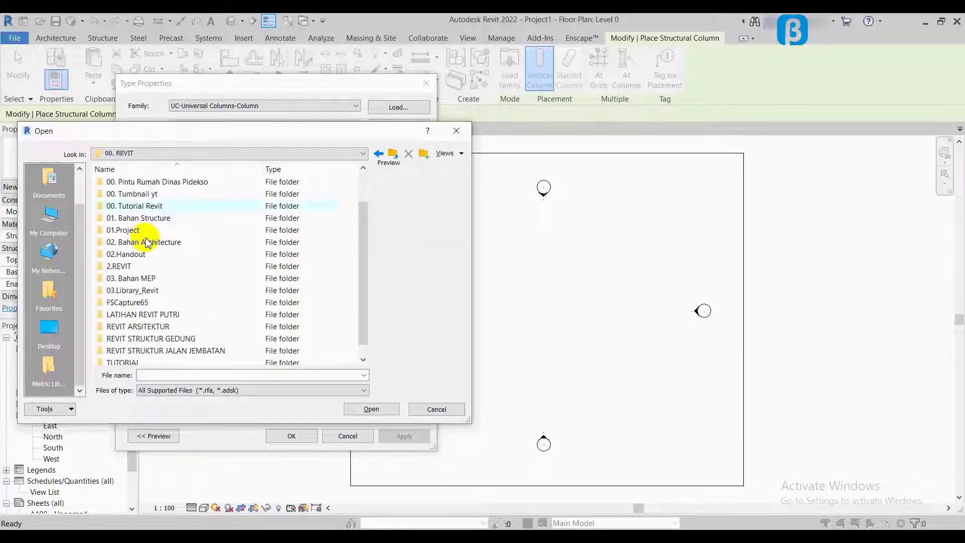
scroll(151, 244, "down", 1)
double_click(151, 277)
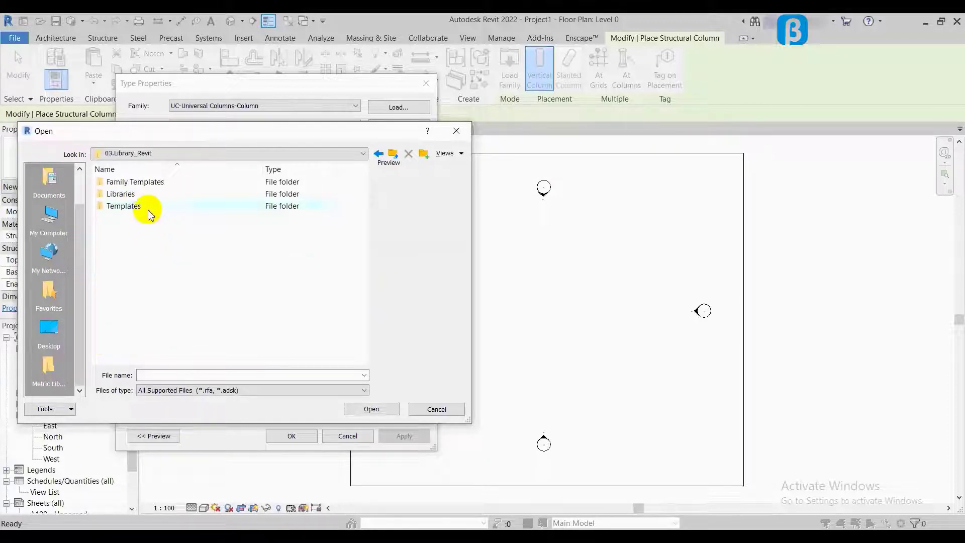
left_click(151, 197)
double_click(151, 197)
scroll(150, 197, "down", 1)
scroll(151, 197, "down", 1)
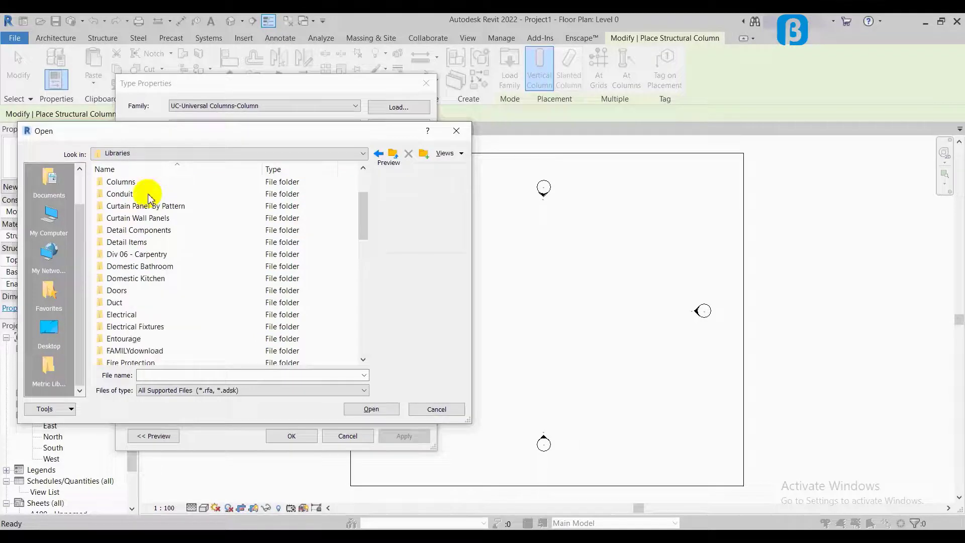
scroll(150, 197, "down", 2)
scroll(149, 198, "up", 2)
scroll(150, 198, "up", 2)
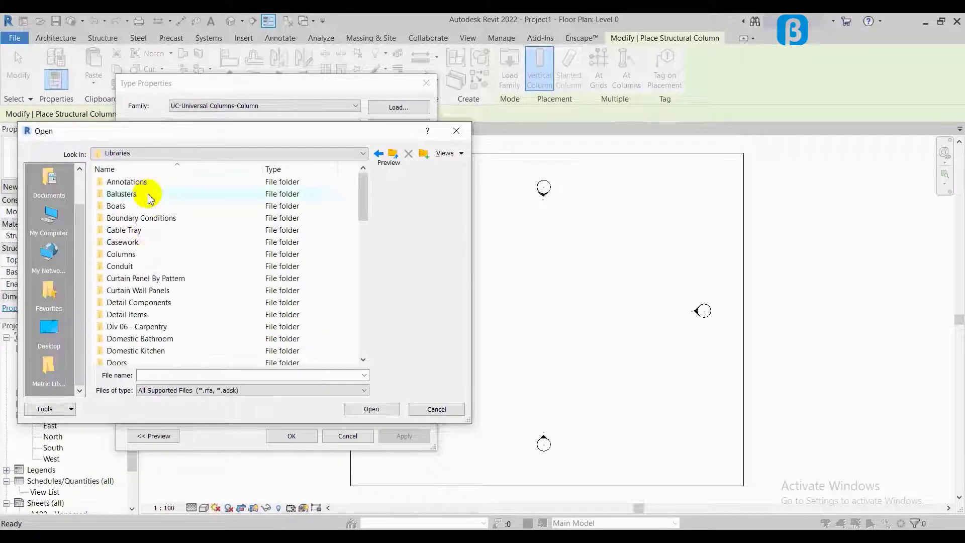
scroll(149, 198, "down", 1)
scroll(150, 198, "down", 4)
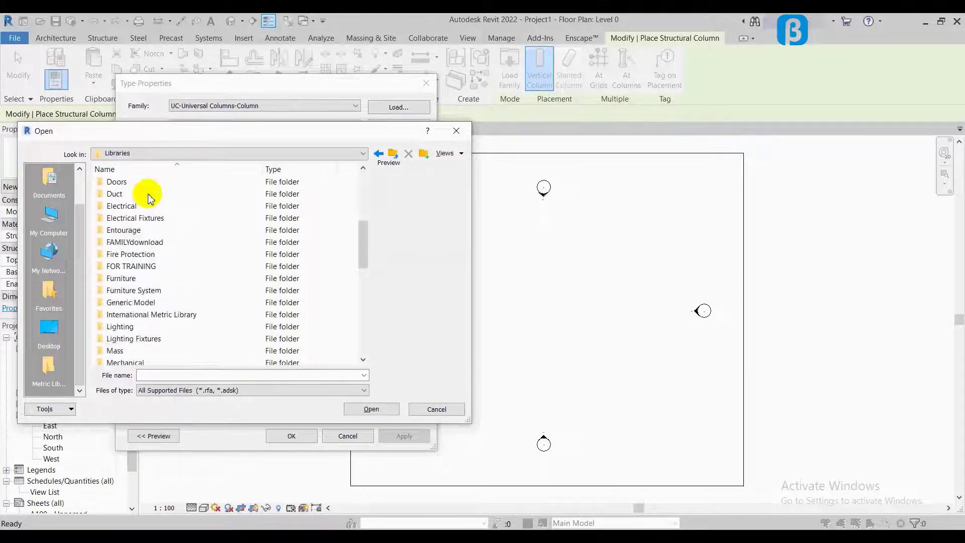
scroll(149, 199, "down", 3)
scroll(153, 233, "down", 2)
scroll(153, 234, "down", 3)
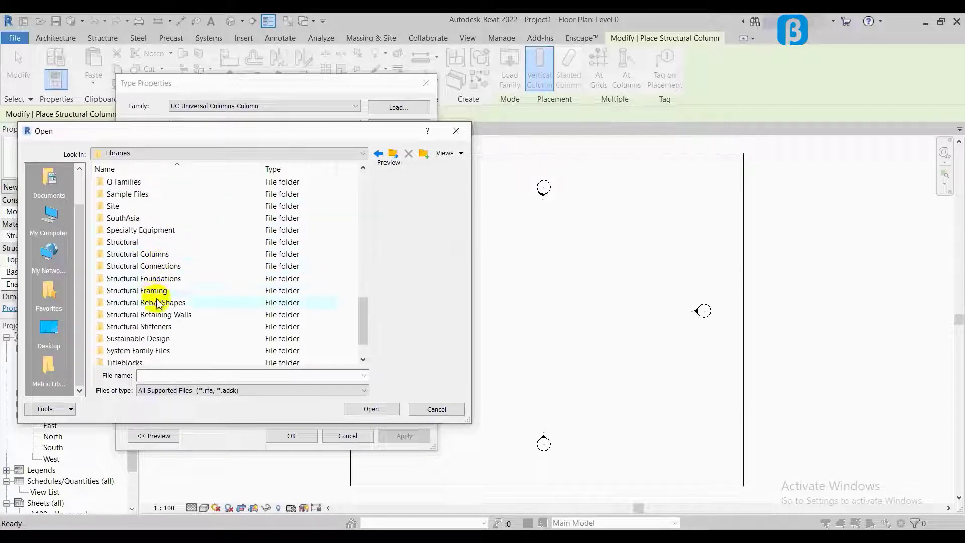
Step: Open Structural Columns > Concrete and preview its three concrete column families
double_click(145, 255)
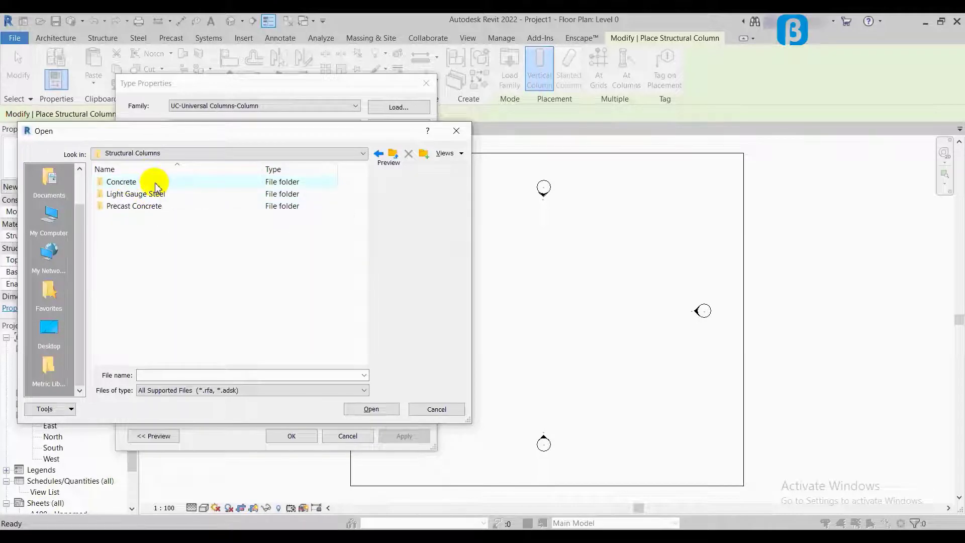
double_click(129, 183)
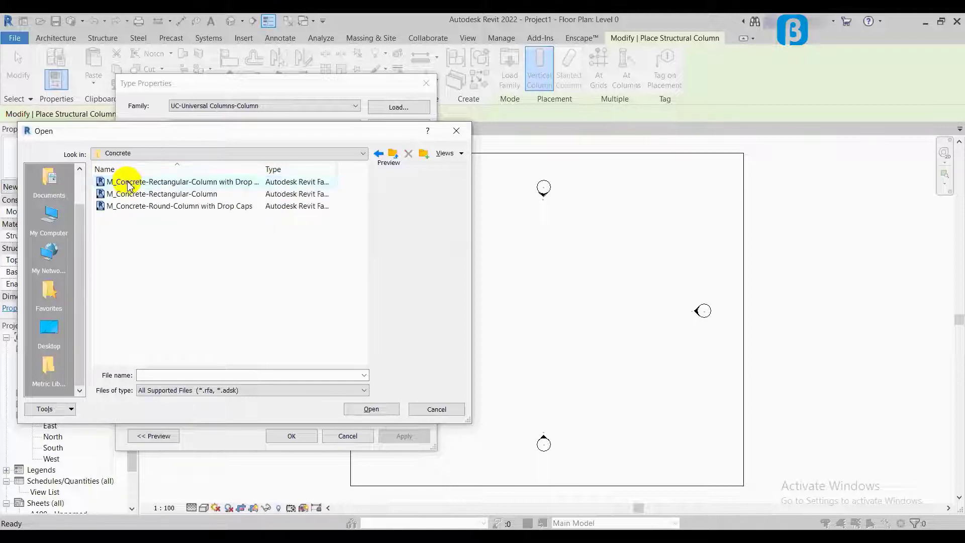
left_click(132, 184)
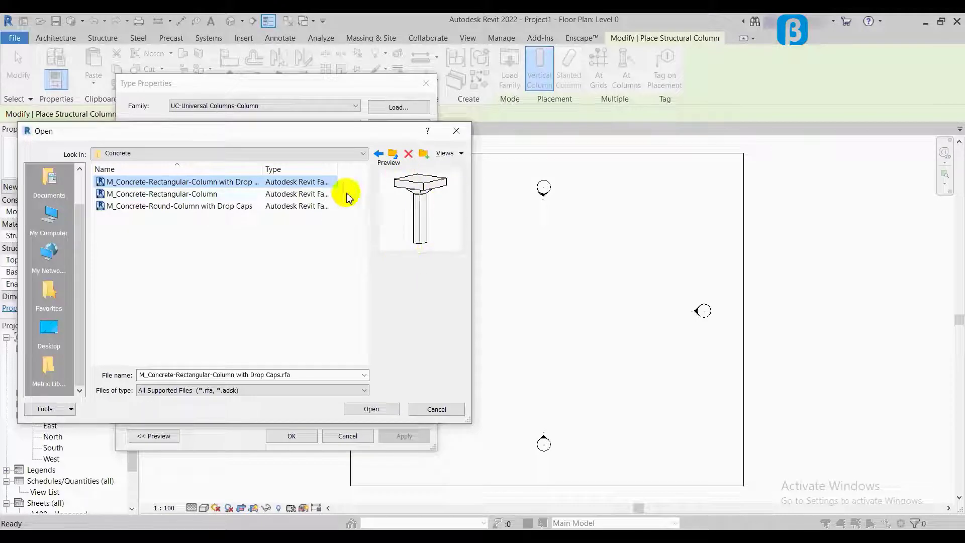
left_click(295, 195)
left_click(234, 206)
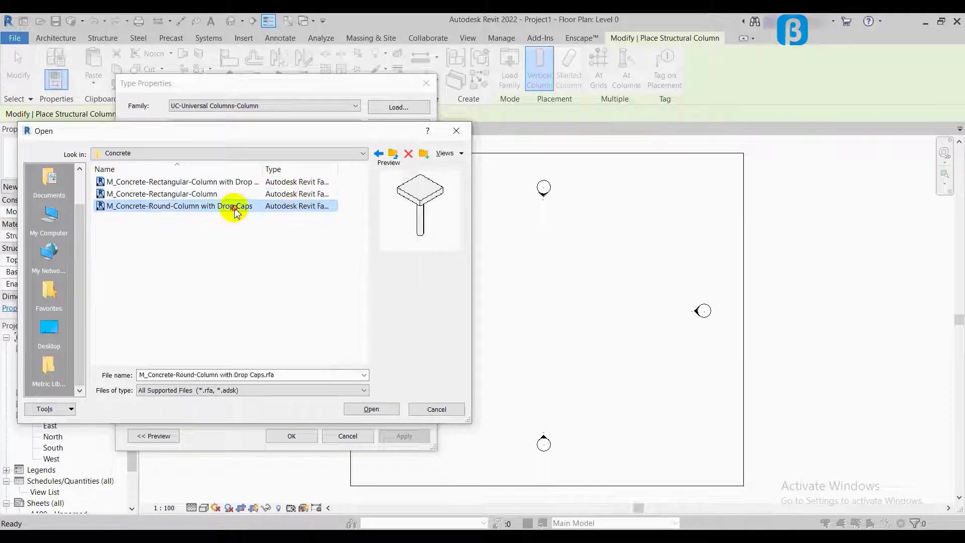
left_click(236, 201, "ctrl")
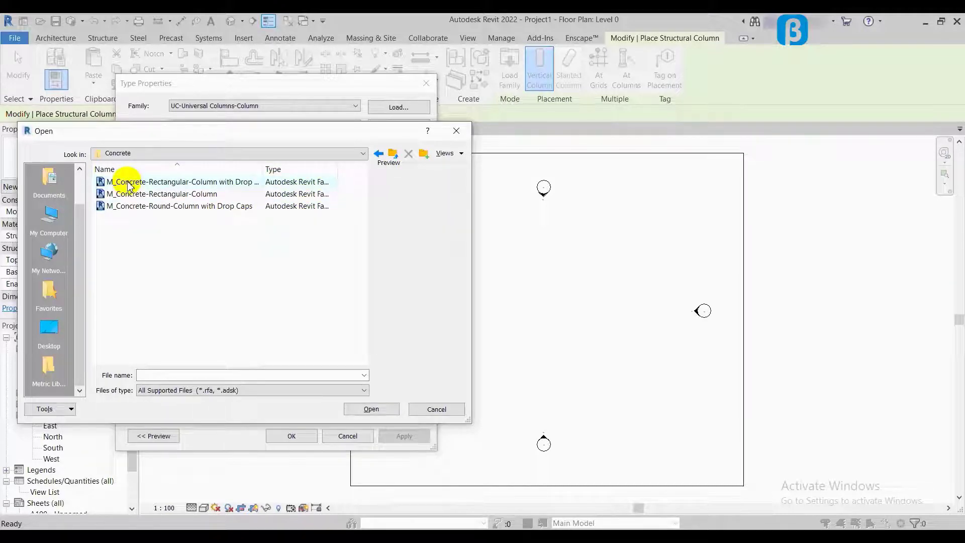
left_click(134, 187)
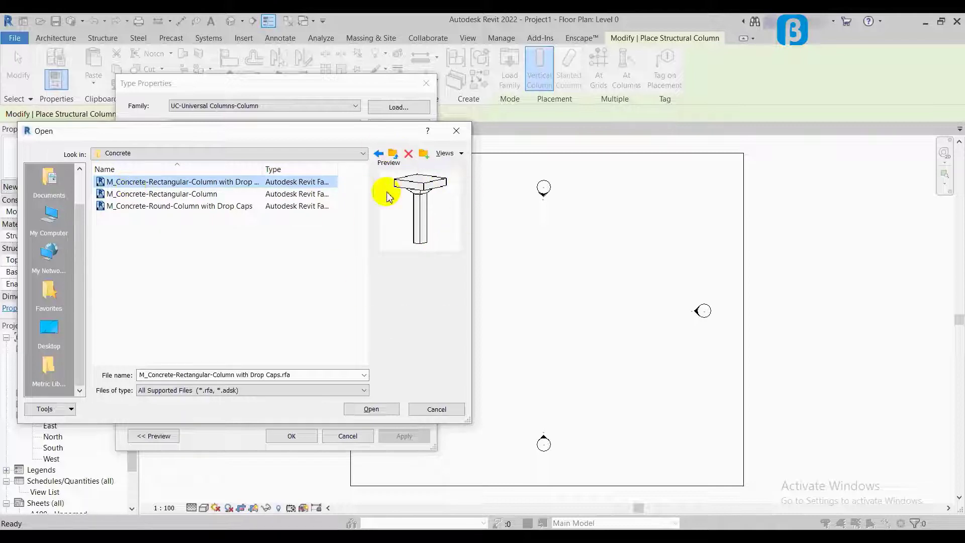
left_click(296, 196)
left_click(235, 208)
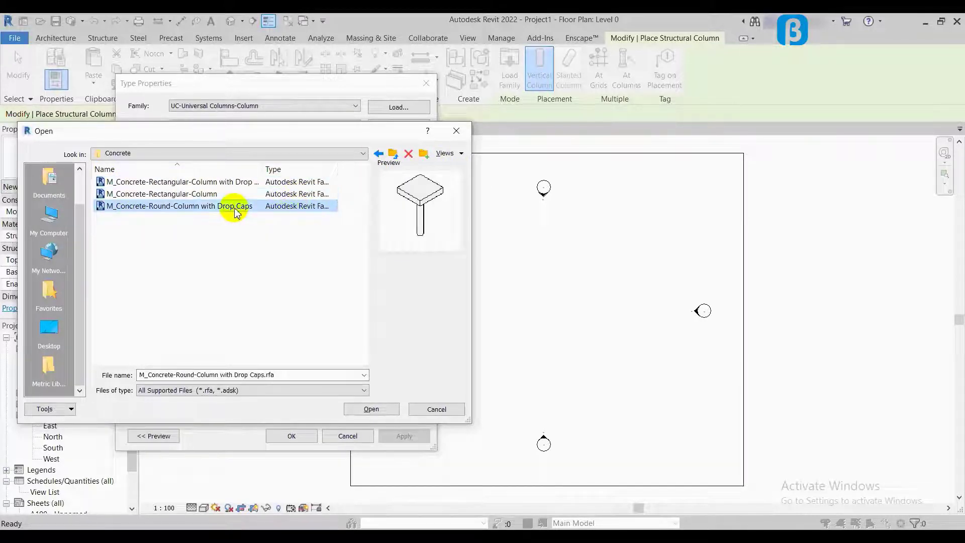
Step: Compare the concrete column previews again and select M_Concrete-Rectangular-Column
left_click(237, 201, "ctrl")
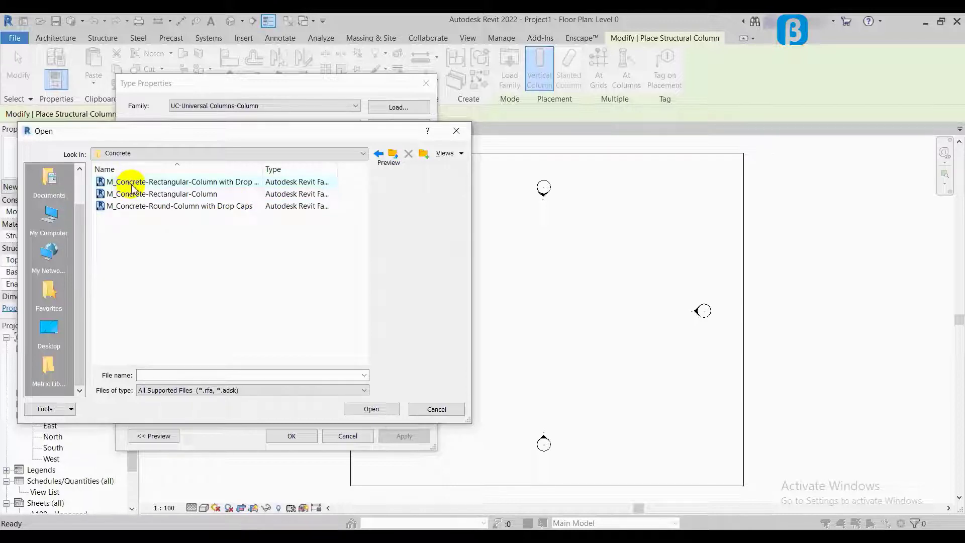
left_click(133, 187)
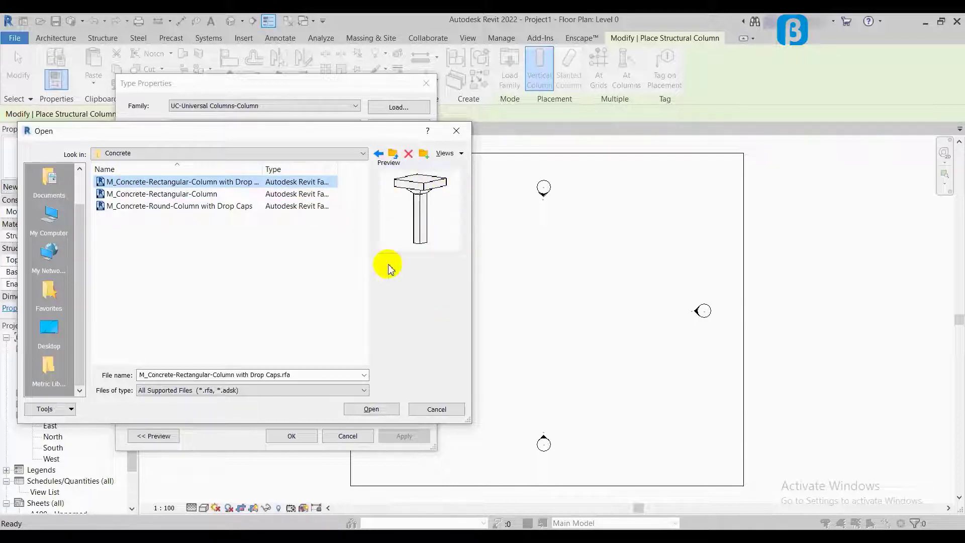
left_click(296, 196)
left_click(235, 207)
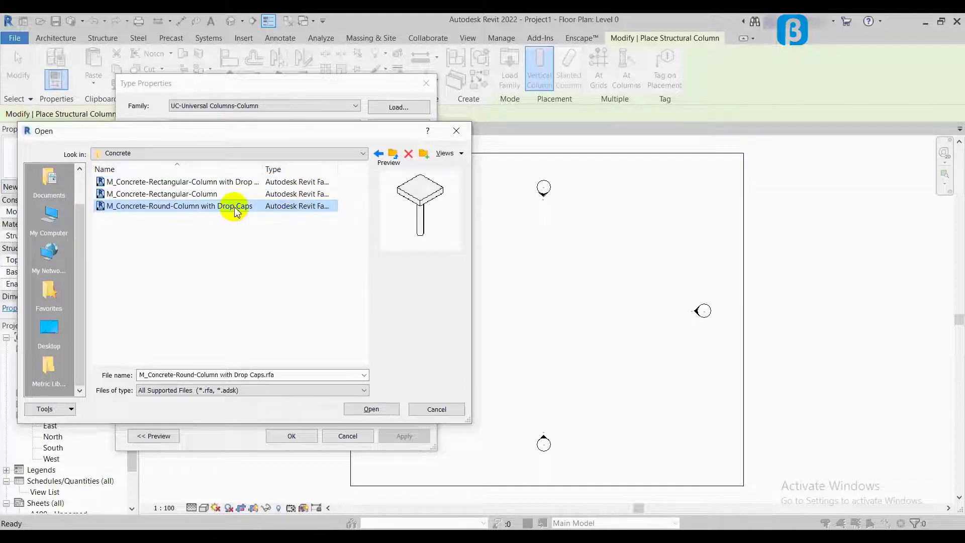
left_click(235, 203, "ctrl")
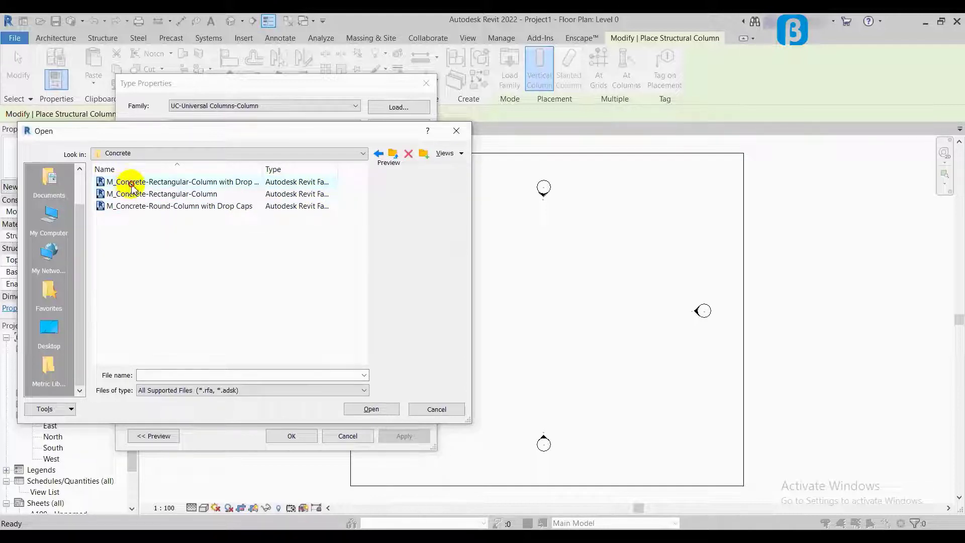
left_click(132, 186)
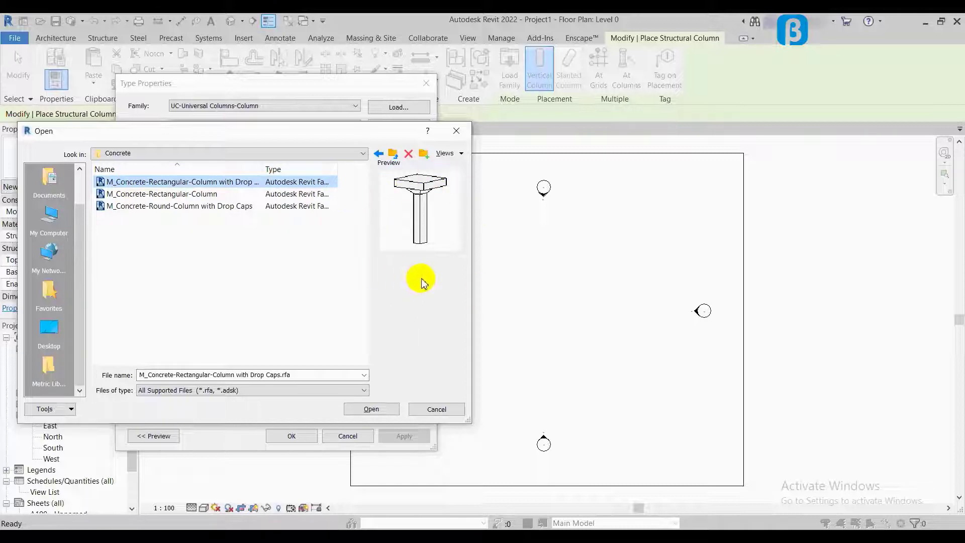
left_click(296, 198)
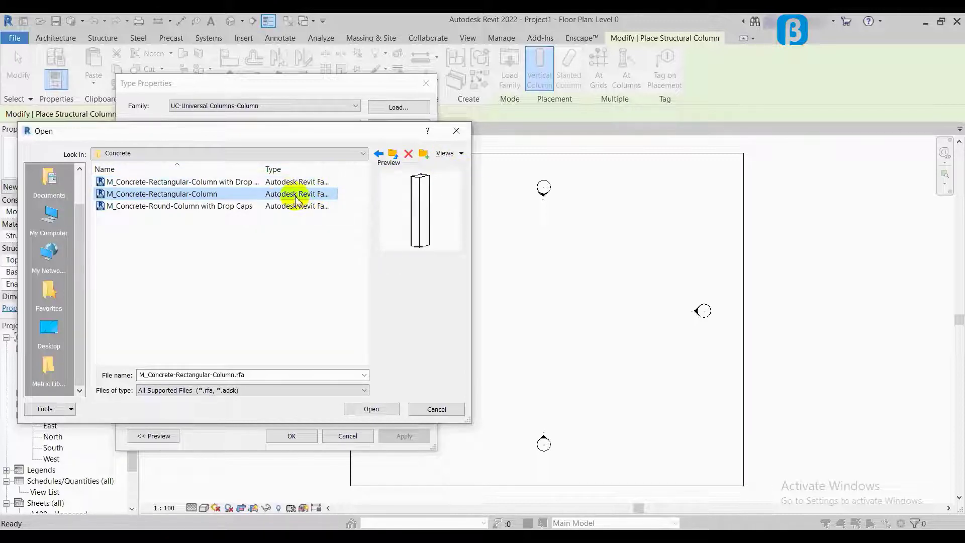
left_click(234, 208)
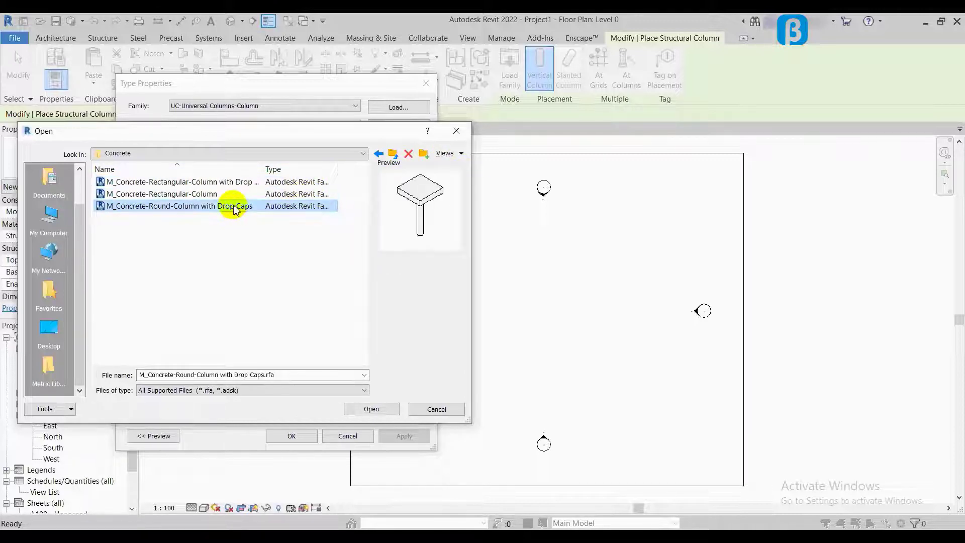
left_click(132, 185)
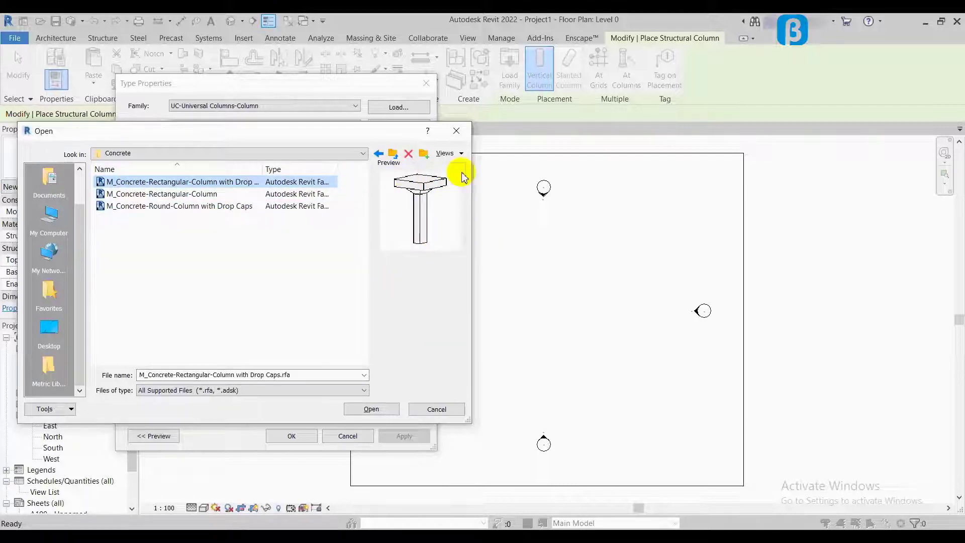
left_click(296, 200)
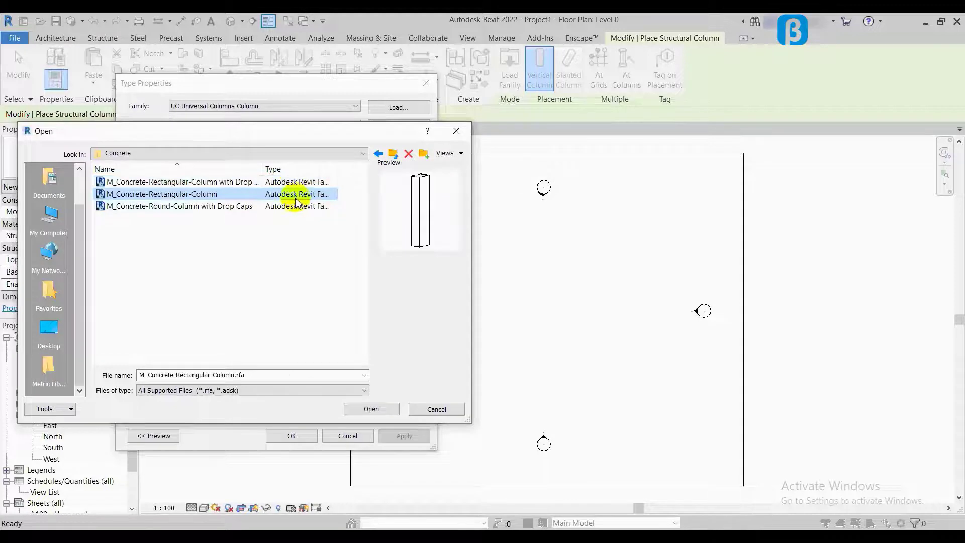
left_click(237, 210)
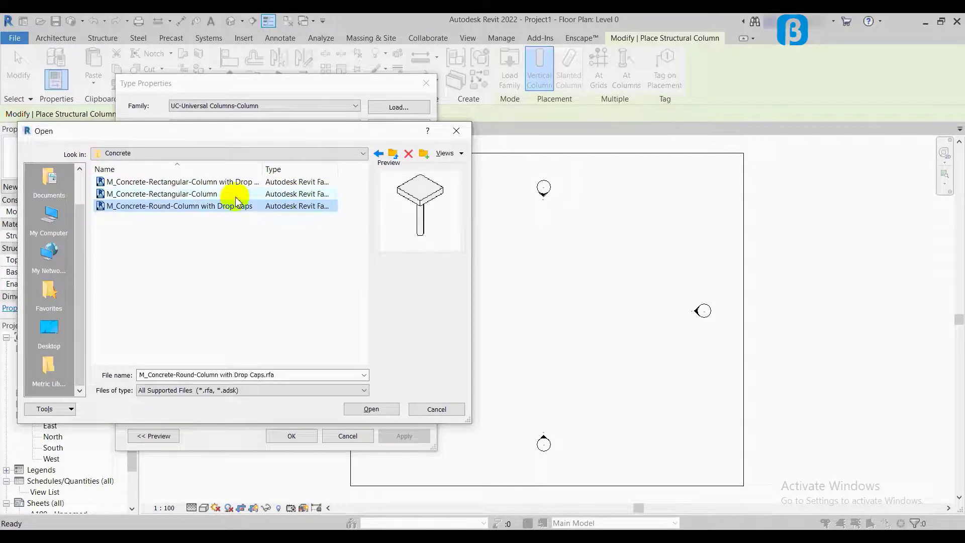
left_click(234, 195)
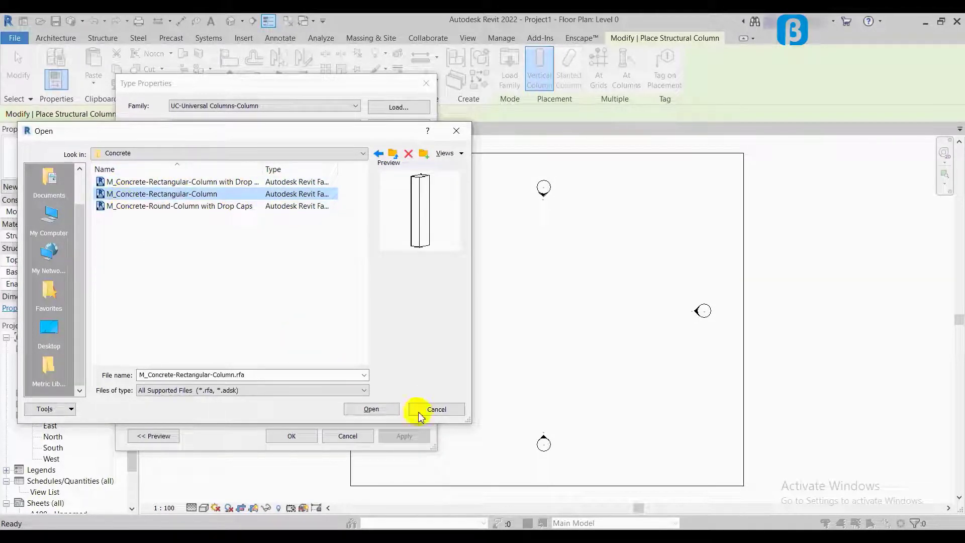
Step: Load M_Concrete-Rectangular-Column and duplicate K1-1 700x700mm as new type KP 150x150mm
left_click(372, 410)
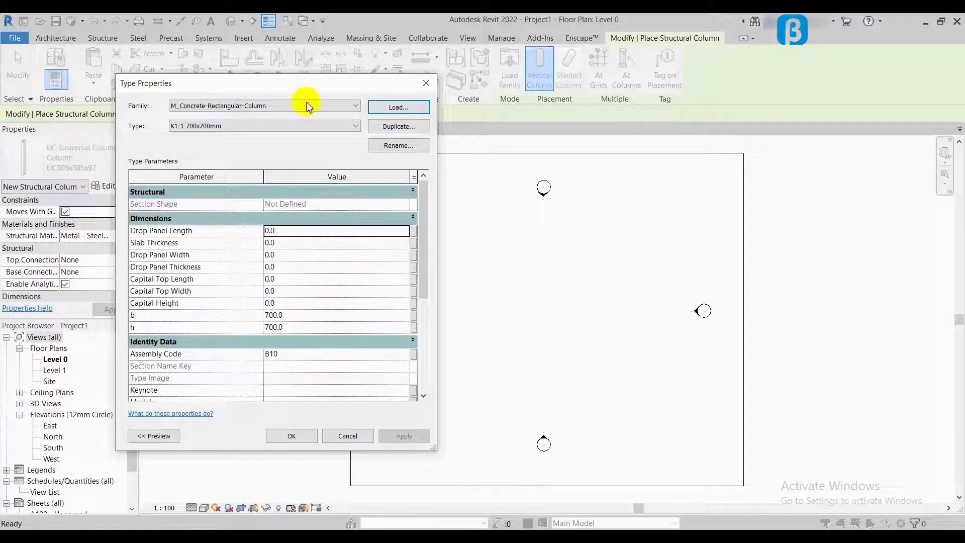
left_click(193, 127)
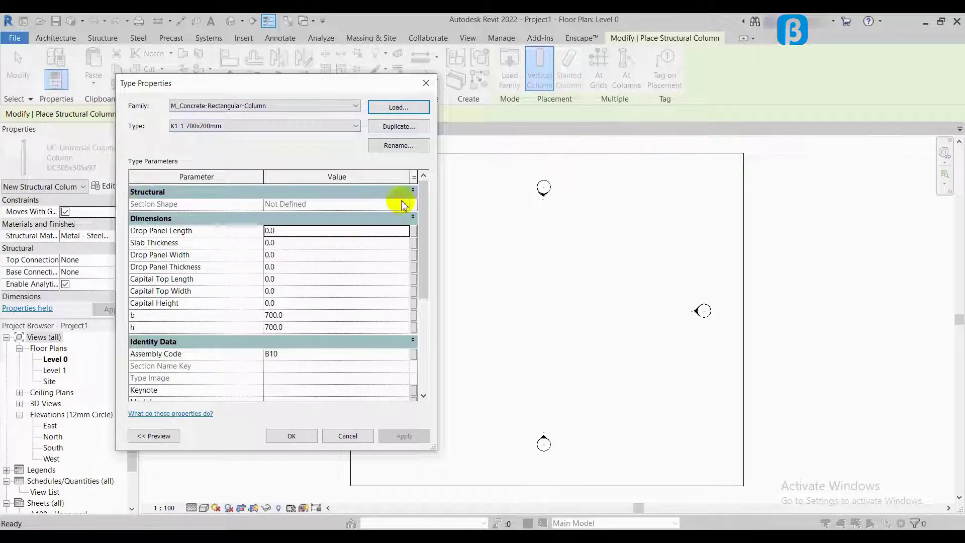
left_click(394, 128)
type("KP 150x150mm")
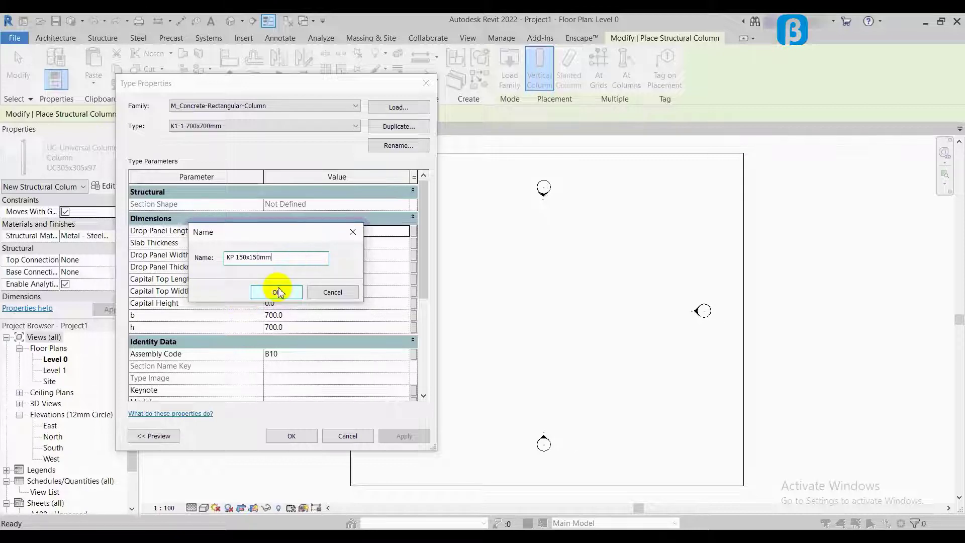
left_click(276, 292)
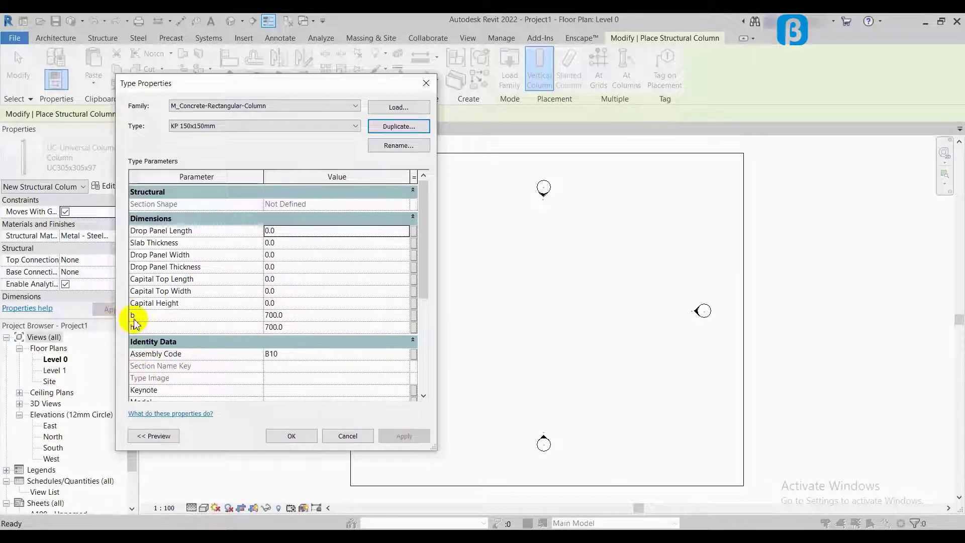
left_click(166, 437)
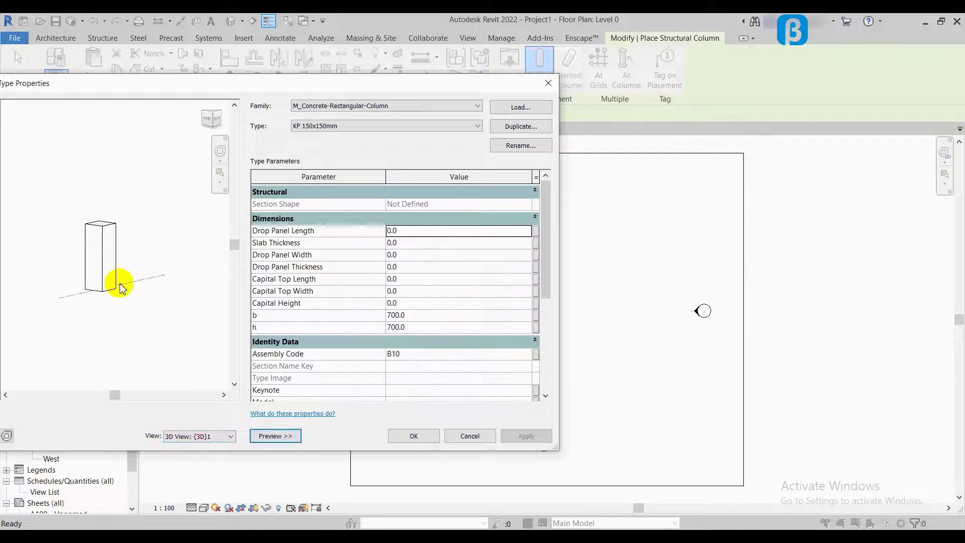
Step: Set the KP 150x150mm type's b and h to 150 and confirm
left_click(411, 315)
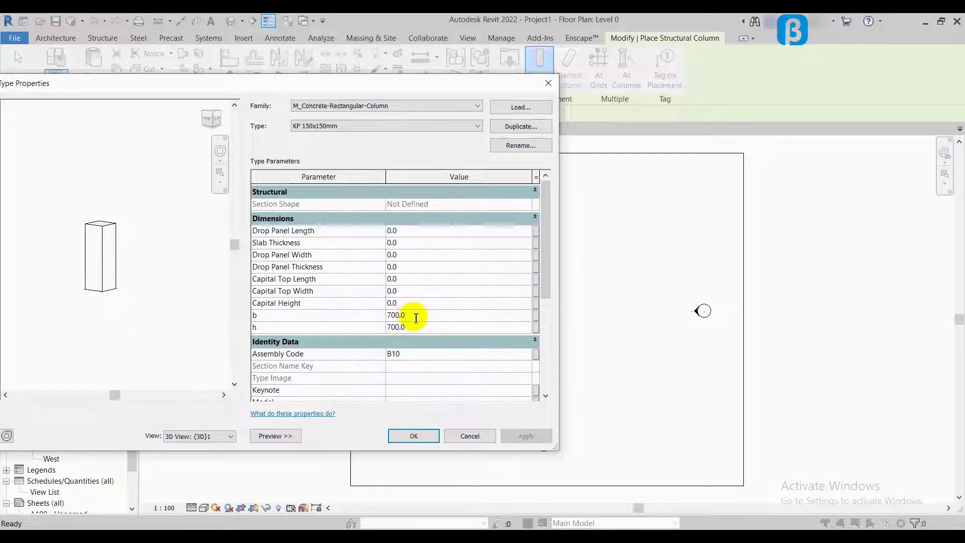
scroll(71, 301, "up", 4)
scroll(145, 271, "down", 2)
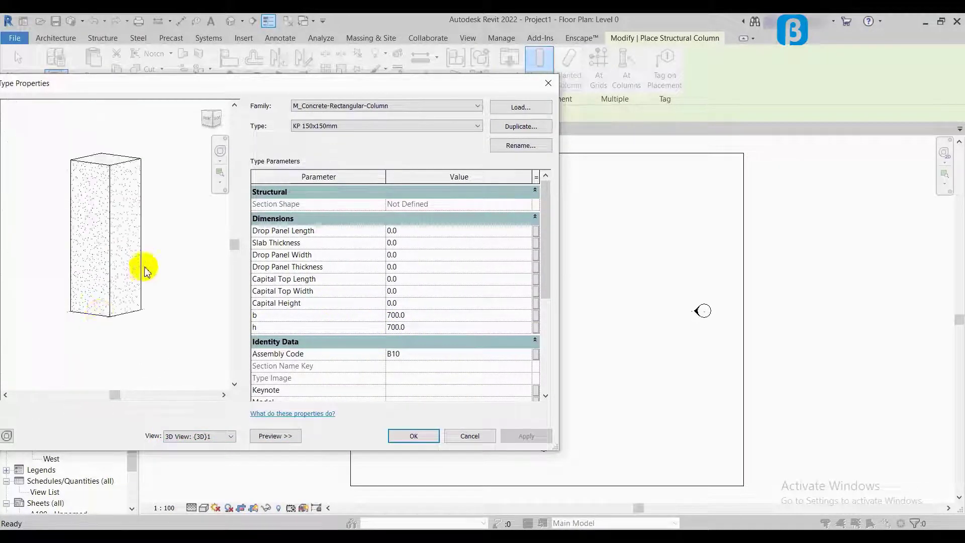
scroll(179, 315, "up", 2)
left_click_drag(422, 315, 359, 319)
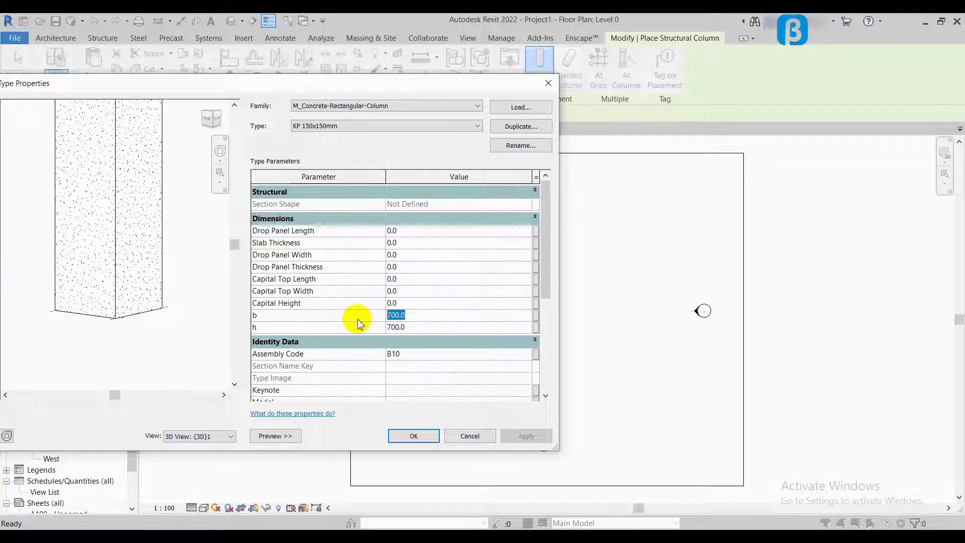
type("150")
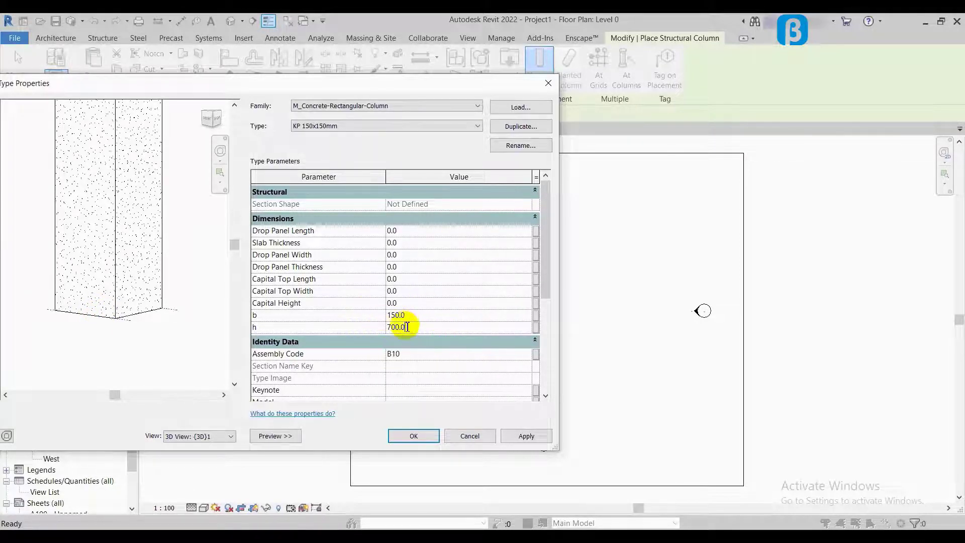
left_click_drag(407, 326, 373, 332)
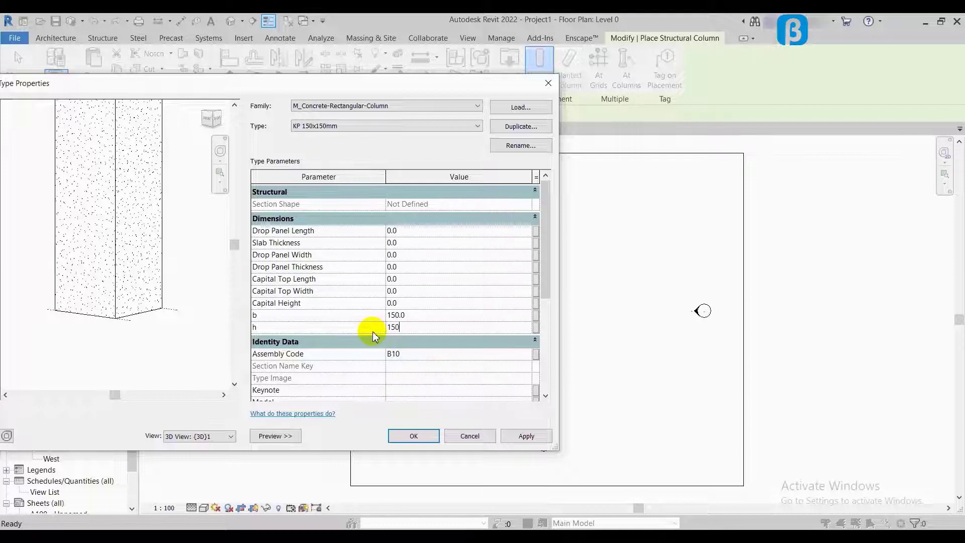
key("Return")
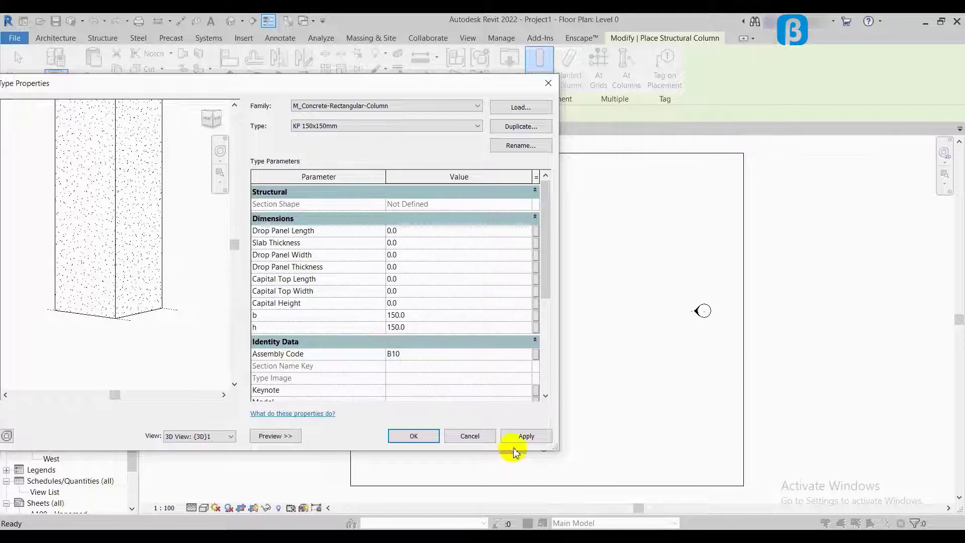
left_click(406, 438)
left_click(264, 114)
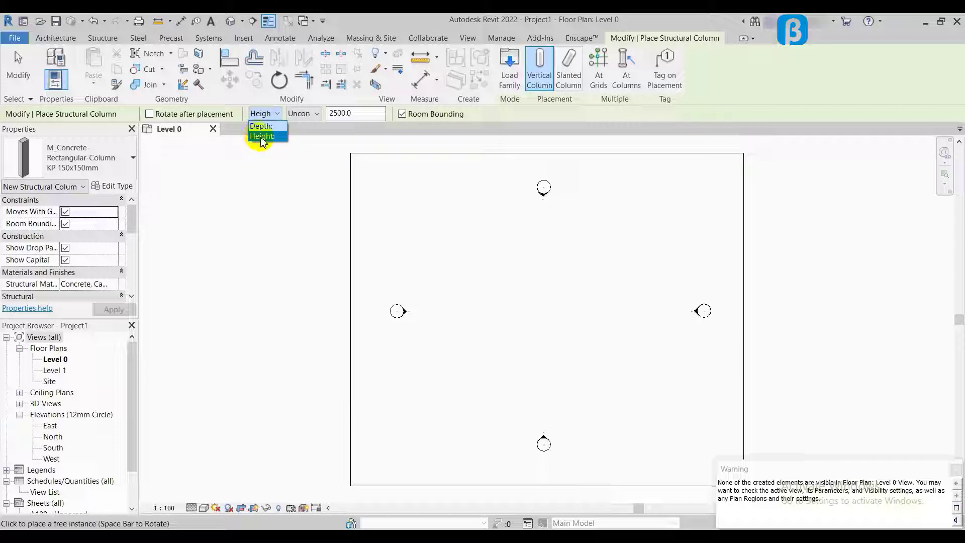
Step: Place the KP 150x150mm column with its height set to Level 1
left_click(308, 117)
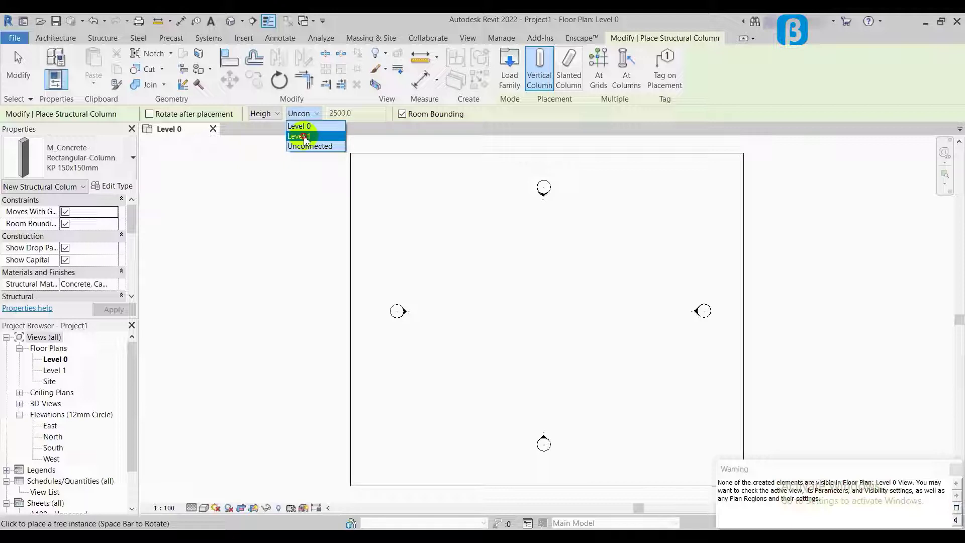
left_click(304, 137)
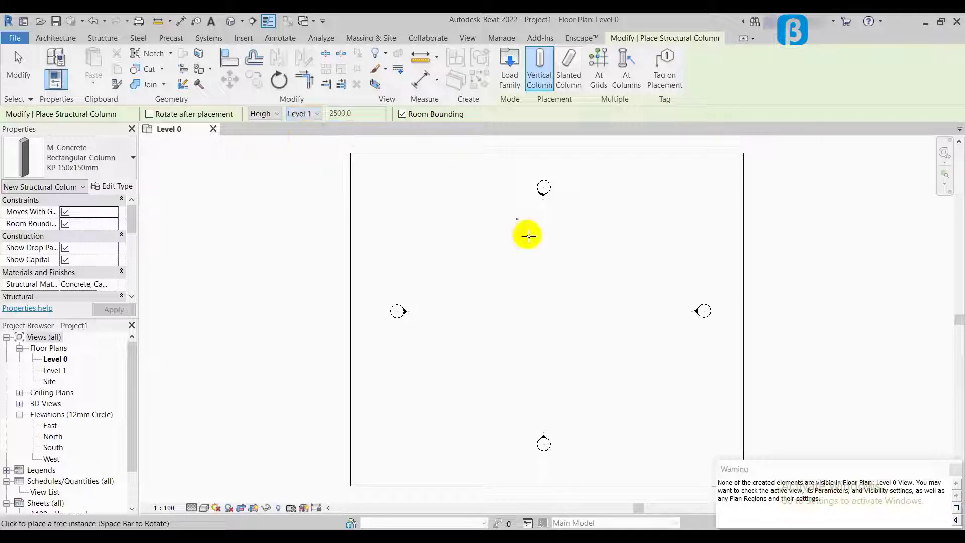
scroll(508, 287, "up", 2)
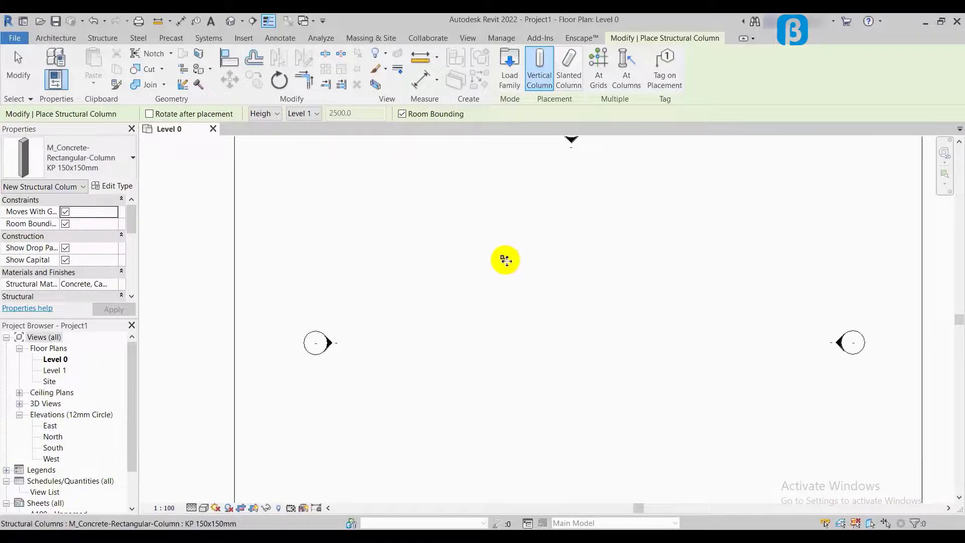
scroll(504, 259, "up", 3)
scroll(549, 237, "up", 2)
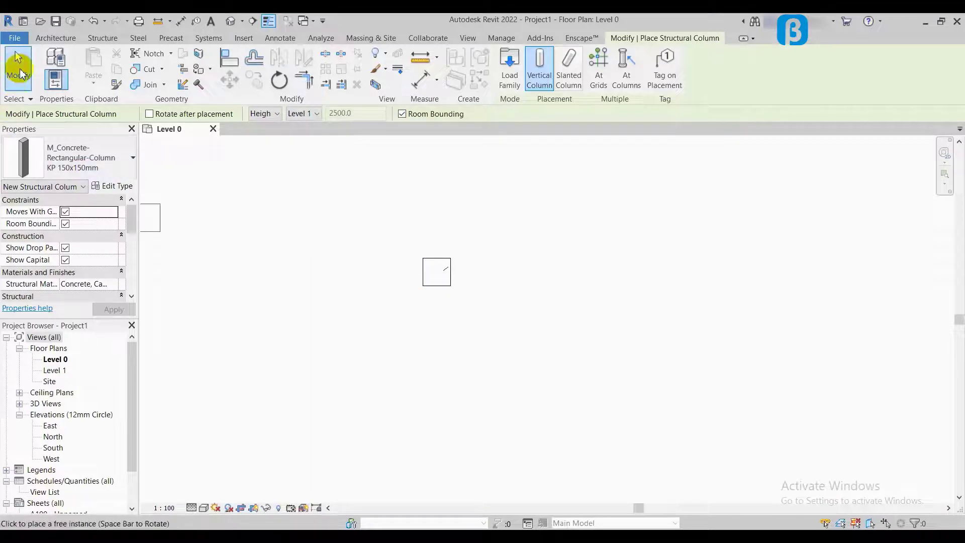
left_click(18, 67)
scroll(411, 286, "up", 2)
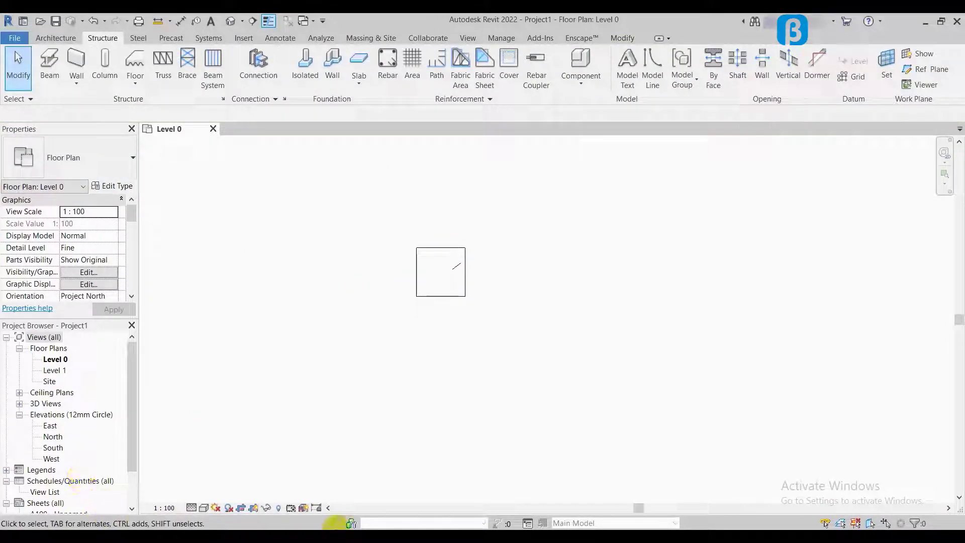
Step: In the default 3D view, delete the right-hand column
left_click(237, 23)
scroll(624, 259, "up", 2)
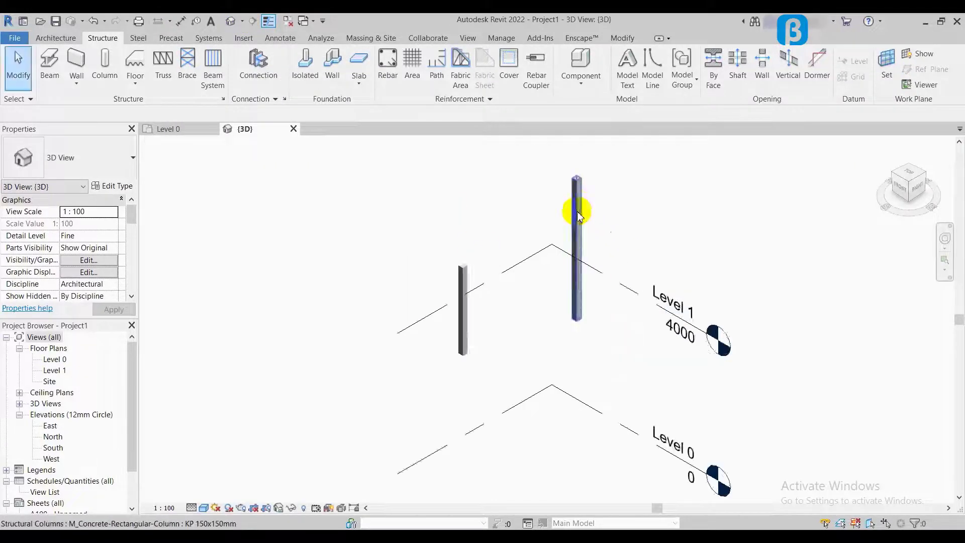
scroll(574, 209, "up", 2)
scroll(502, 302, "down", 2)
scroll(457, 330, "up", 2)
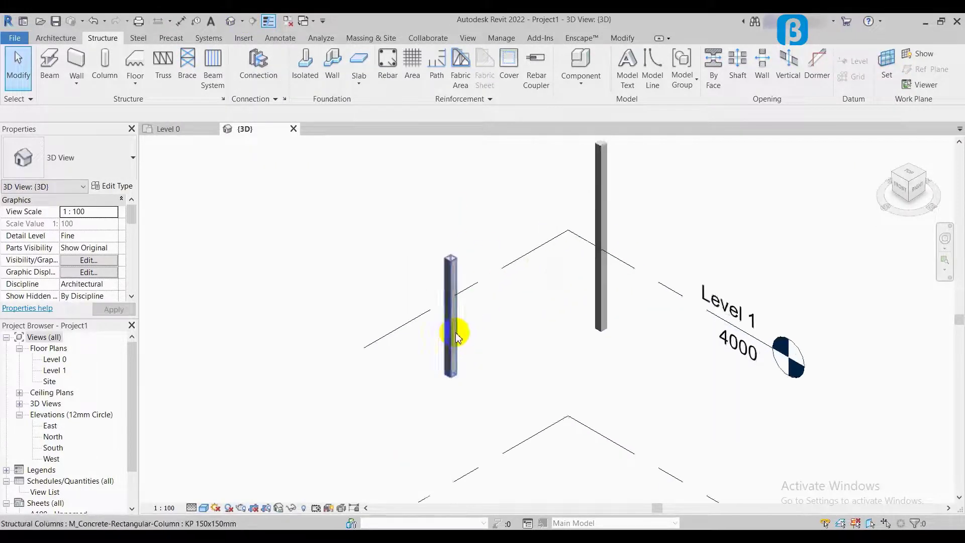
scroll(625, 221, "up", 1)
left_click(628, 201)
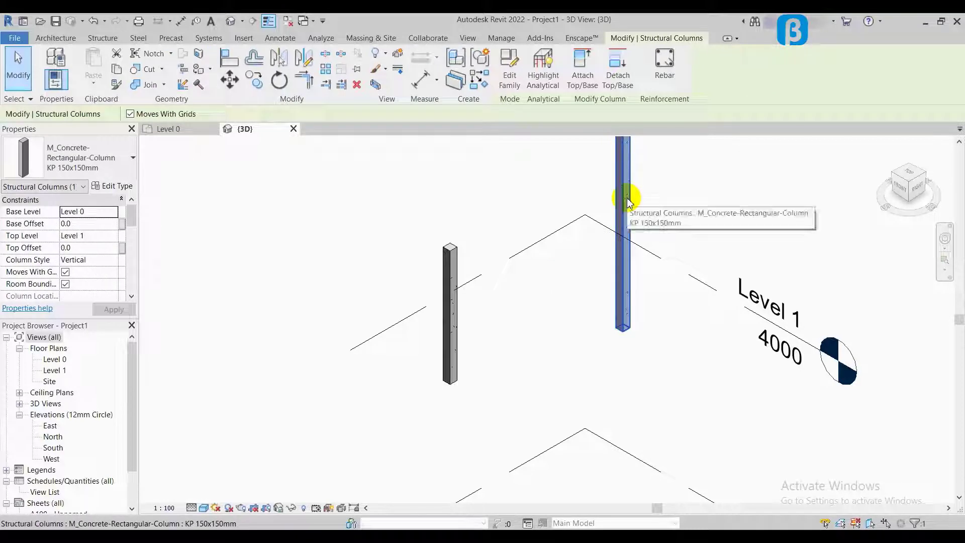
key("Delete")
Step: Orbit the 3D view and delete the short stray column below Level 0
scroll(442, 280, "down", 2)
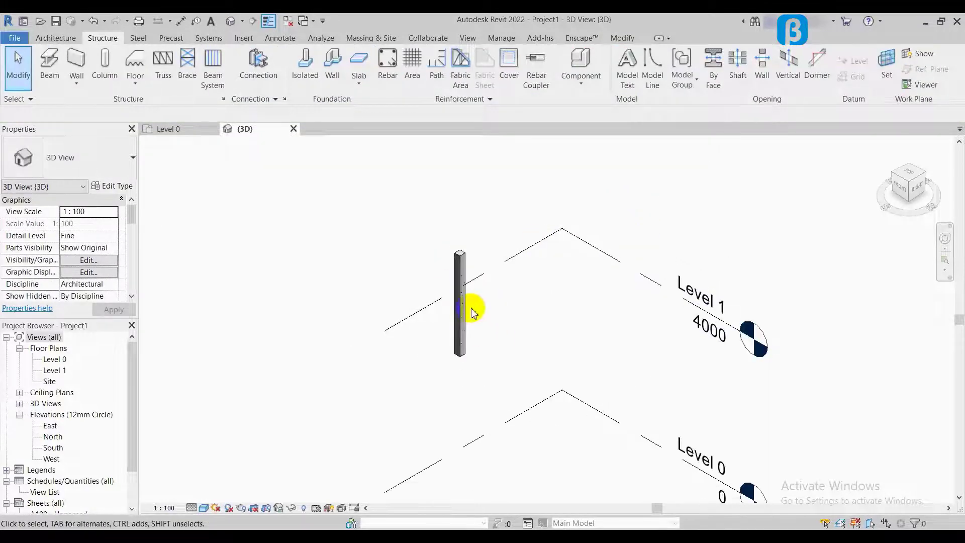
mouse_move(470, 308)
middle_mouse_down("shift")
mouse_move(491, 276)
mouse_move(592, 260)
mouse_move(534, 280)
middle_mouse_up("shift")
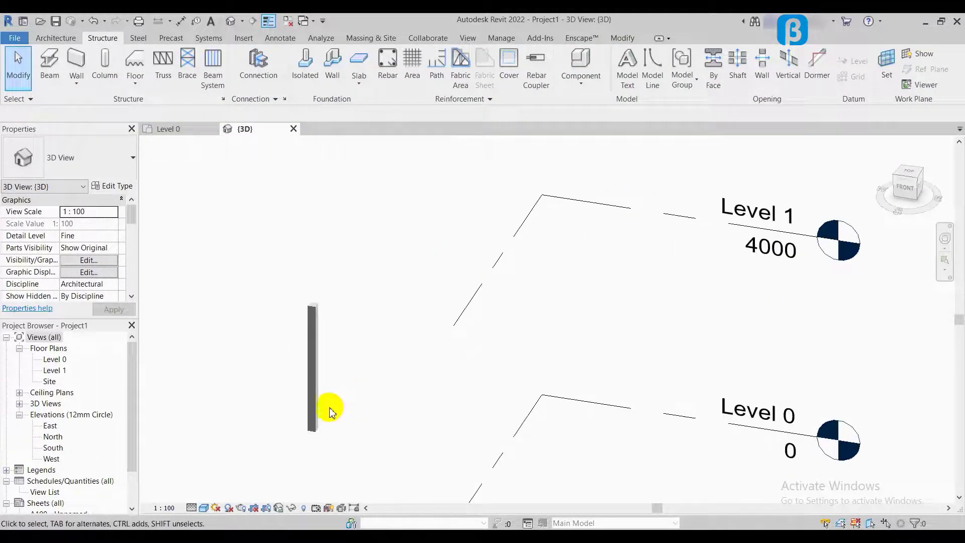
scroll(301, 407, "up", 5)
scroll(332, 312, "down", 3)
middle_click_drag(334, 260, 336, 239, "shift")
scroll(338, 233, "up", 2)
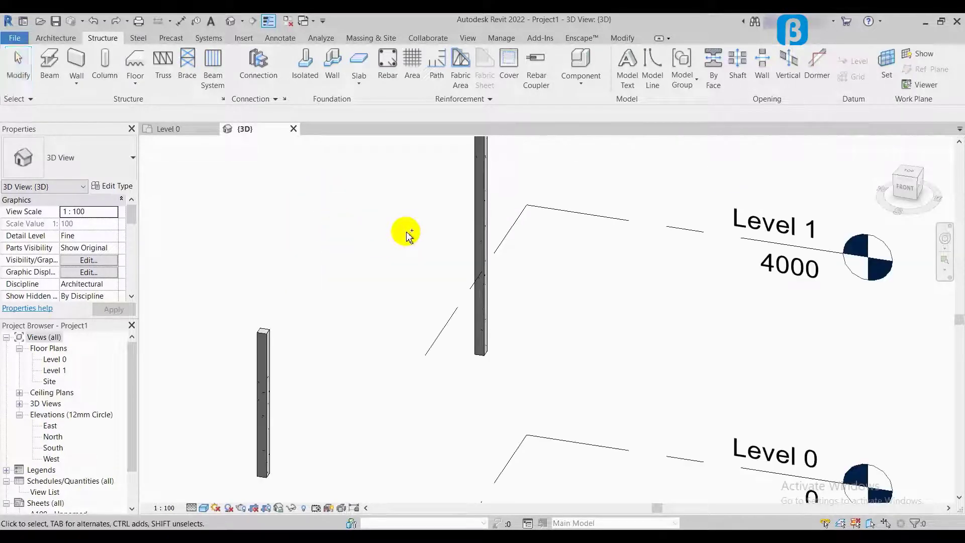
left_click(265, 340)
key("Delete")
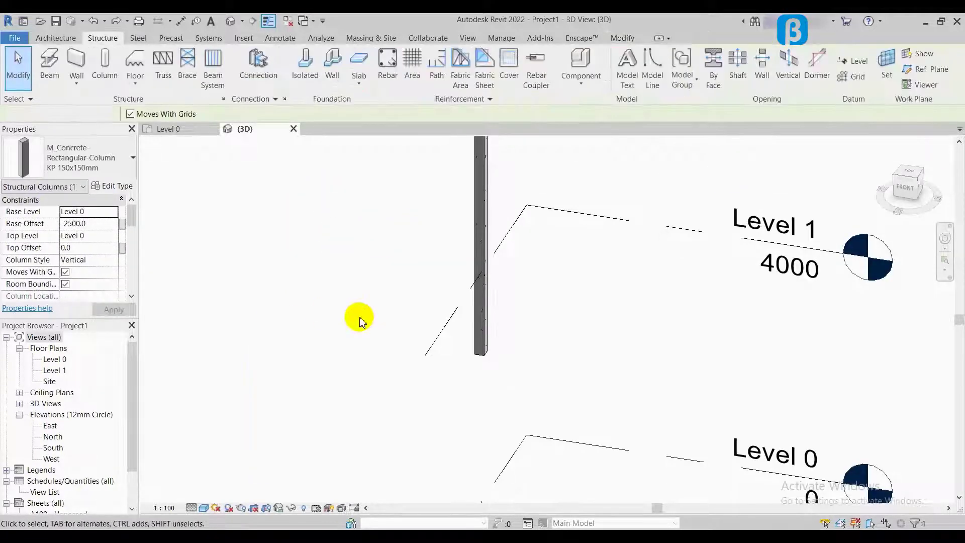
scroll(472, 248, "down", 2)
scroll(467, 242, "up", 3)
scroll(464, 243, "down", 1)
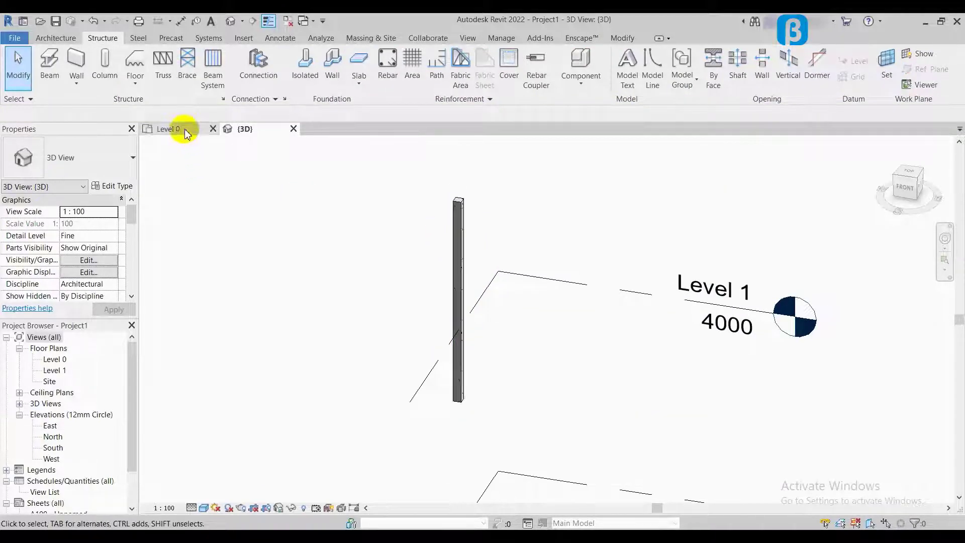
Step: On the Level 0 plan, move the column further to the right
left_click(162, 129)
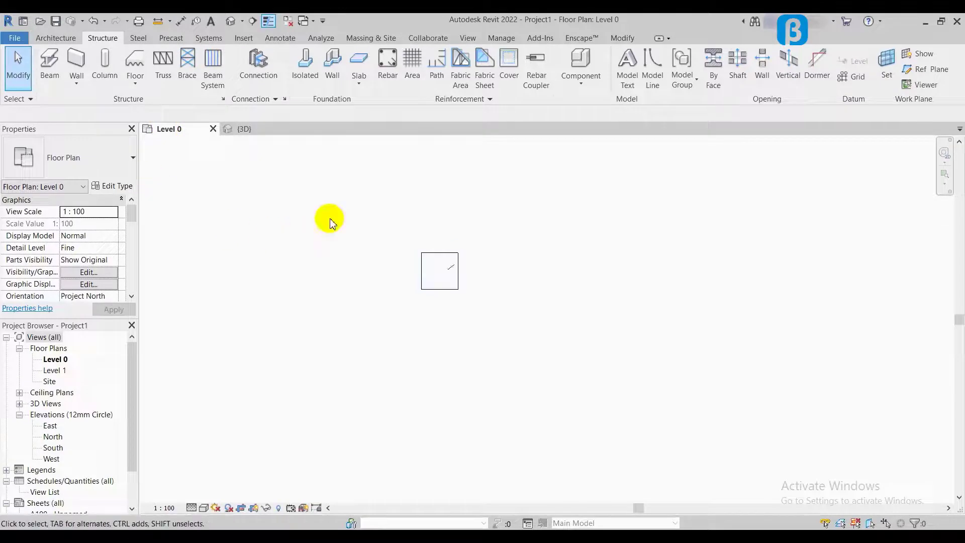
left_click(447, 255)
left_click(236, 83)
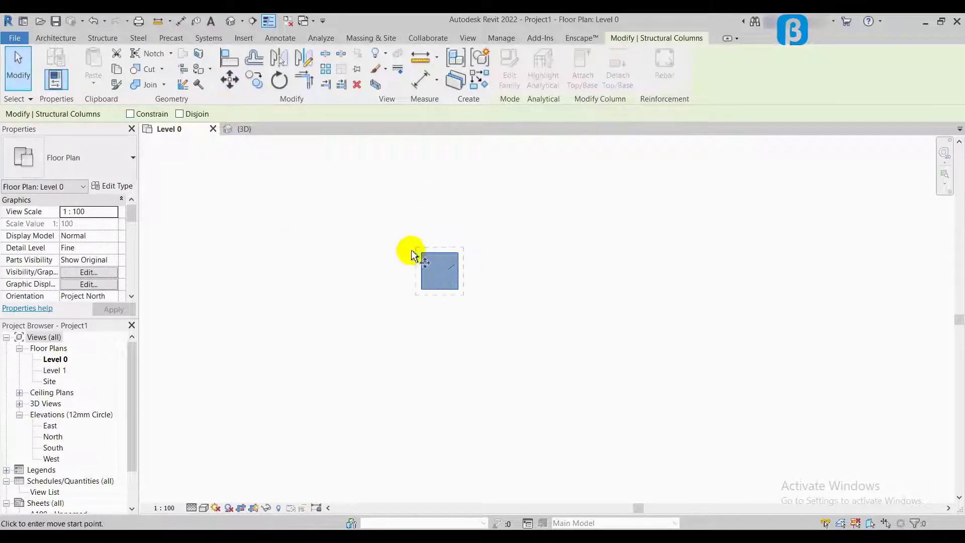
left_click(425, 254)
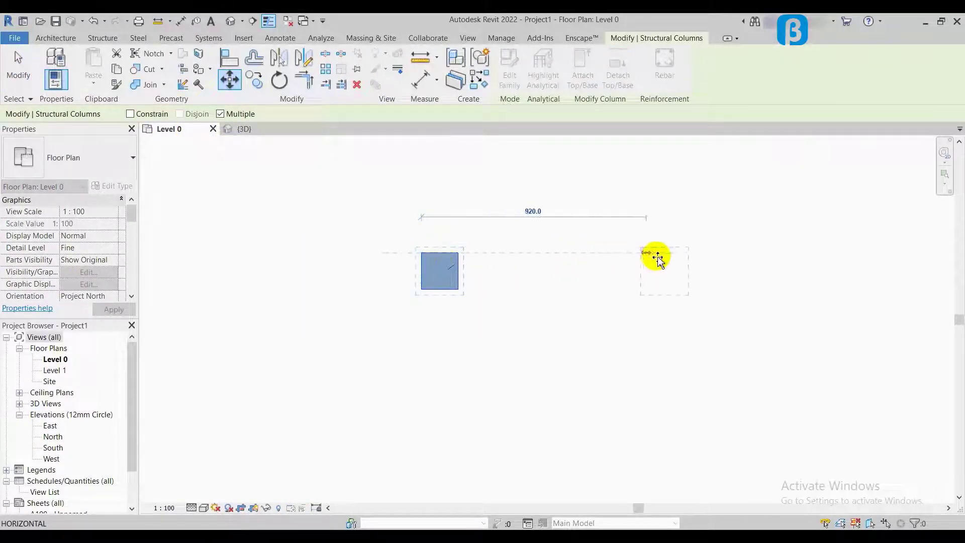
left_click(791, 256)
left_click(26, 70)
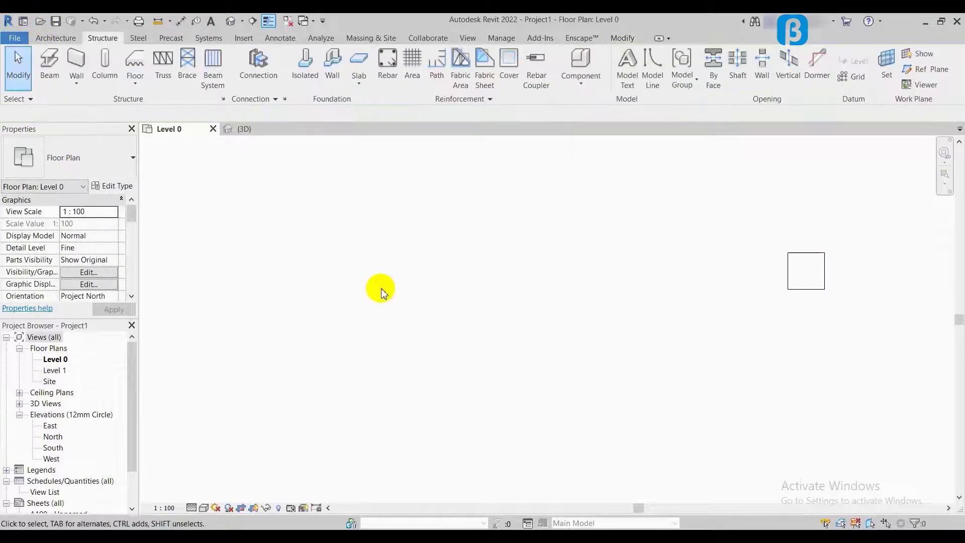
Step: Copy the column 2000 mm to the left of its position
scroll(381, 287, "down", 2)
left_click(666, 271)
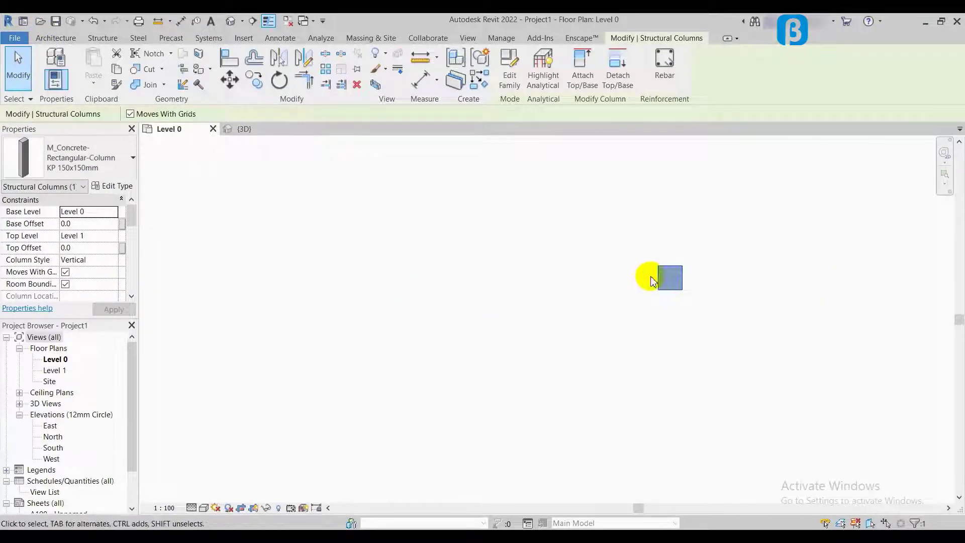
left_click(255, 88)
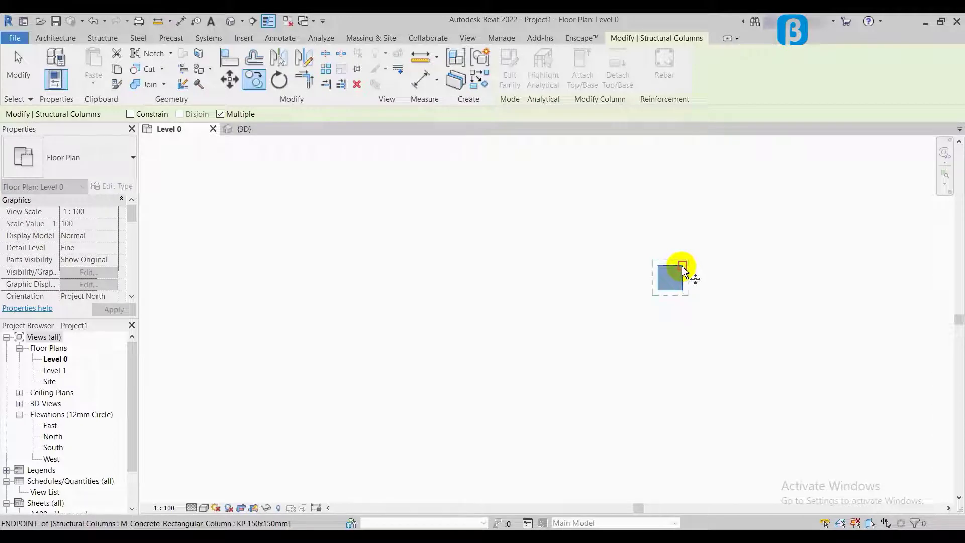
left_click(682, 266)
type("2000")
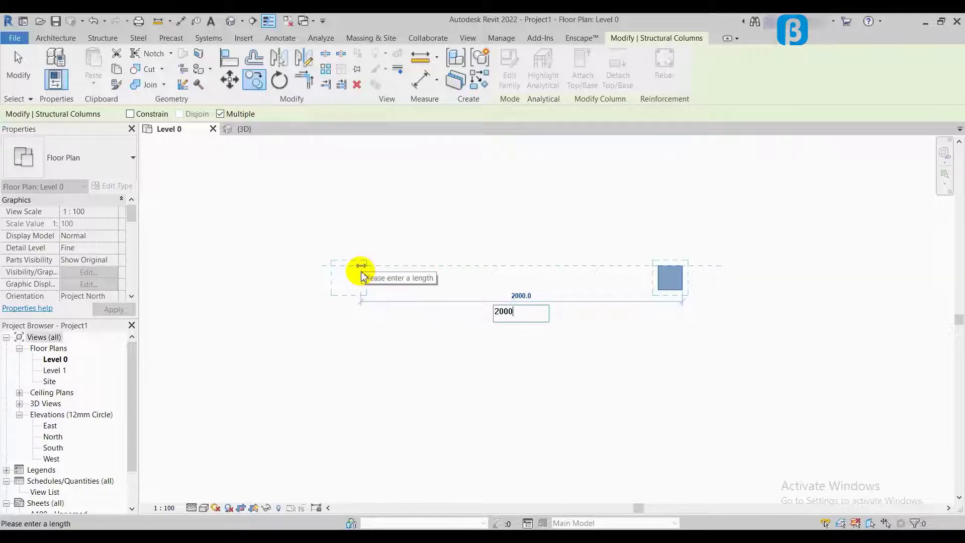
key("Return")
left_click(18, 65)
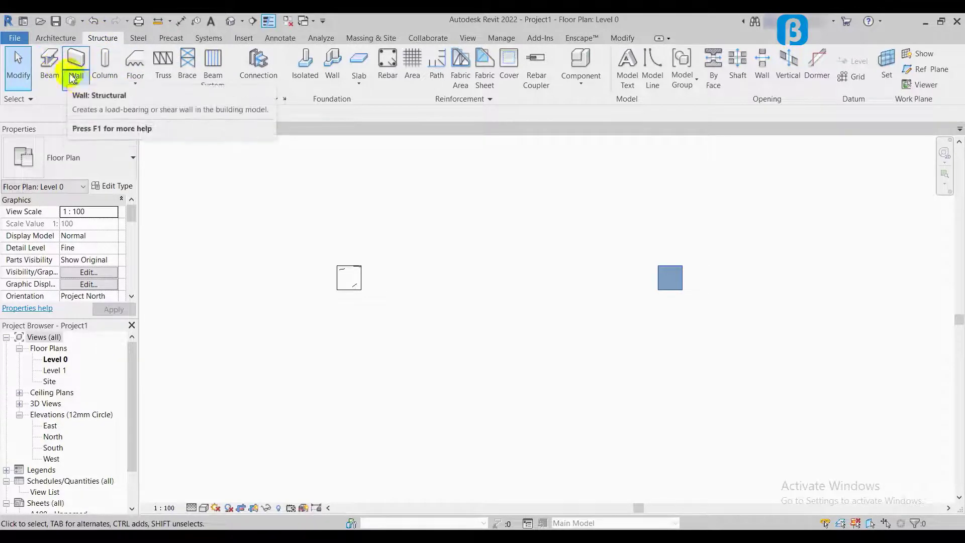
Step: Start placing a beam and try duplicating its type in Type Properties
left_click(49, 57)
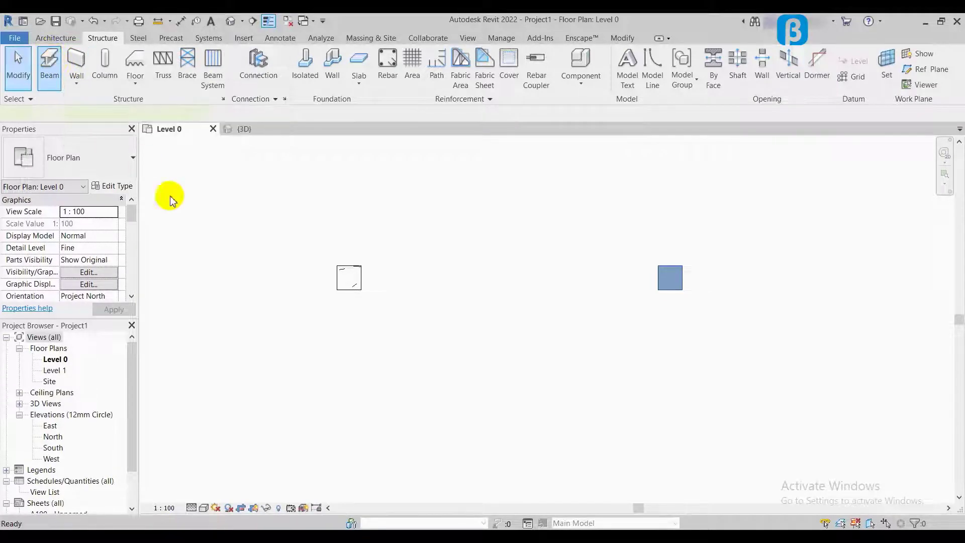
left_click(112, 187)
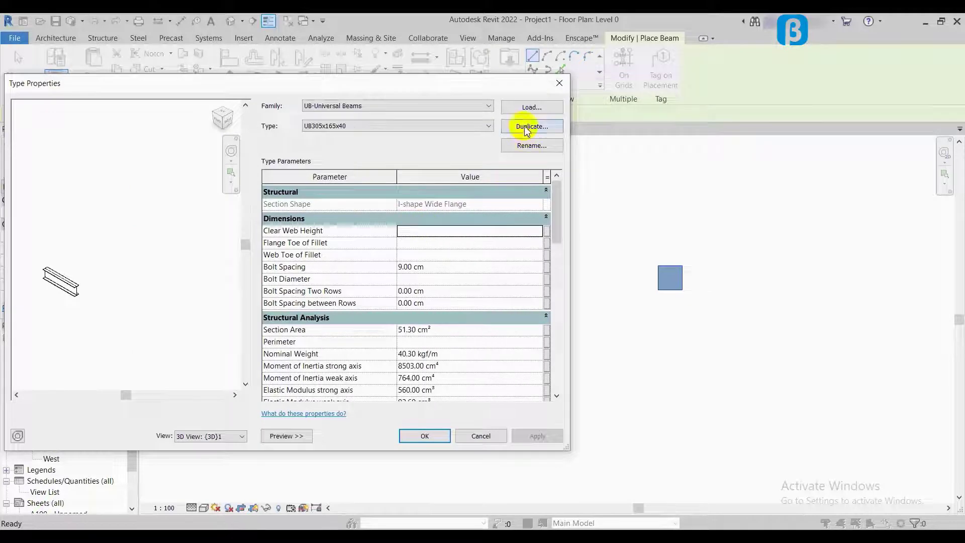
left_click(525, 129)
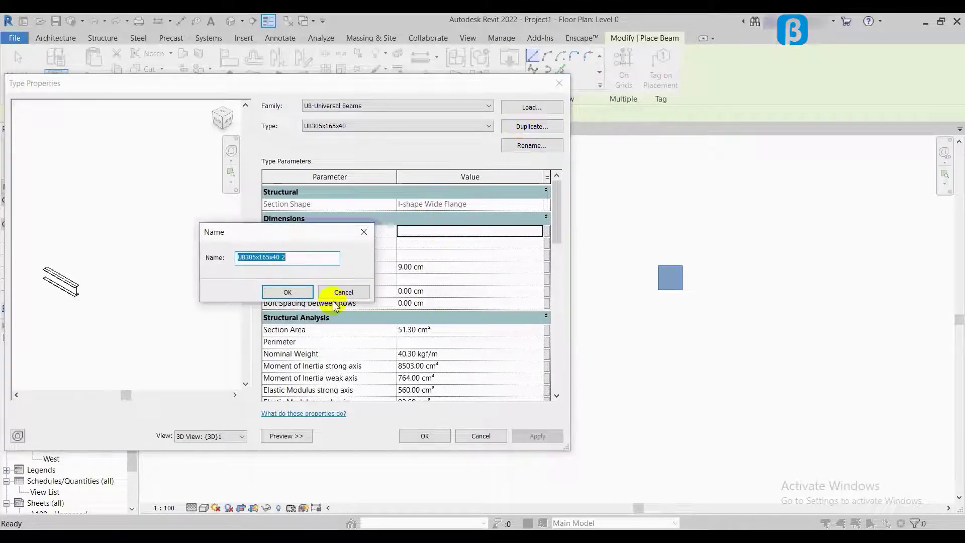
key("Return")
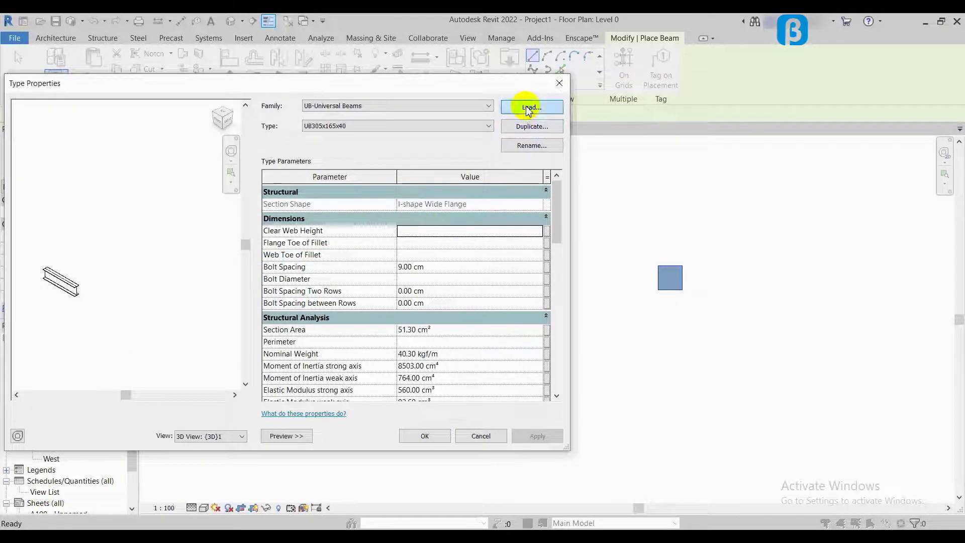
Step: Load the M_Pan Joist family from Libraries > Structural Framing > Concrete
left_click(529, 107)
left_click(129, 153)
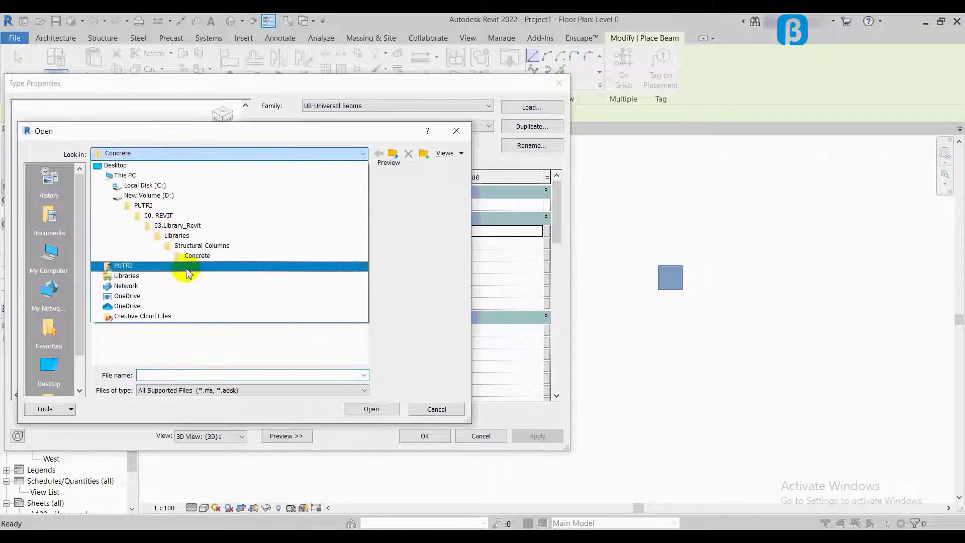
left_click(191, 235)
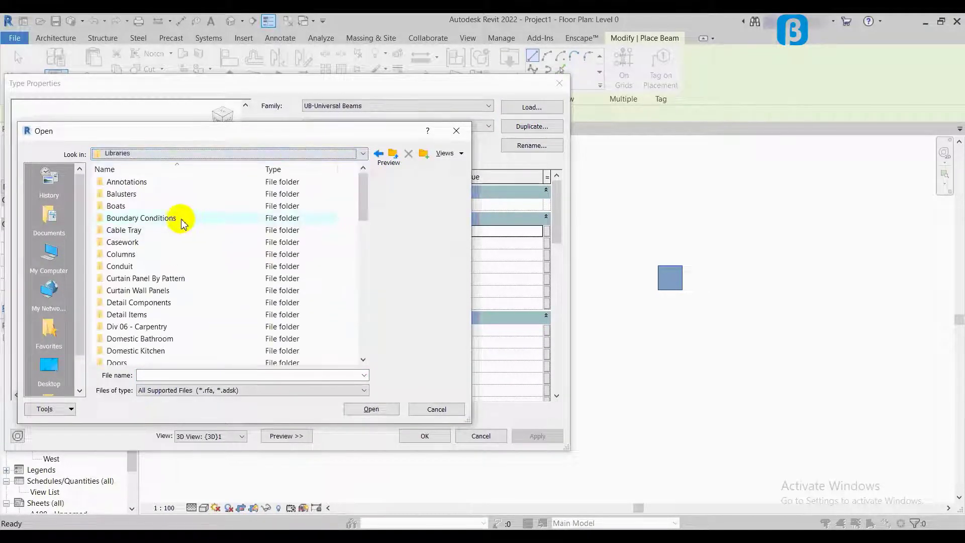
scroll(181, 221, "down", 6)
scroll(178, 236, "down", 8)
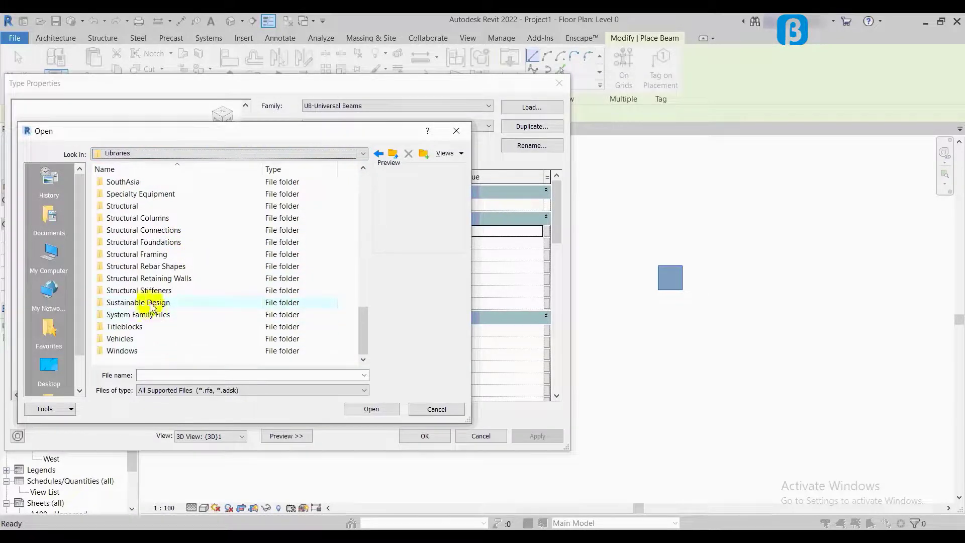
double_click(147, 256)
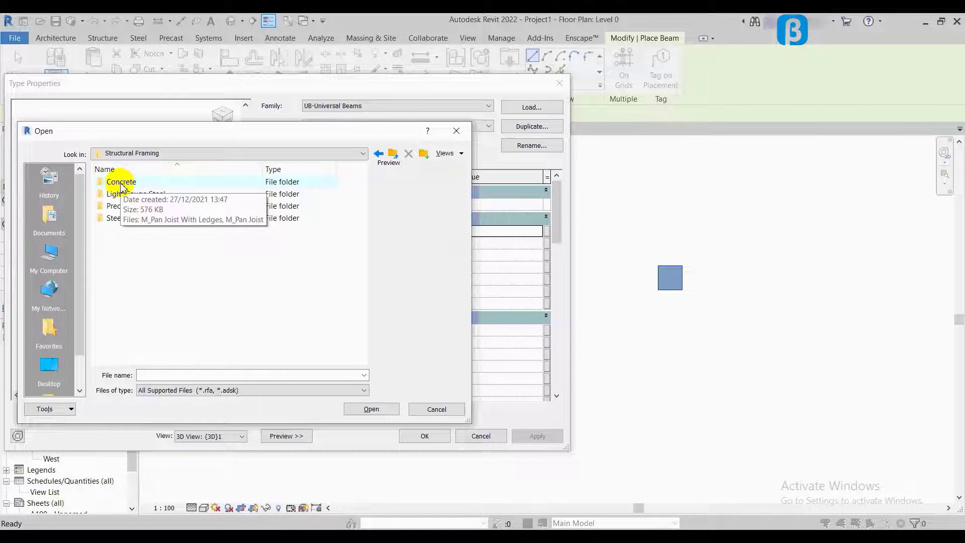
double_click(121, 184)
left_click(122, 186)
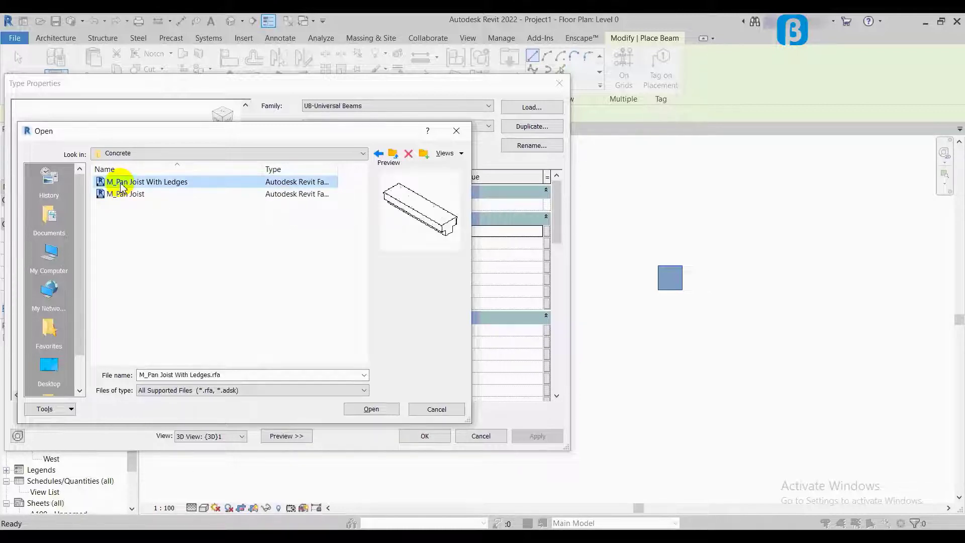
left_click(126, 182)
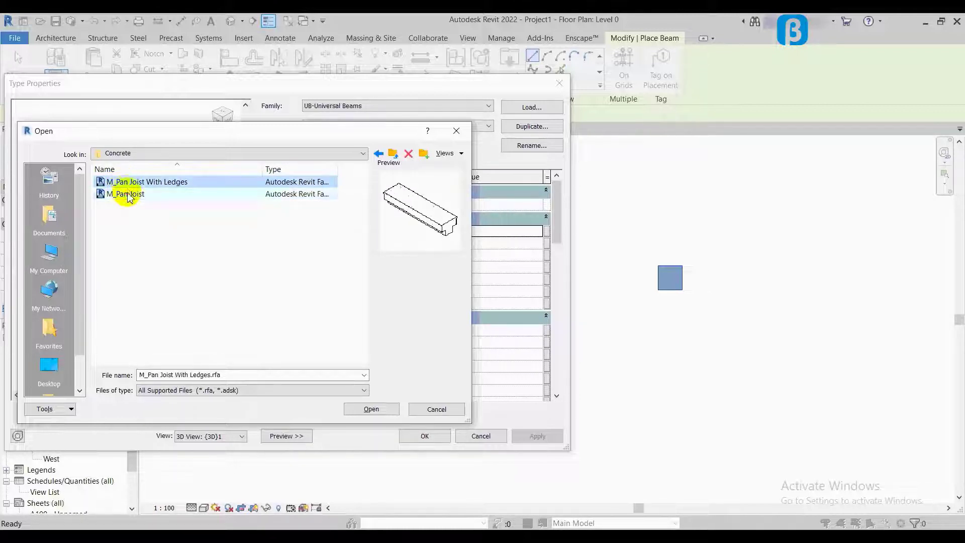
left_click(130, 182)
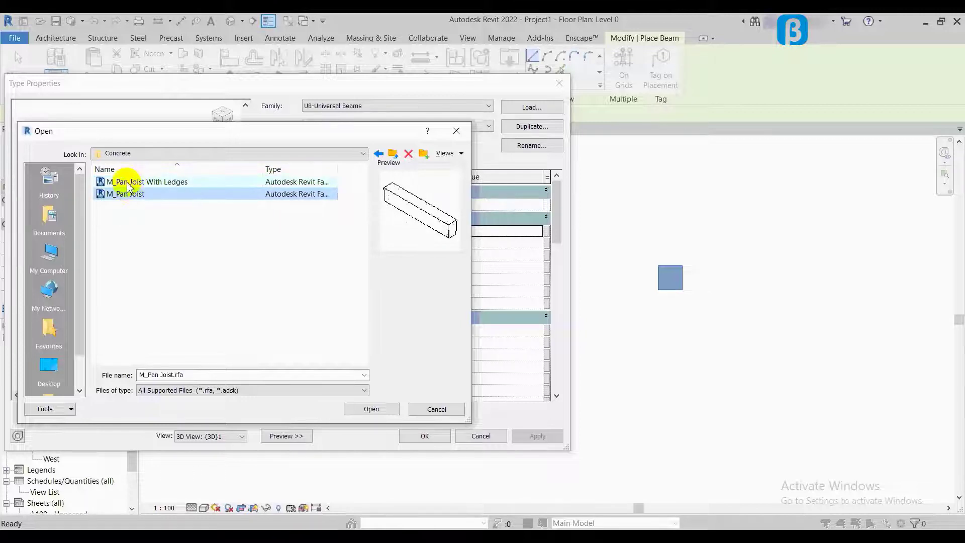
left_click(128, 184)
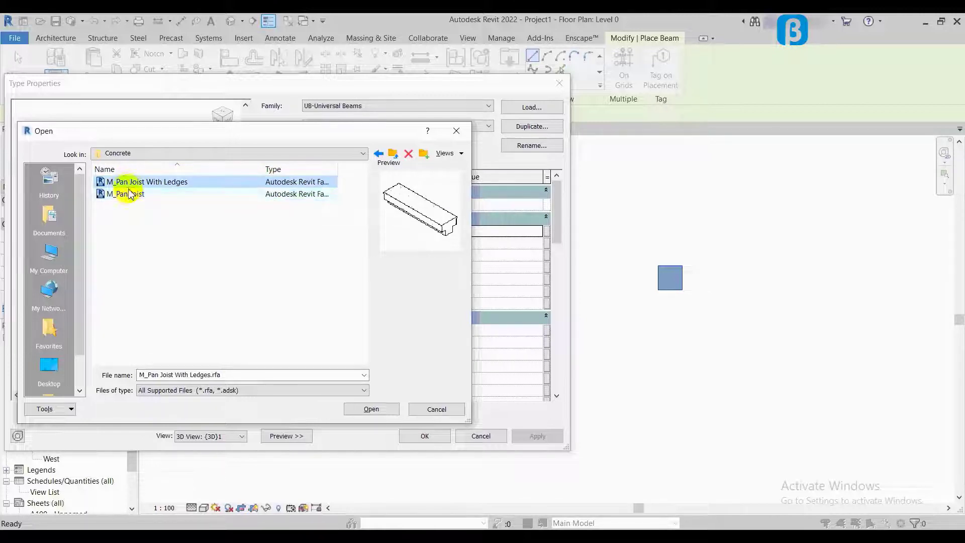
left_click(373, 410)
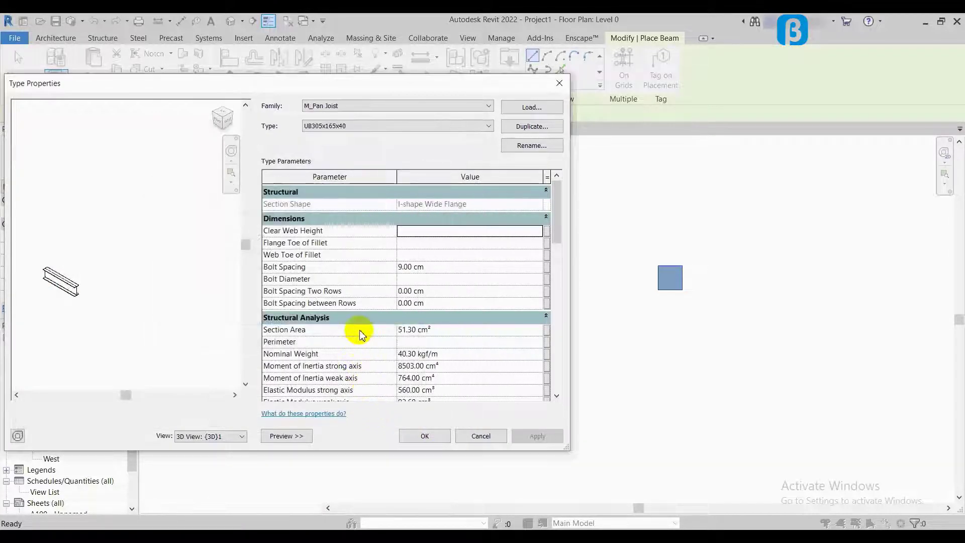
Step: Duplicate the joist type as balok 150x200mm with b 150, h 200 and slab thickness 0
left_click(552, 131)
type("150")
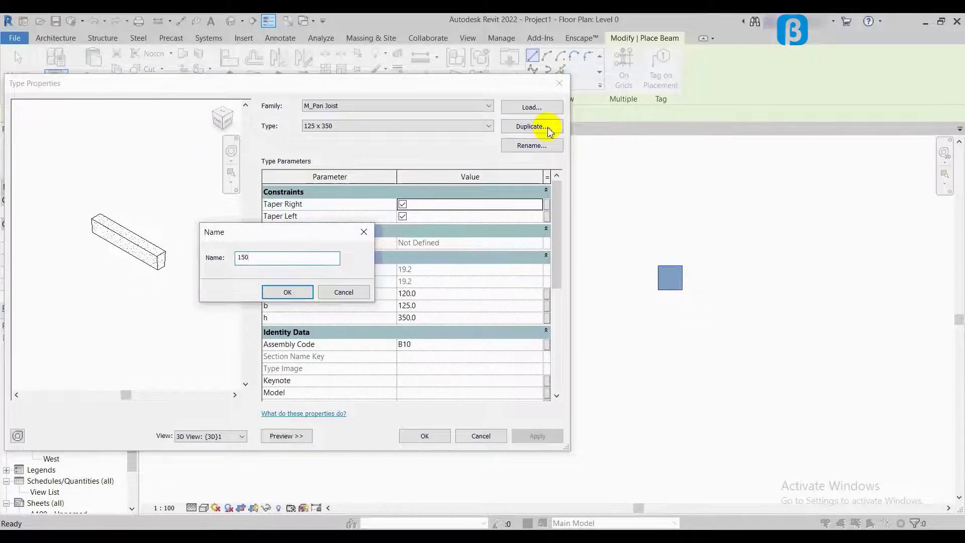
key("BackSpace")
key("BackSpace")
key("BackSpace")
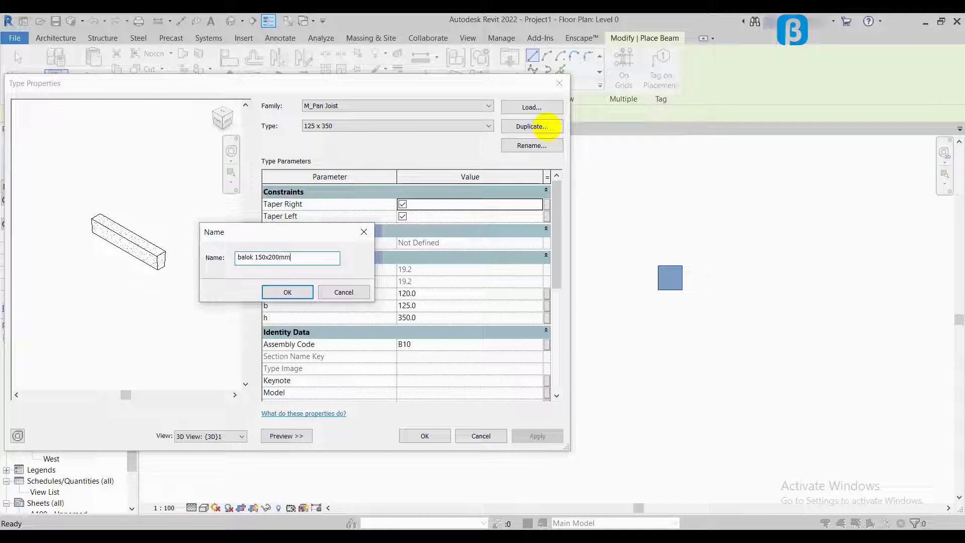
key("Return")
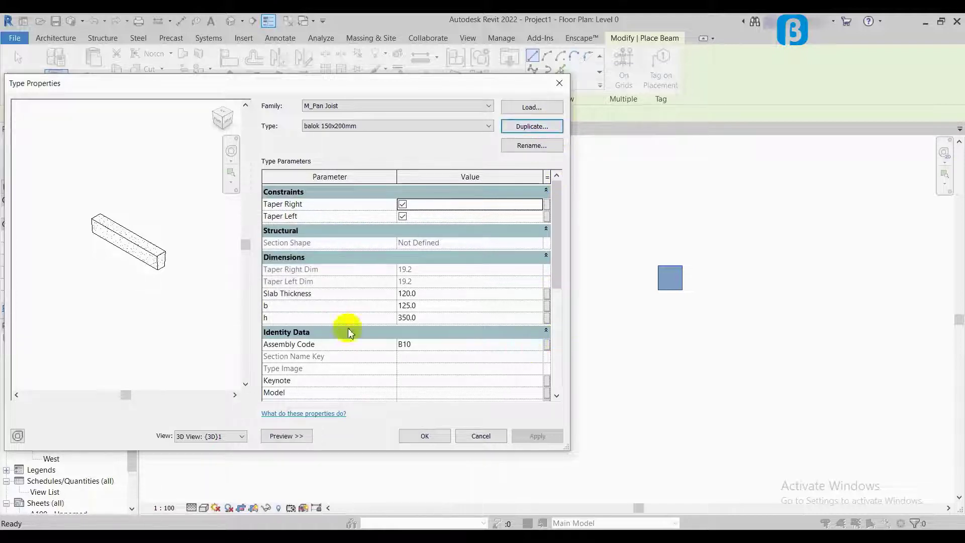
left_click(446, 293)
type("0")
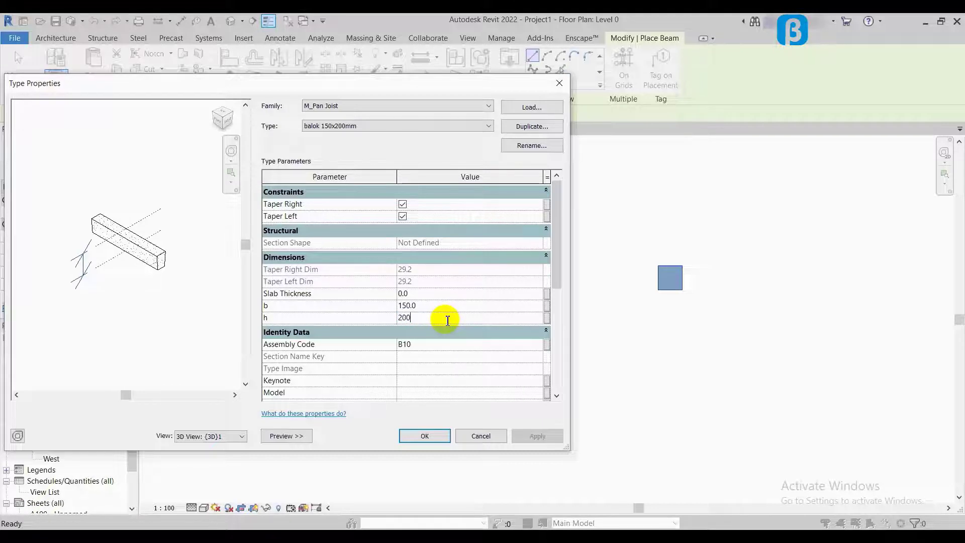
left_click(432, 435)
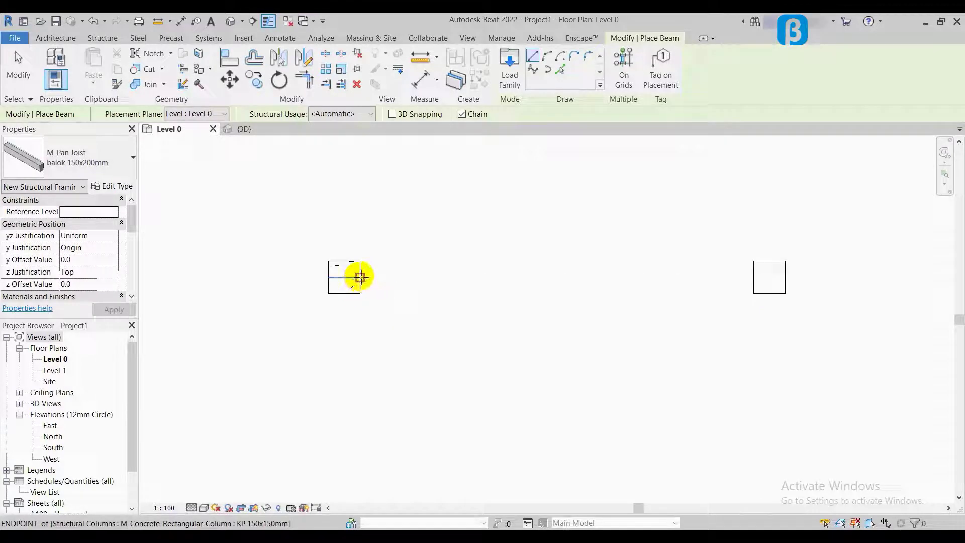
Step: Draw the balok 150x200mm beam between the left and right columns, then exit the Beam tool
left_click(360, 276)
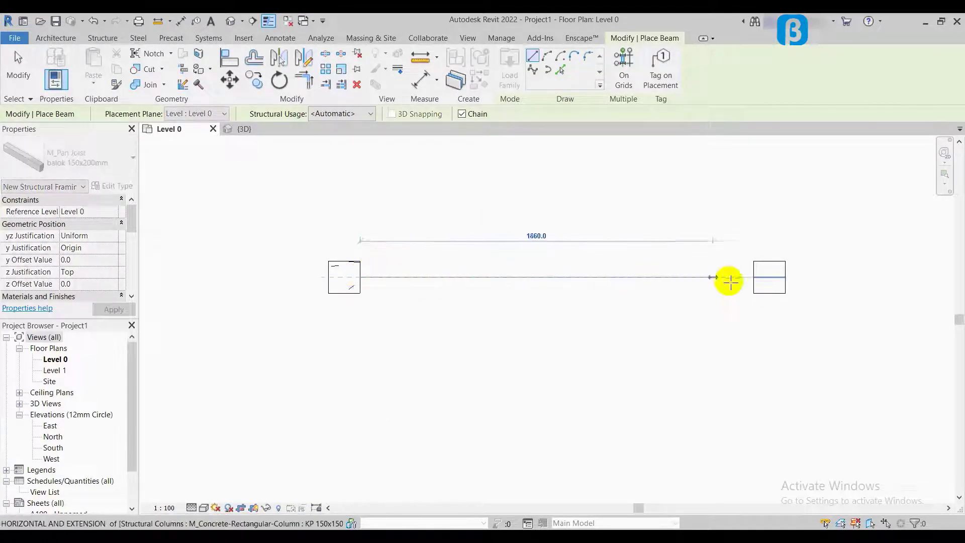
left_click(754, 277)
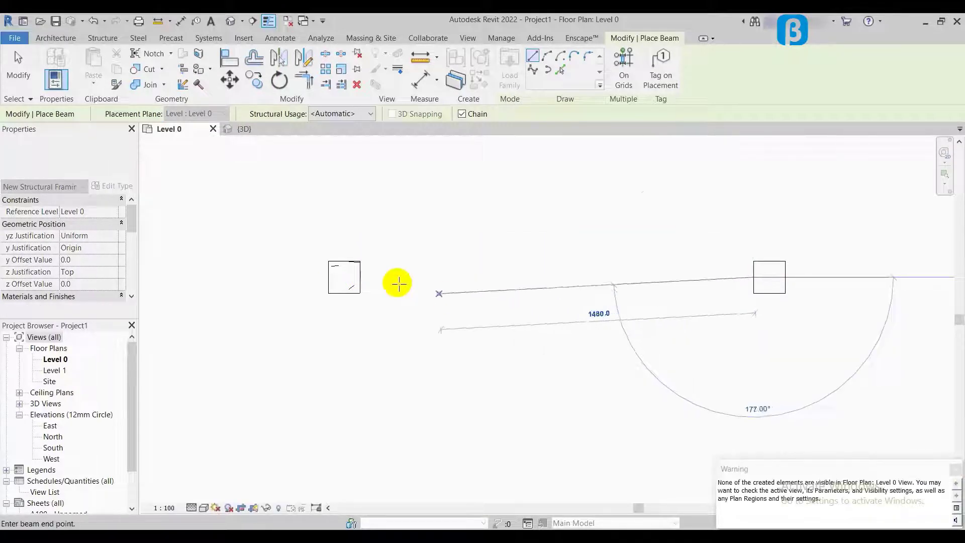
left_click(361, 277)
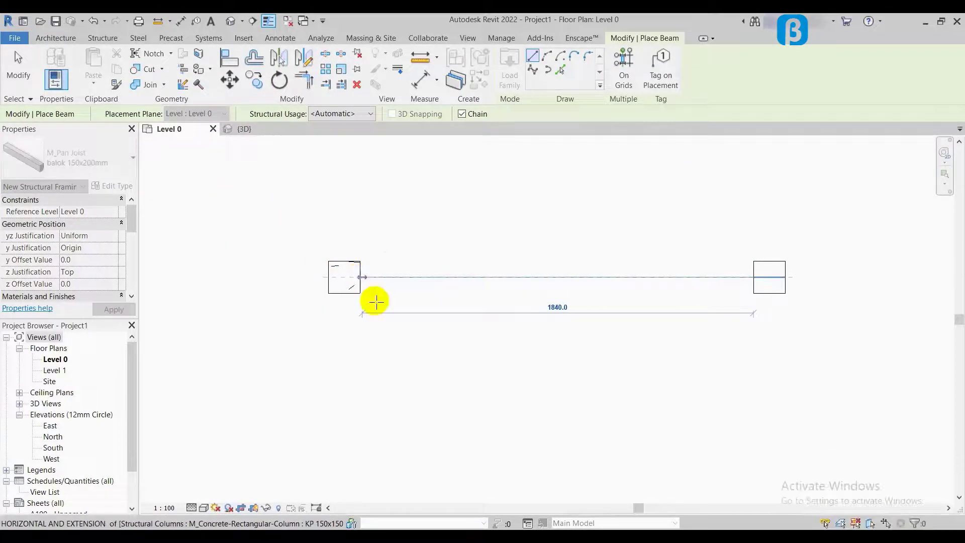
key("Escape")
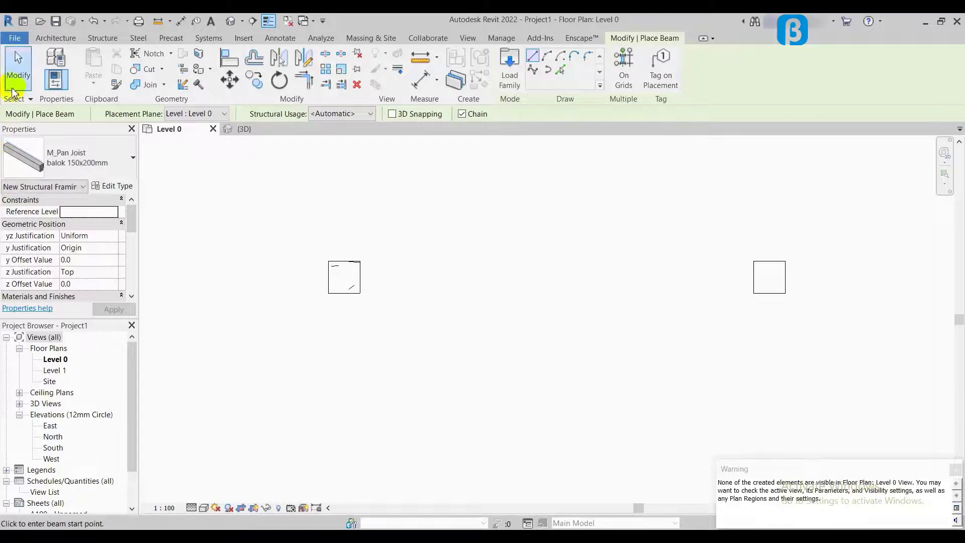
left_click(17, 75)
scroll(356, 312, "down", 2)
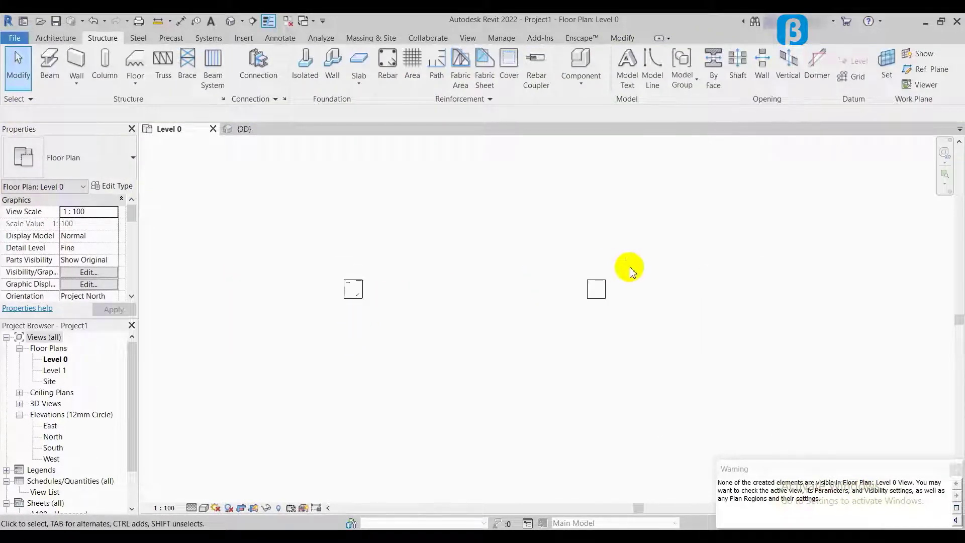
left_click(246, 129)
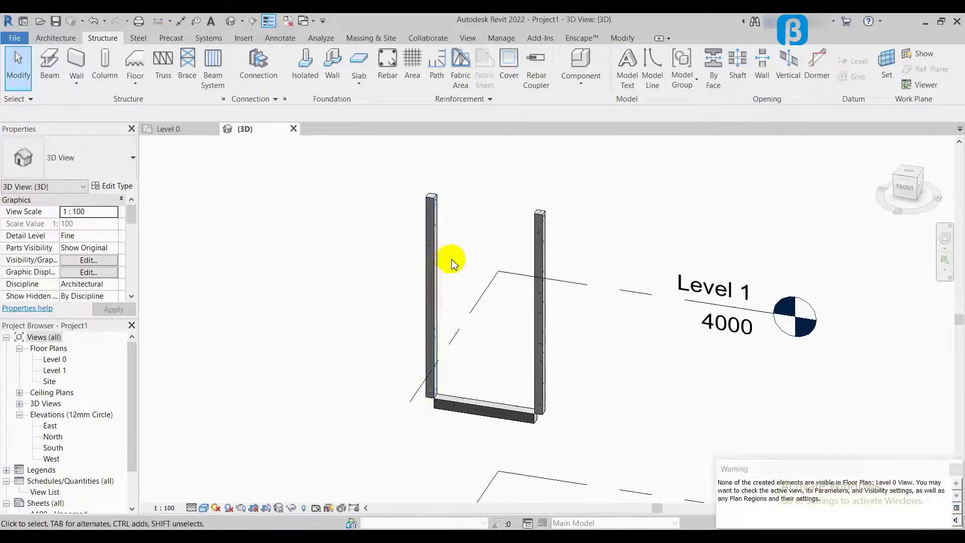
scroll(501, 368, "up", 2)
left_click(477, 379)
scroll(477, 380, "up", 2)
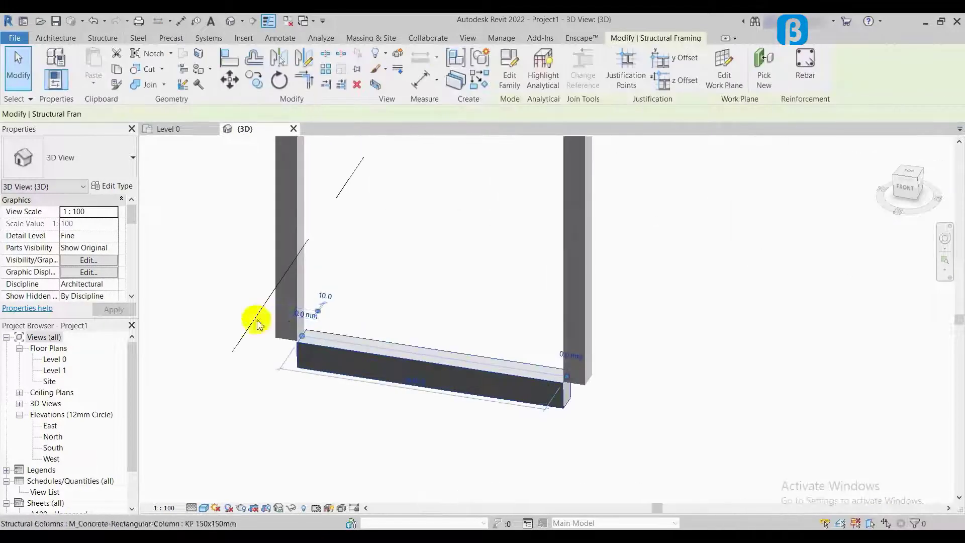
left_click(167, 129)
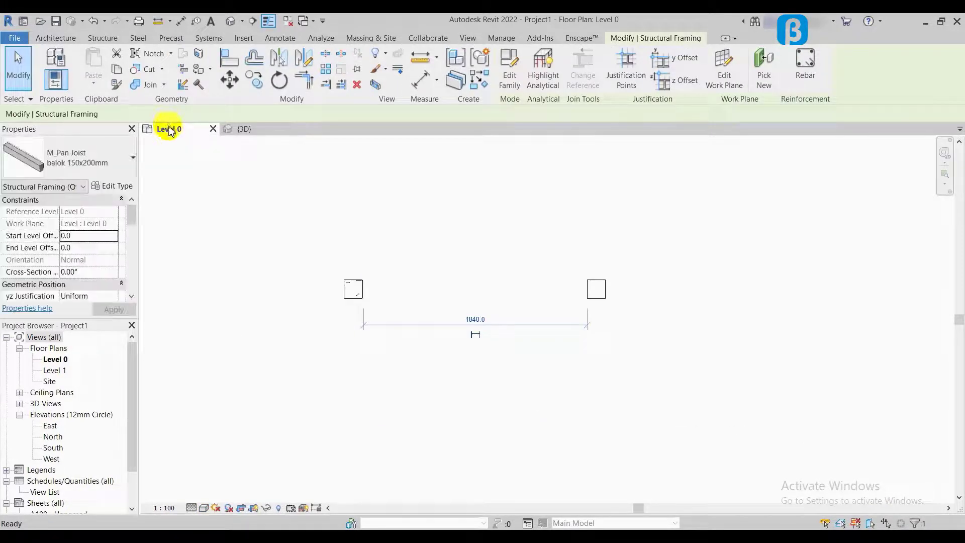
scroll(493, 330, "up", 2)
scroll(273, 258, "up", 2)
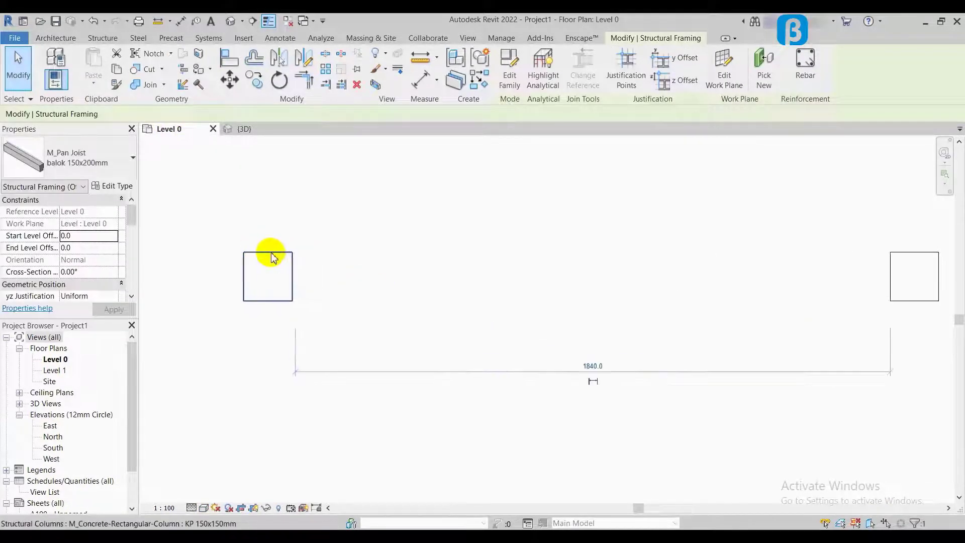
scroll(49, 261, "down", 4)
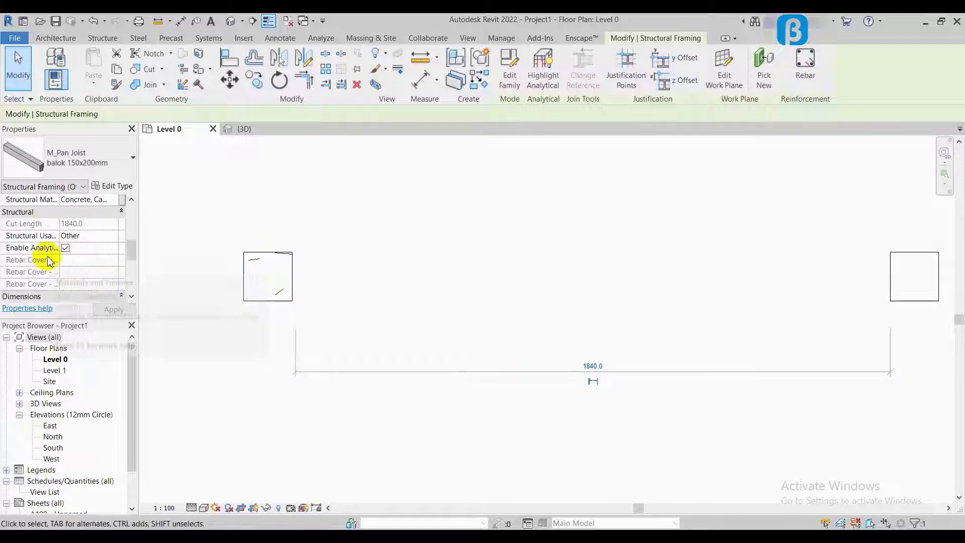
left_click(265, 129)
scroll(449, 340, "up", 2)
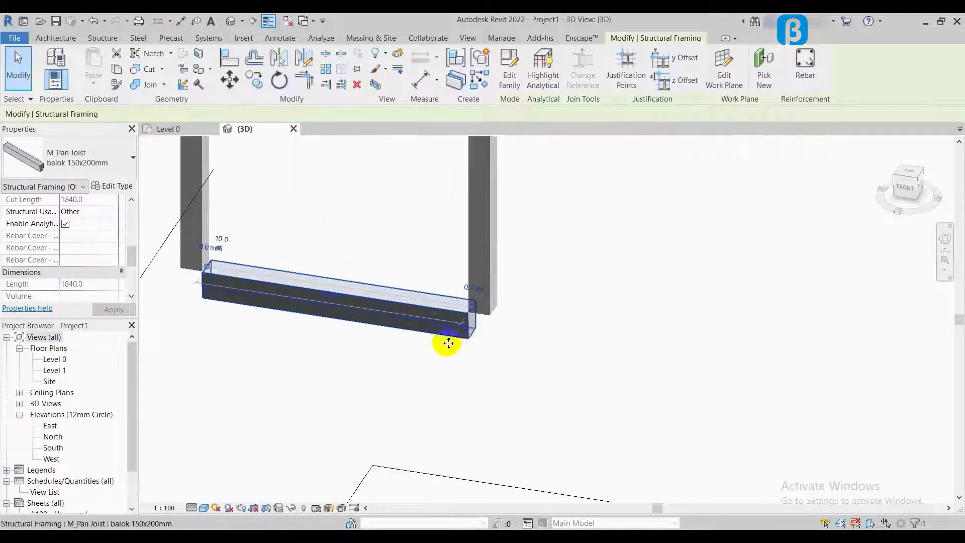
scroll(468, 340, "up", 1)
scroll(465, 337, "up", 1)
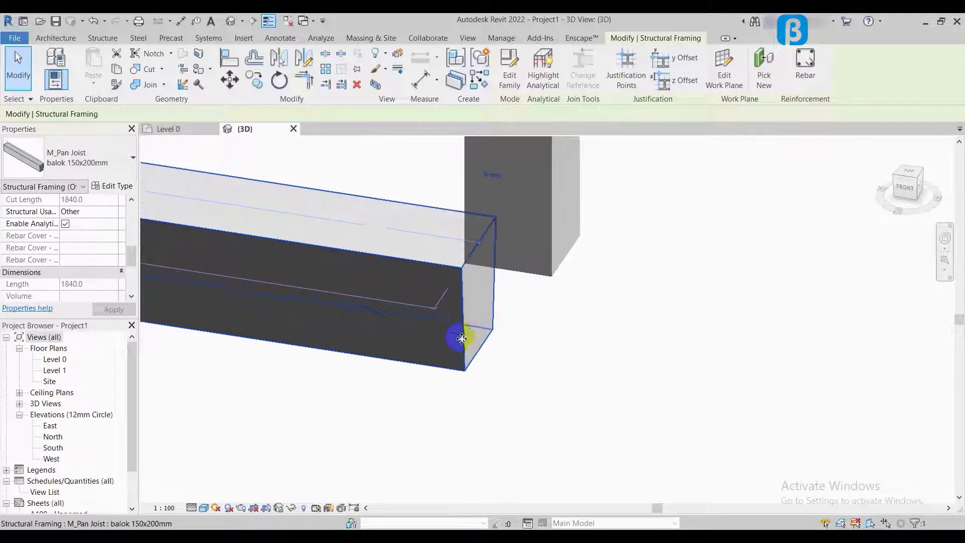
scroll(467, 340, "up", 2)
scroll(471, 345, "down", 4)
scroll(247, 229, "up", 2)
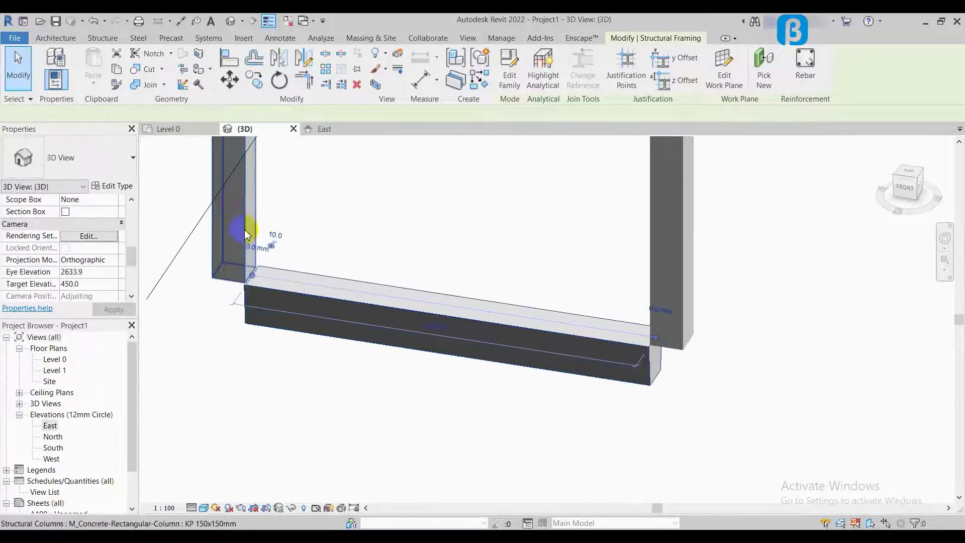
scroll(247, 229, "up", 1)
scroll(245, 234, "up", 1)
scroll(243, 236, "up", 1)
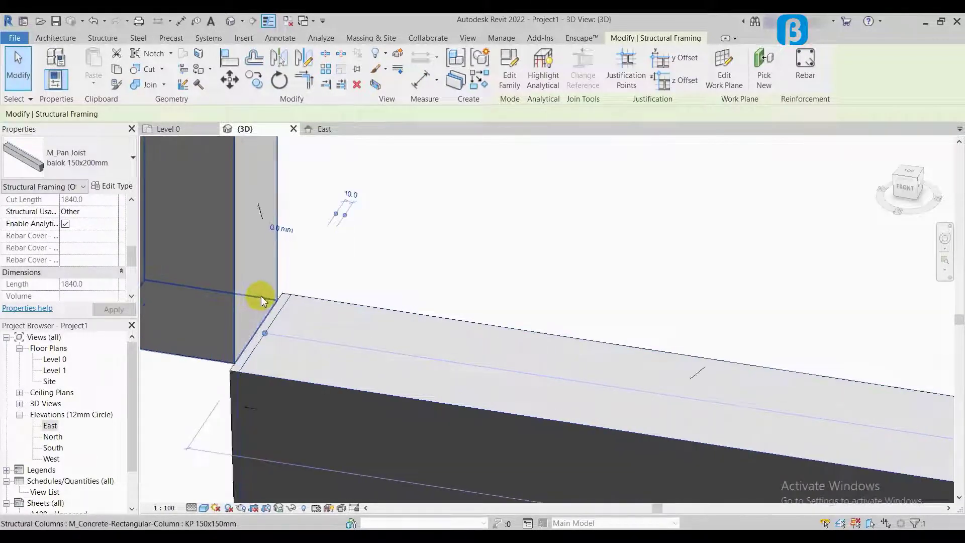
scroll(259, 296, "down", 3)
scroll(263, 273, "up", 1)
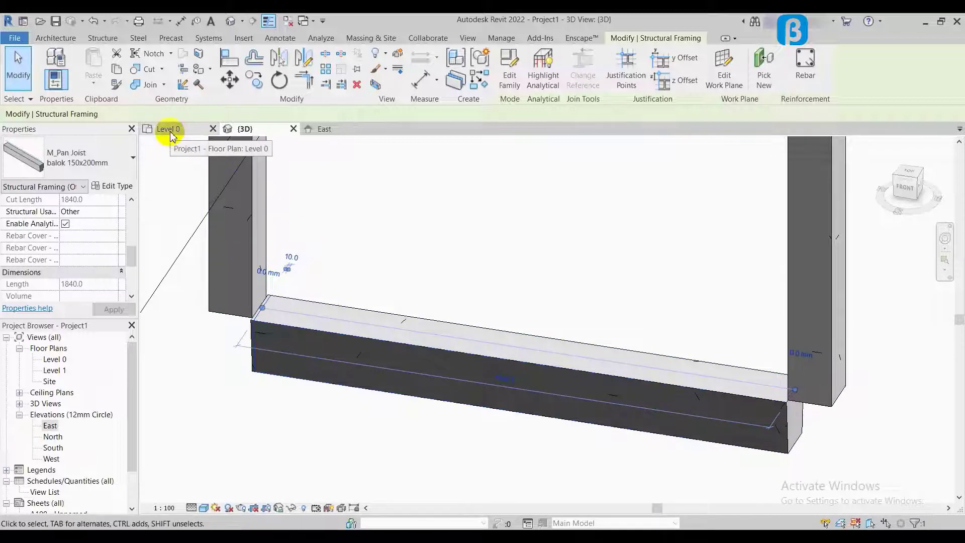
left_click(168, 129)
left_click(103, 39)
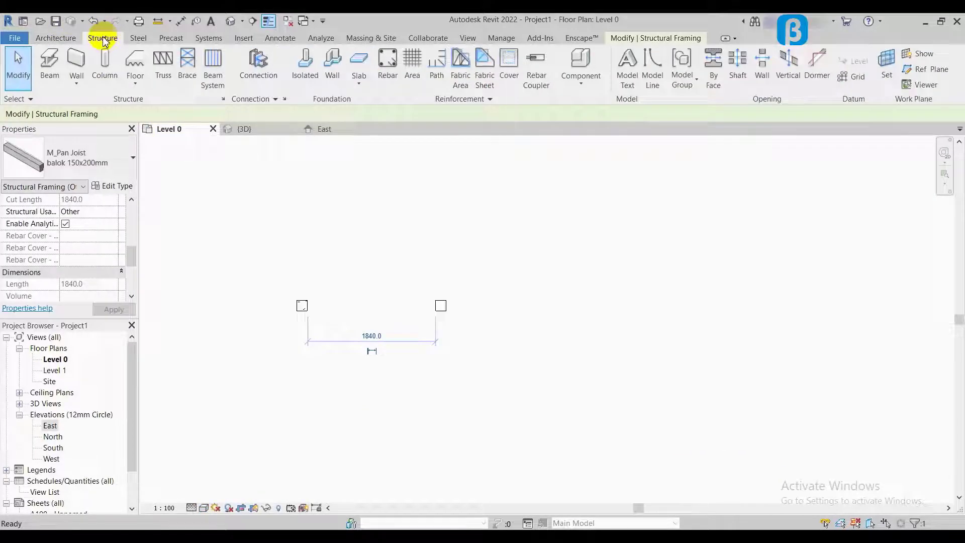
scroll(438, 261, "down", 2)
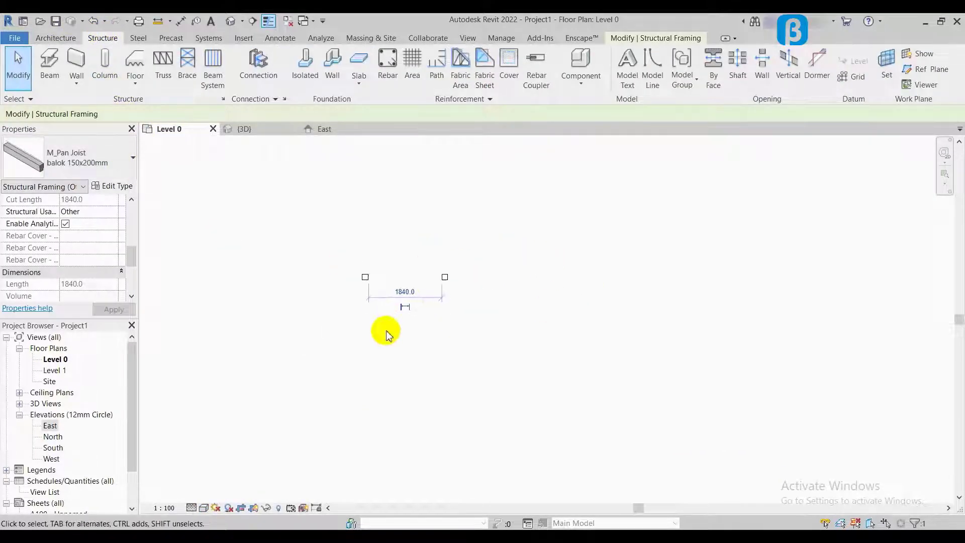
scroll(386, 333, "up", 3)
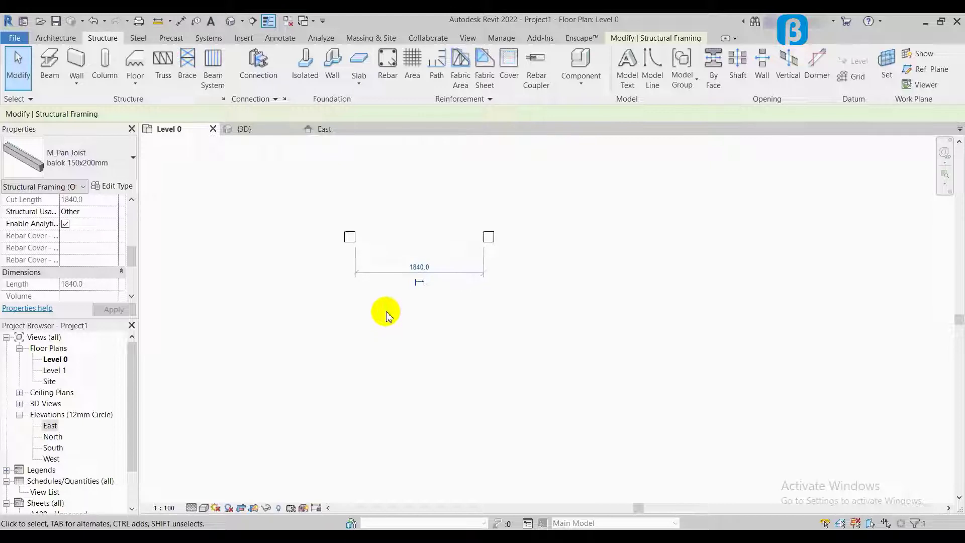
Step: Start a structural floor and duplicate its type as 'slab 120'
left_click(135, 61)
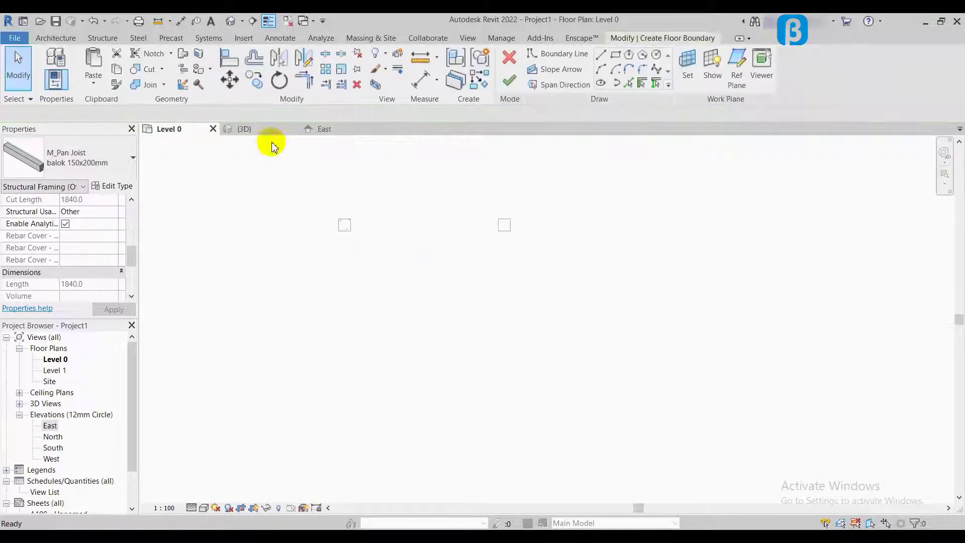
left_click(105, 186)
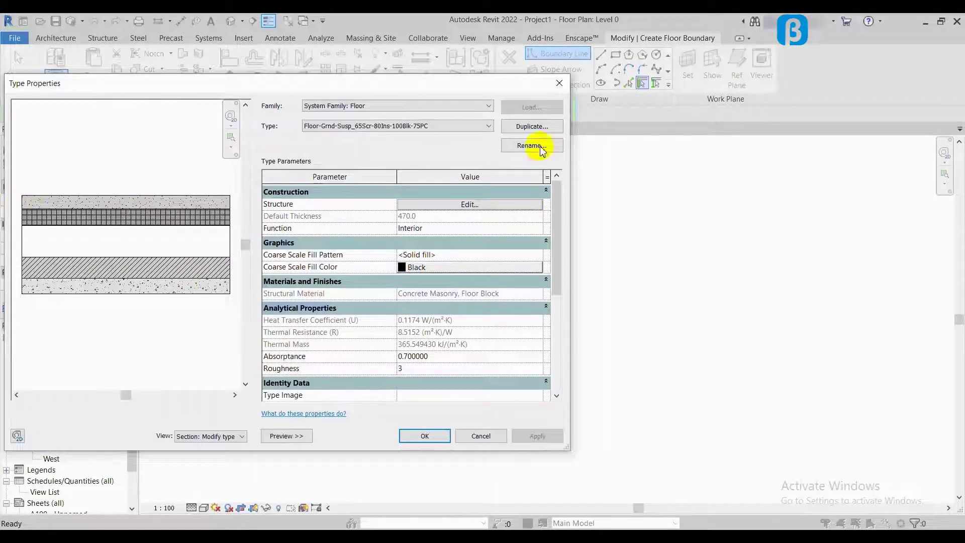
left_click(534, 129)
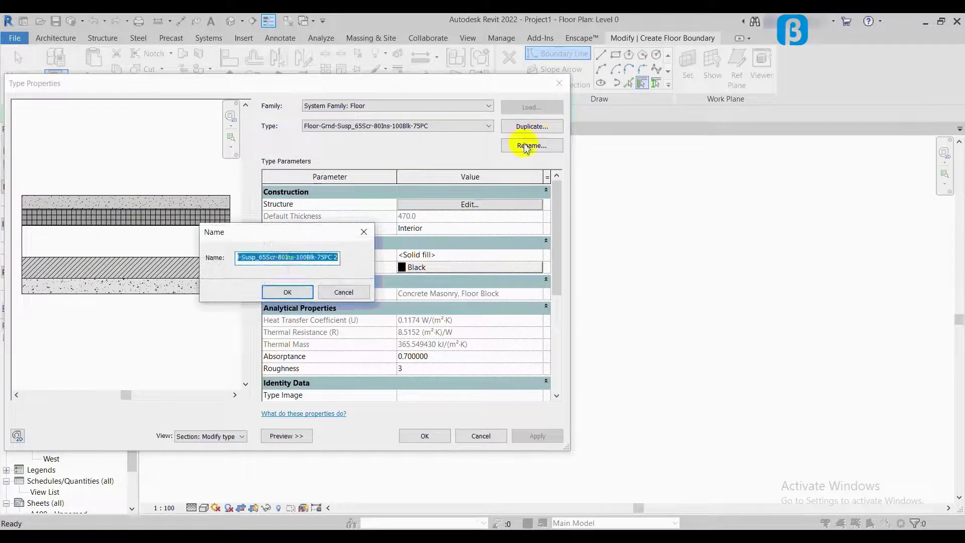
type("slab 120")
left_click(287, 292)
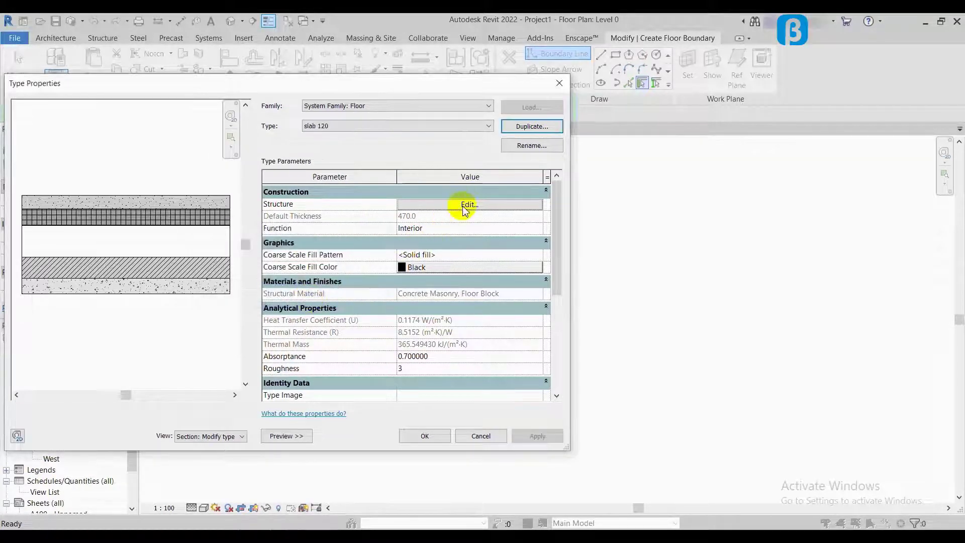
Step: Strip slab 120's insulation, air, damp-proof and 75 mm layers, resizing the finish for 120 total
left_click(463, 204)
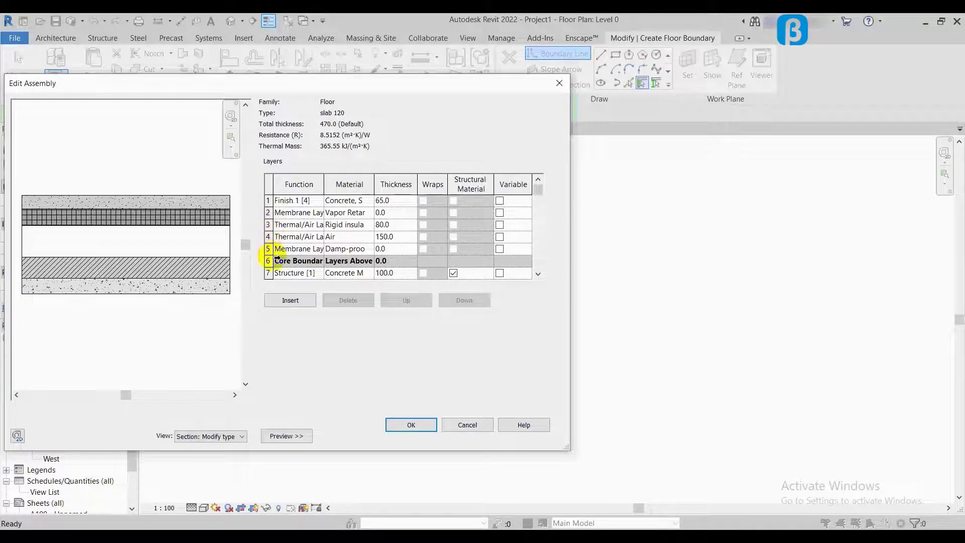
left_click(274, 227)
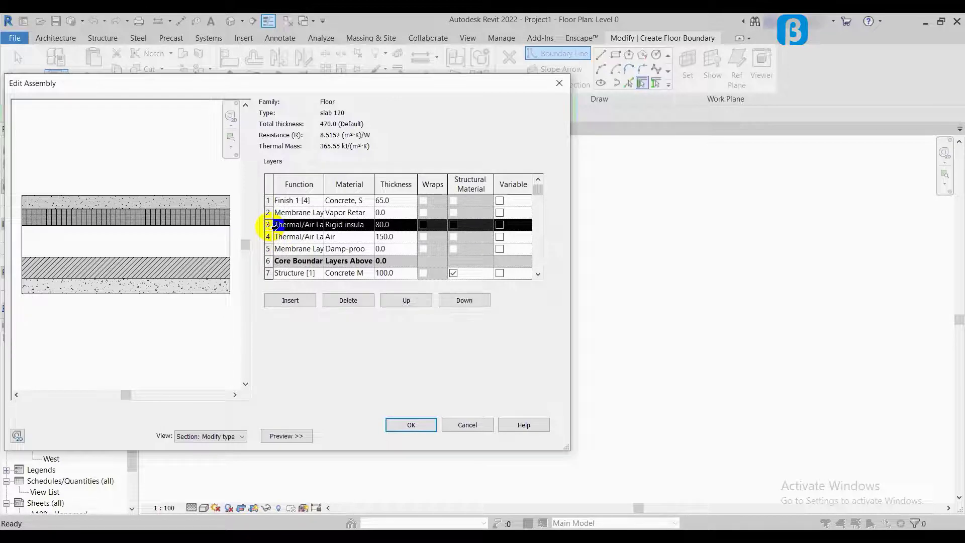
left_click(333, 302)
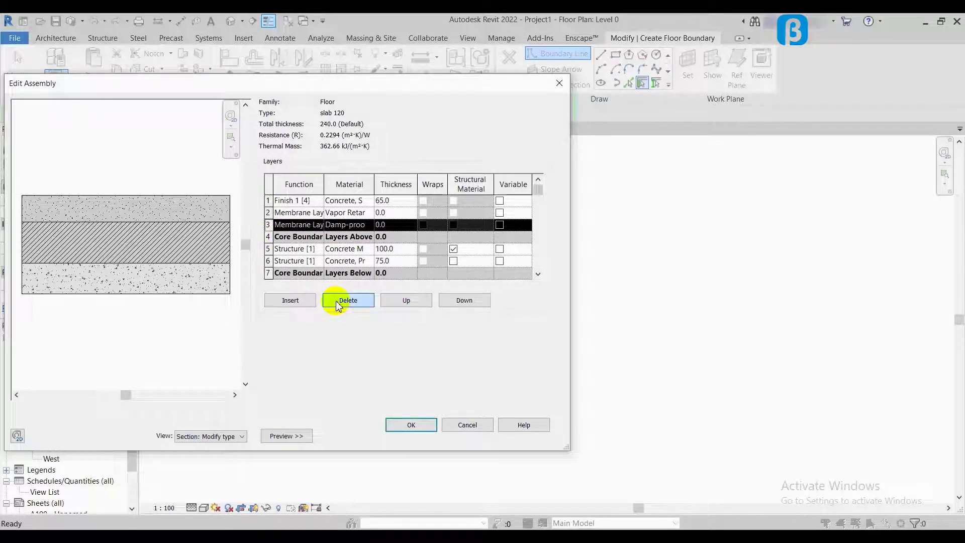
left_click(337, 304)
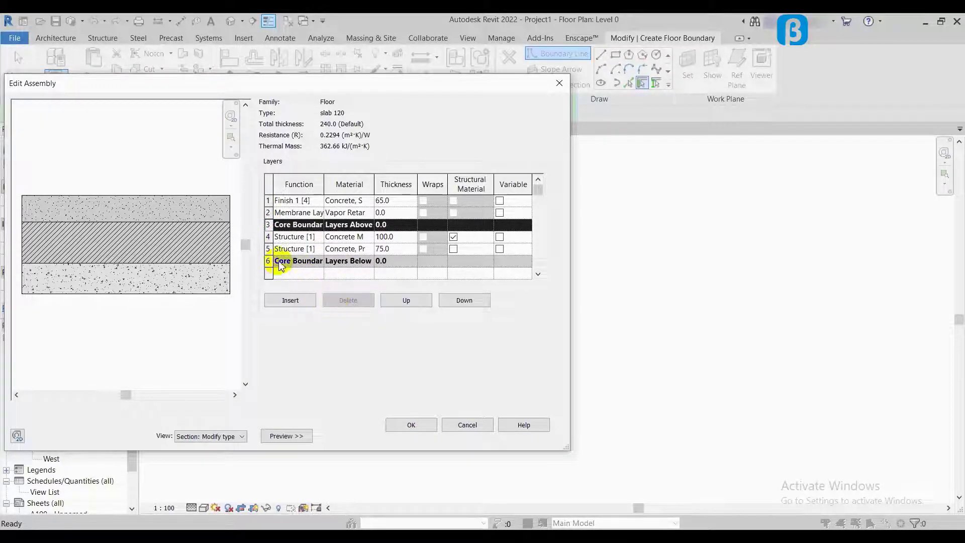
left_click(276, 249)
left_click(349, 300)
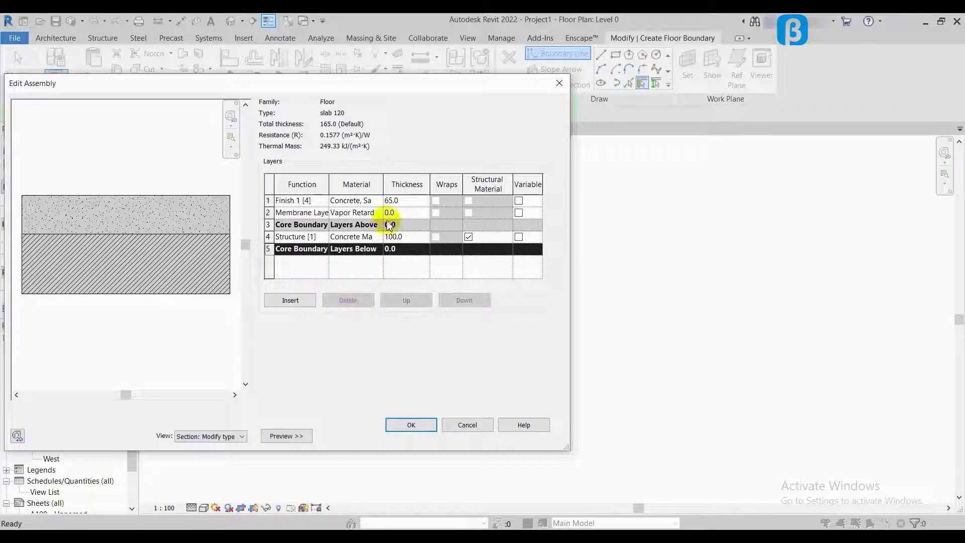
left_click(402, 201)
type("20")
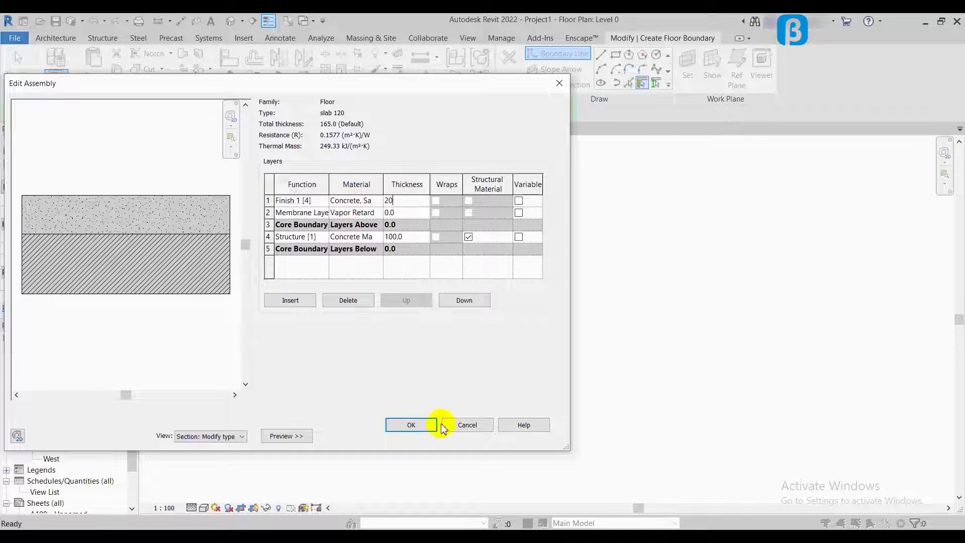
left_click(428, 425)
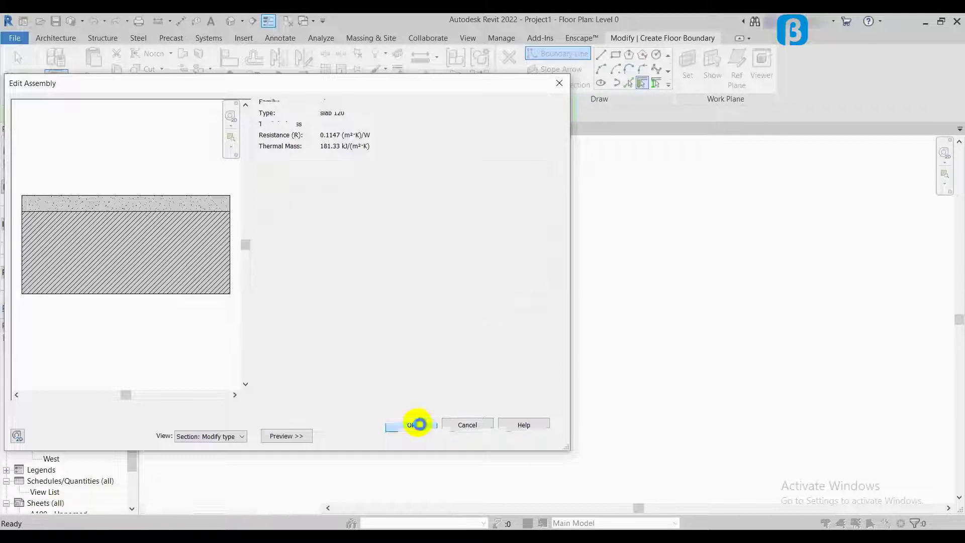
left_click(424, 436)
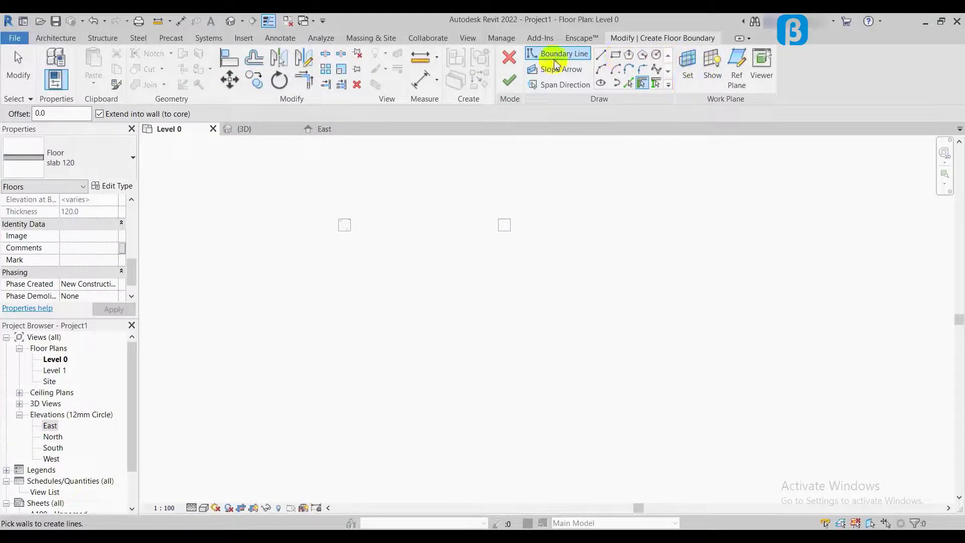
Step: Sketch a rectangular 1700 by 1600 floor boundary with lines starting at the left column
left_click(600, 57)
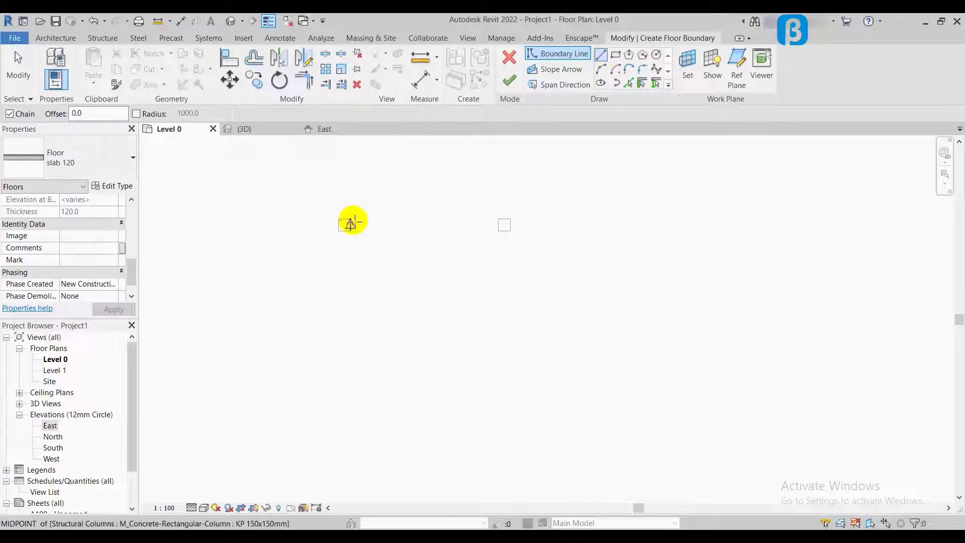
left_click(351, 219)
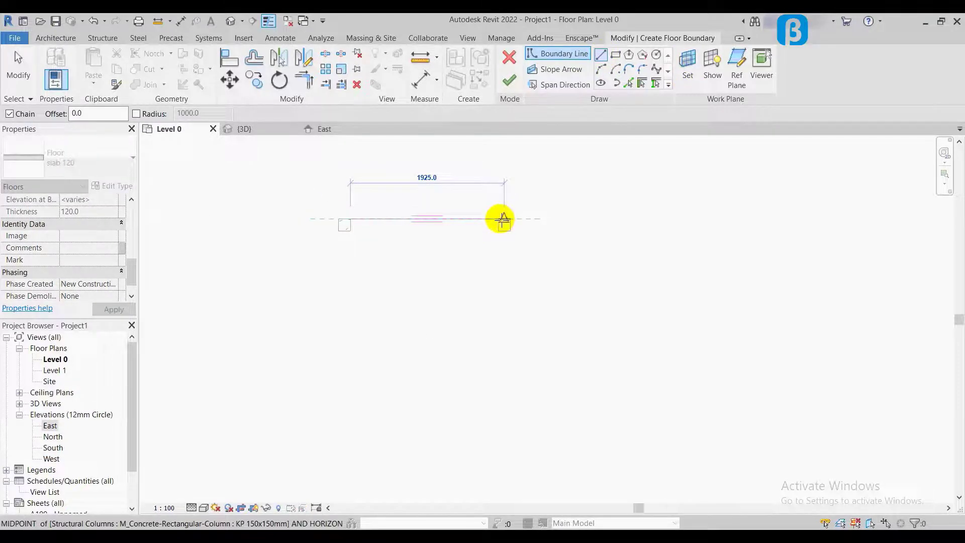
left_click(494, 218)
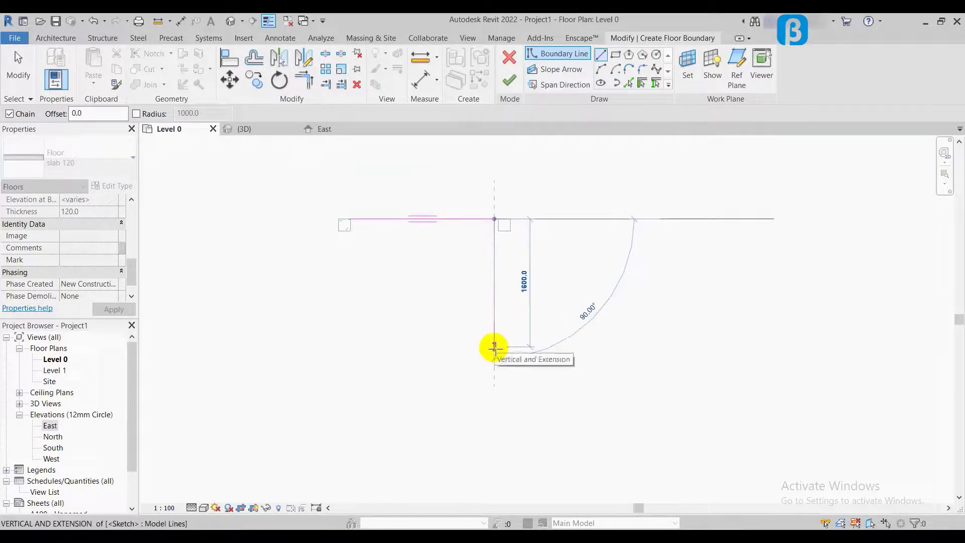
left_click(494, 346)
left_click(358, 346)
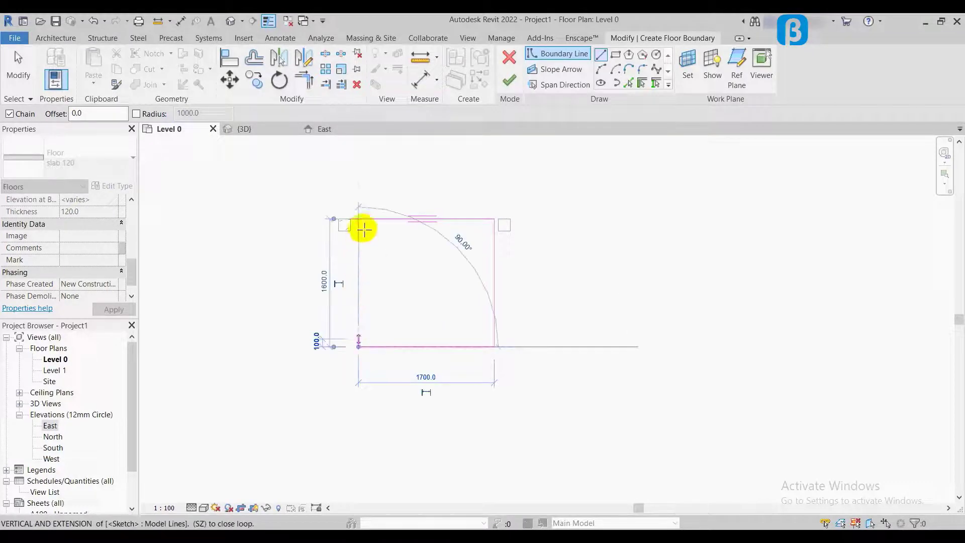
left_click(350, 219)
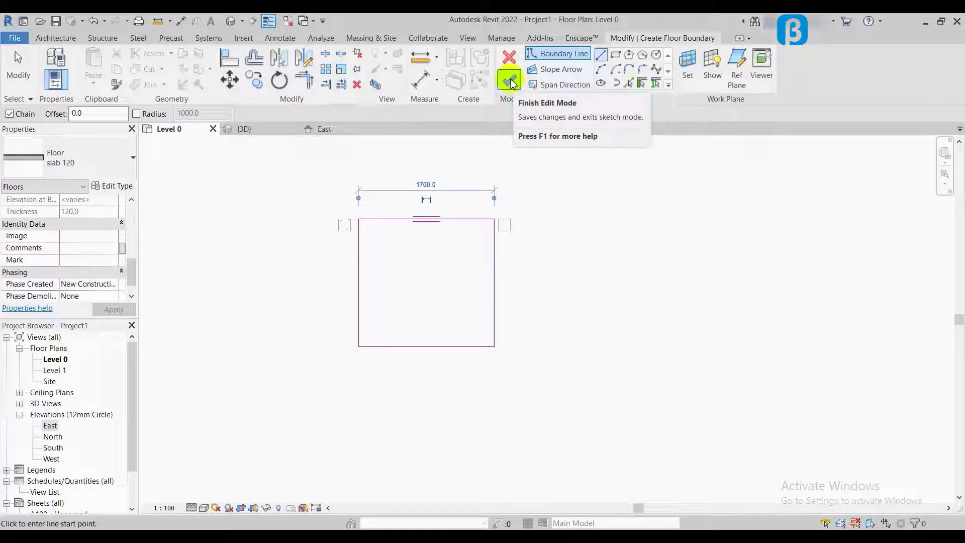
Step: Finish the boundary sketch to create the slab 120 floor
left_click(509, 80)
left_click(510, 81)
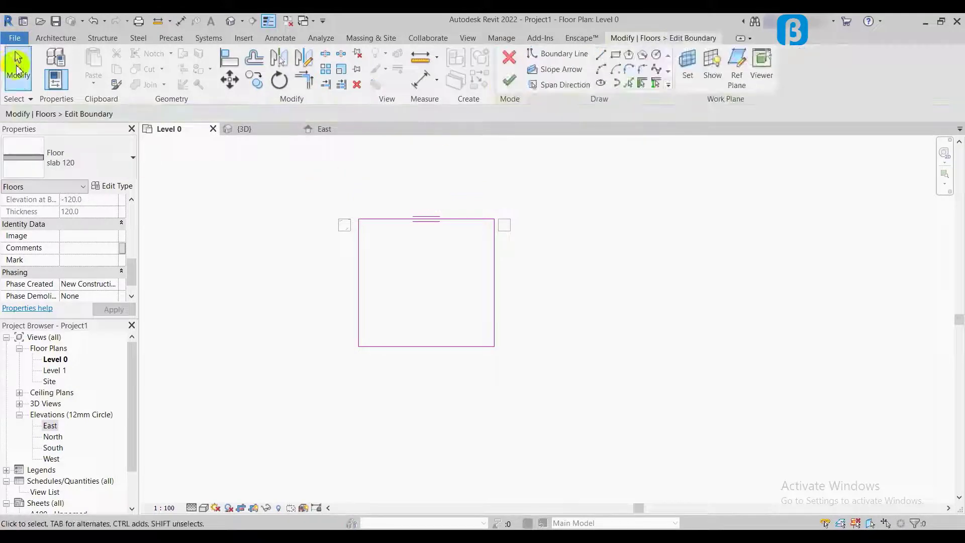
scroll(459, 240, "up", 3)
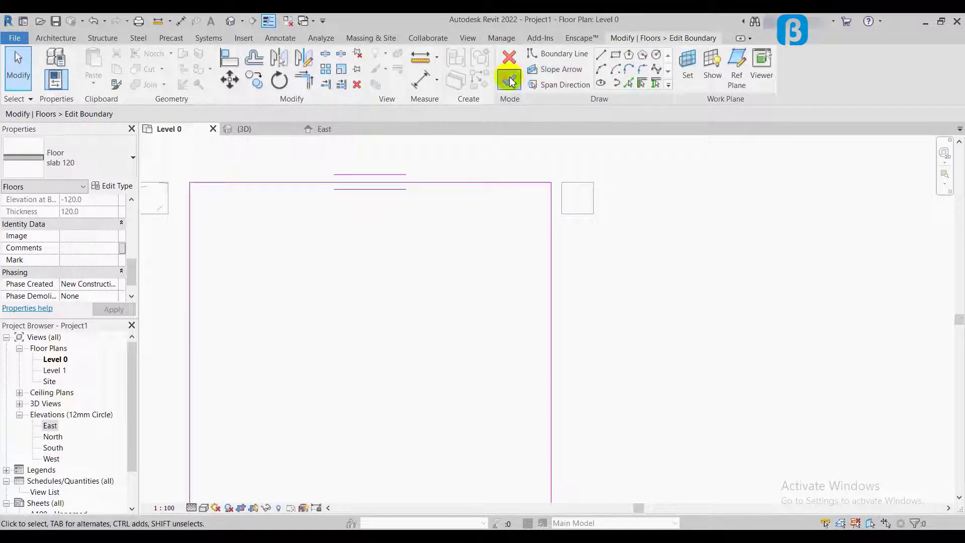
left_click(509, 80)
Step: Preview the slab in 3D with the Wireframe, Shaded and Realistic visual styles
left_click(253, 135)
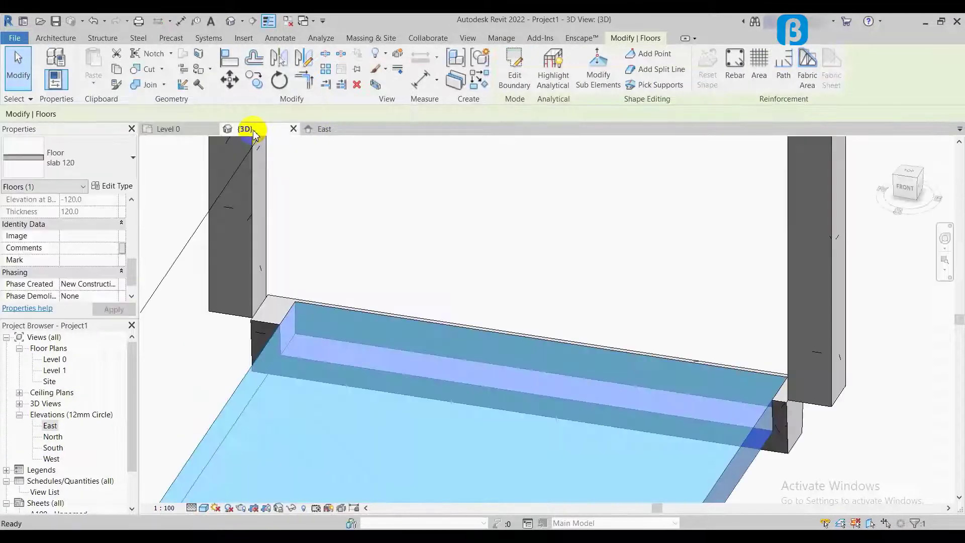
scroll(476, 255, "down", 3)
left_click(685, 351)
scroll(527, 345, "up", 2)
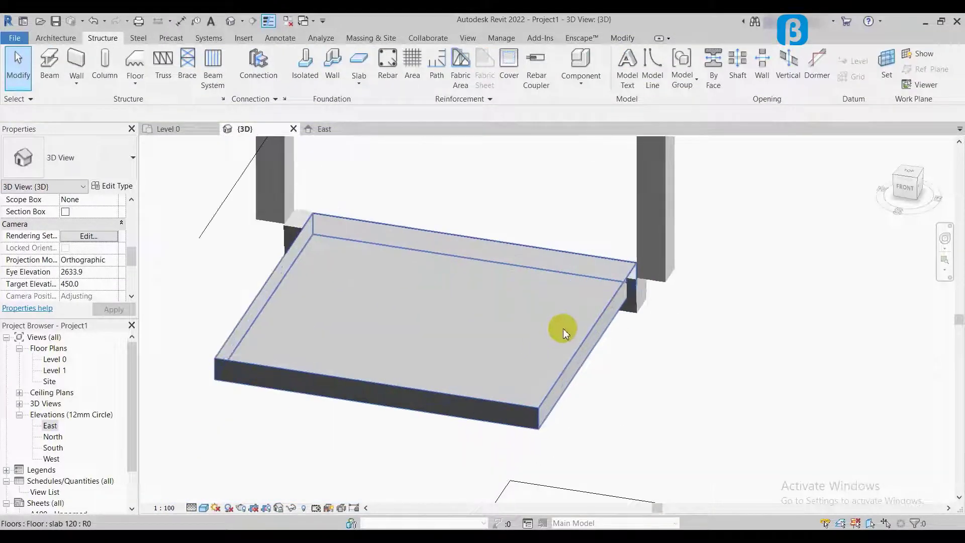
left_click(202, 509)
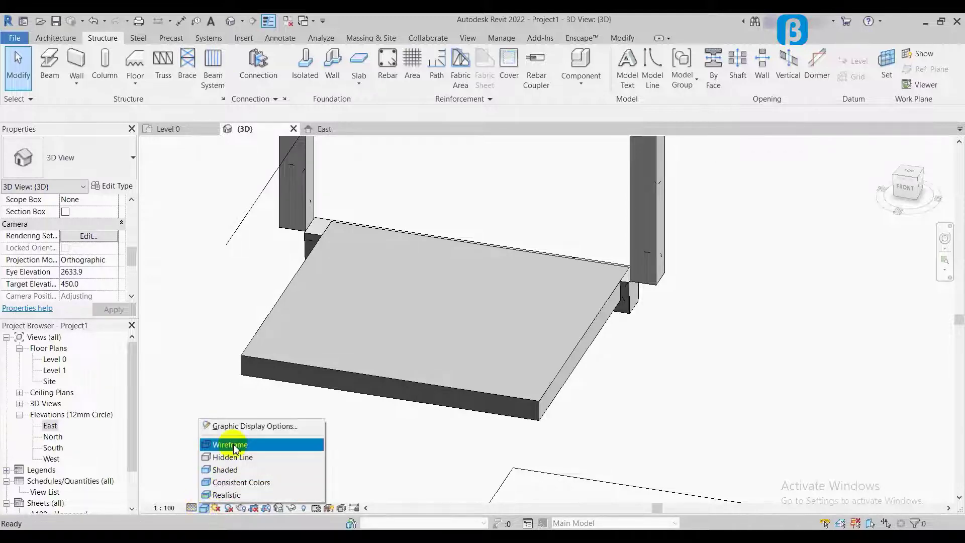
left_click(235, 446)
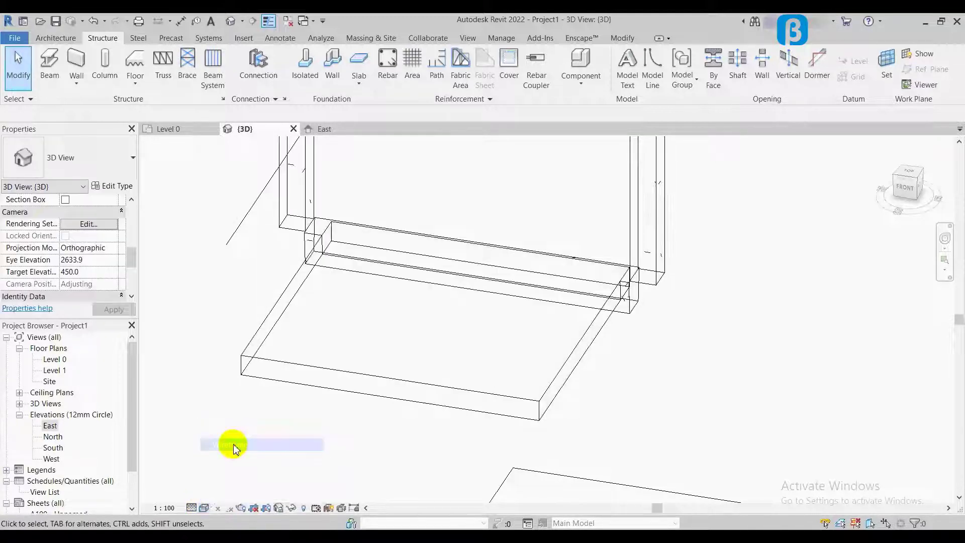
left_click(203, 507)
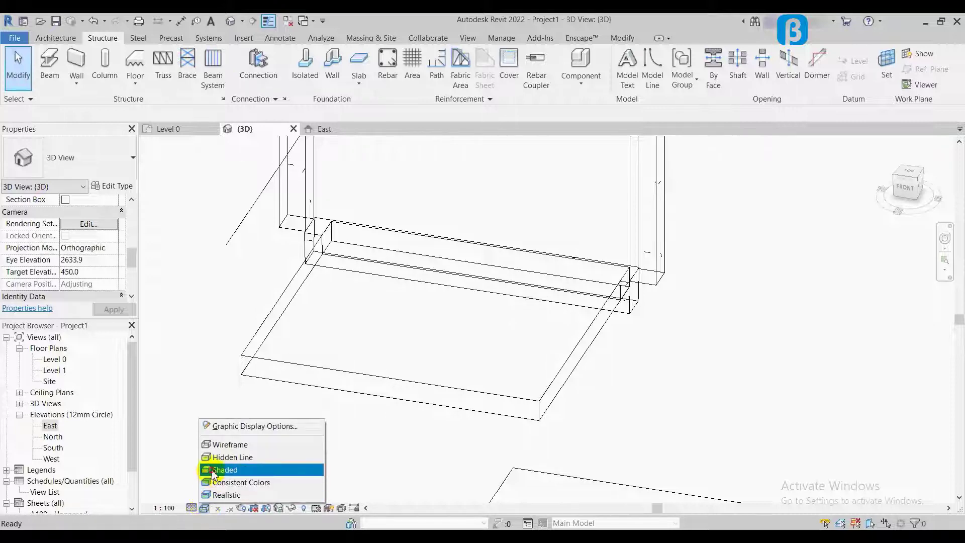
left_click(215, 470)
left_click(204, 508)
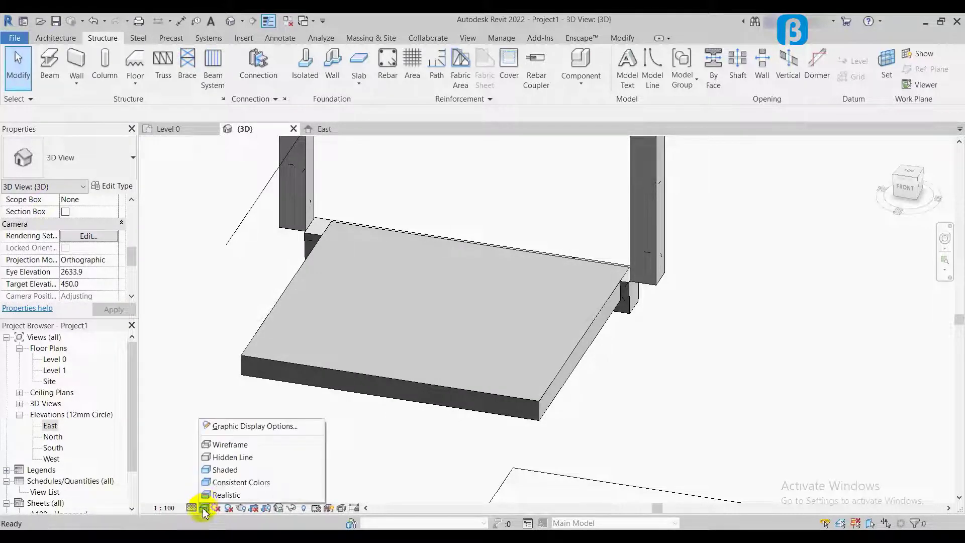
left_click(213, 494)
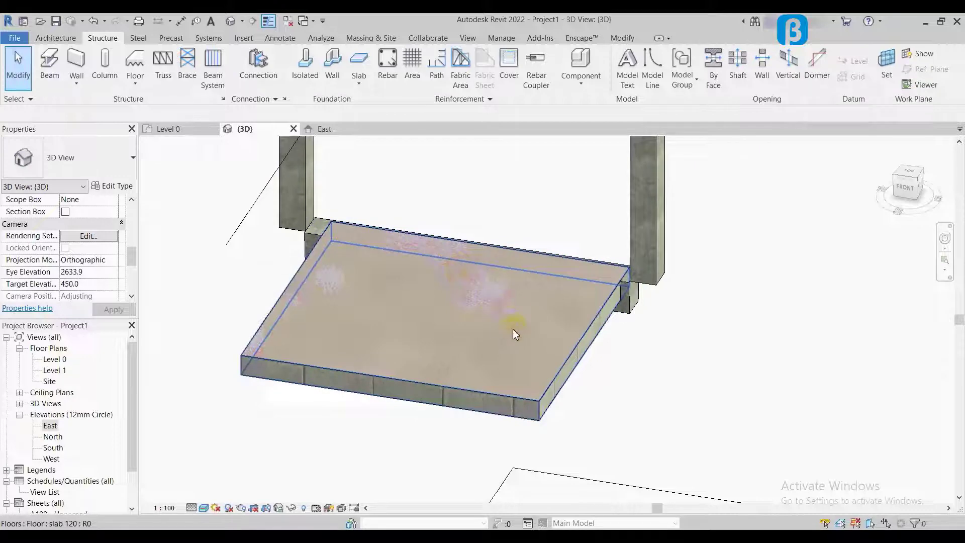
Step: Orbit the 3D view, set it back to Shaded, and return to the Level 0 plan
mouse_move(521, 317)
middle_mouse_down("shift")
mouse_move(458, 295)
mouse_move(498, 315)
middle_mouse_up("shift")
scroll(673, 320, "down", 5)
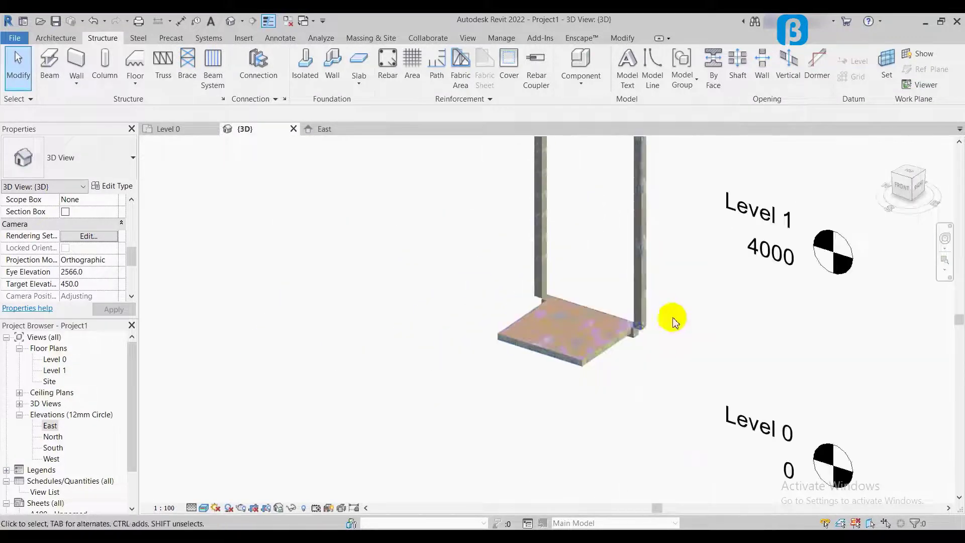
scroll(504, 367, "up", 5)
scroll(466, 386, "up", 2)
scroll(559, 332, "down", 3)
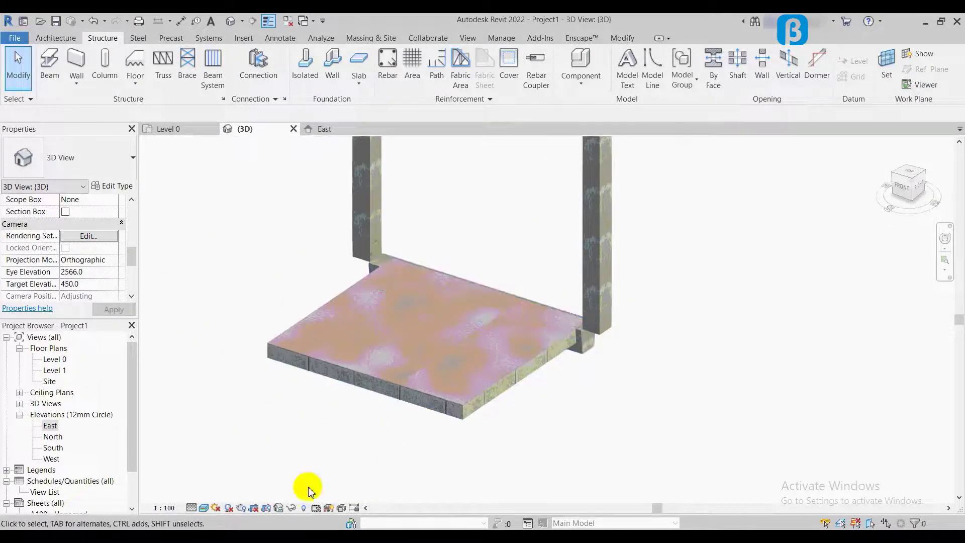
left_click(203, 508)
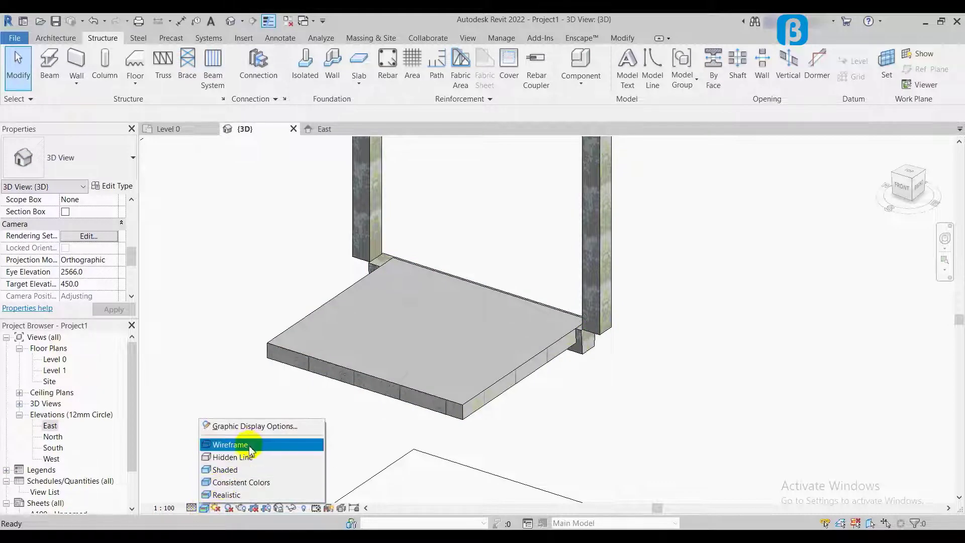
left_click(251, 471)
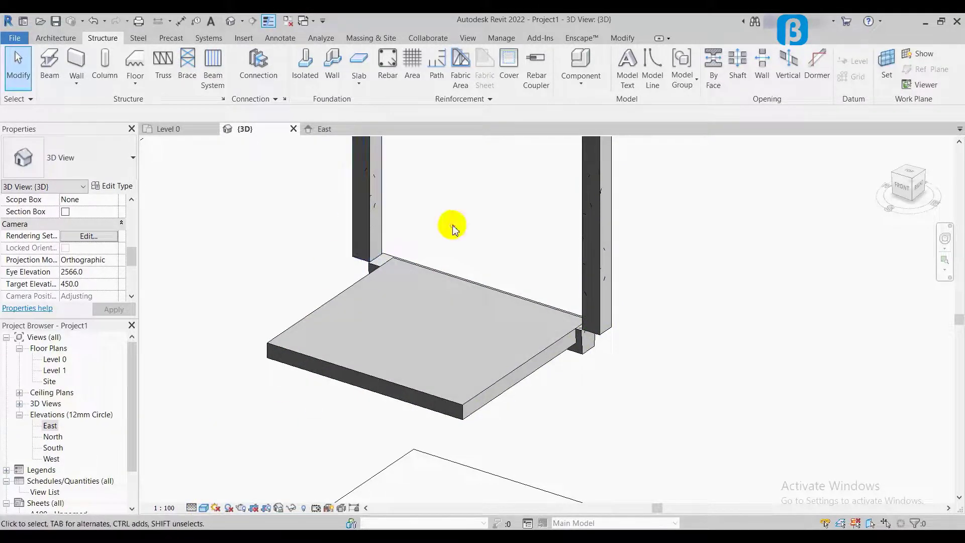
scroll(272, 178, "up", 1)
middle_click_drag(501, 324, 456, 340)
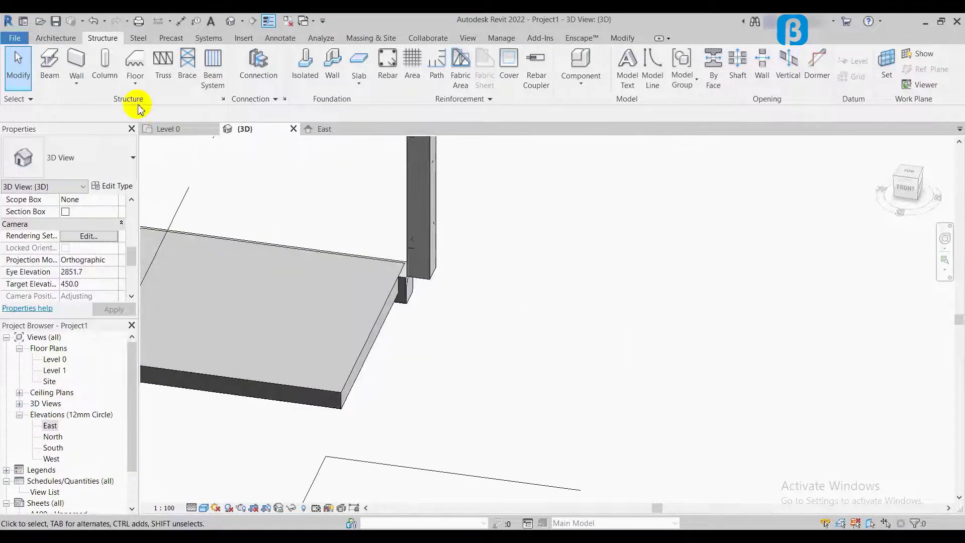
left_click(160, 129)
scroll(439, 280, "down", 4)
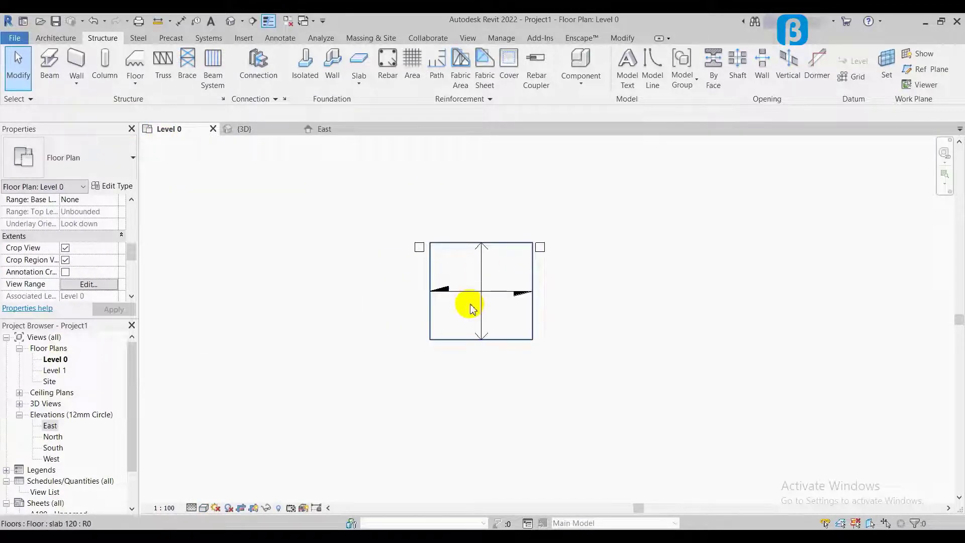
scroll(471, 302, "up", 2)
scroll(612, 206, "up", 1)
Step: Zoom around Project3's empty Level 0 plan with its four elevation markers
scroll(612, 207, "up", 2)
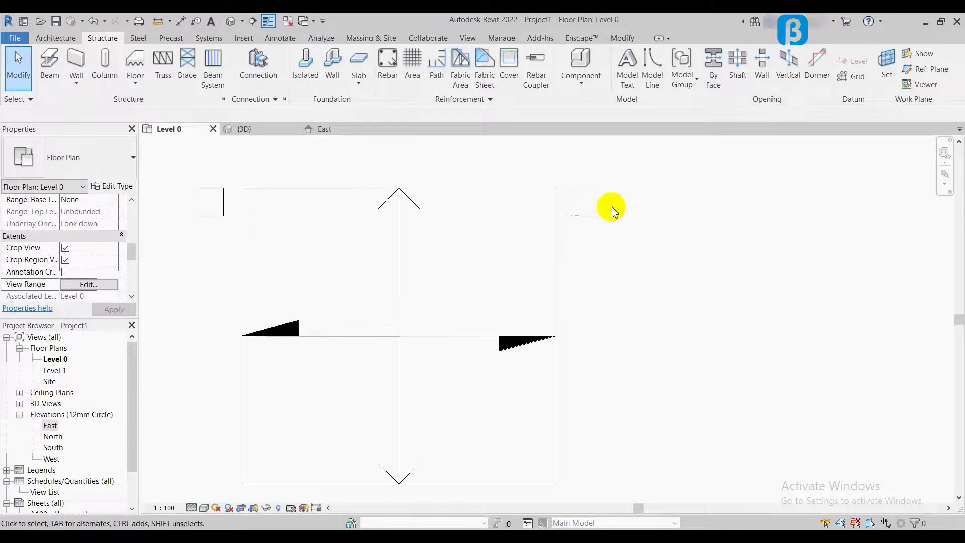
scroll(478, 172, "down", 2)
scroll(478, 173, "down", 1)
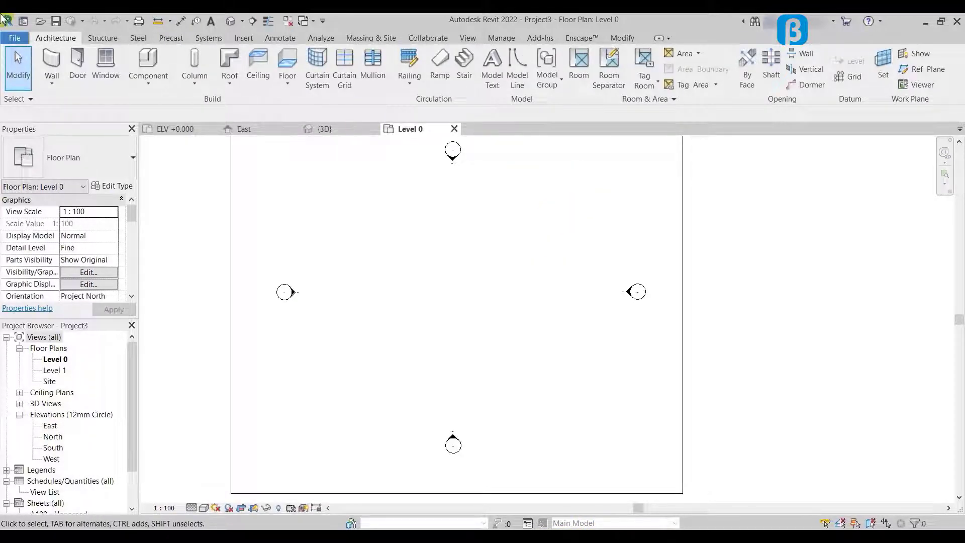
Step: Draw vertical grid line 1 on the Level 0 plan
left_click(855, 77)
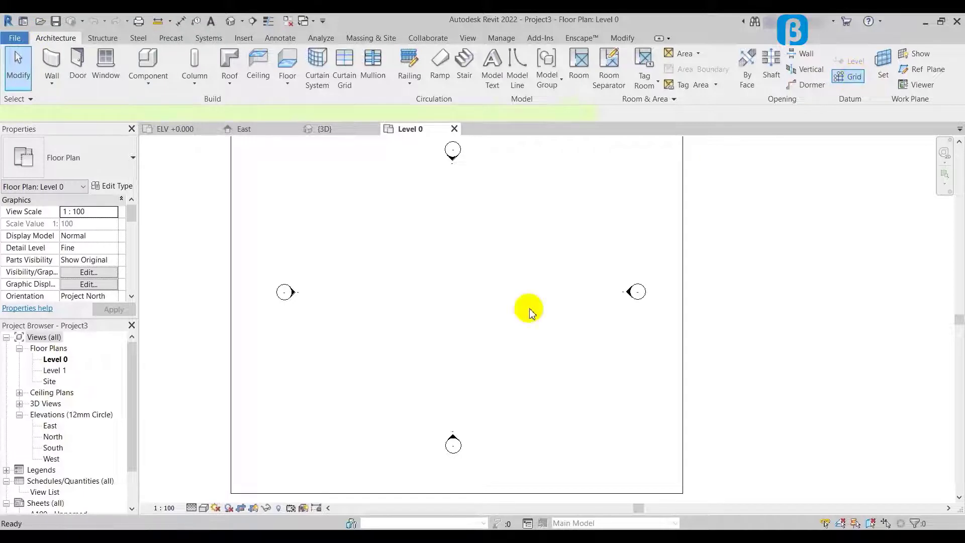
left_click(578, 184)
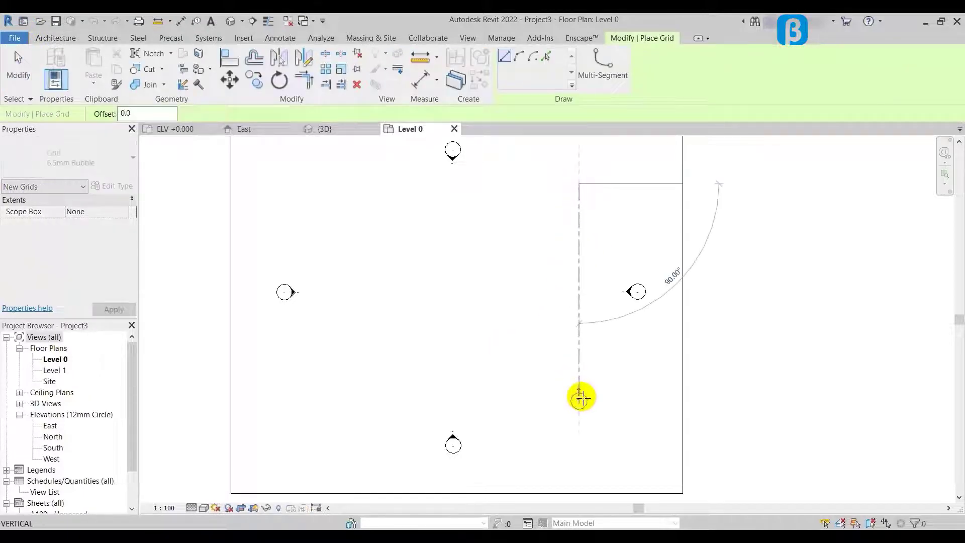
left_click(579, 398)
left_click(585, 412)
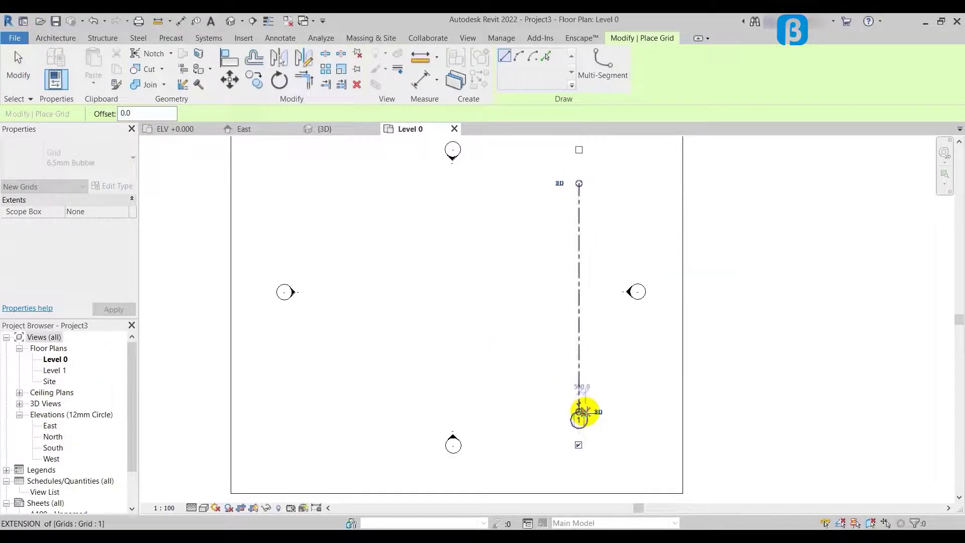
key("Escape")
key("Escape")
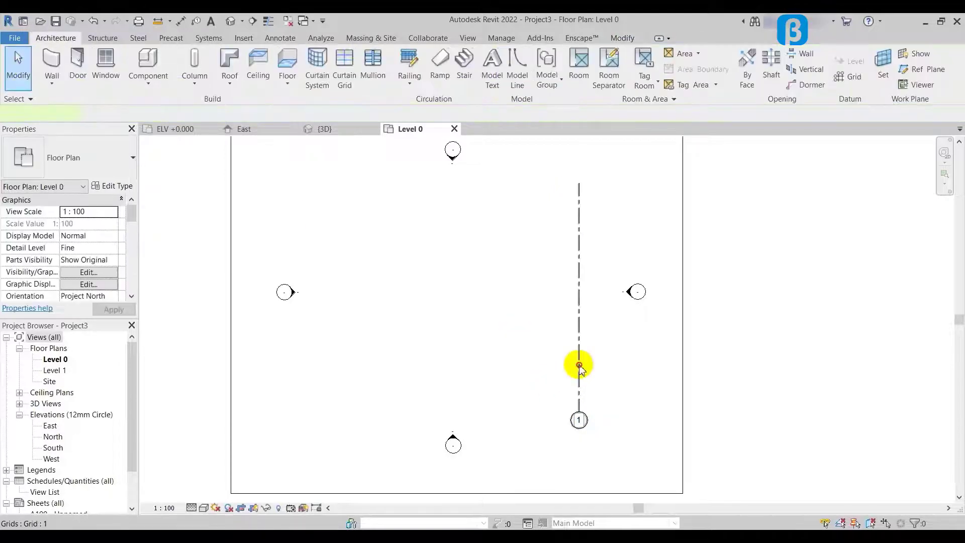
Step: Copy grid 1 to make grids 2 and 3 at 850 and 2200, undoing the 250 copy
left_click(578, 366)
left_click(254, 79)
left_click(579, 185)
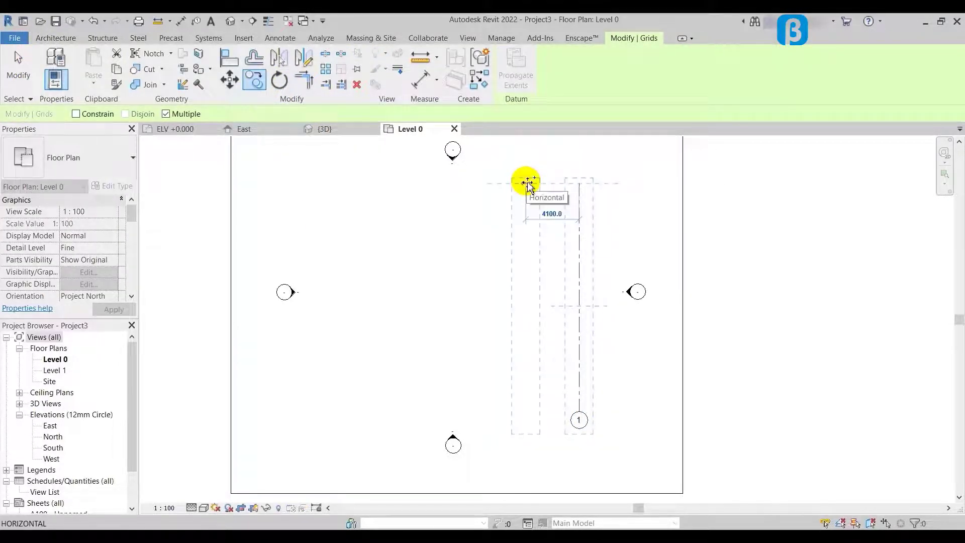
type("850")
key("Return")
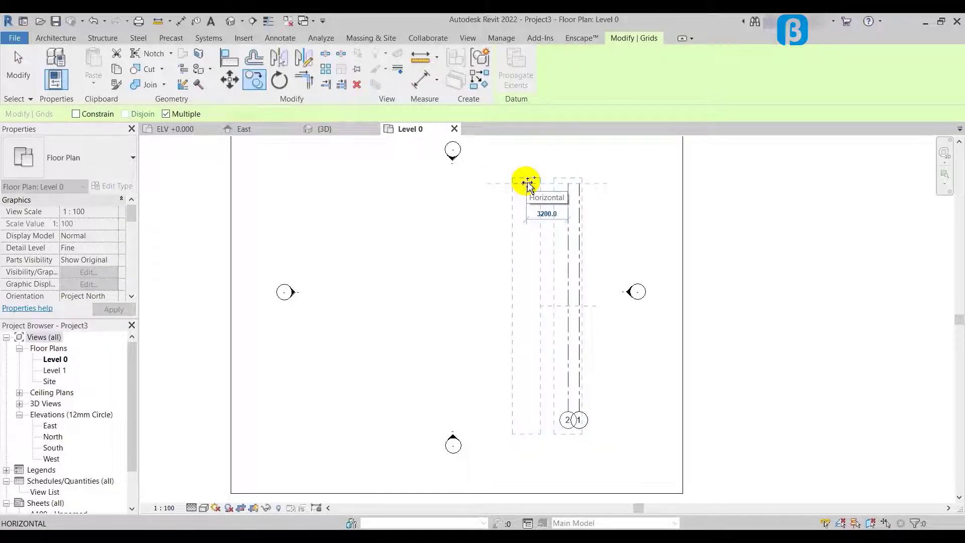
type("00")
key("Return")
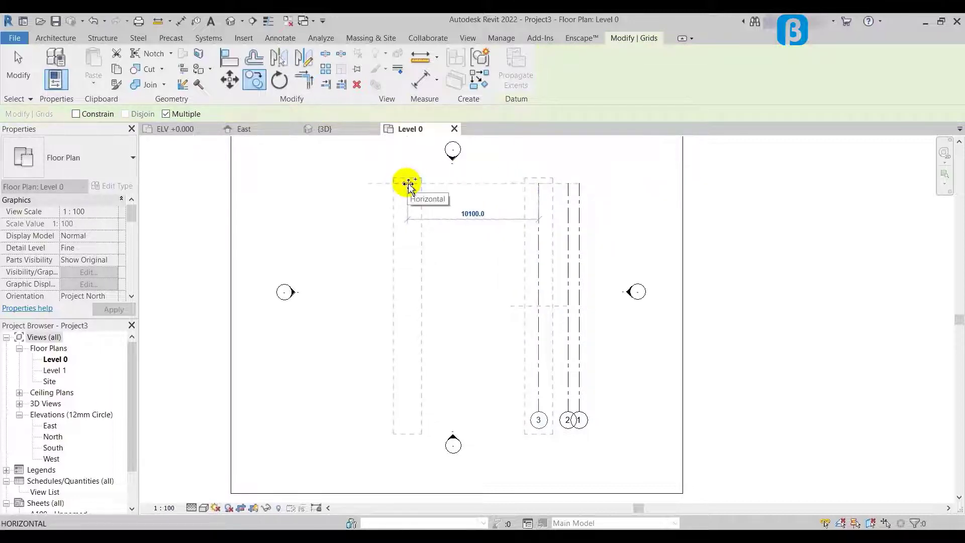
type("0")
key("Return")
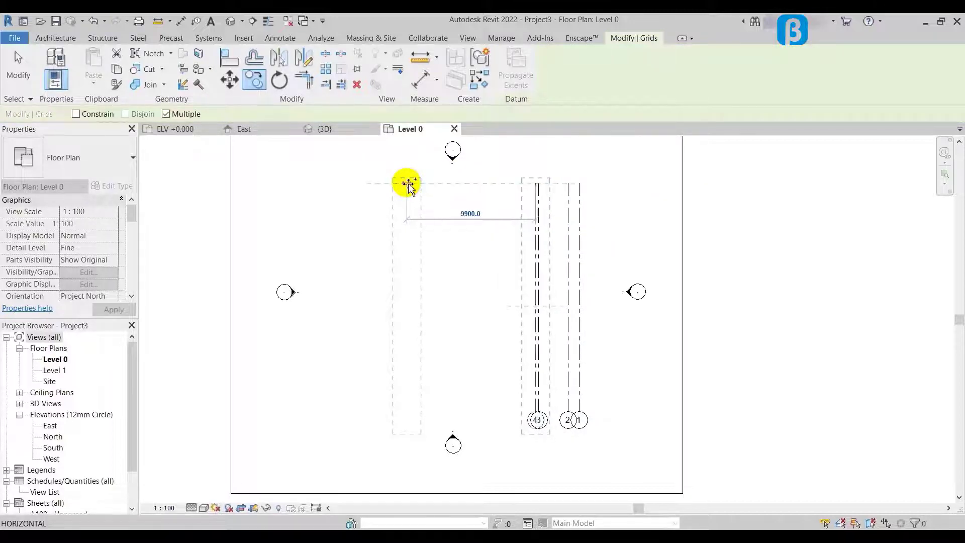
key("ctrl+z")
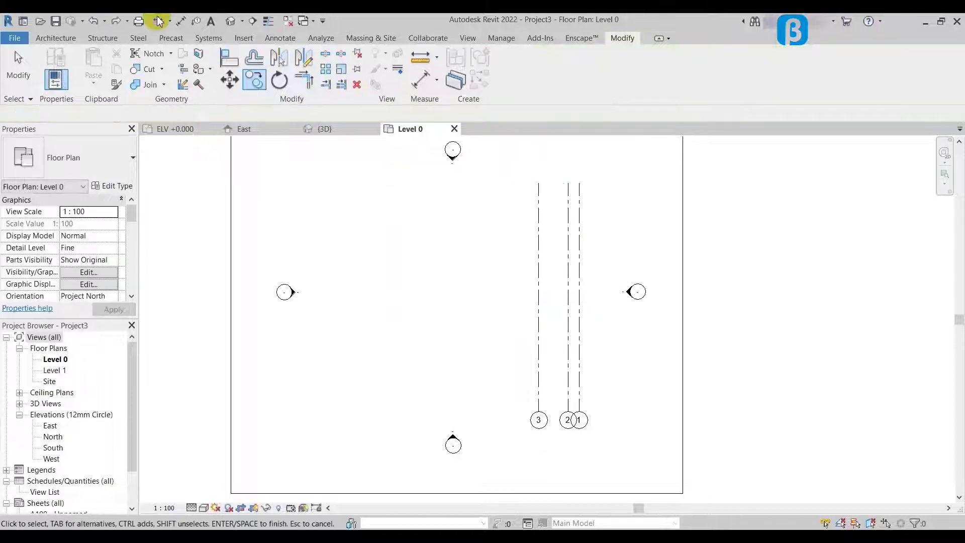
Step: Copy grid 3 to add grids 4 and 5 at 2350 and 4350 offsets
left_click(538, 187)
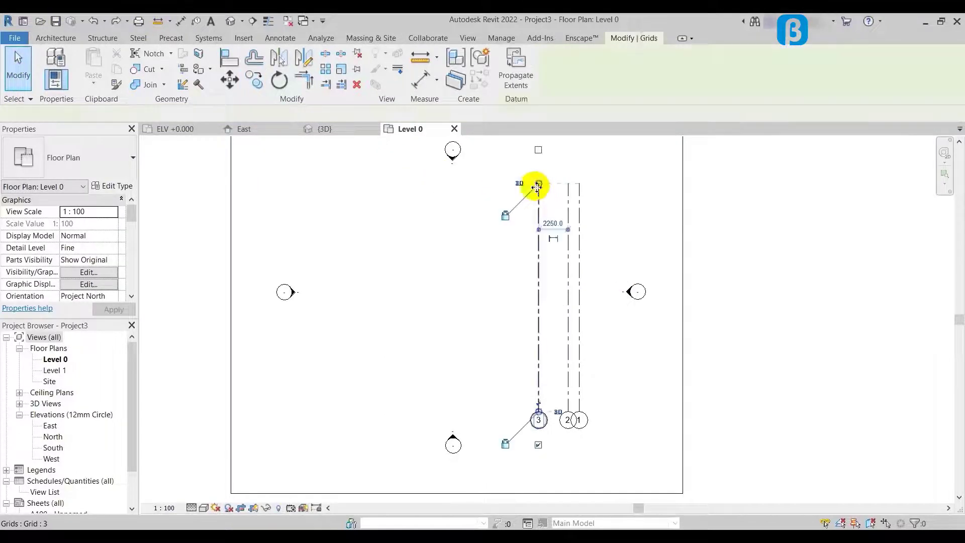
left_click(254, 80)
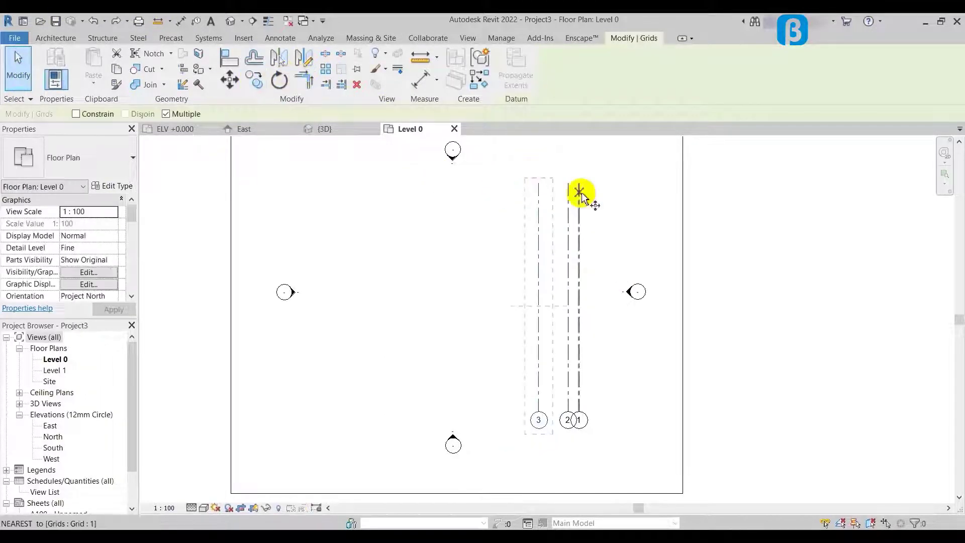
left_click(538, 183)
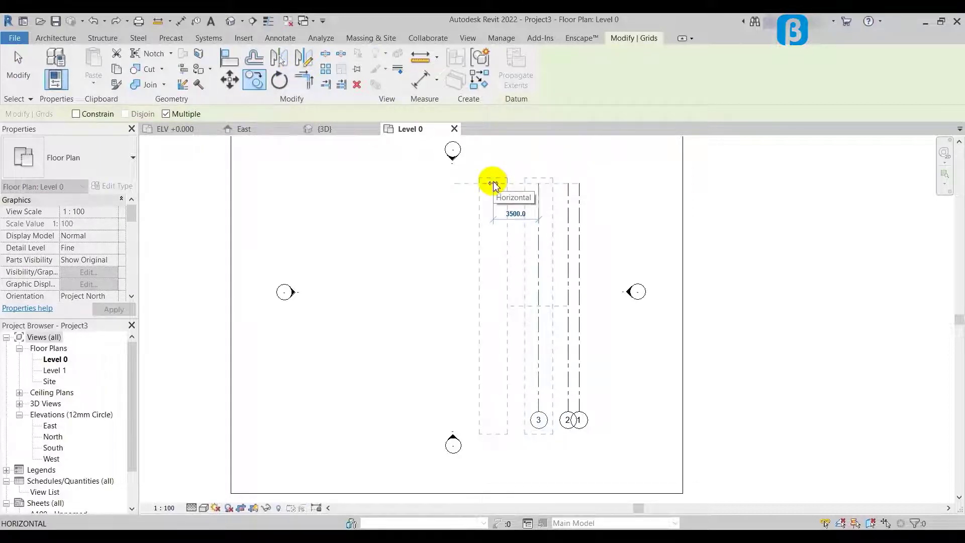
key("Return")
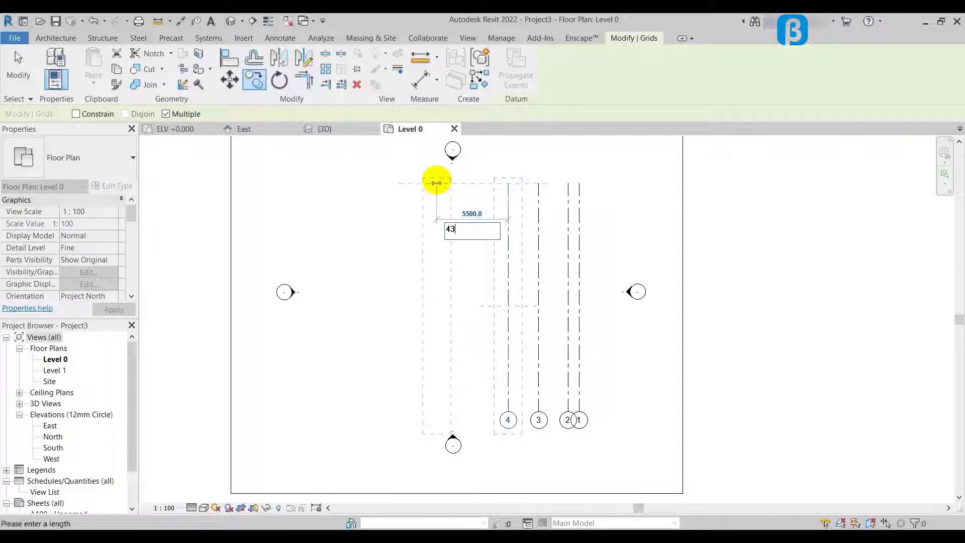
key("Return")
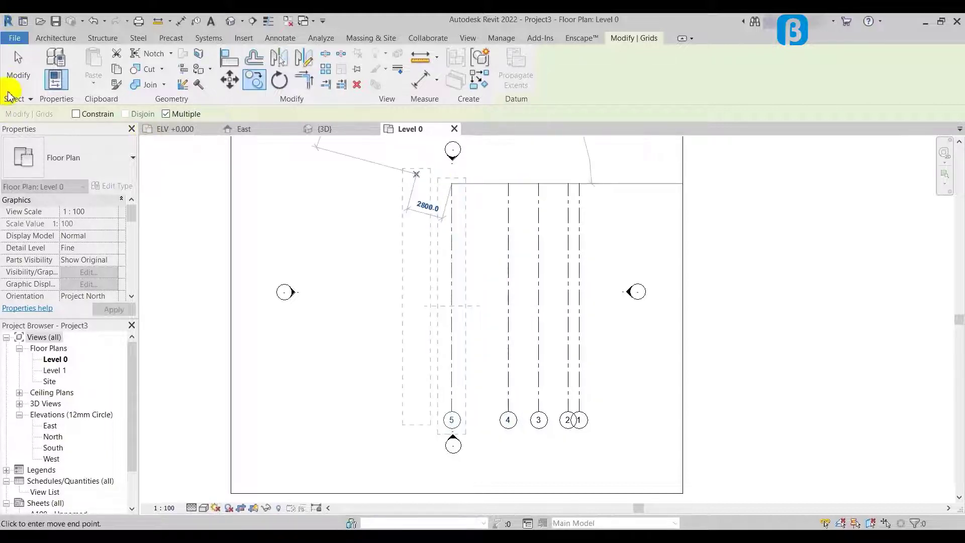
left_click(16, 70)
Step: Move all five vertical grids further left using grid 5's top end as base
left_click_drag(633, 192, 400, 224)
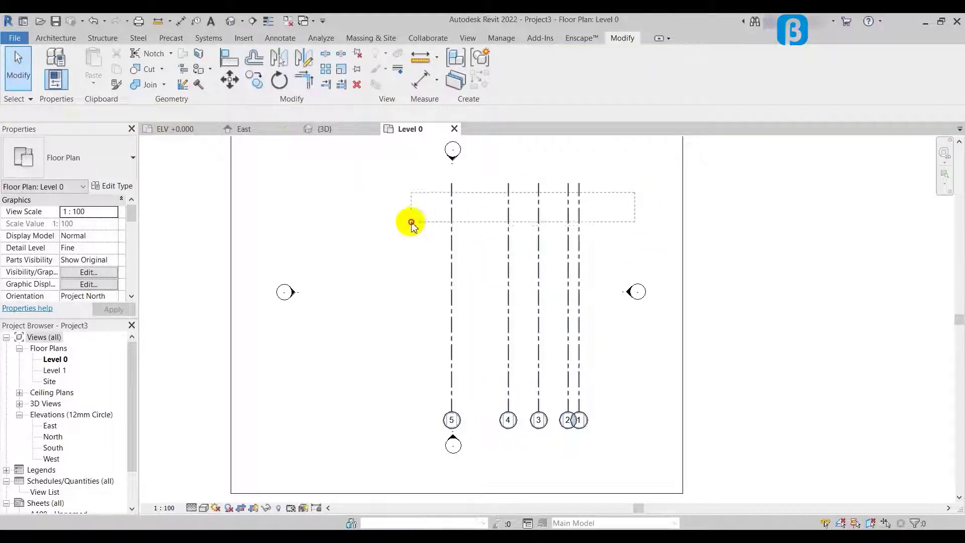
left_click(229, 79)
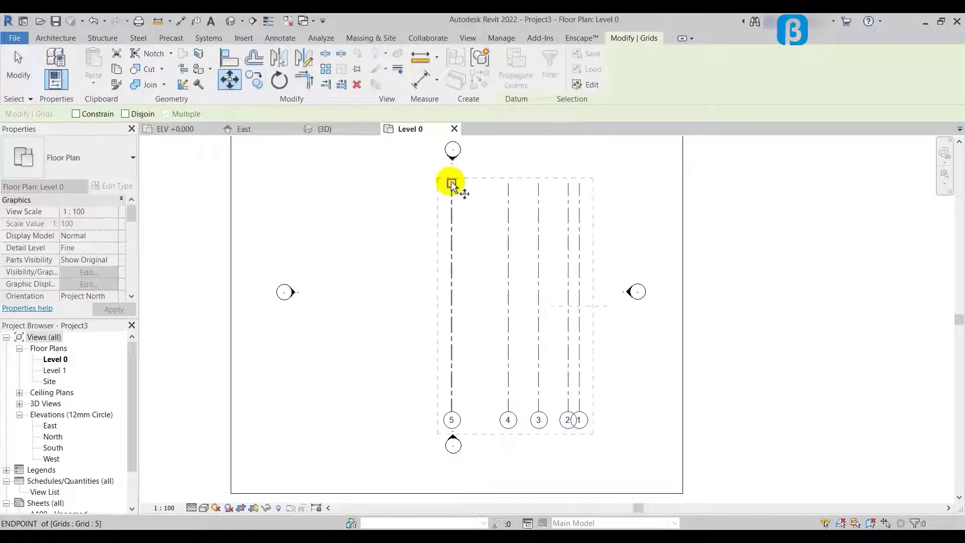
left_click(452, 184)
left_click(401, 184)
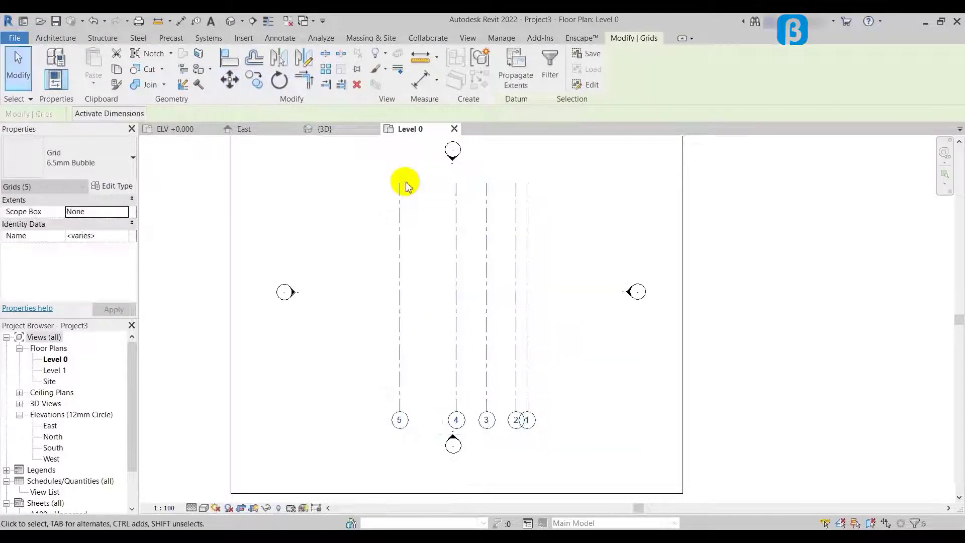
left_click(56, 39)
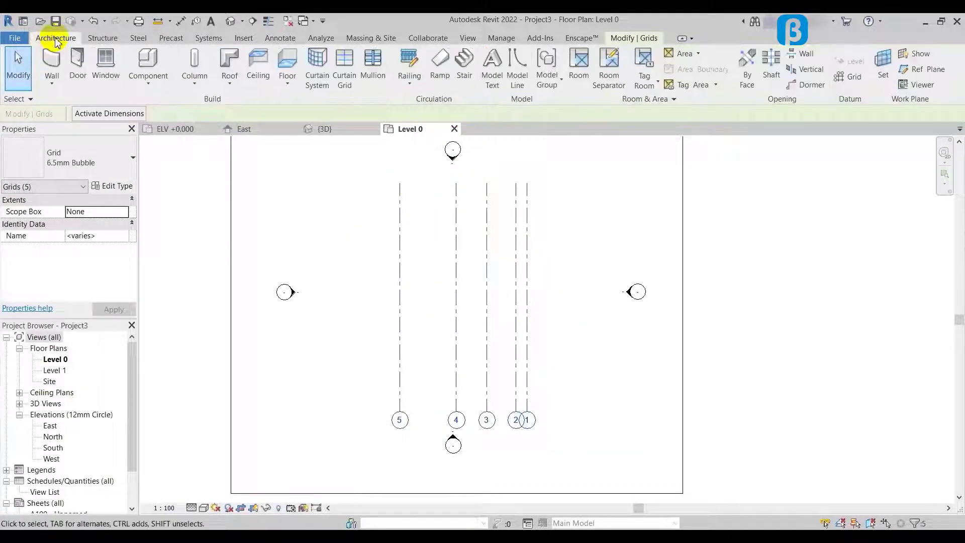
Step: Draw a horizontal grid line across the vertical grids and rename it A
left_click(851, 80)
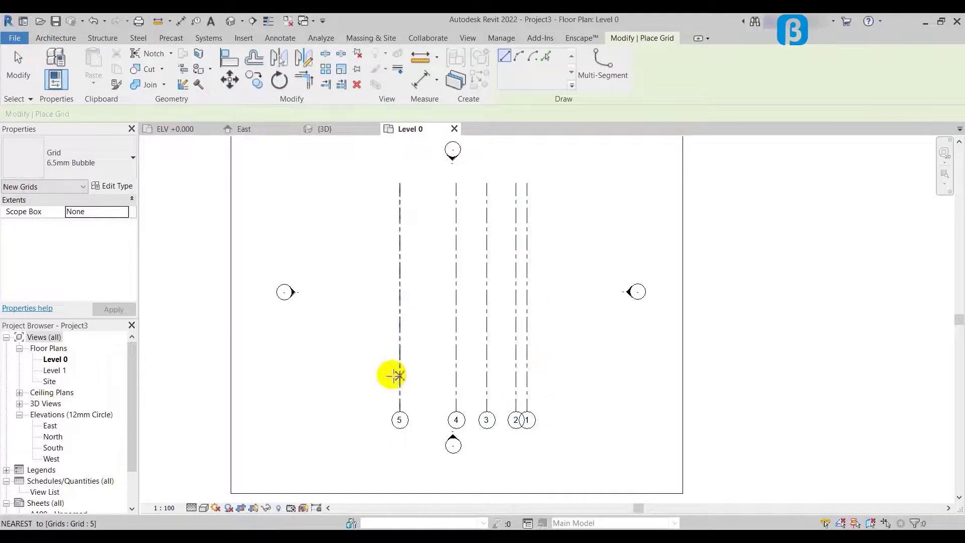
left_click(339, 383)
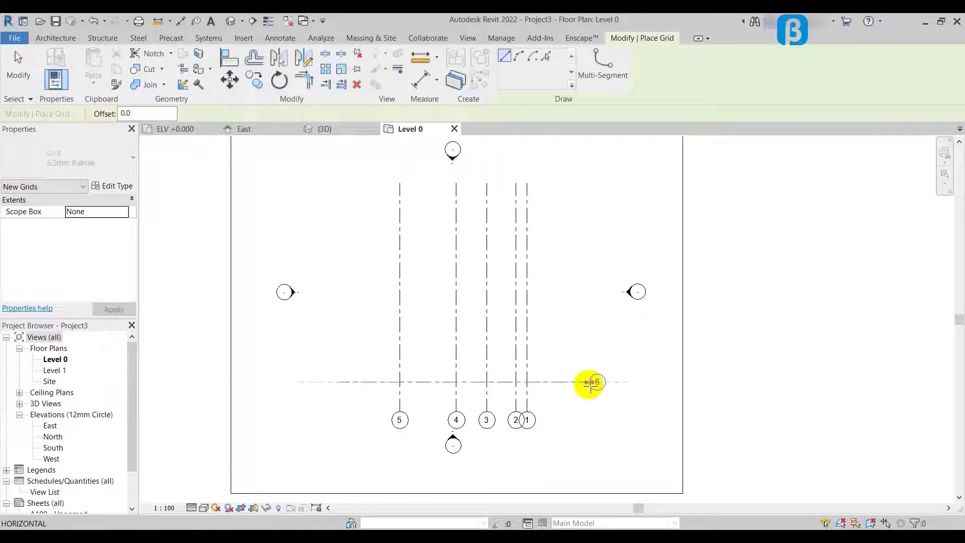
left_click(589, 383)
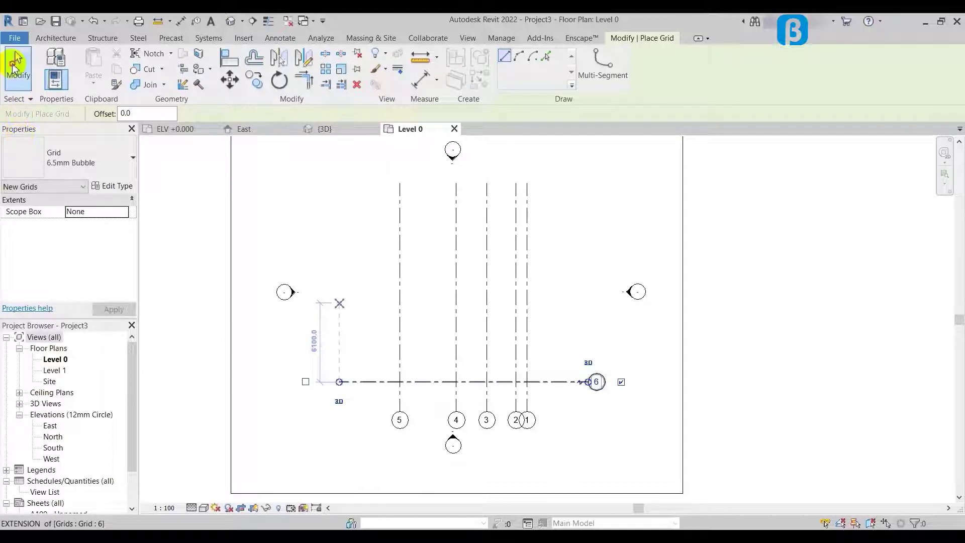
left_click(18, 66)
left_click(598, 383)
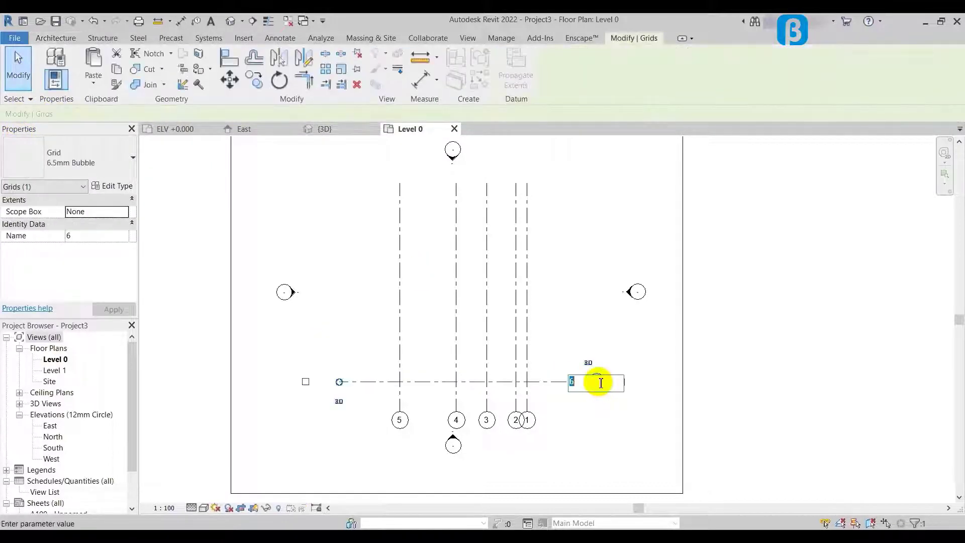
type("A")
key("Return")
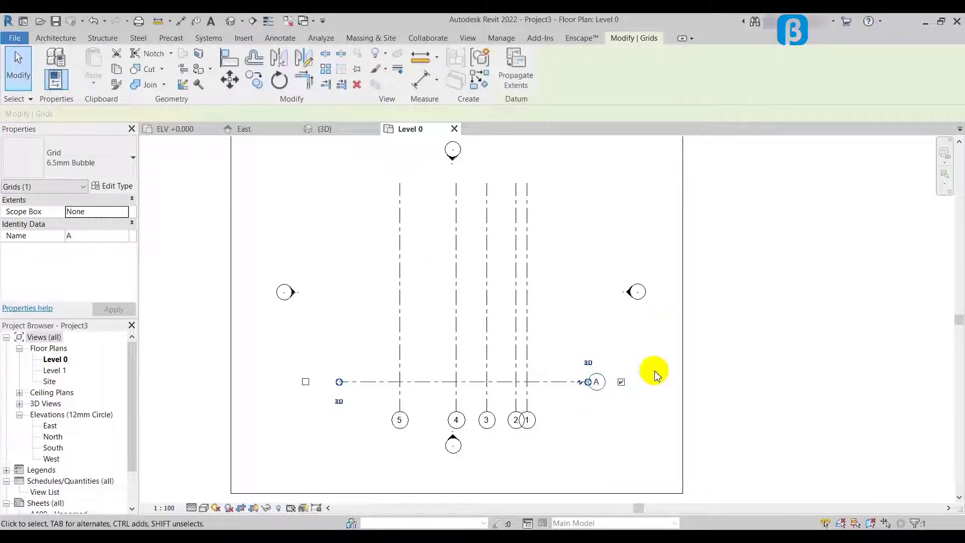
key("Escape")
Step: Copy grid A upward into grids B–F at 1400, 500, 1180, 980 and 1950 spacing
left_click(567, 381)
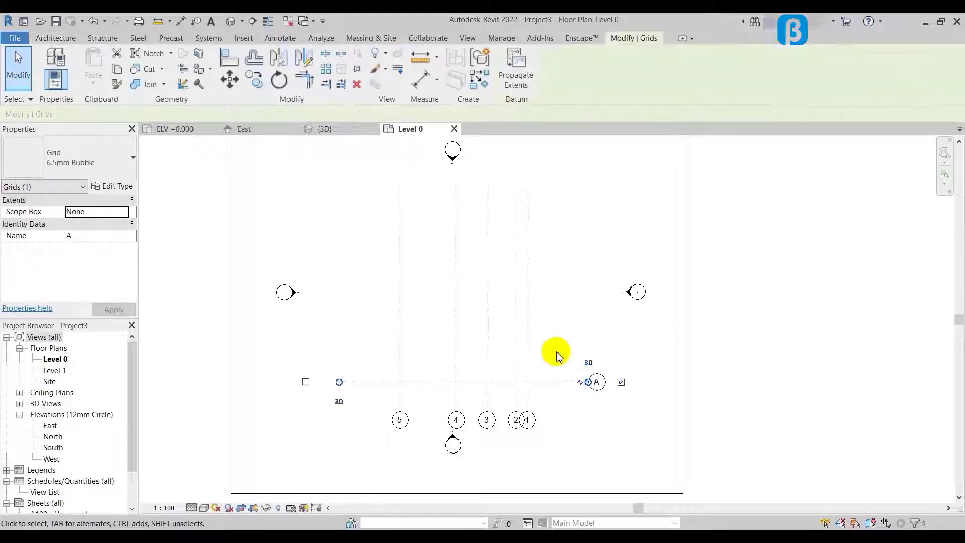
left_click(265, 81)
left_click(527, 382)
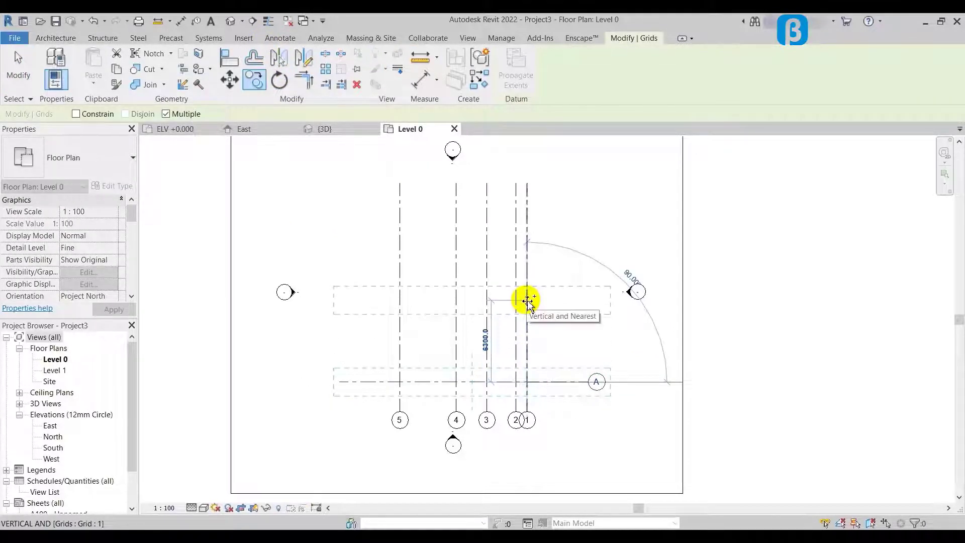
type("14")
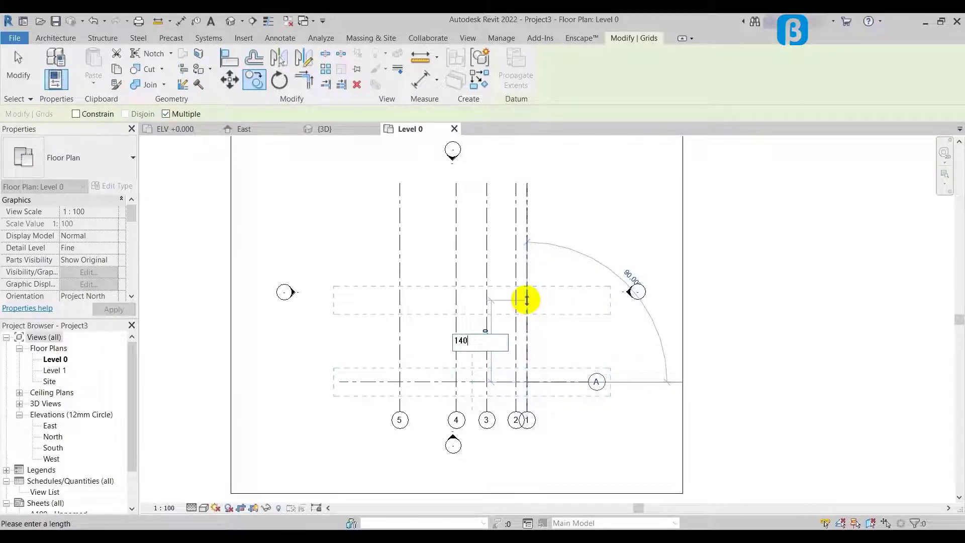
type("0")
key("Return")
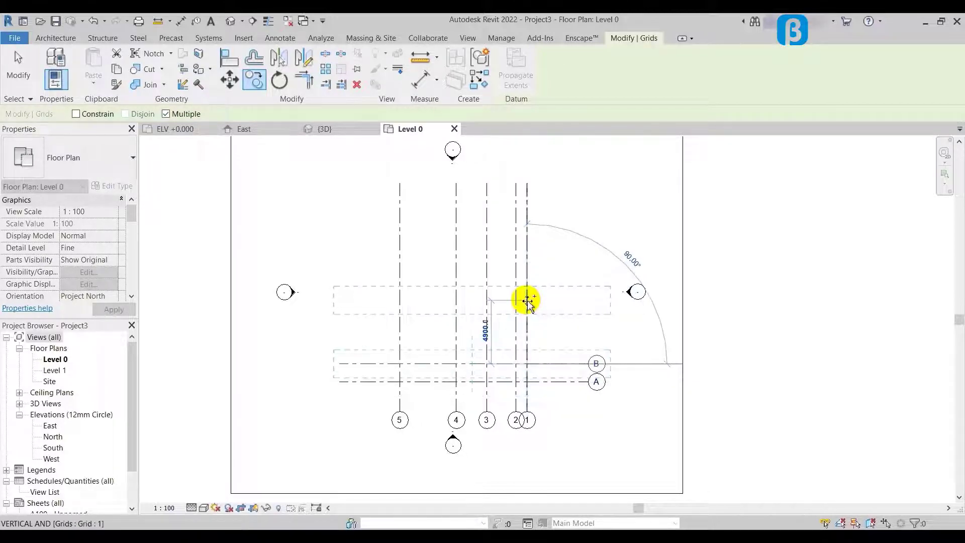
type("500")
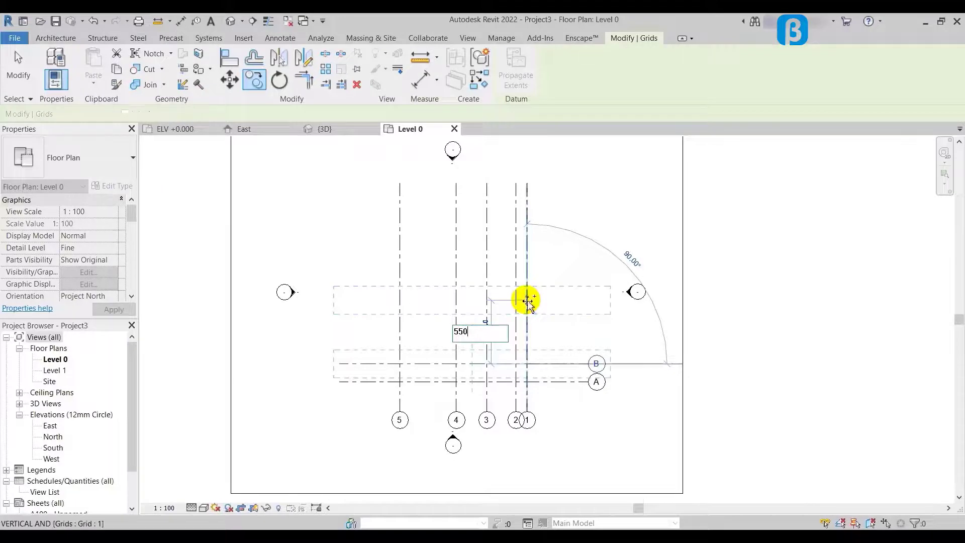
key("Return")
type("1180")
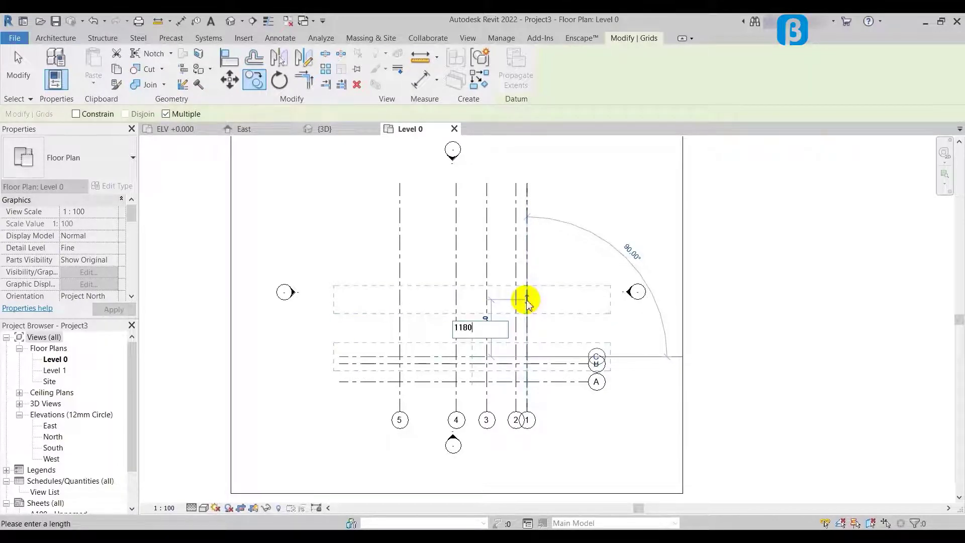
key("Return")
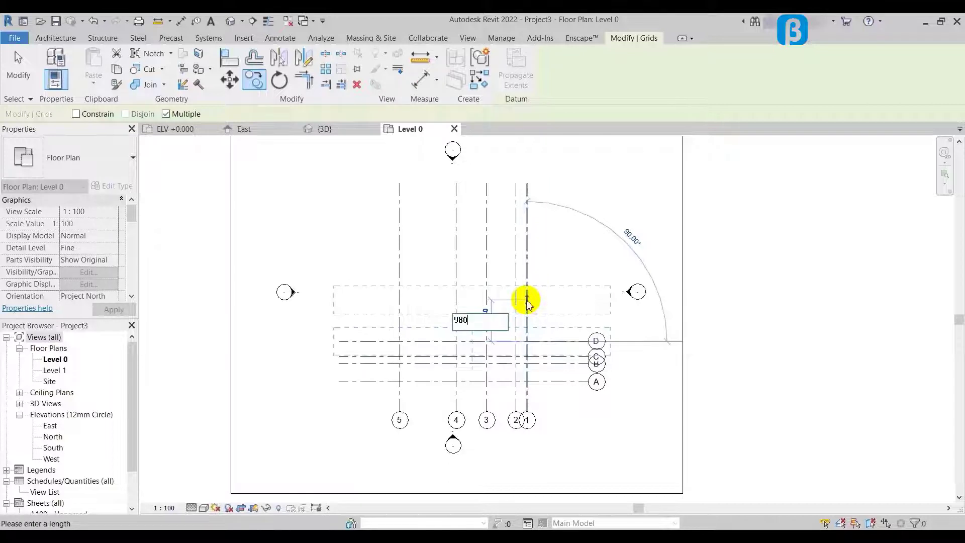
key("Return")
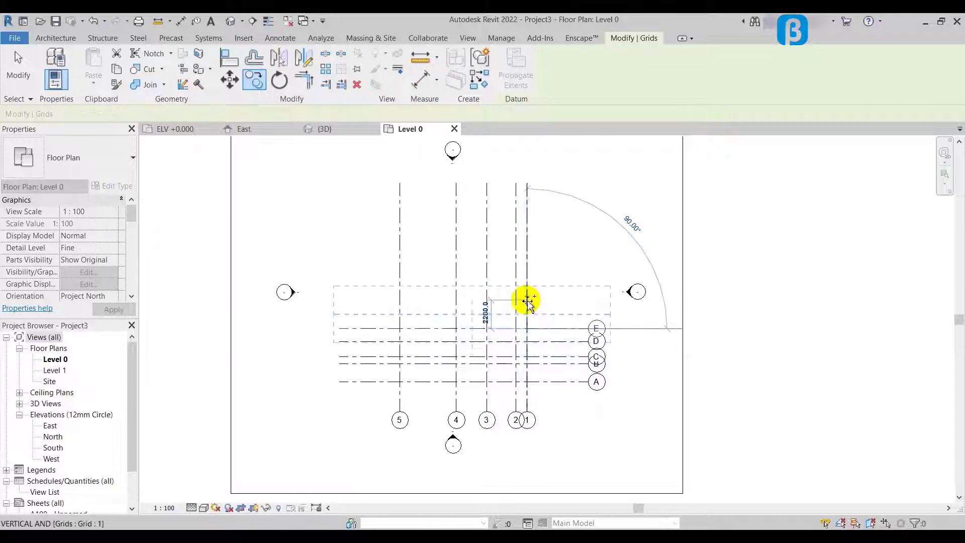
type("1950")
key("Return")
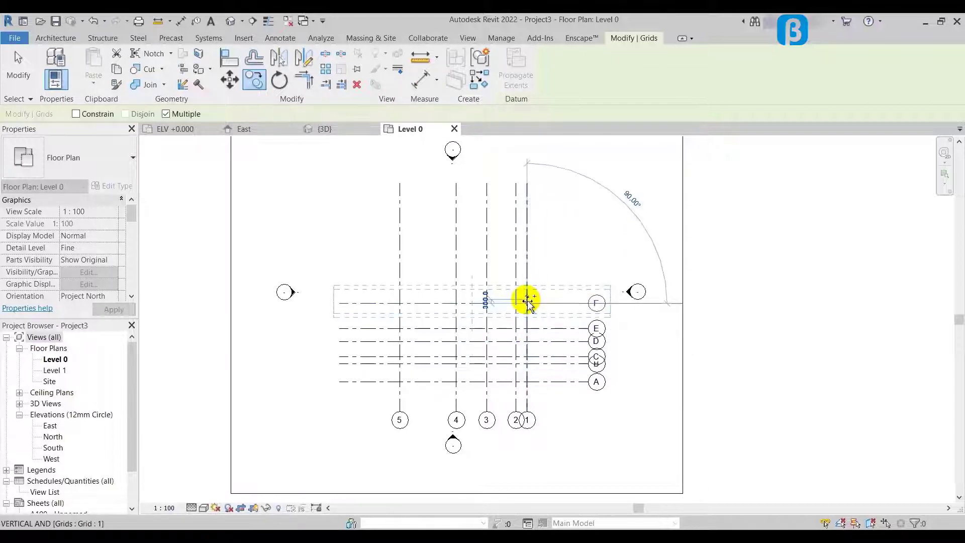
key("Escape")
key("Escape")
Step: Move the six horizontal grids upward, then nudge them slightly down into position
scroll(461, 253, "up", 2)
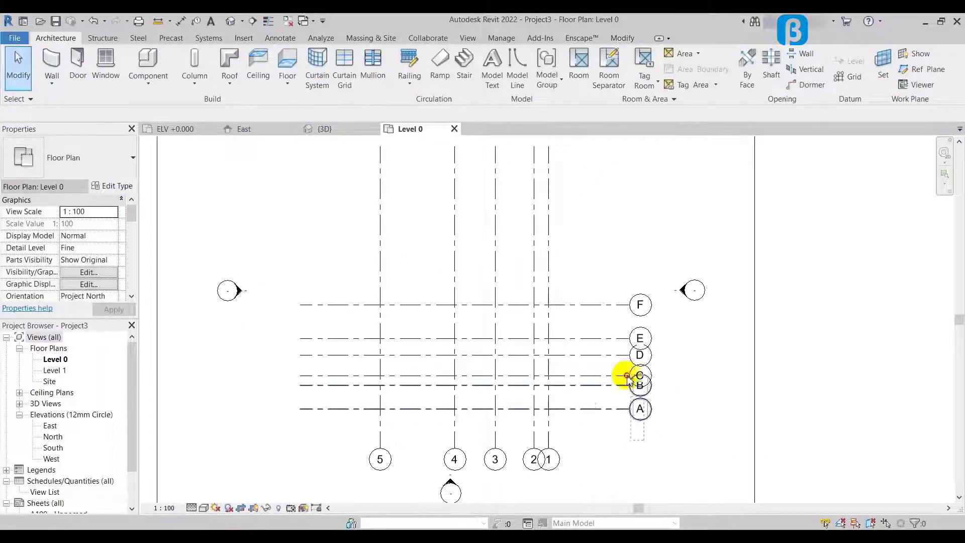
left_click_drag(648, 438, 598, 279)
key("m")
key("v")
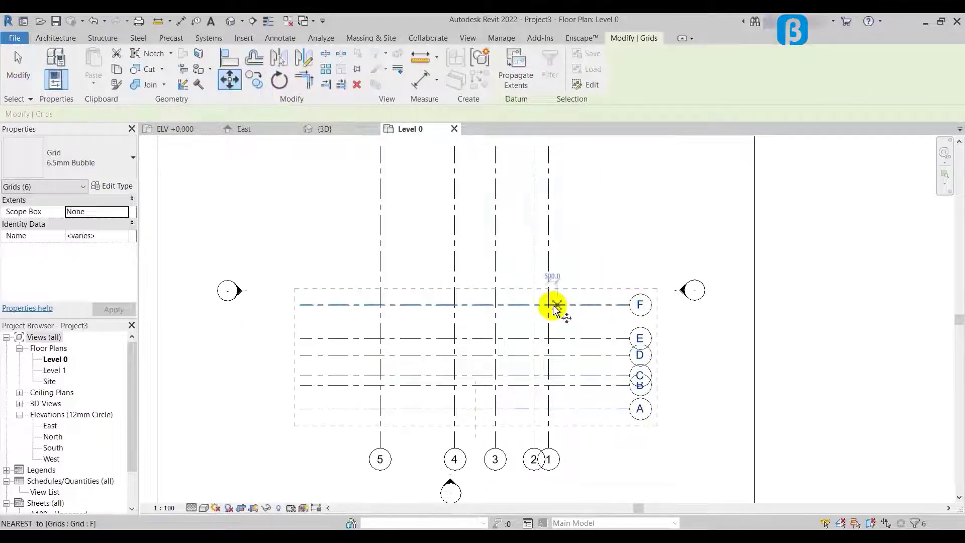
left_click(553, 304)
left_click(553, 220)
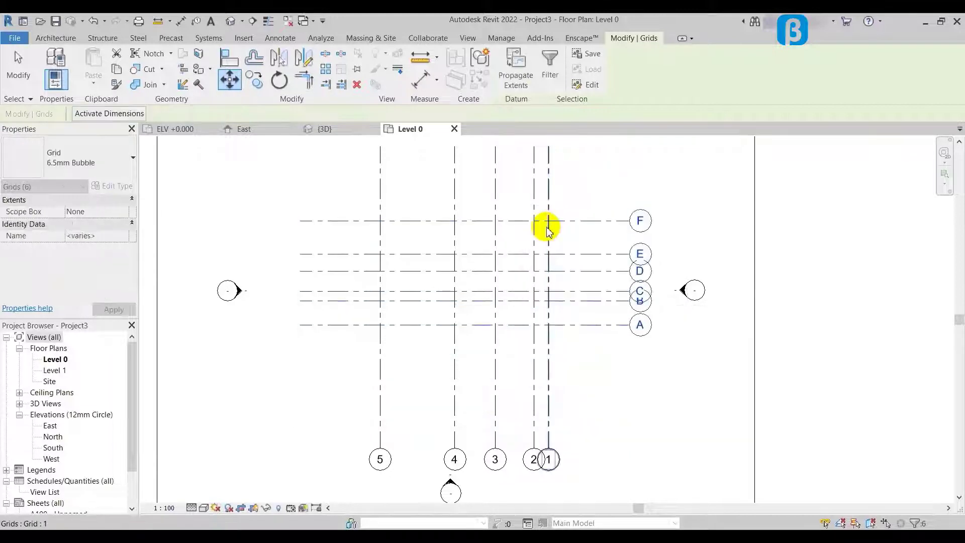
left_click(230, 79)
left_click(547, 240)
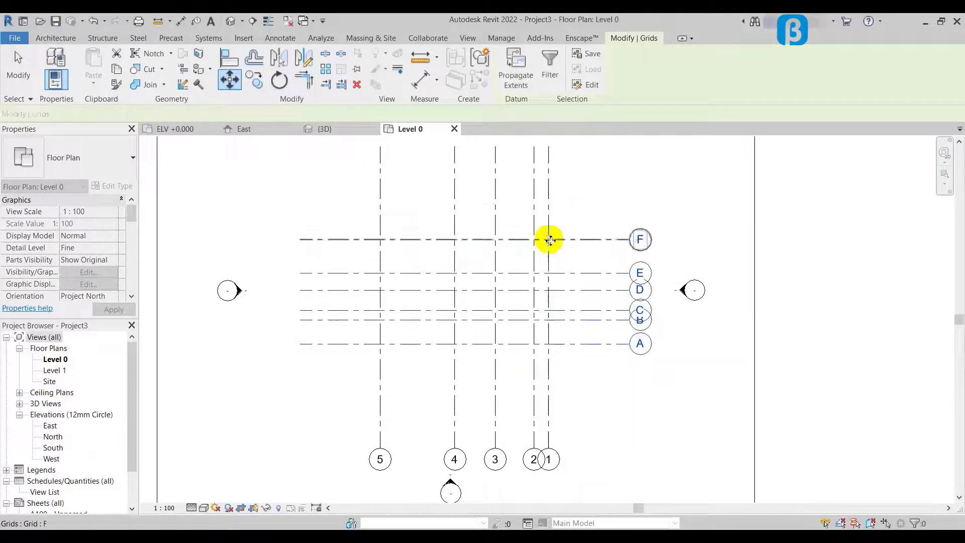
left_click(20, 63)
scroll(559, 291, "down", 3)
scroll(431, 276, "up", 4)
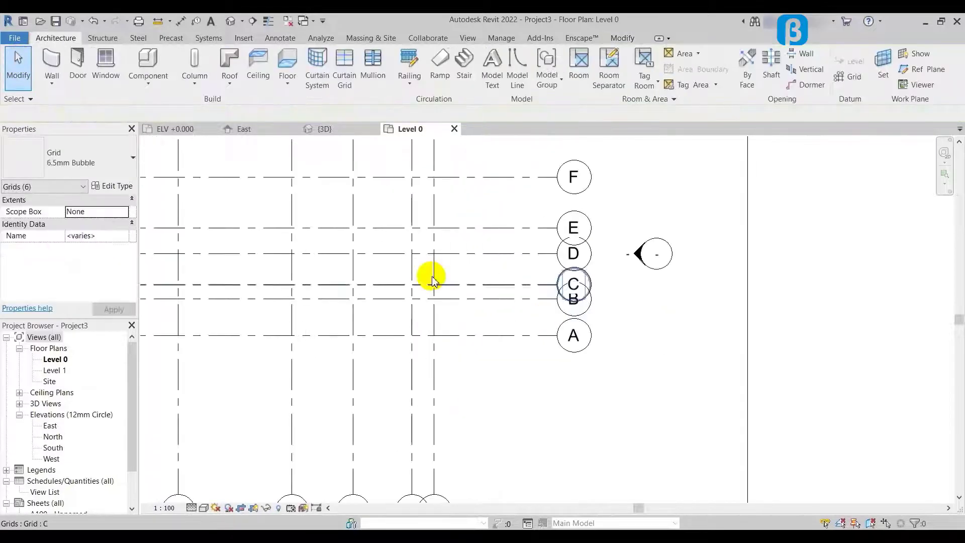
scroll(603, 355, "down", 3)
Step: In the East elevation, set Level 1's elevation to 2250
double_click(50, 425)
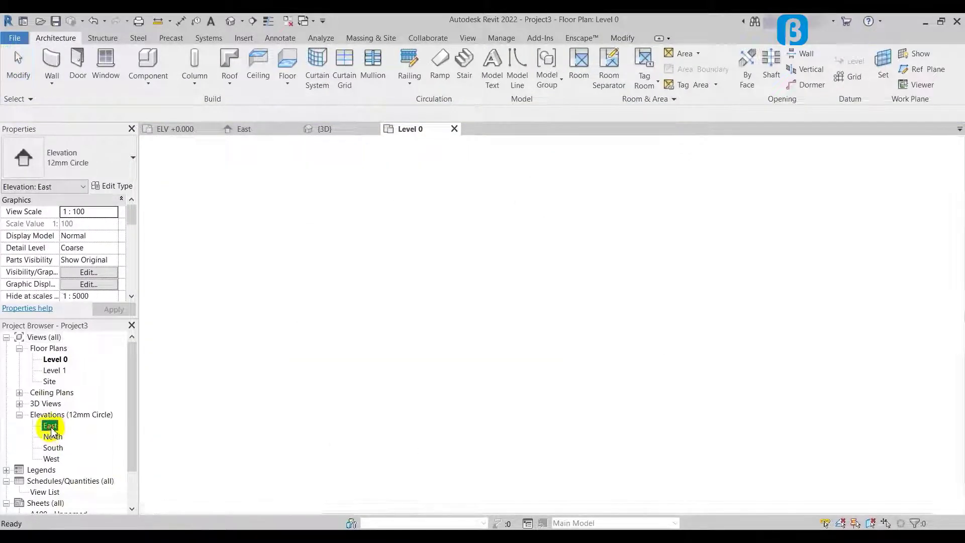
left_click(463, 316)
type("2250")
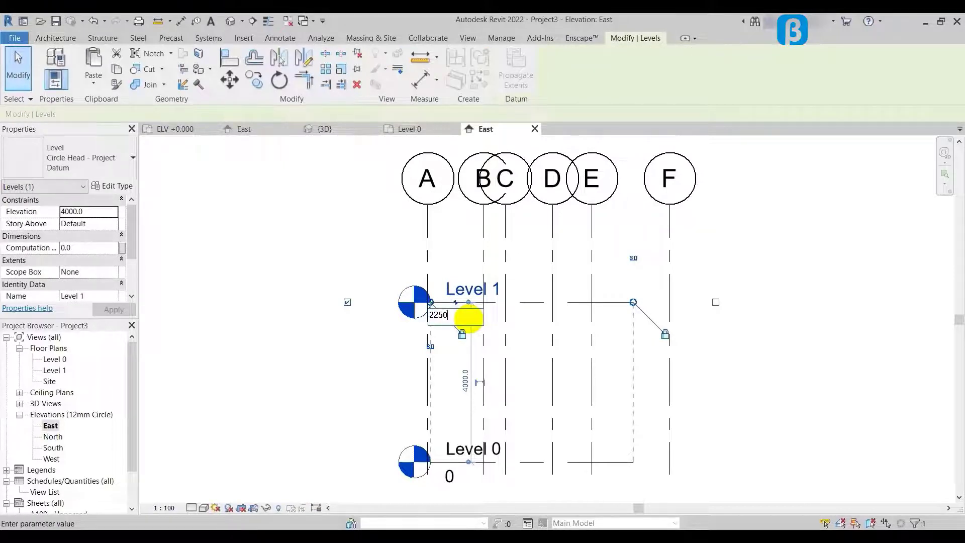
key("Return")
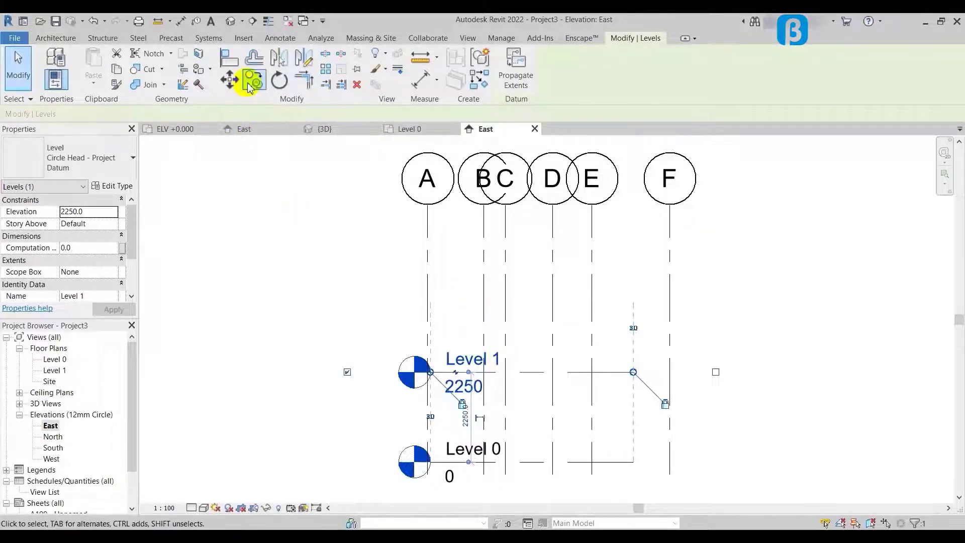
left_click(253, 81)
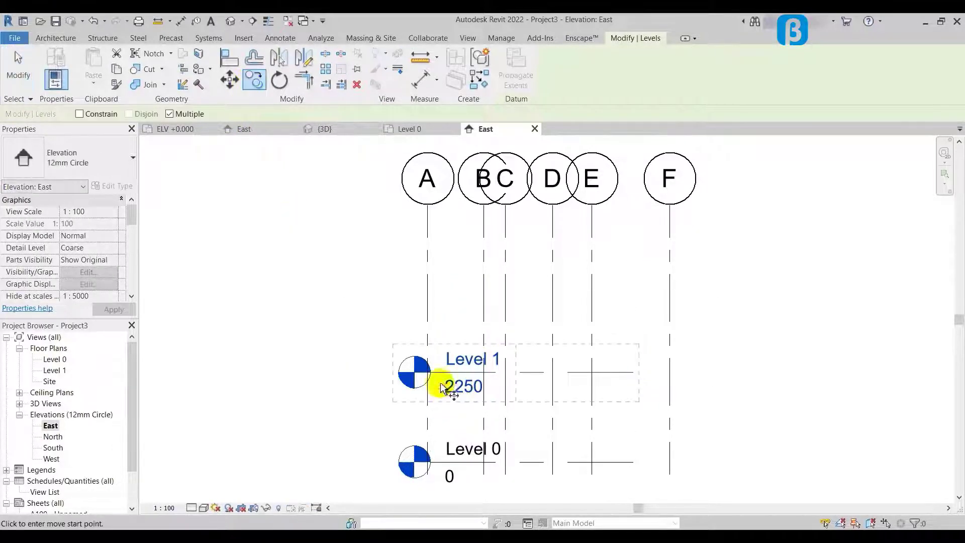
left_click(504, 372)
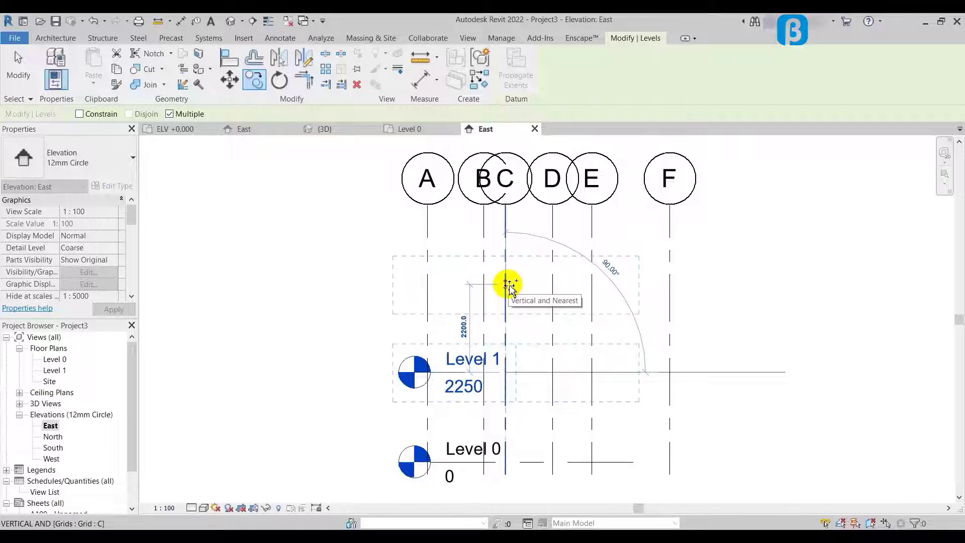
key("Escape")
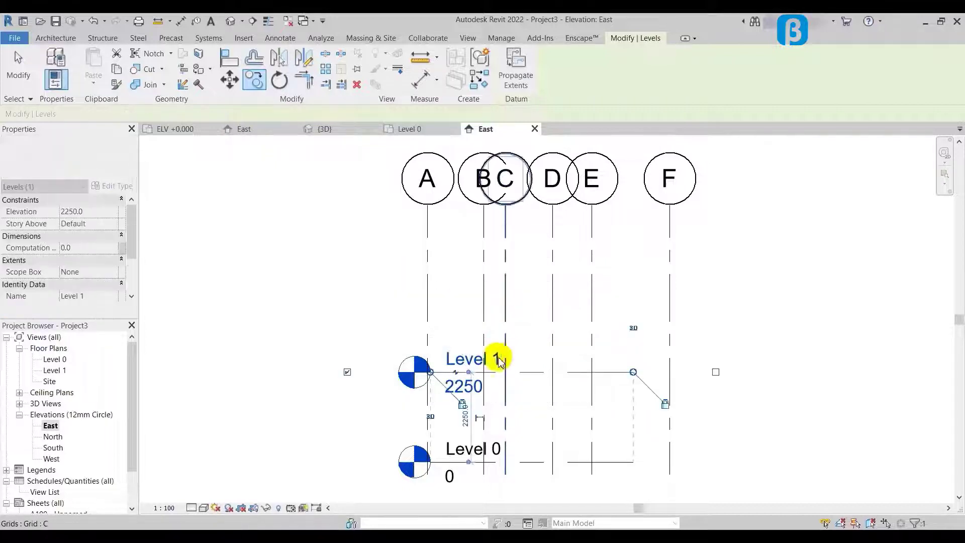
Step: Copy Level 0 upward to create Level 2 at 2900 and Level 3 at 3500
left_click(469, 449)
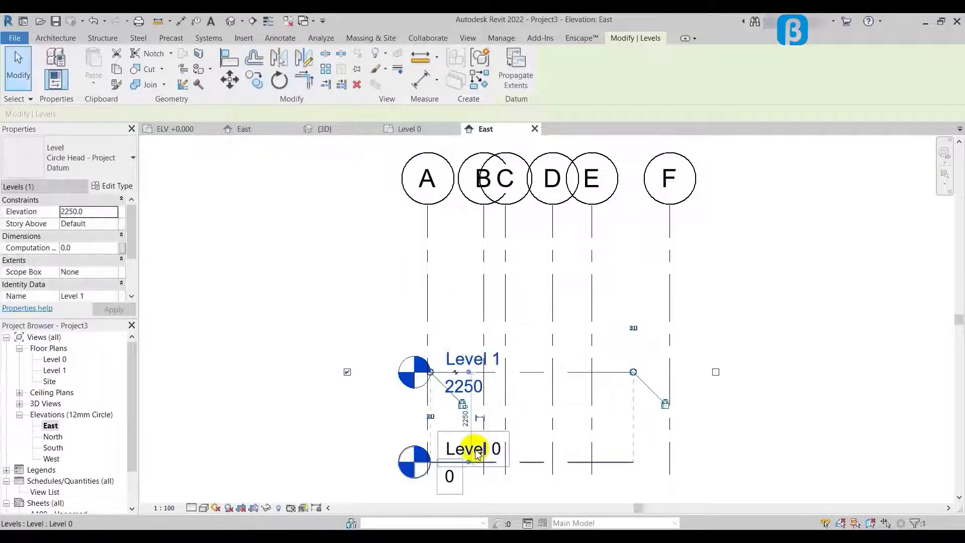
left_click(246, 86)
left_click(505, 461)
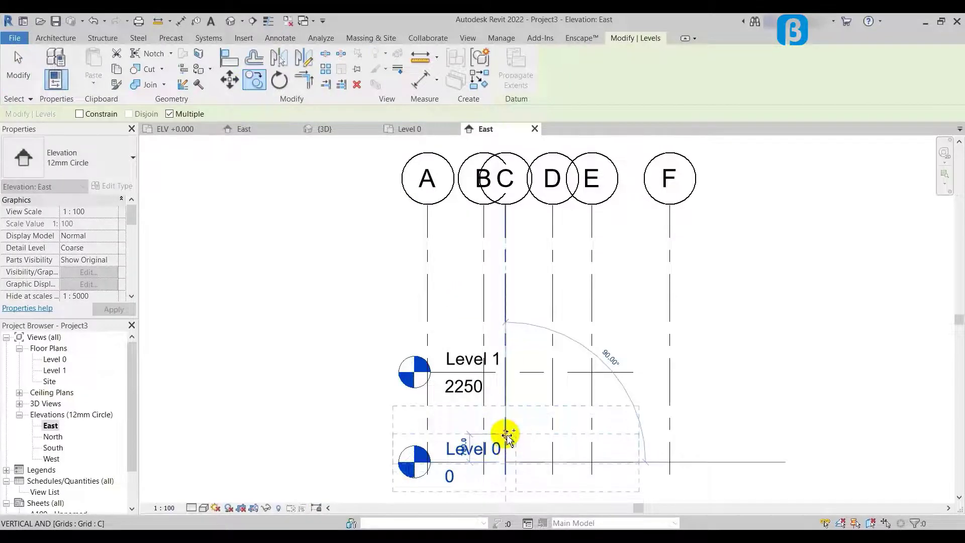
type("2900")
key("Return")
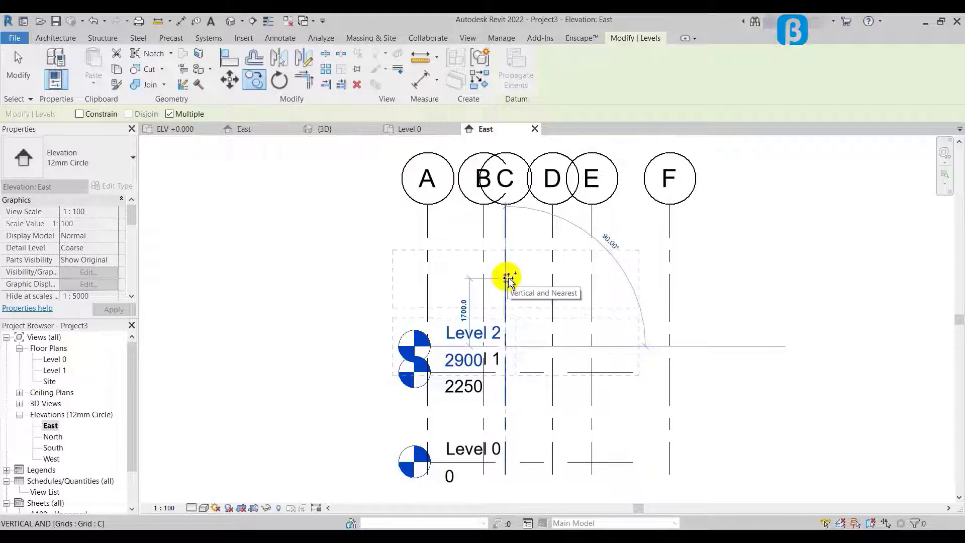
scroll(507, 278, "up", 2)
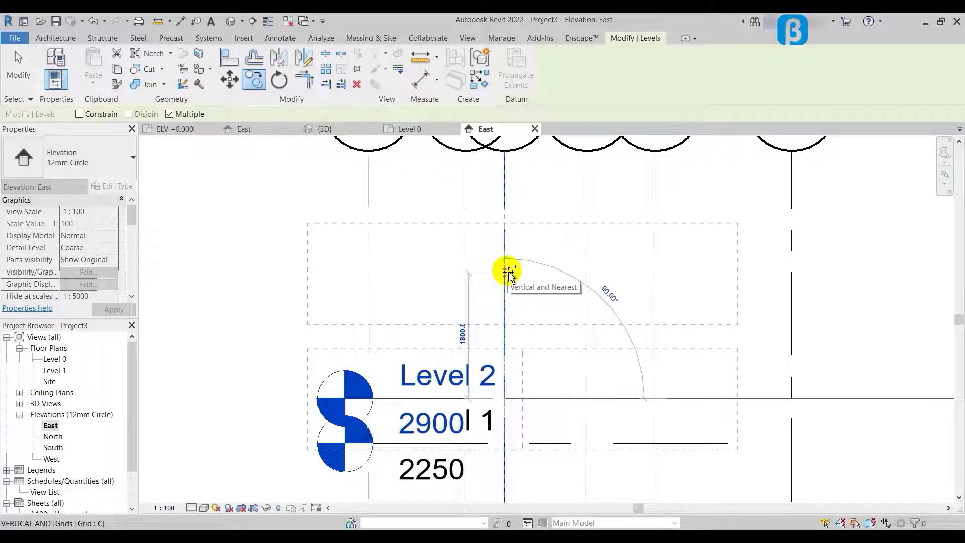
type("600")
key("Return")
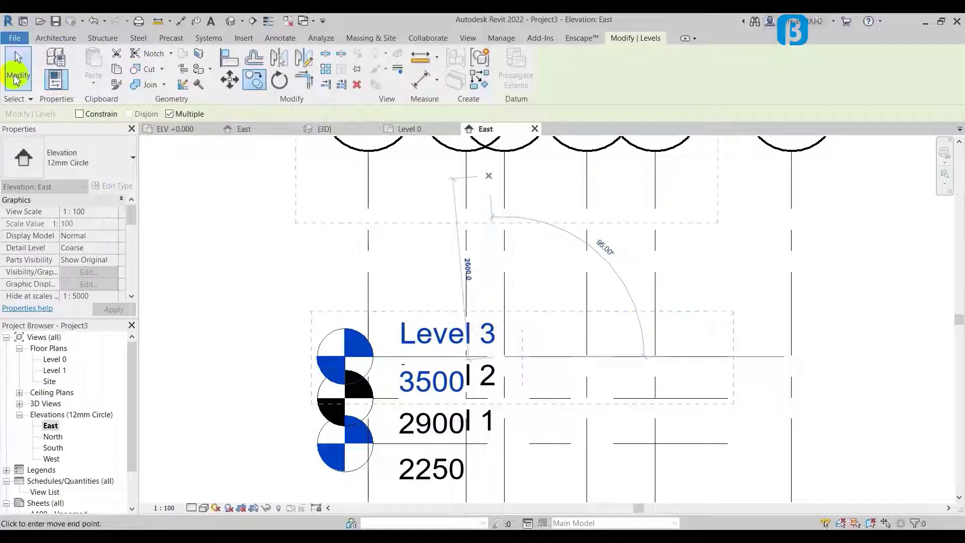
left_click(15, 75)
scroll(377, 299, "down", 2)
Step: Extend the level lines left and right past the grids, and grid A below Level 0
left_click(378, 330)
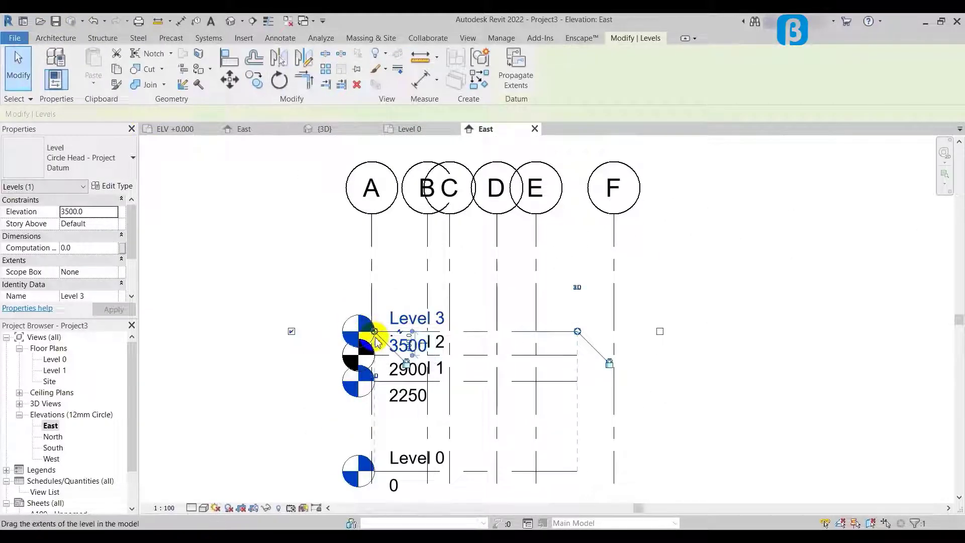
left_click_drag(376, 336, 157, 329)
scroll(586, 330, "down", 2)
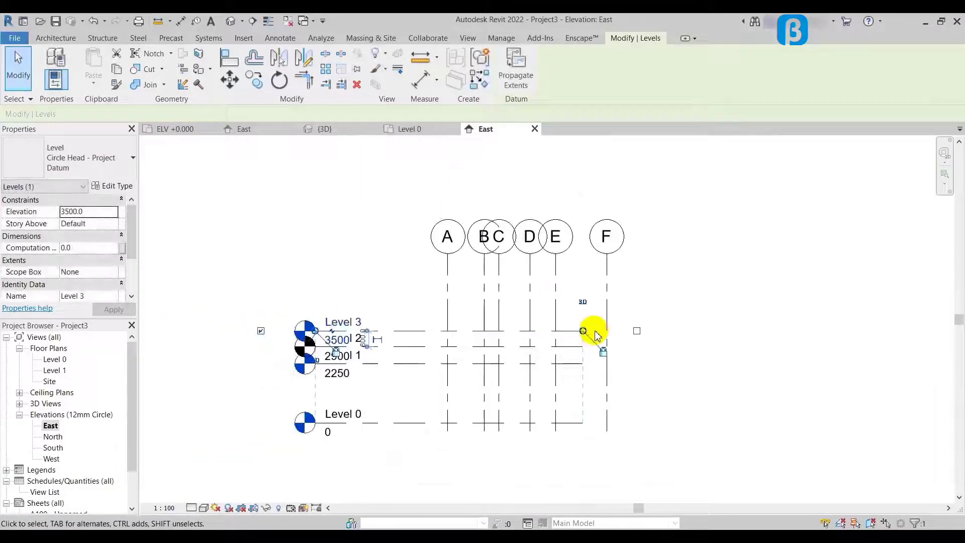
left_click_drag(583, 331, 724, 330)
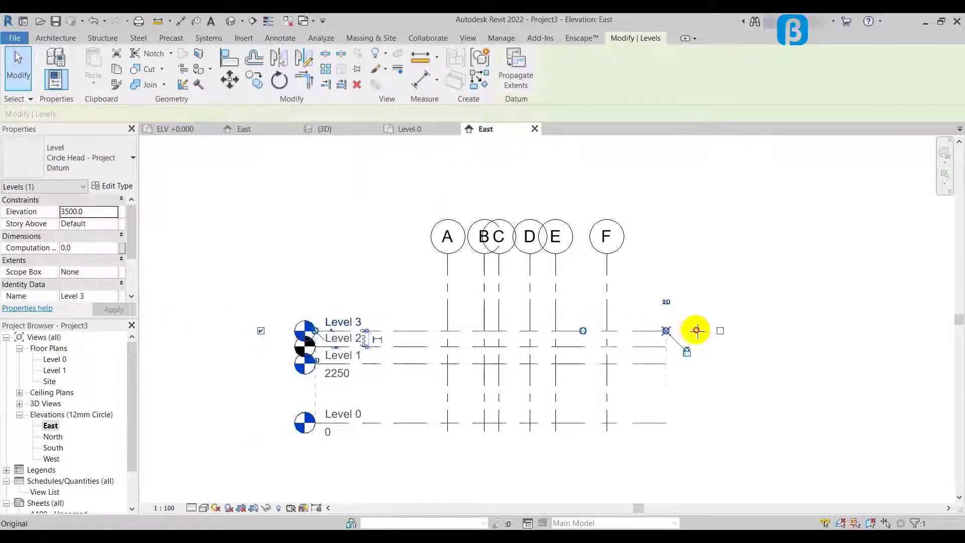
left_click(447, 430)
left_click_drag(447, 431, 448, 497)
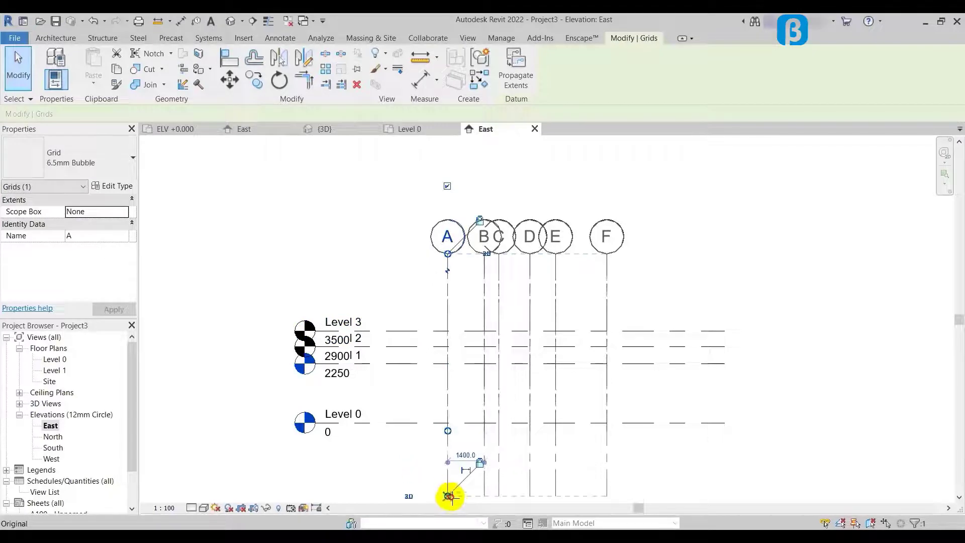
scroll(480, 353, "down", 2)
left_click(653, 429)
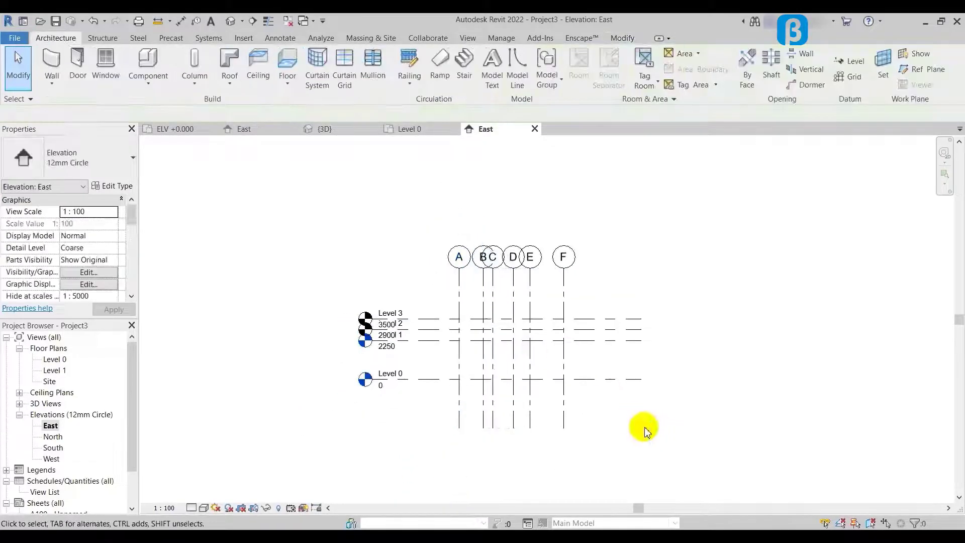
scroll(573, 408, "up", 2)
scroll(329, 327, "up", 1)
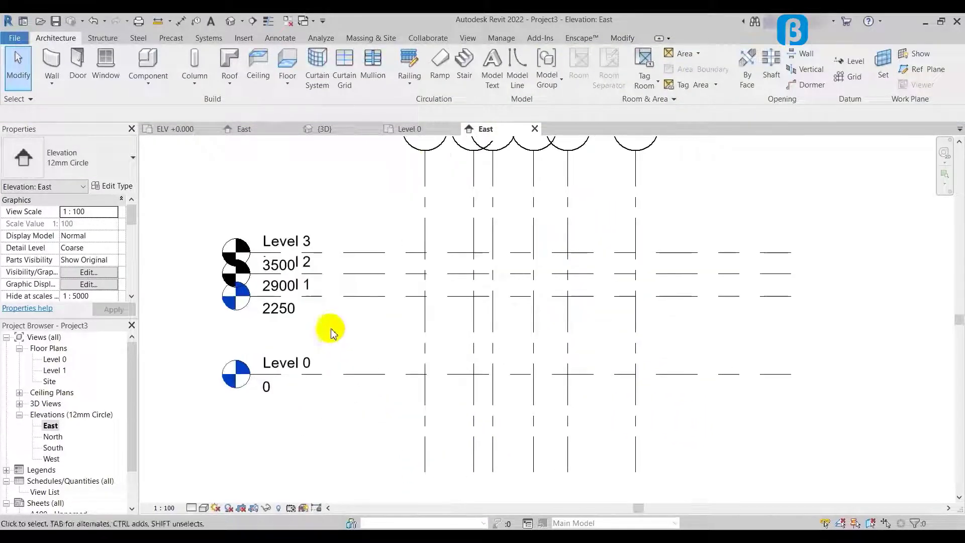
Step: Create floor plan views for Level 2 and Level 3
left_click(467, 37)
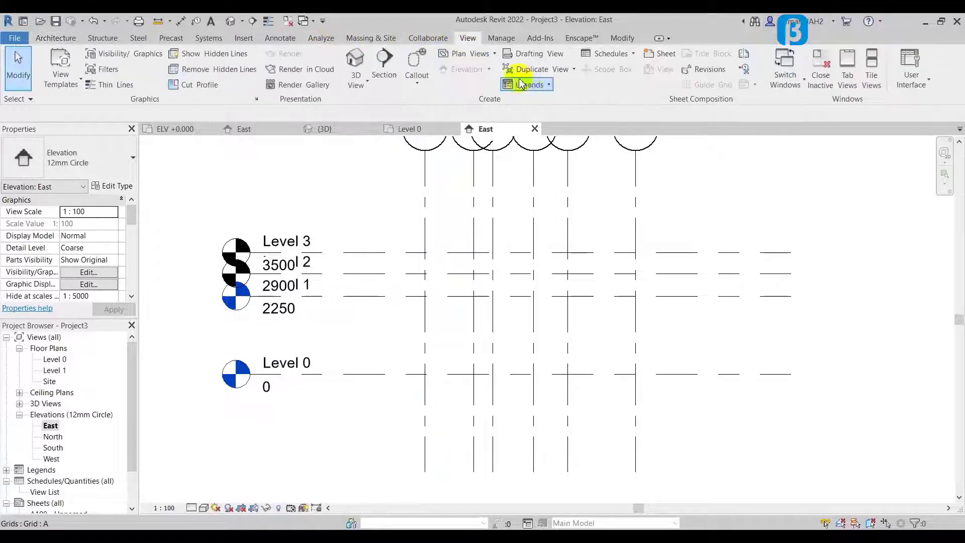
left_click(466, 54)
left_click(478, 73)
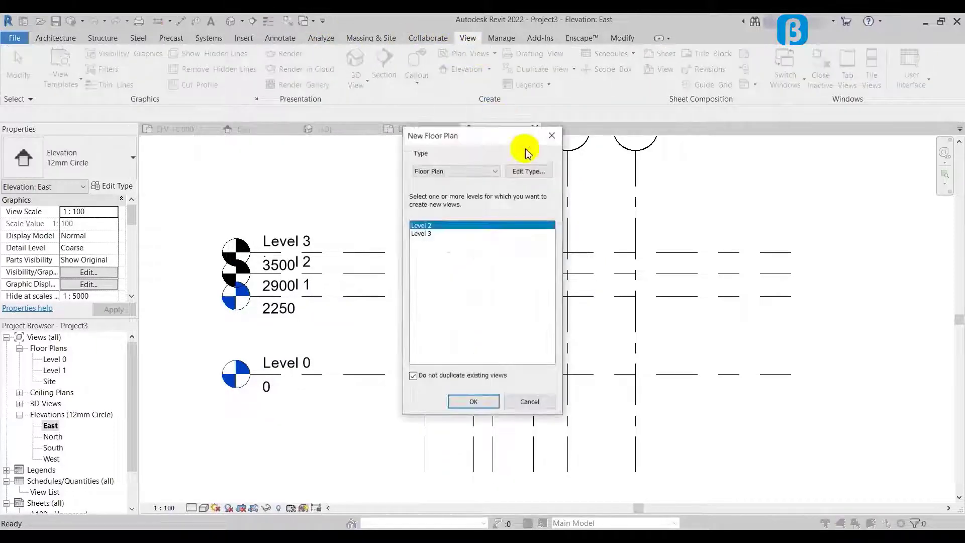
left_click(468, 233, "shift")
left_click(485, 402)
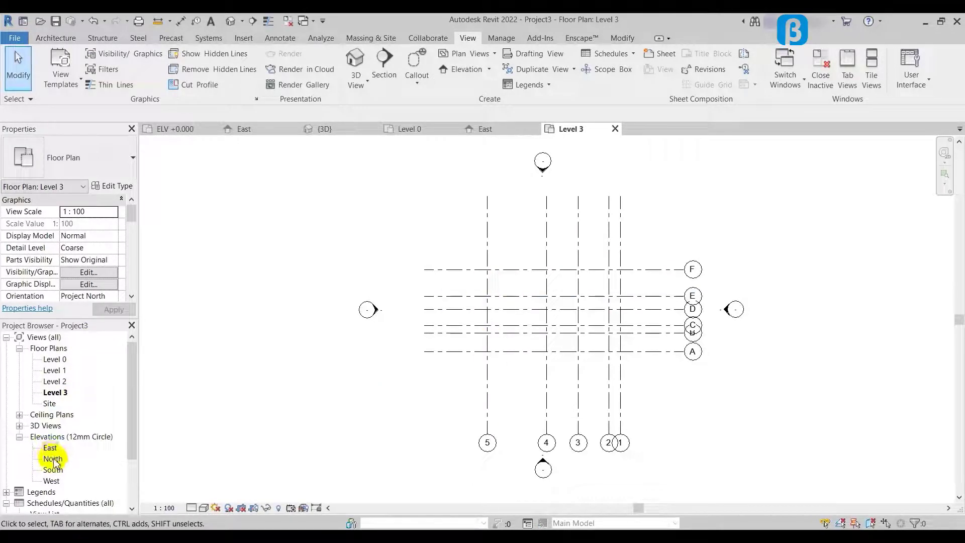
Step: Close every other view and Project2 without saving, leaving only the East elevation open
left_click(486, 131)
left_click(454, 129)
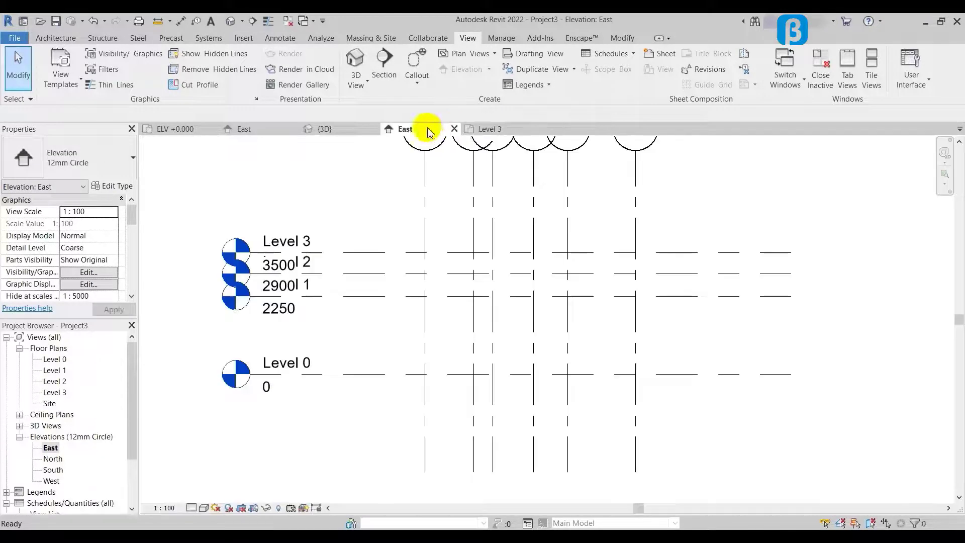
left_click(373, 129)
left_click(294, 129)
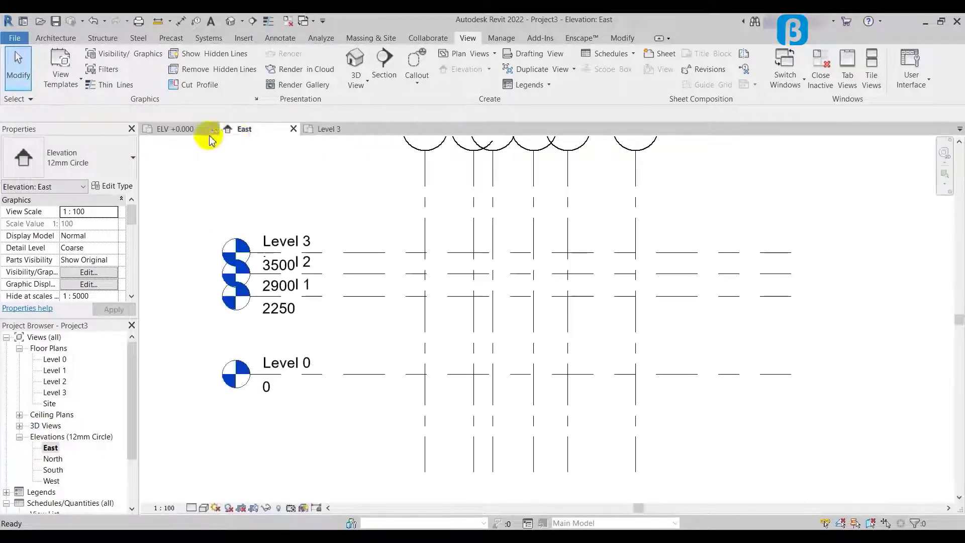
left_click(210, 129)
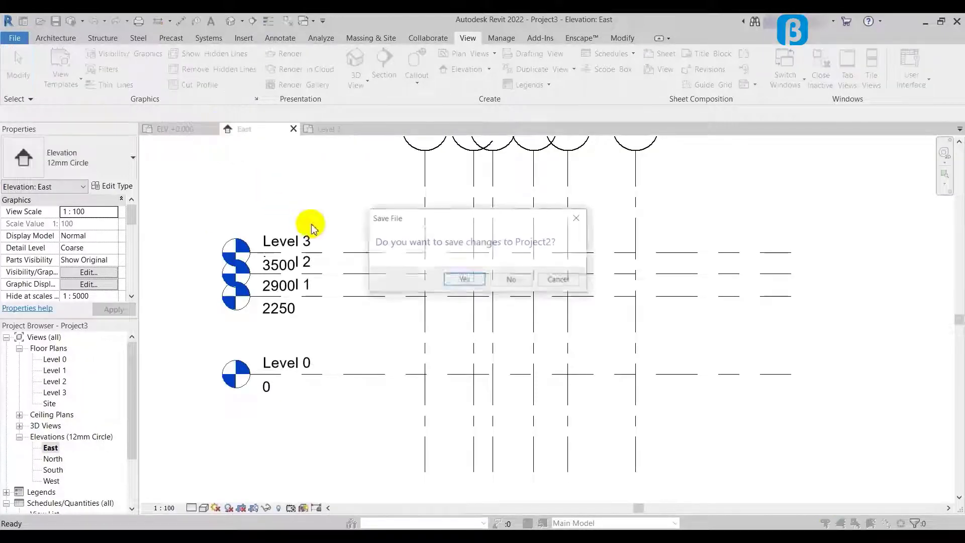
left_click(505, 279)
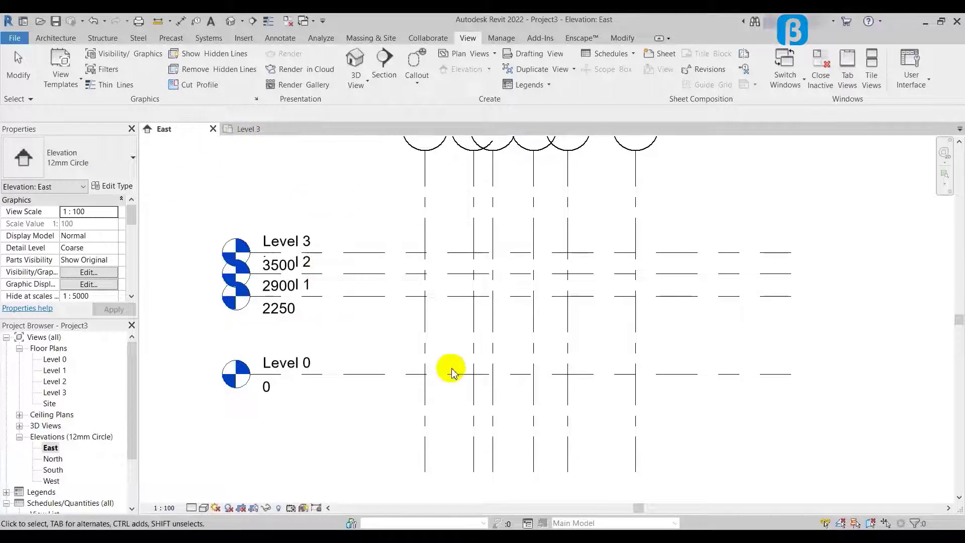
scroll(618, 360, "up", 1)
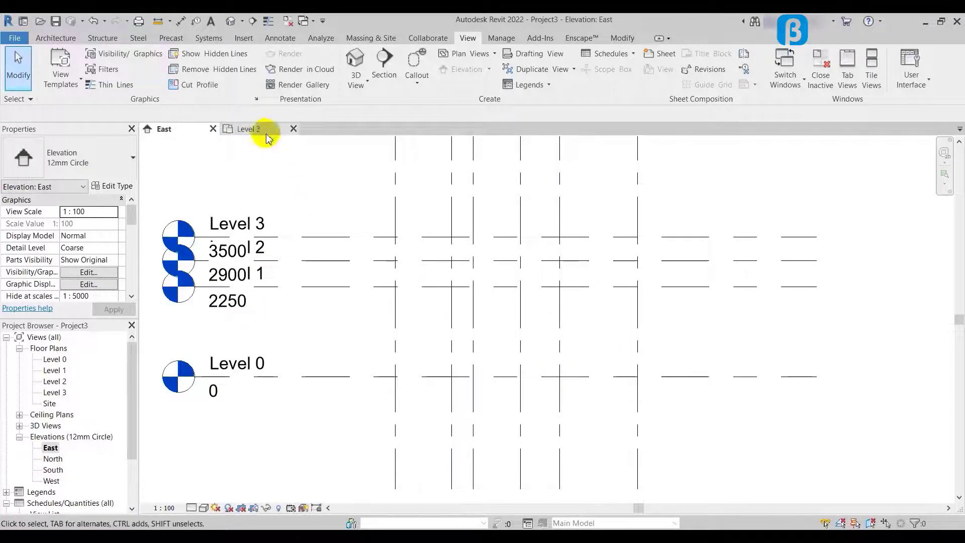
left_click(293, 129)
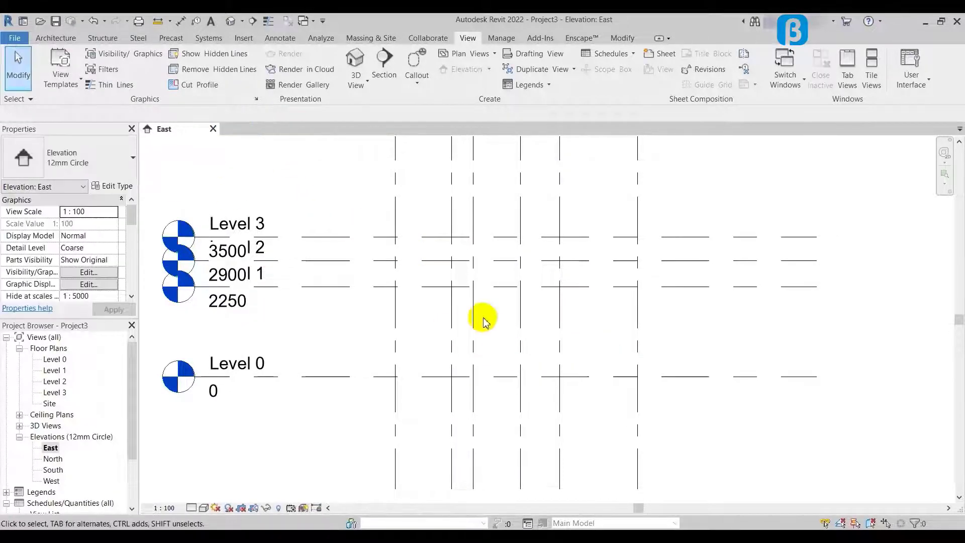
scroll(481, 317, "up", 1)
scroll(587, 341, "down", 1)
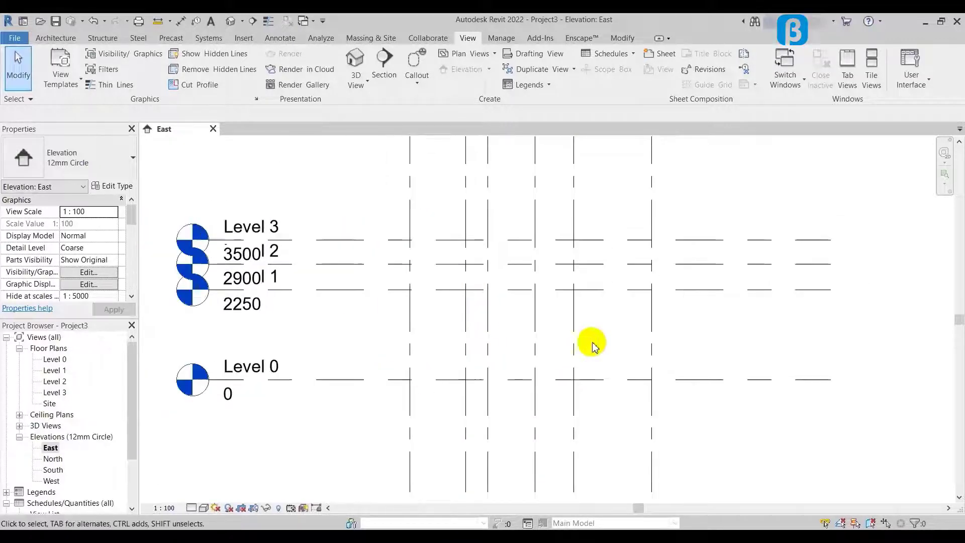
Step: Rename the Level 0 and Level 1 floor plans to ELV +0.000 and ELV +2.250
left_click(55, 360)
right_click(55, 360)
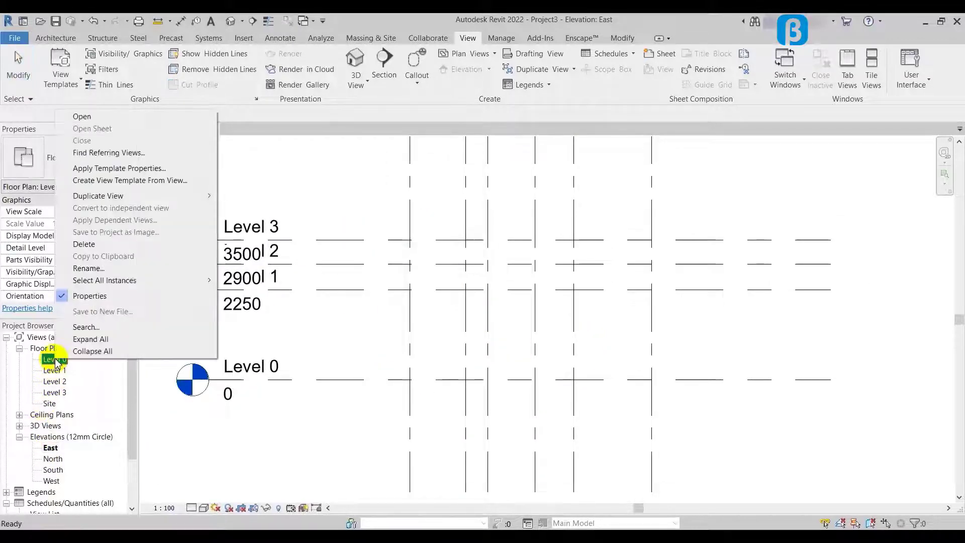
left_click(87, 271)
type("ELV +0.000")
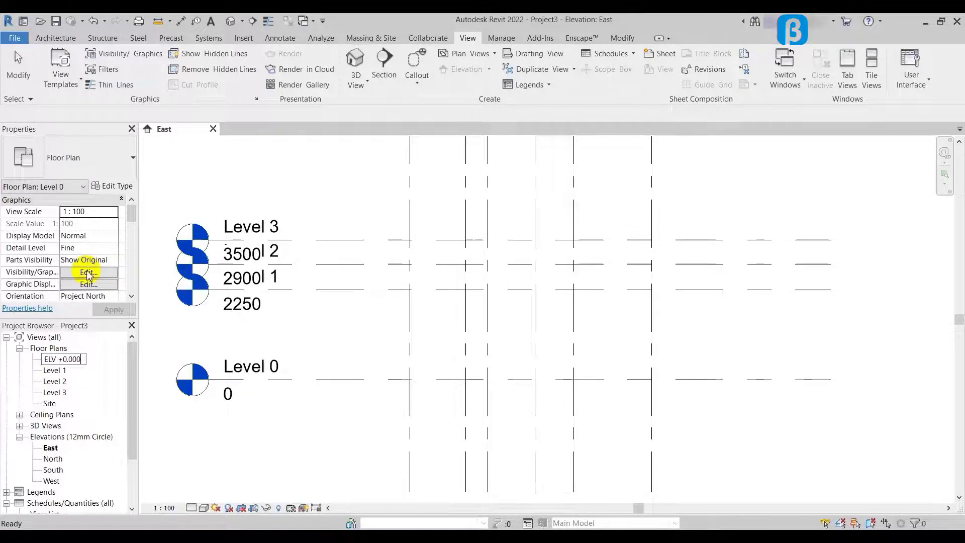
key("Return")
key("Return")
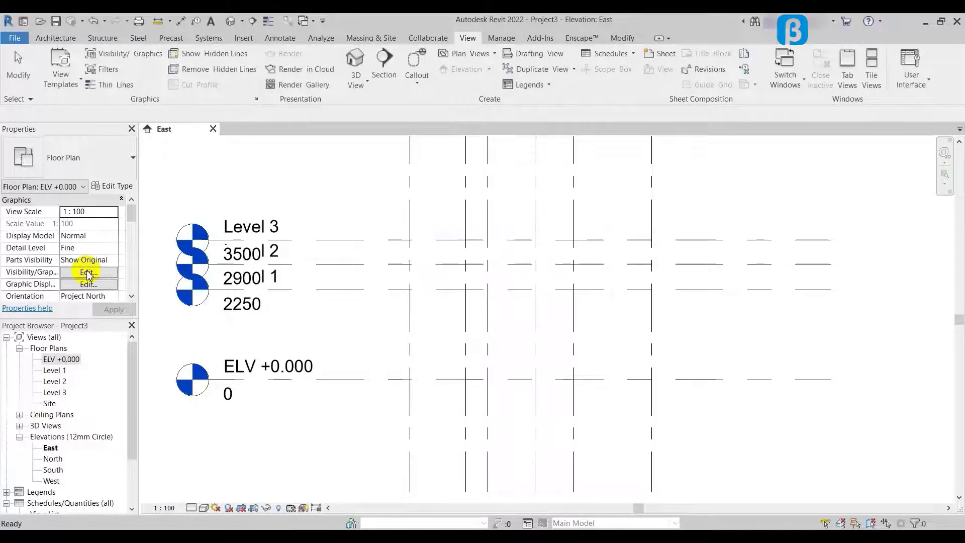
right_click(54, 370)
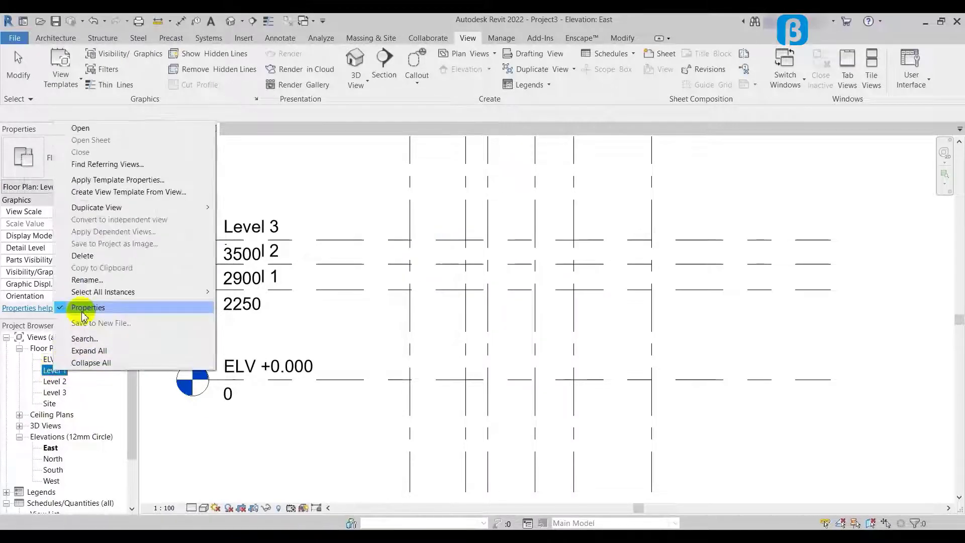
left_click(87, 279)
type("ELV +2.250")
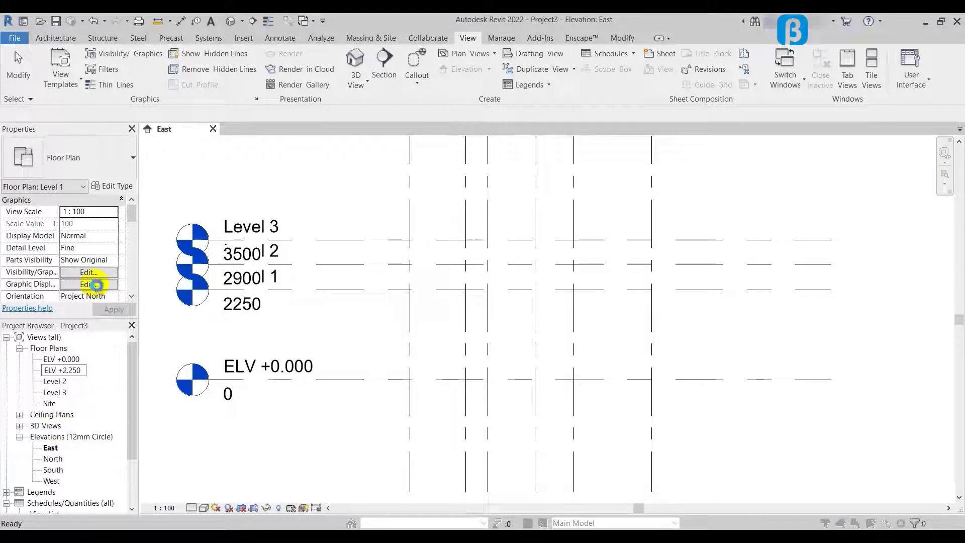
key("Return")
key("Return")
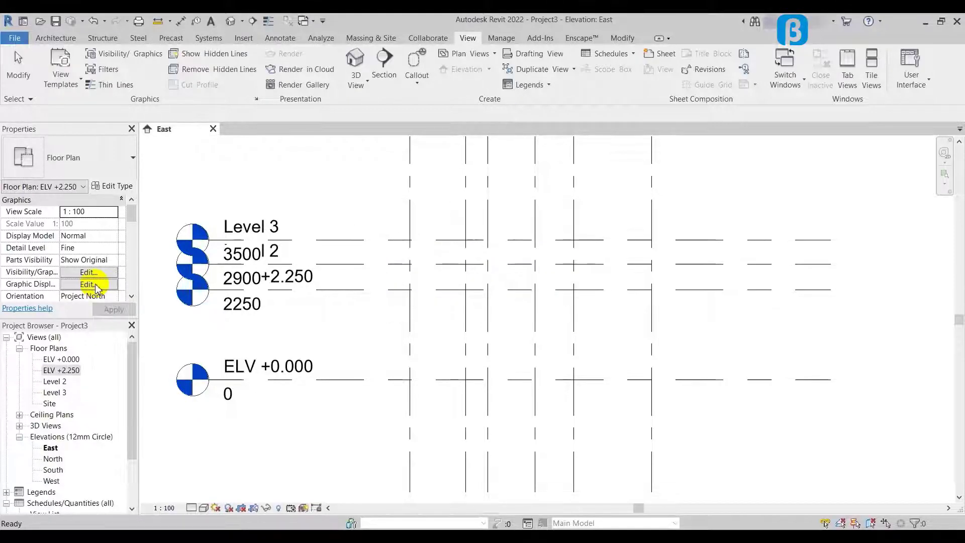
Step: Rename the Level 2 and Level 3 plans and their levels to ELV +2.900 and ELV +3.500
left_click(54, 381)
right_click(54, 381)
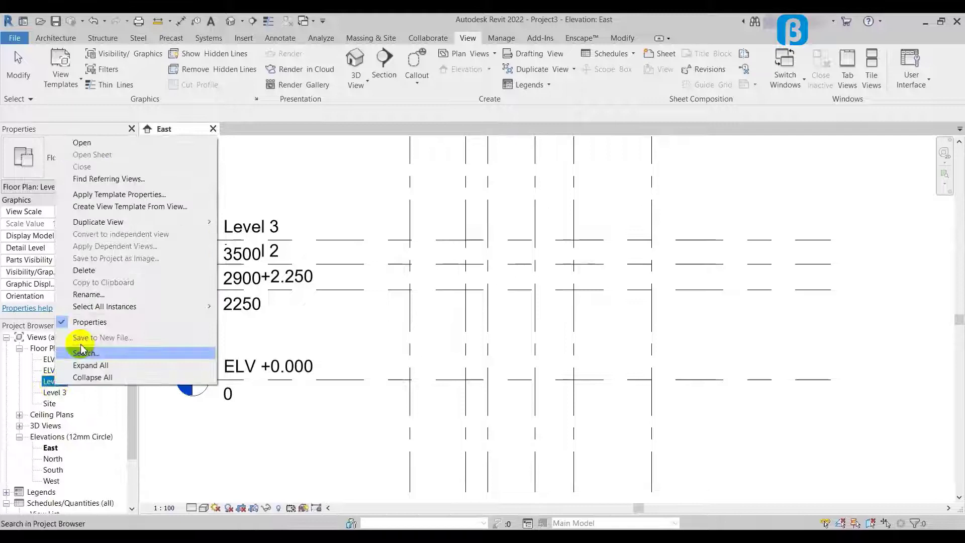
left_click(108, 299)
type("ELV +2.900")
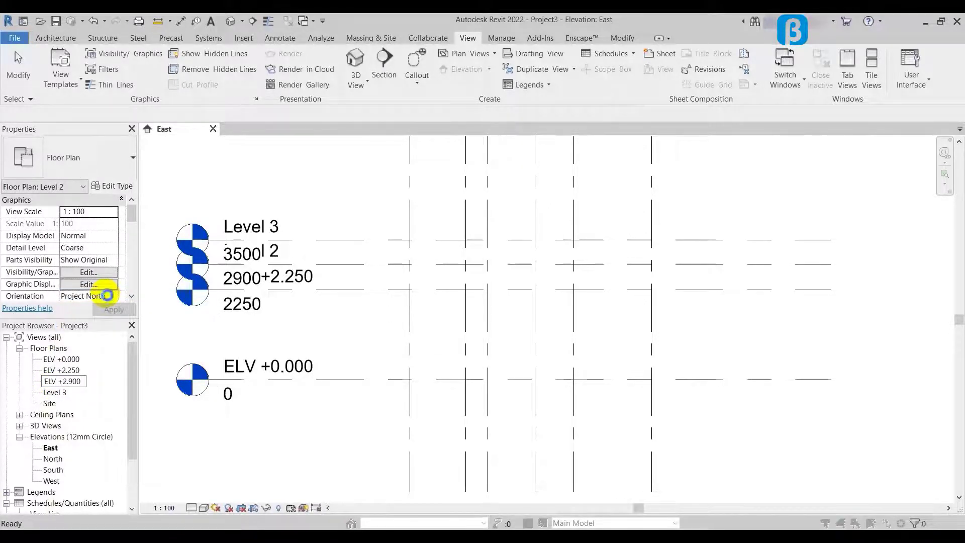
key("Return")
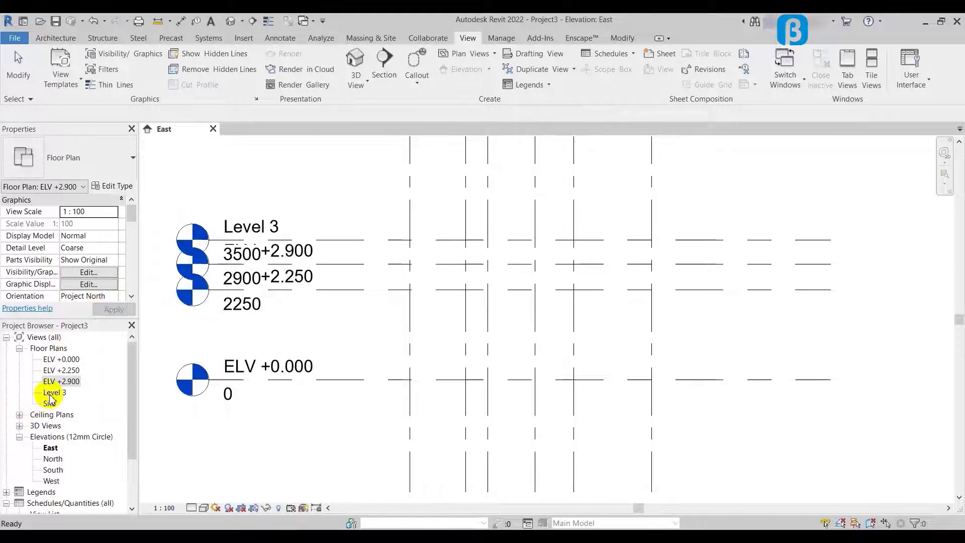
right_click(55, 392)
left_click(121, 304)
type("ELV +3.500")
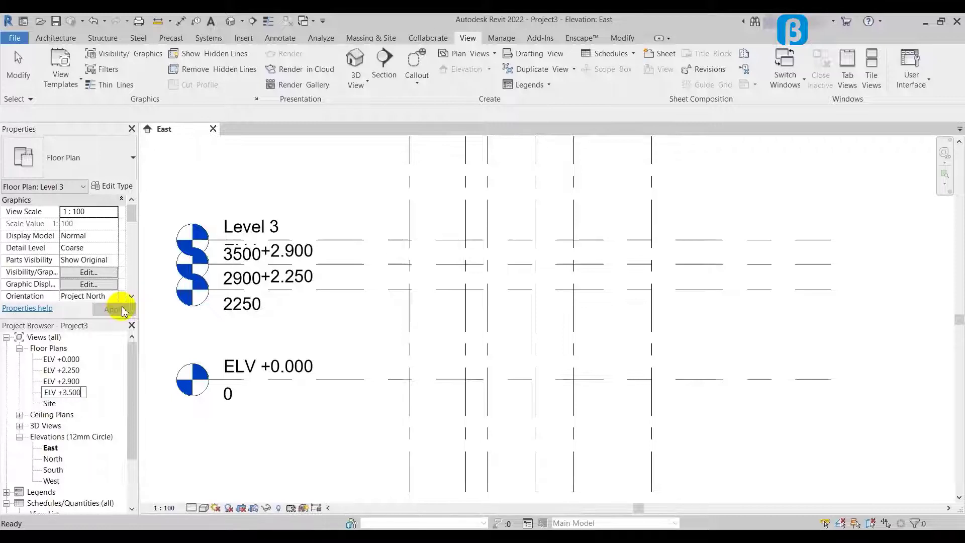
key("Return")
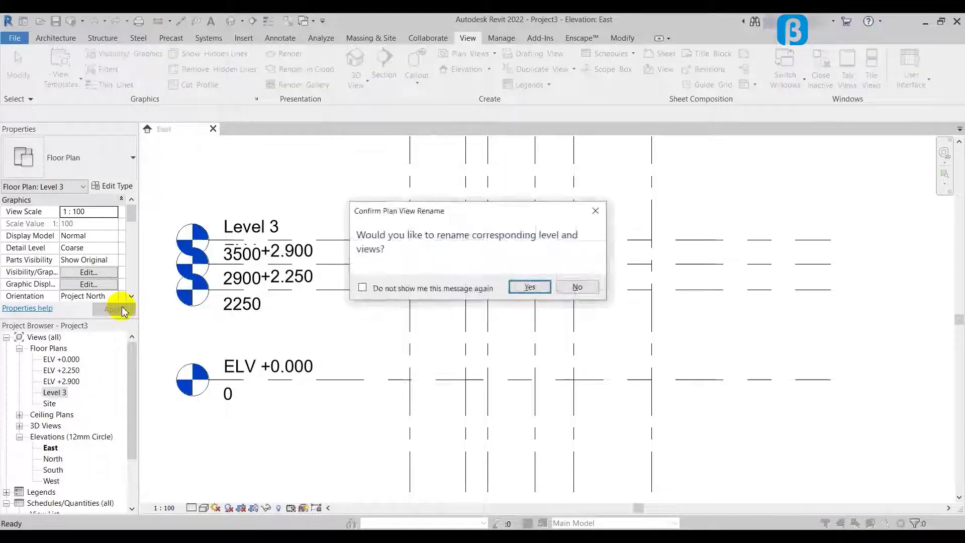
key("Return")
left_click(399, 215)
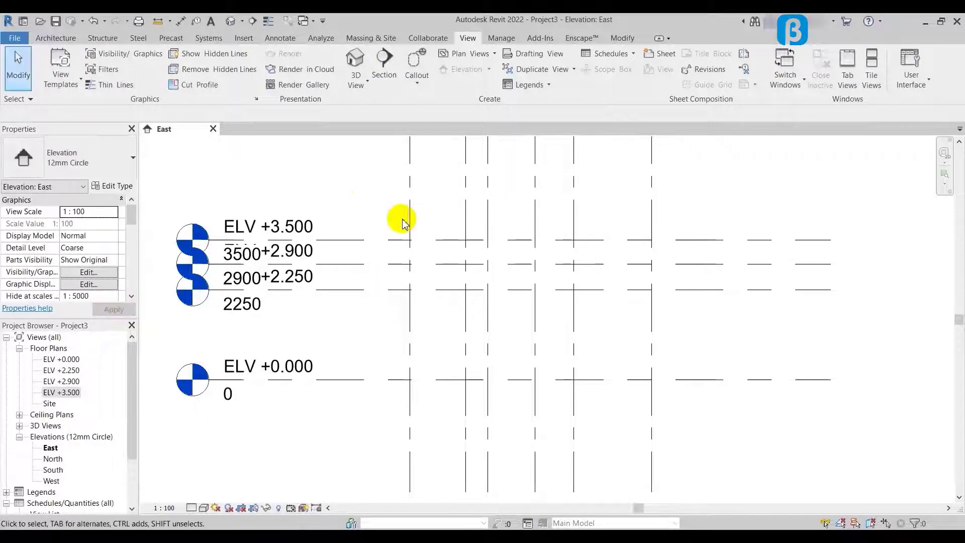
scroll(456, 285, "down", 3)
scroll(323, 323, "down", 2)
scroll(397, 296, "up", 1)
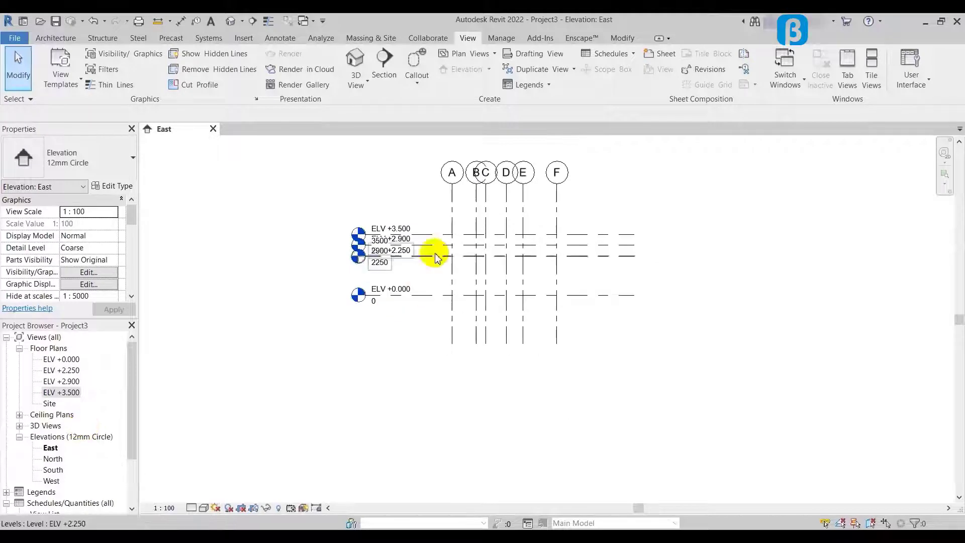
Step: On the ELV +0.000 plan, start a wall and duplicate its type as 'dinding trasram'
double_click(60, 359)
scroll(669, 327, "up", 1)
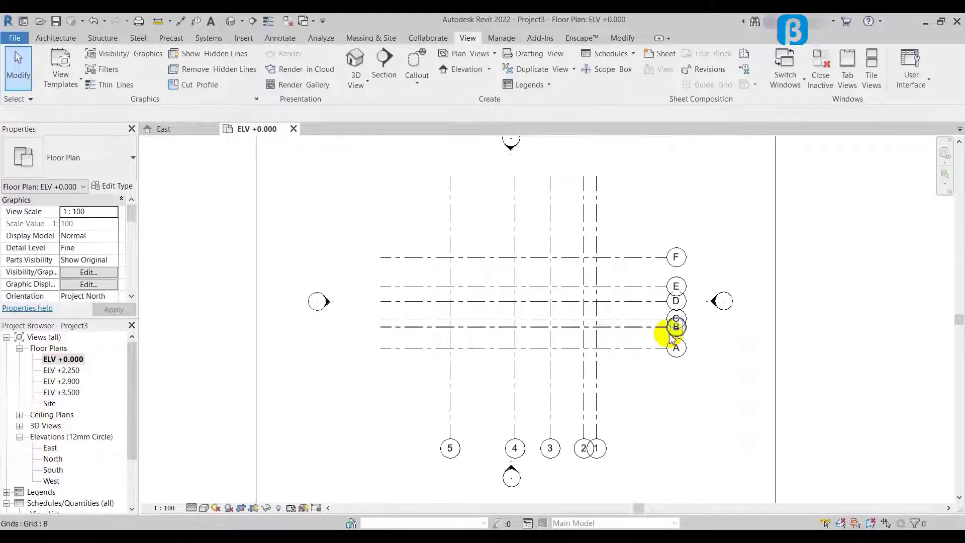
scroll(669, 326, "up", 1)
left_click(58, 40)
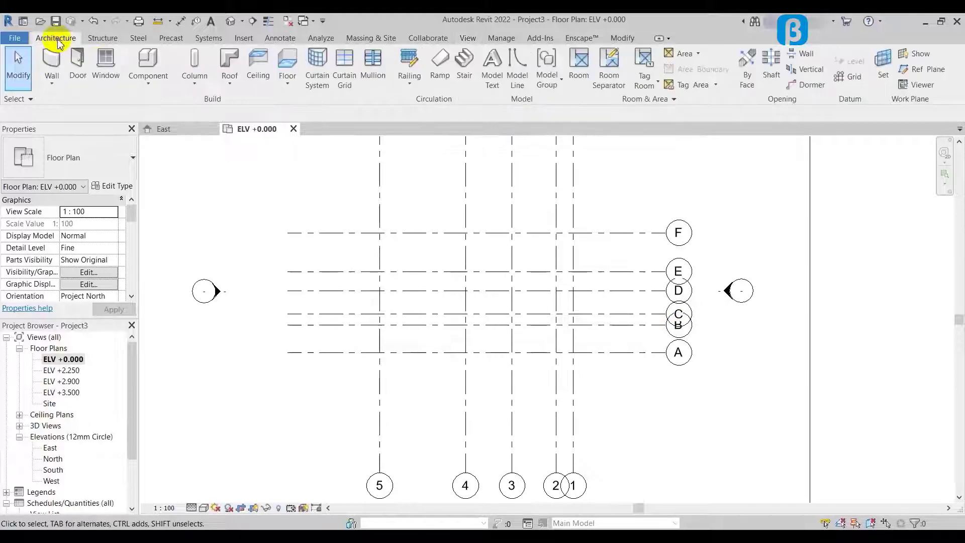
left_click(51, 63)
left_click(118, 187)
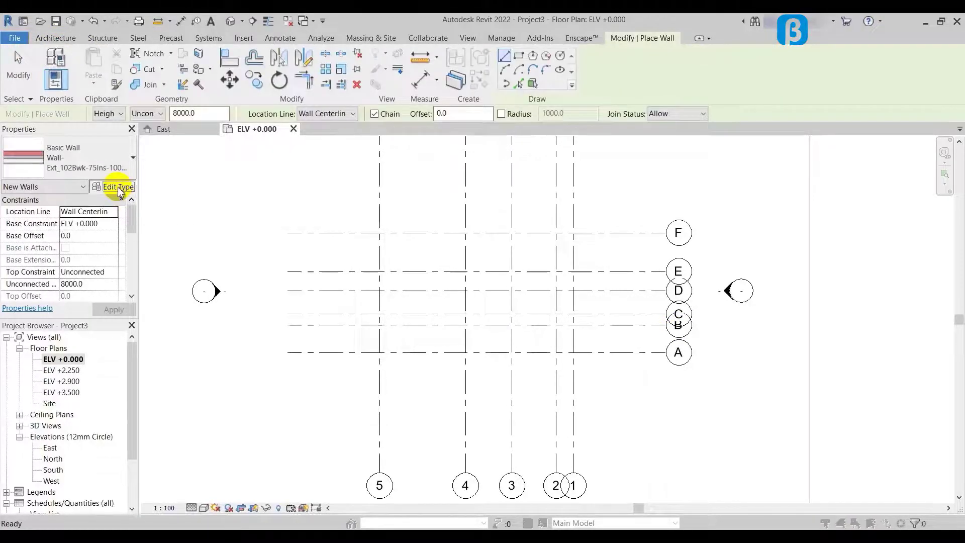
left_click(901, 136)
type("dinding trasram")
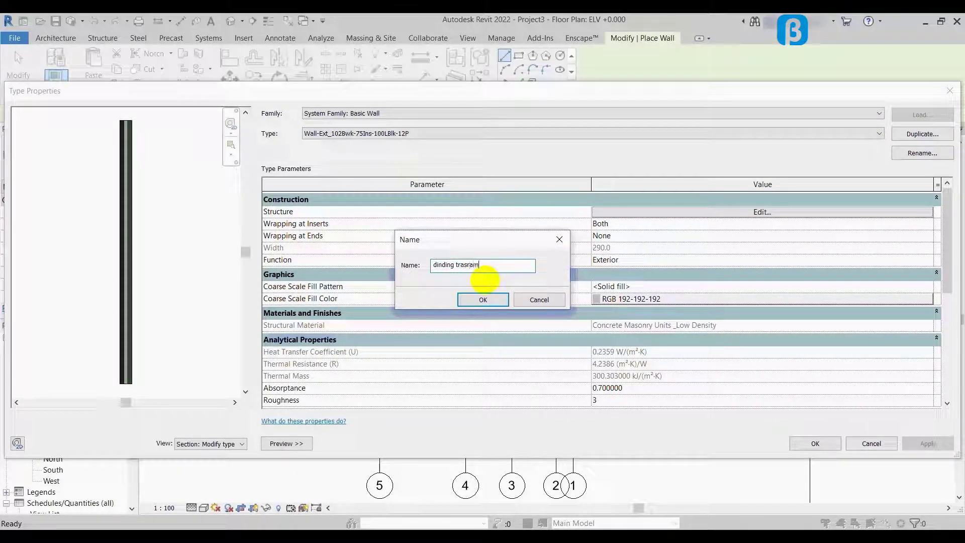
key("Return")
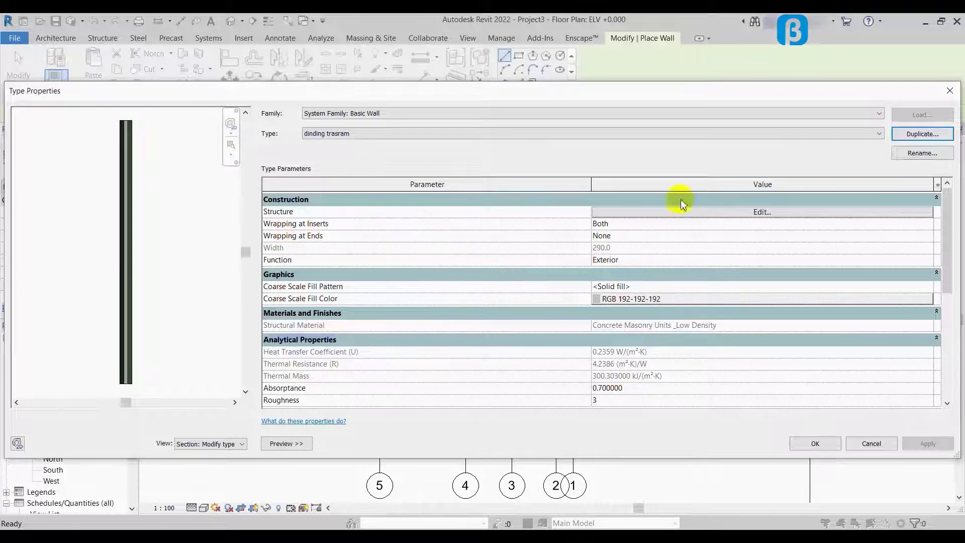
Step: Strip dinding trasram to a single 150 mm Concrete structure layer
left_click(837, 213)
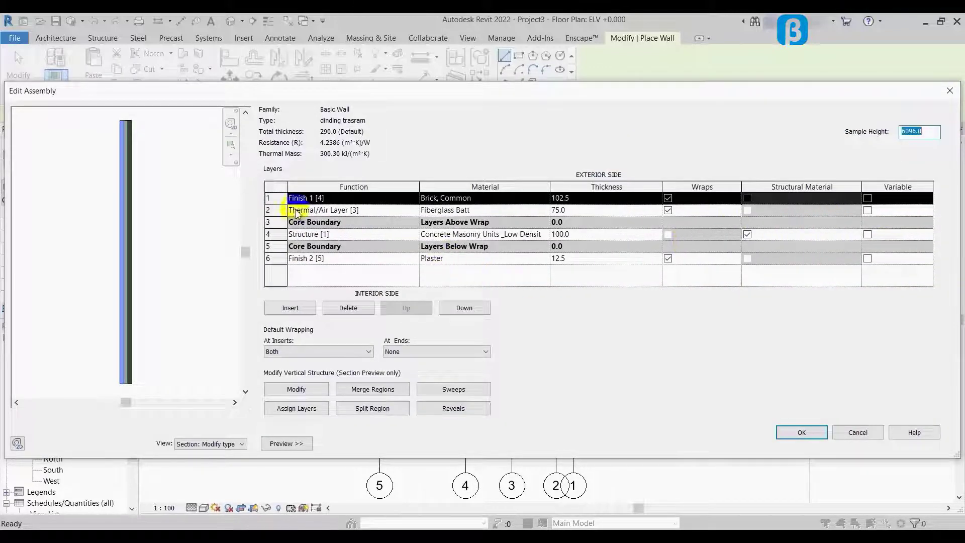
left_click(348, 307)
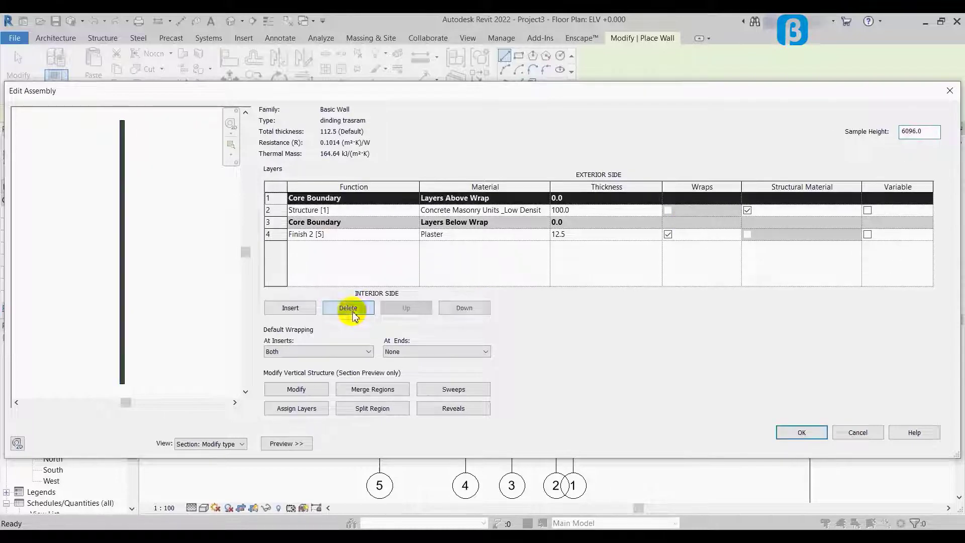
left_click(276, 234)
left_click(370, 314)
left_click(576, 210)
type("150")
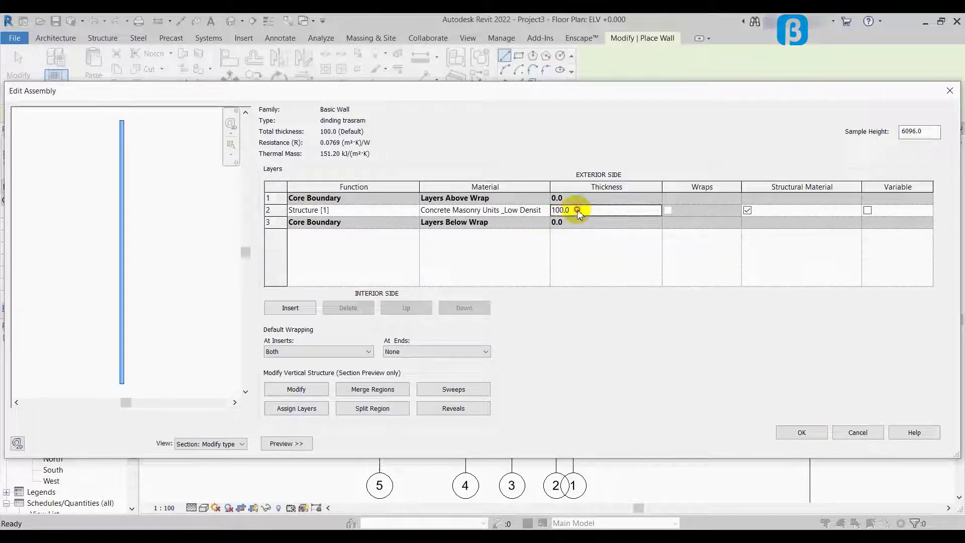
left_click(547, 210)
scroll(556, 364, "down", 1)
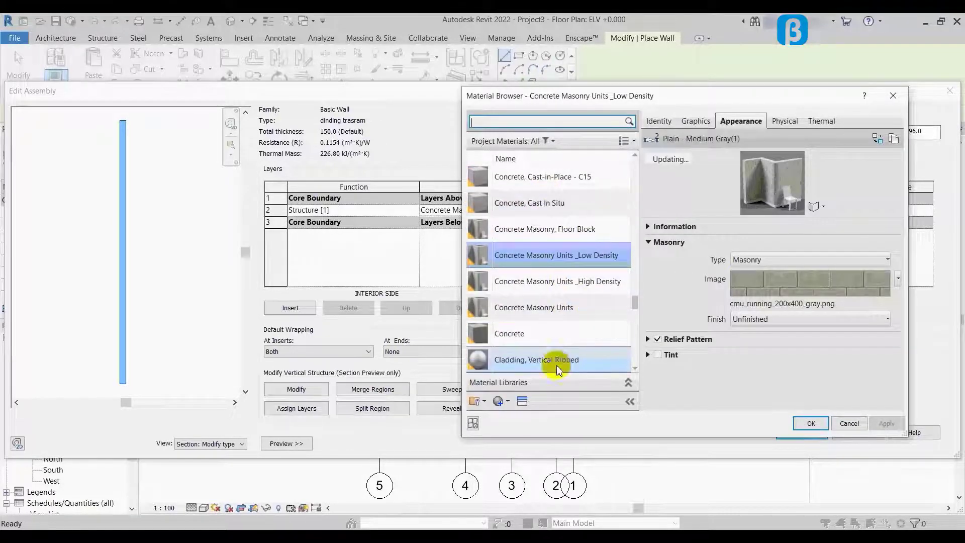
left_click(553, 334)
left_click(810, 423)
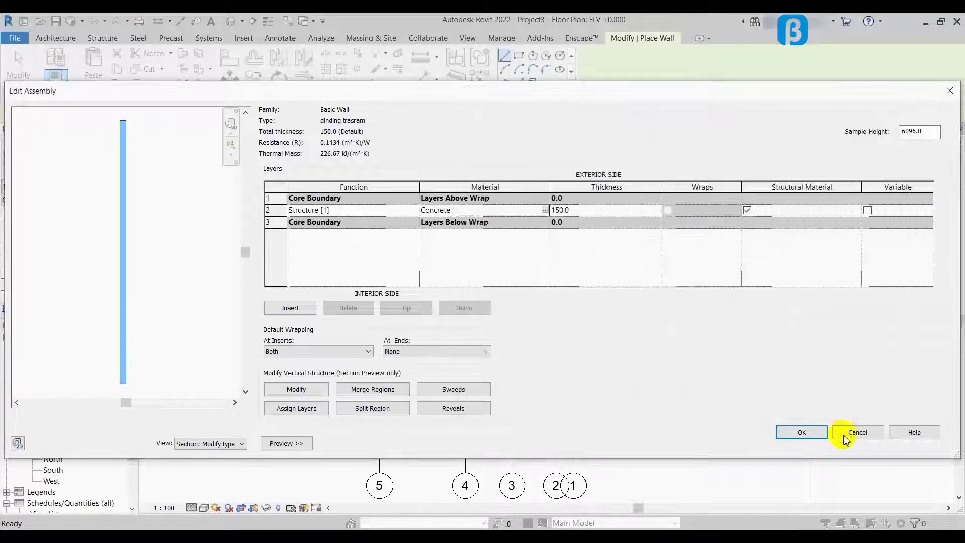
left_click(814, 432)
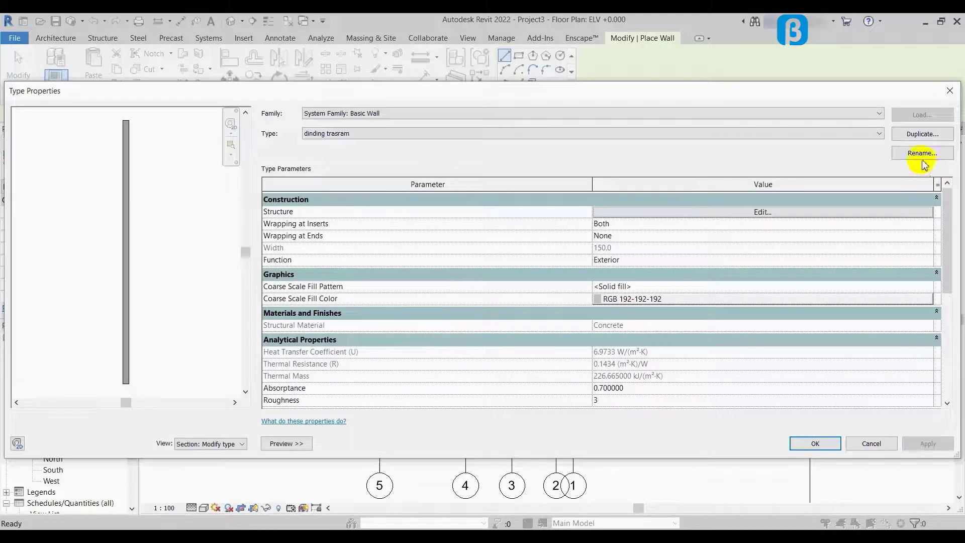
Step: Duplicate the wall type as 'sloof' with the same 150 mm Concrete layer, then begin another copy
left_click(925, 135)
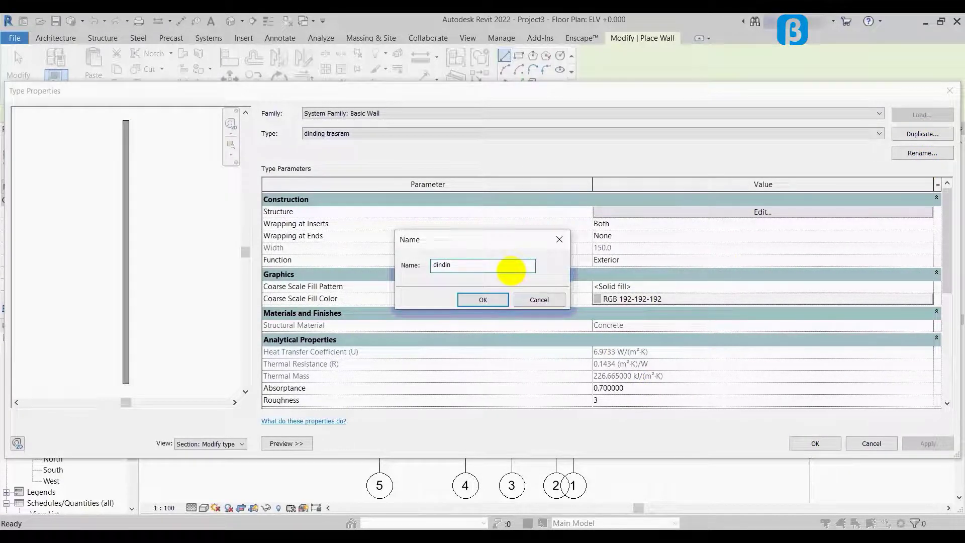
key("BackSpace")
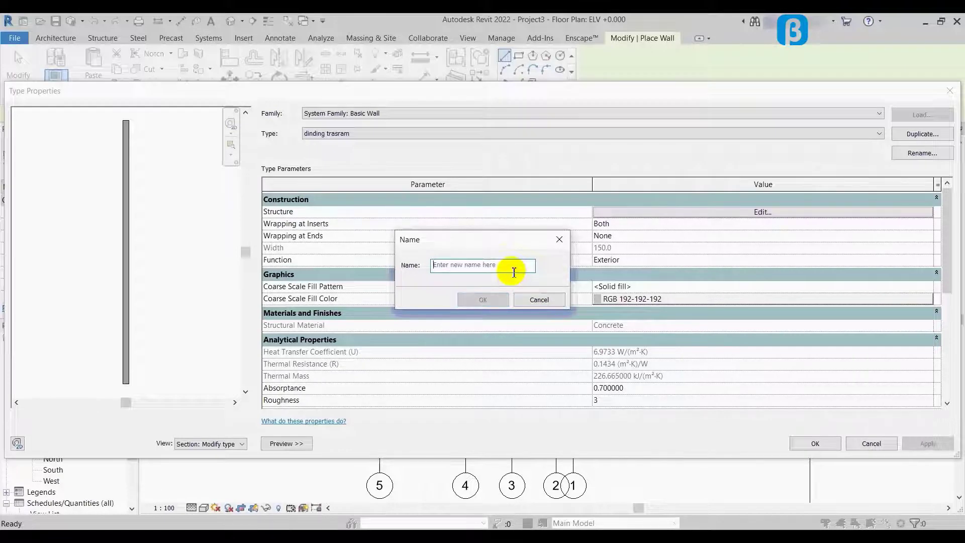
type("sloof")
key("Return")
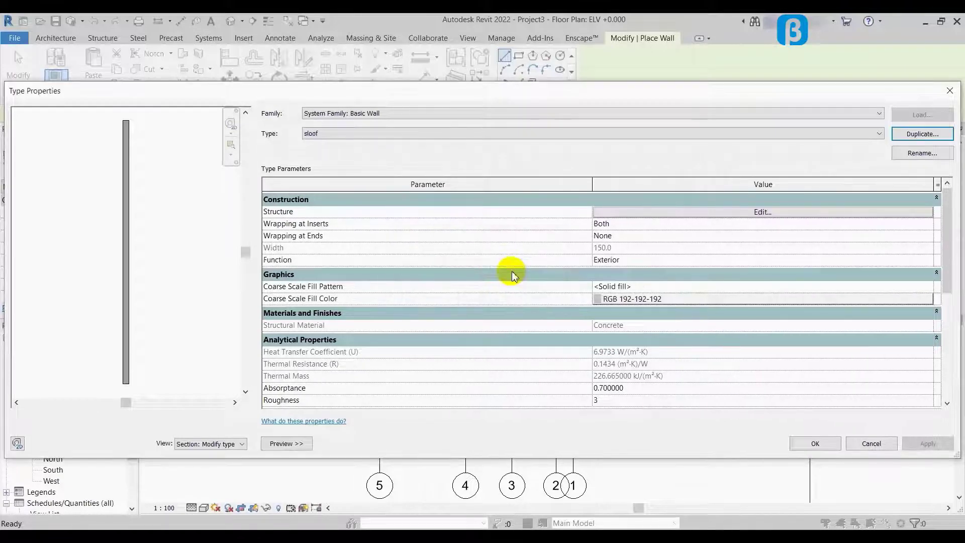
left_click(599, 211)
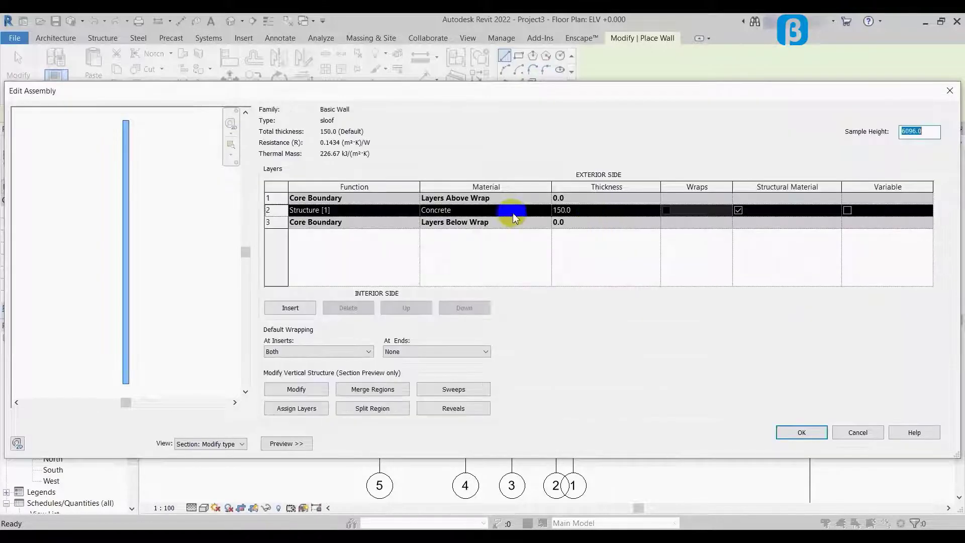
left_click(810, 439)
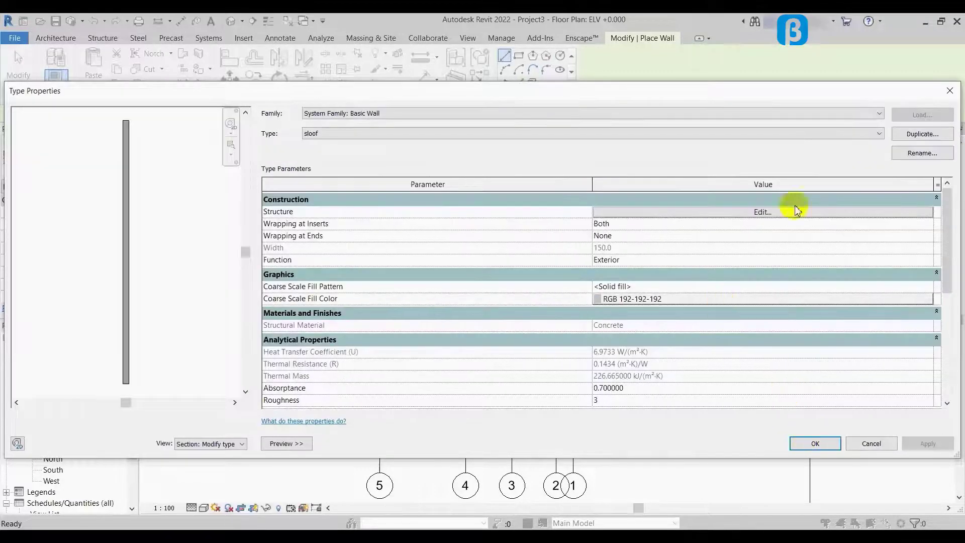
left_click(932, 134)
type("pondasi")
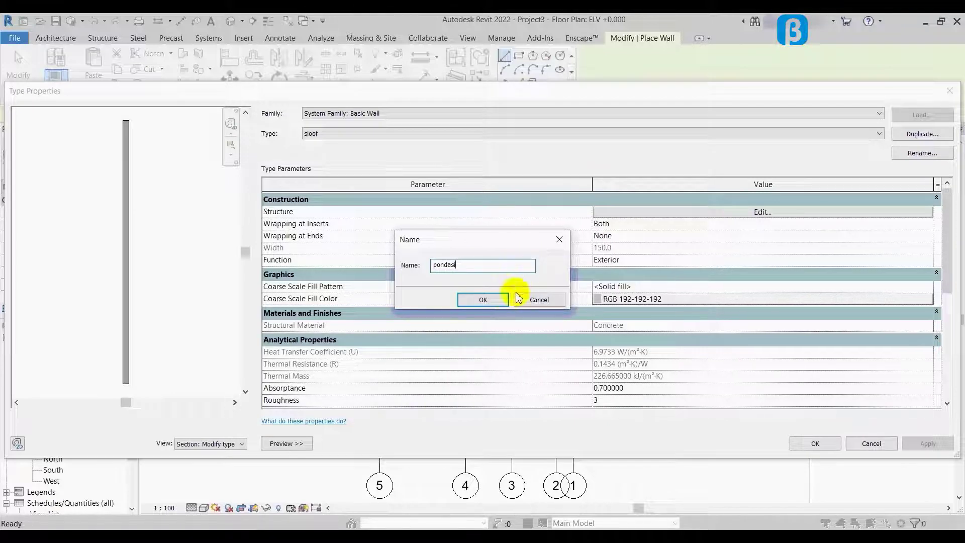
Step: Name the copy 'pondasi' and create a new material 'batu kali' for its structure layer
left_click(497, 300)
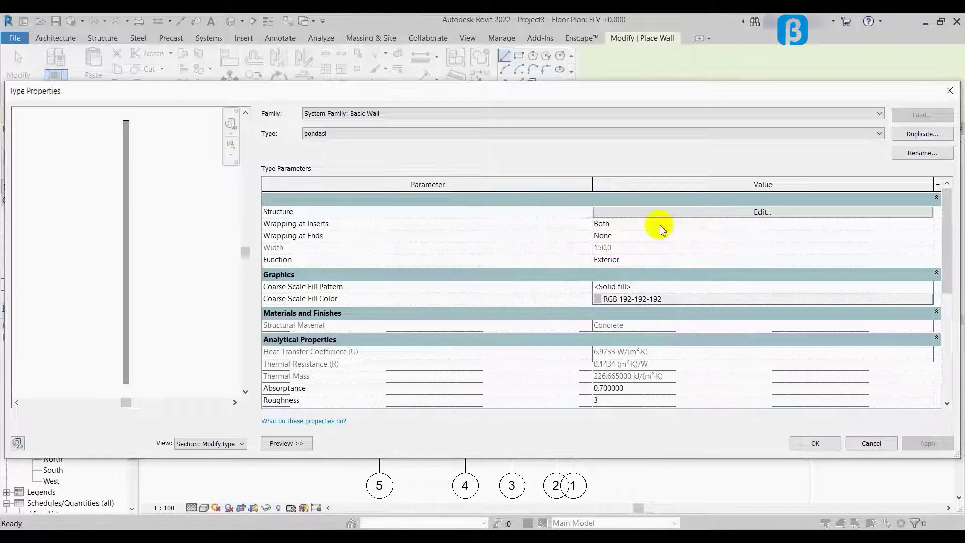
left_click(666, 212)
left_click(520, 216)
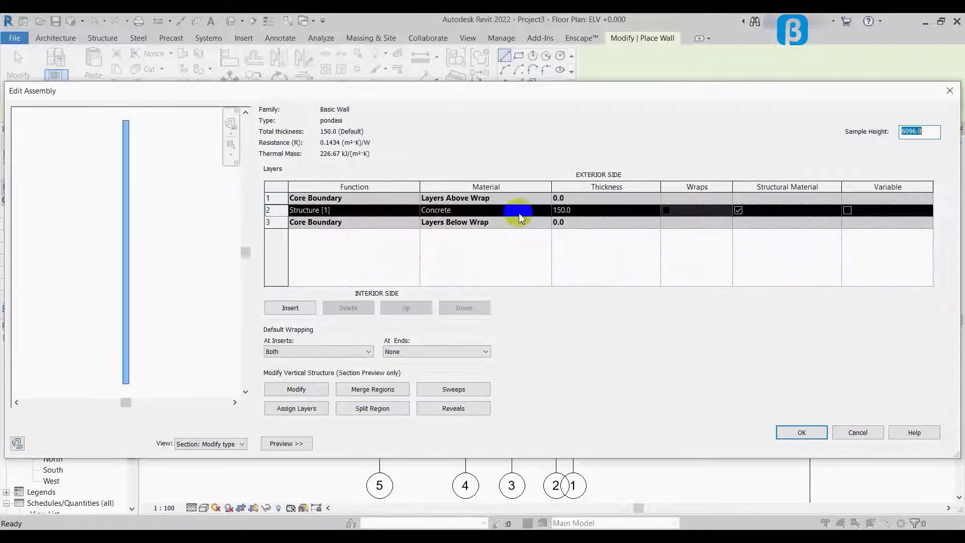
left_click(547, 210)
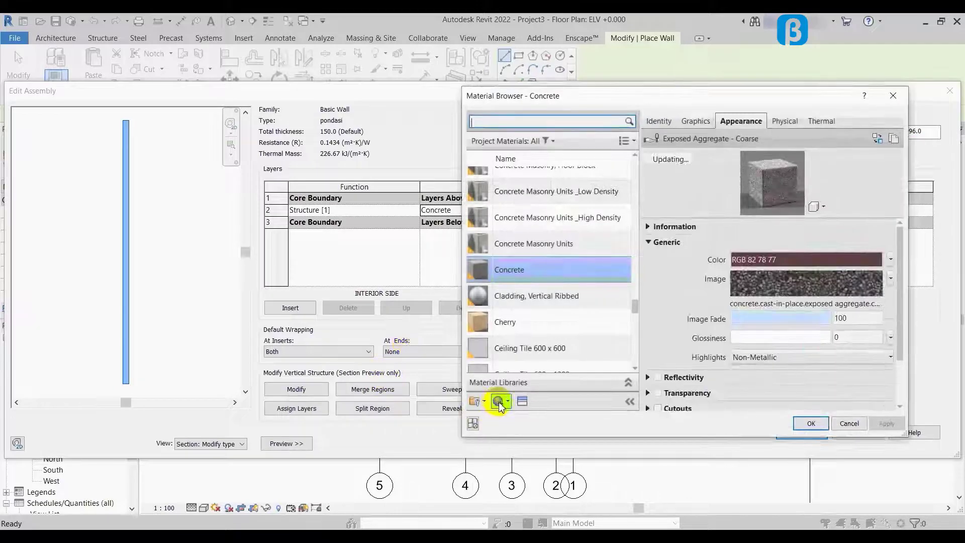
left_click(500, 406)
right_click(534, 274)
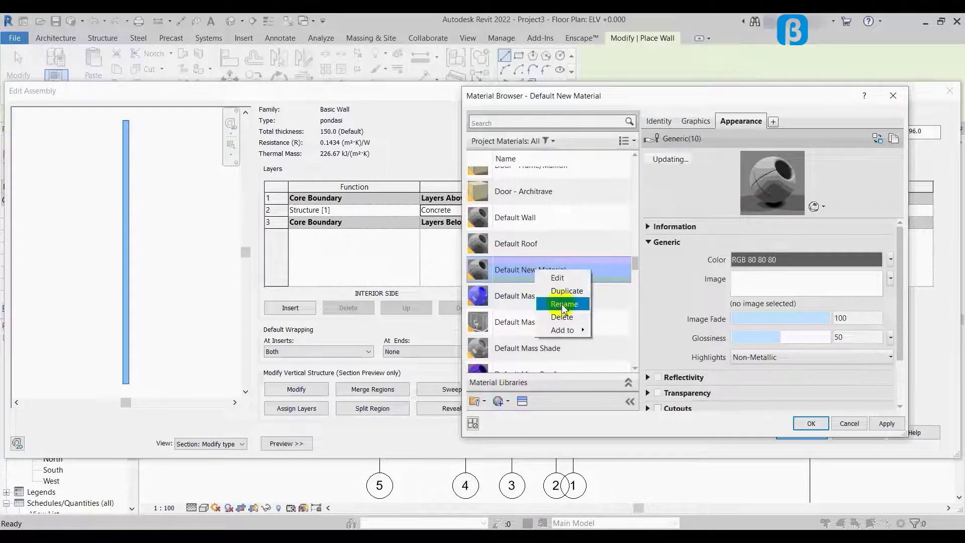
left_click(563, 304)
type("batu k")
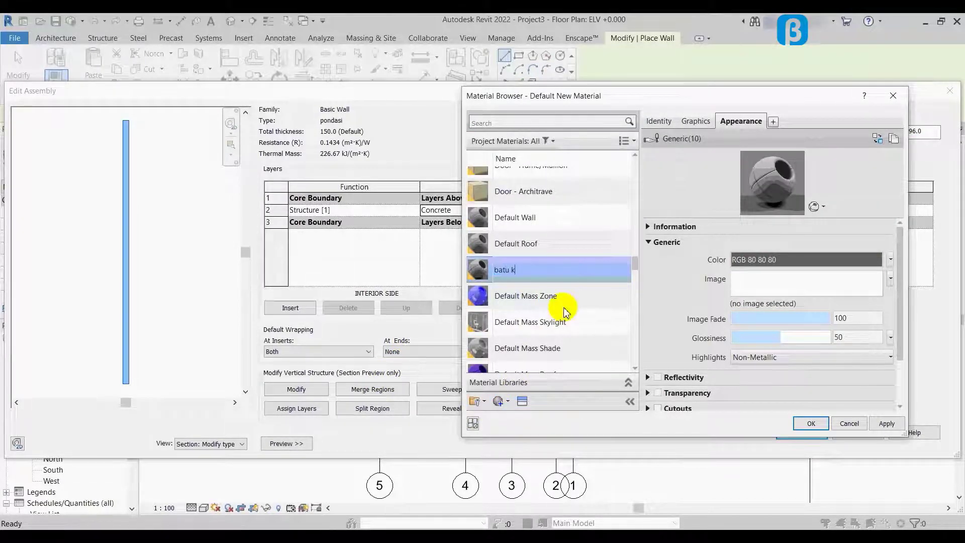
type("ali")
key("Return")
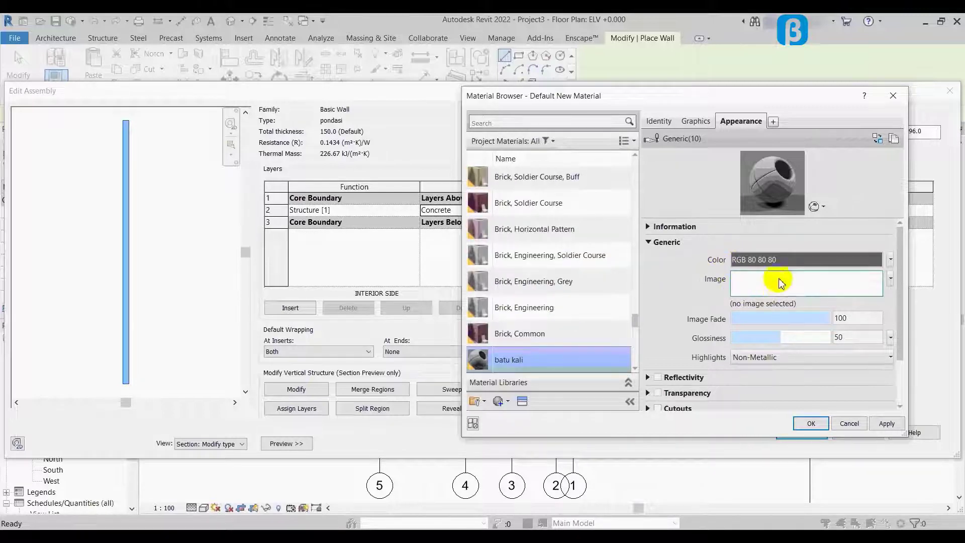
Step: Texture batu kali with the batu kali image and apply it to the pondasi structure layer
left_click(781, 279)
left_click(390, 222)
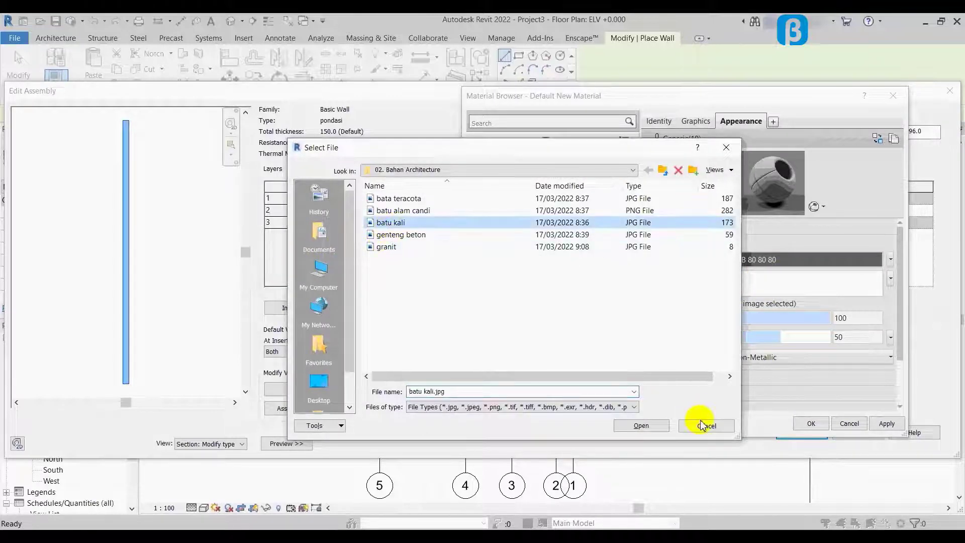
left_click(642, 425)
left_click(811, 425)
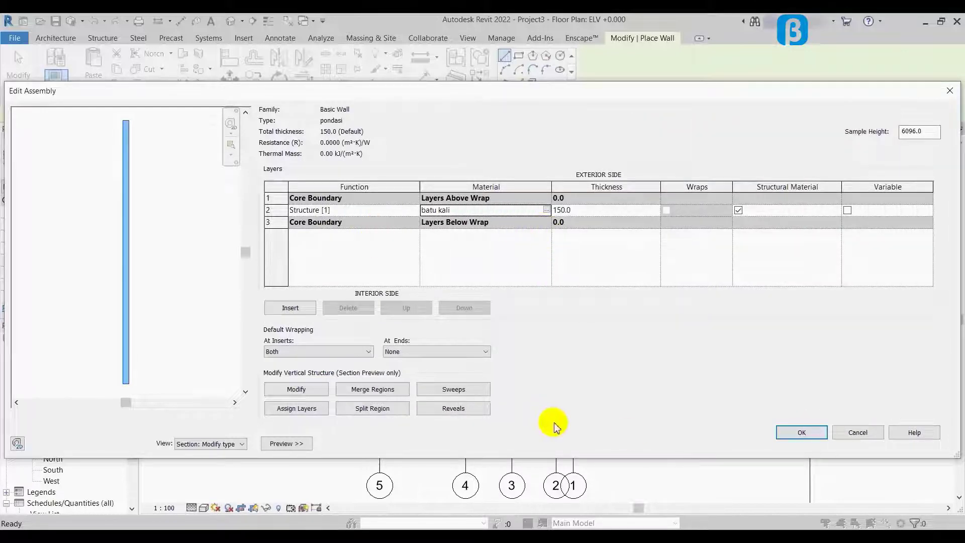
left_click(803, 433)
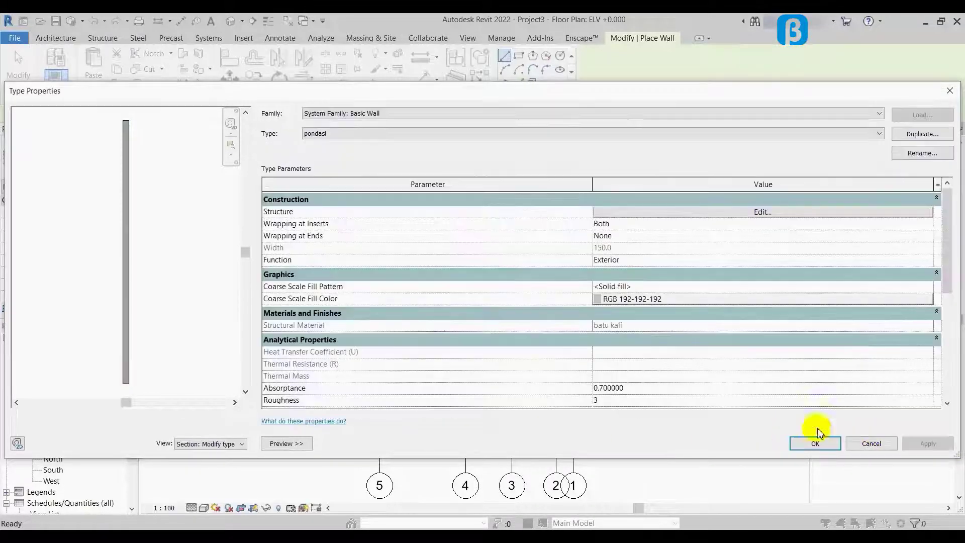
Step: Duplicate the type as 'pasir urug' with a single 900 mm Sand structure layer
left_click(913, 136)
type("pasir urug")
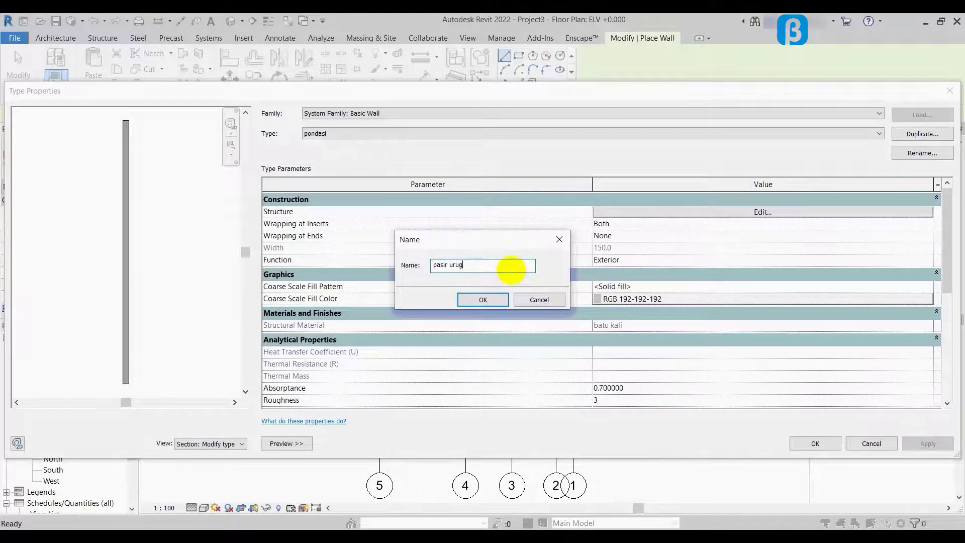
key("Return")
left_click(628, 213)
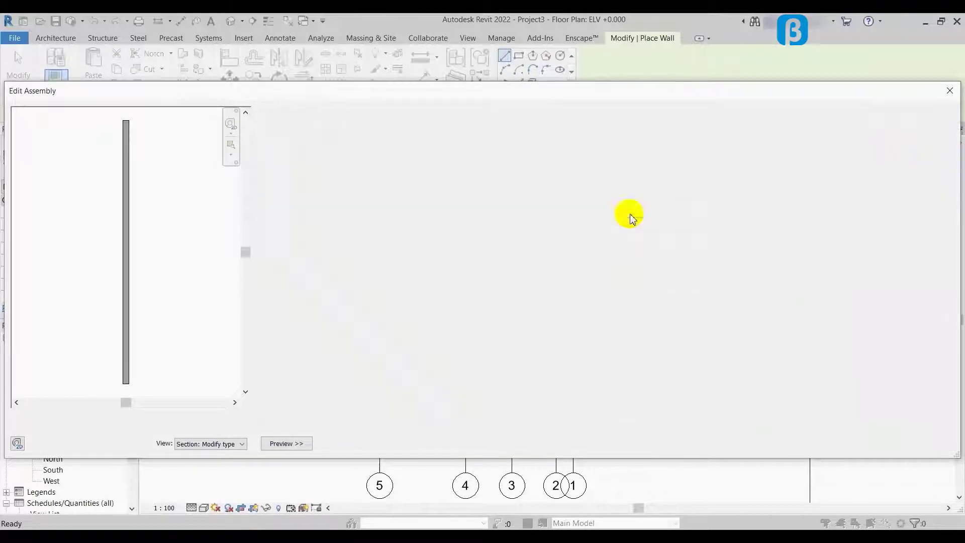
left_click(615, 210)
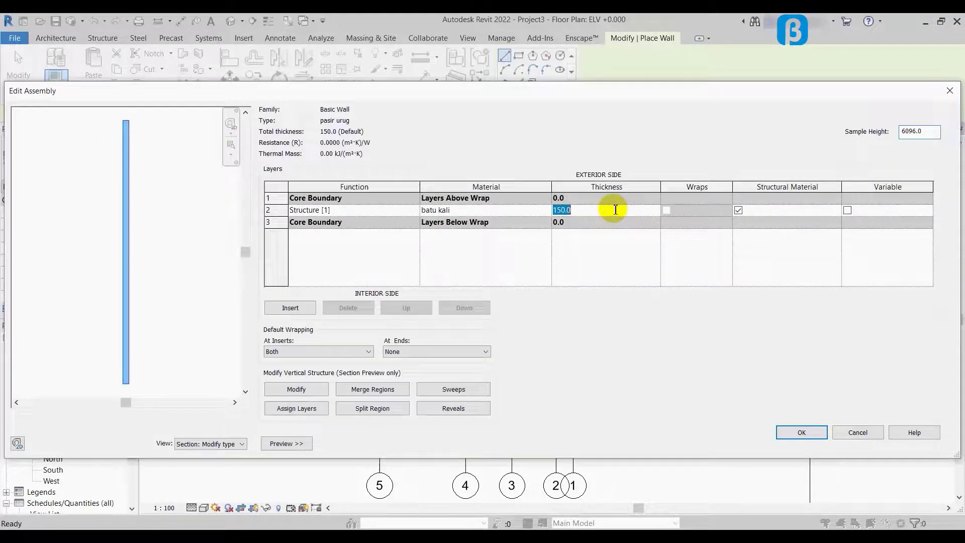
type("00")
key("Tab")
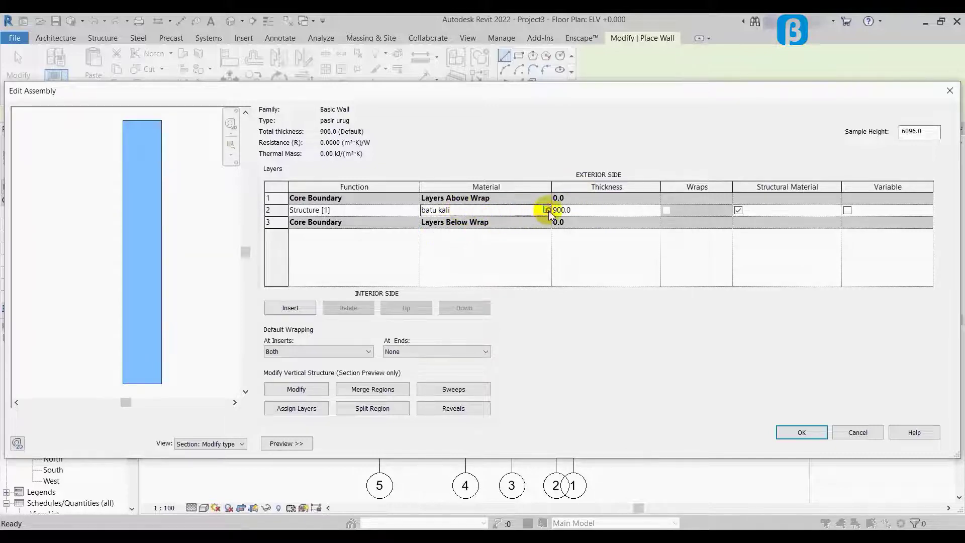
left_click(548, 210)
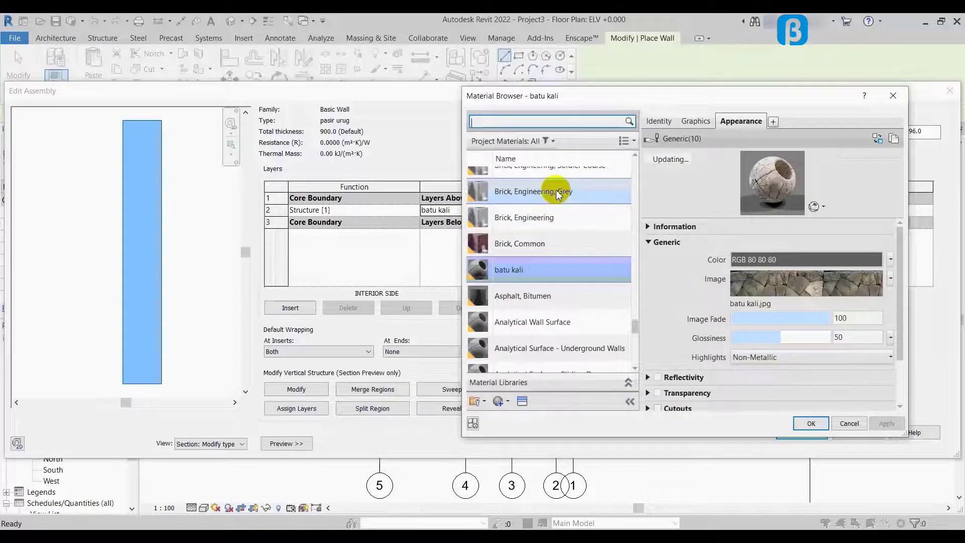
type("sand")
left_click(547, 197)
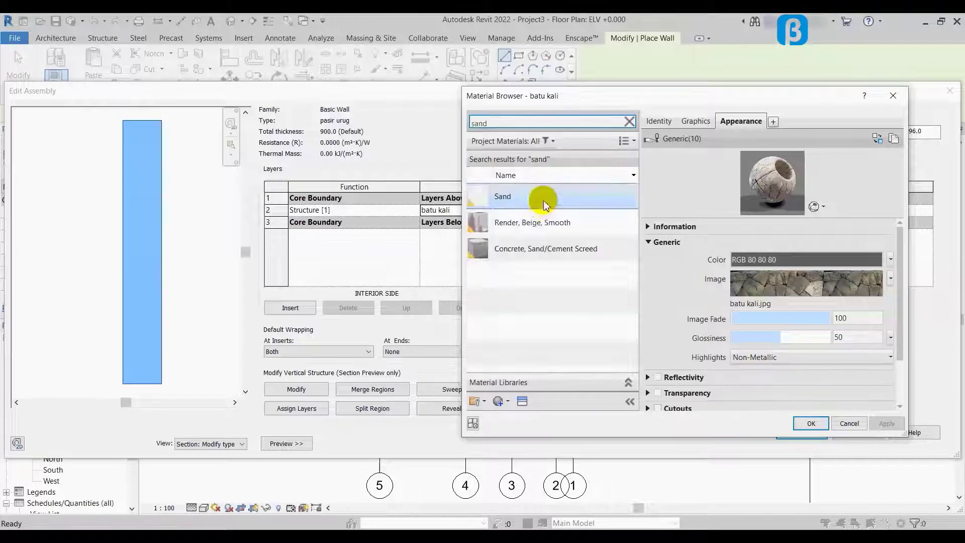
left_click(810, 423)
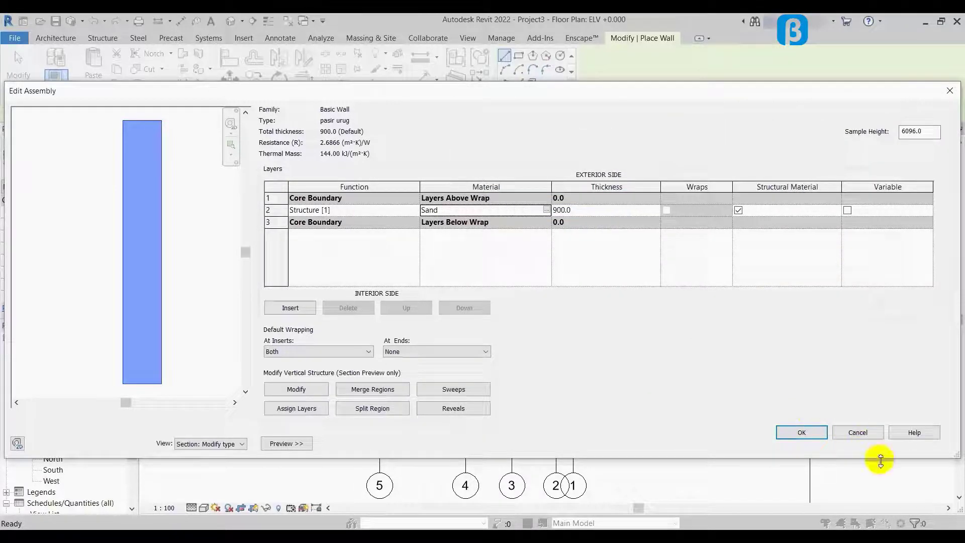
left_click(802, 432)
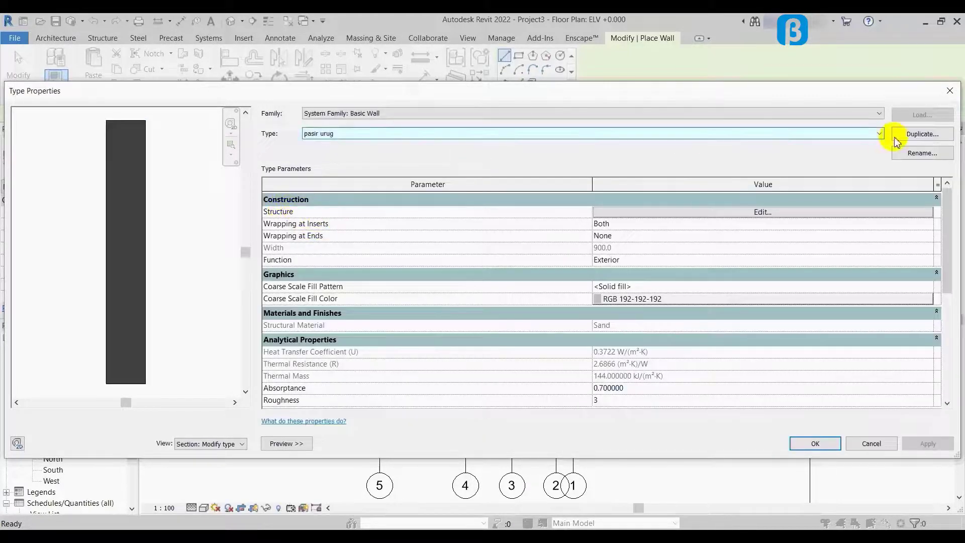
Step: Switch to the pondasi type and thicken its batu kali structure layer to 250 mm
left_click(879, 133)
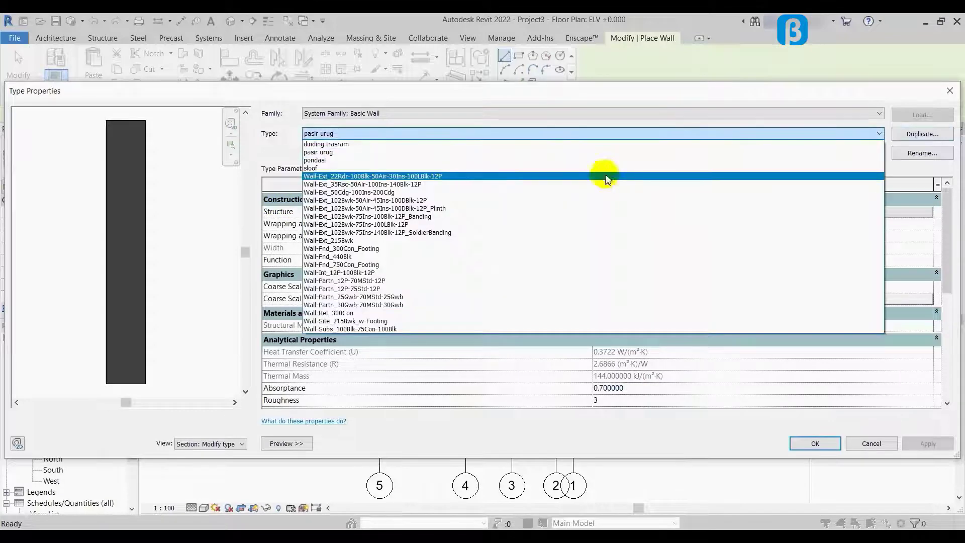
left_click(375, 160)
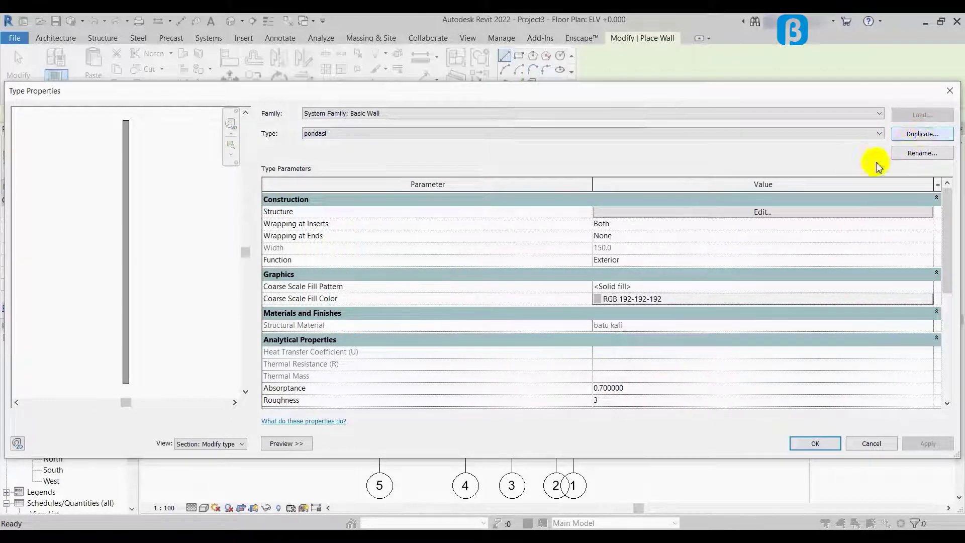
left_click(784, 212)
left_click(579, 210)
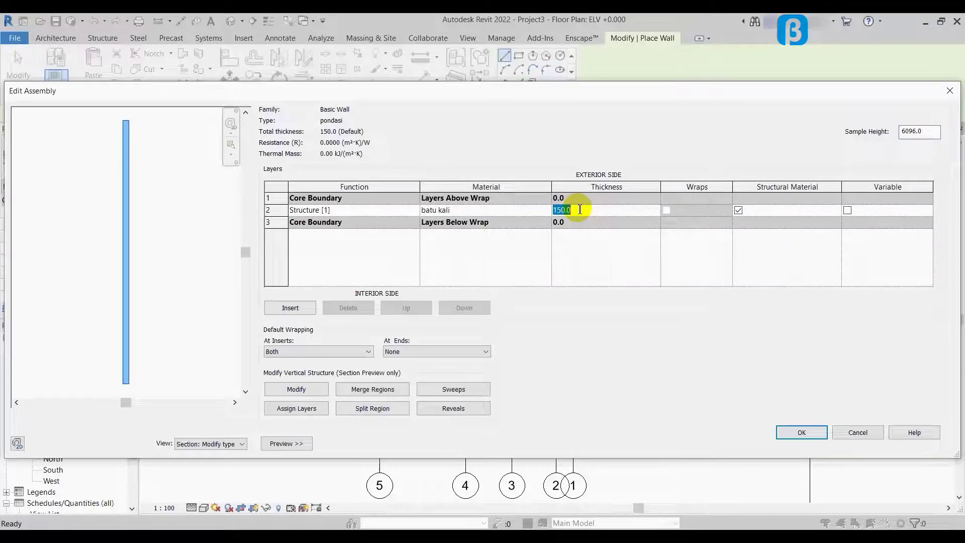
key("Tab")
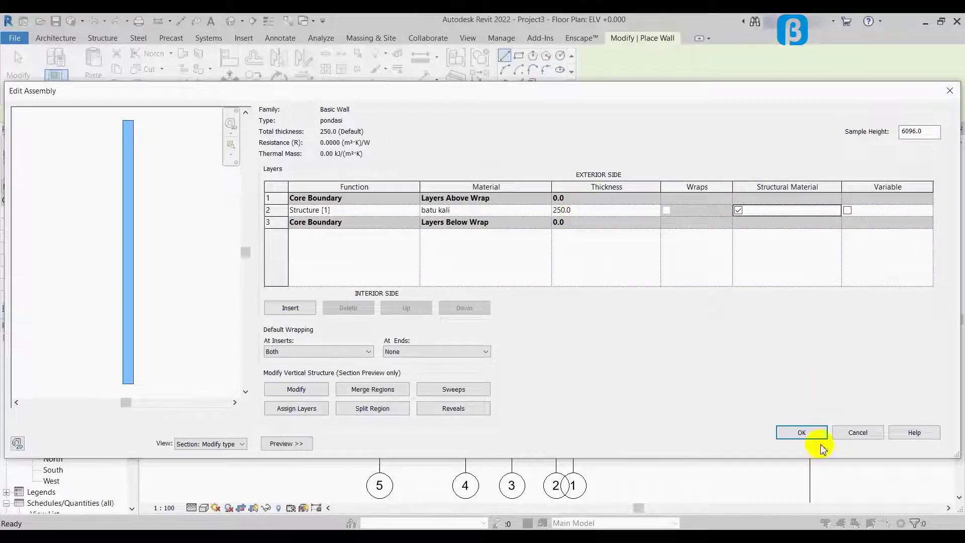
left_click(810, 435)
scroll(432, 281, "down", 1)
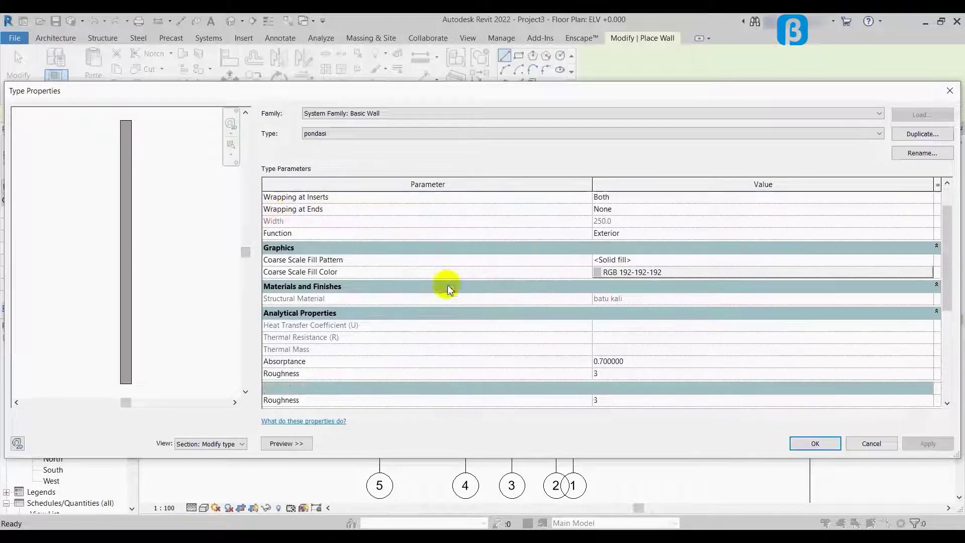
scroll(711, 345, "up", 2)
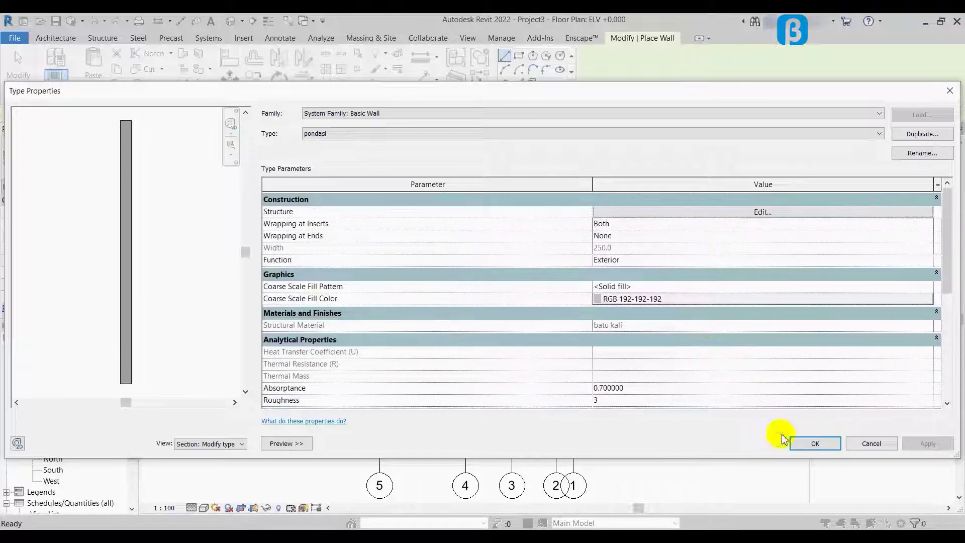
left_click(813, 442)
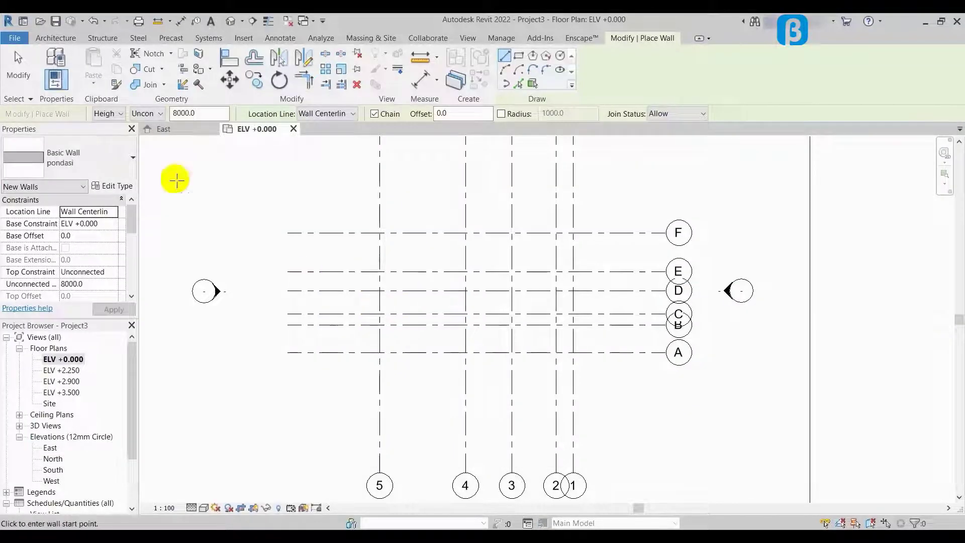
Step: Create a new family from the Metric Profile.rft template
left_click(45, 38)
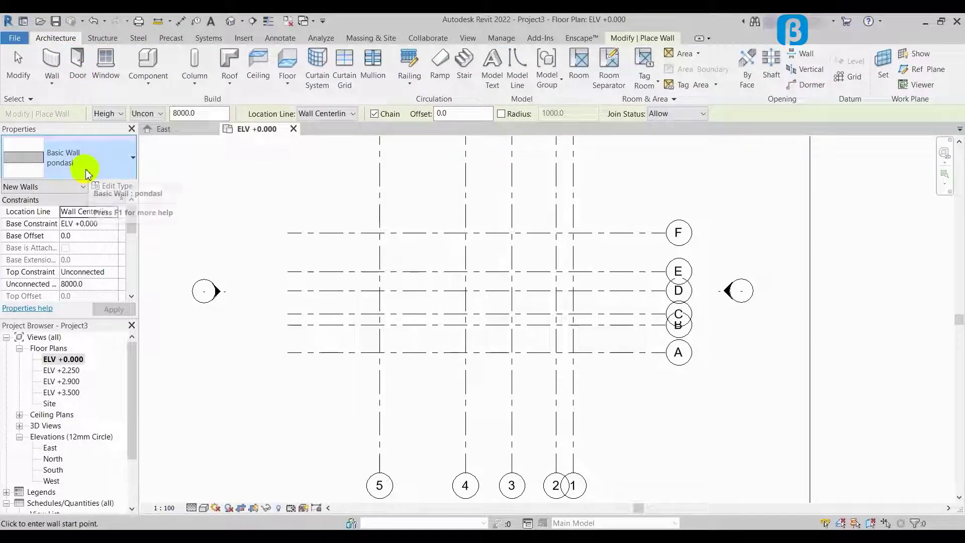
left_click(14, 38)
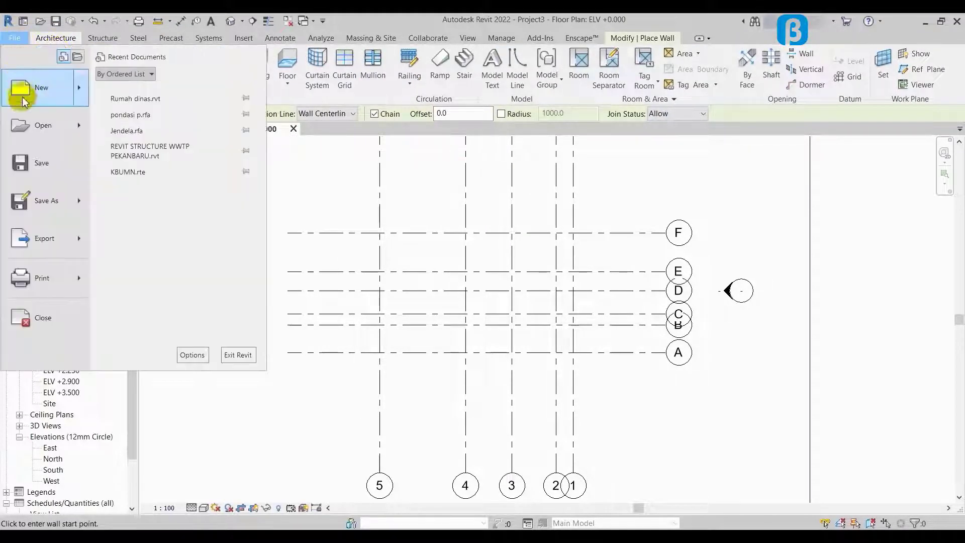
mouse_move(41, 88)
left_click(130, 123)
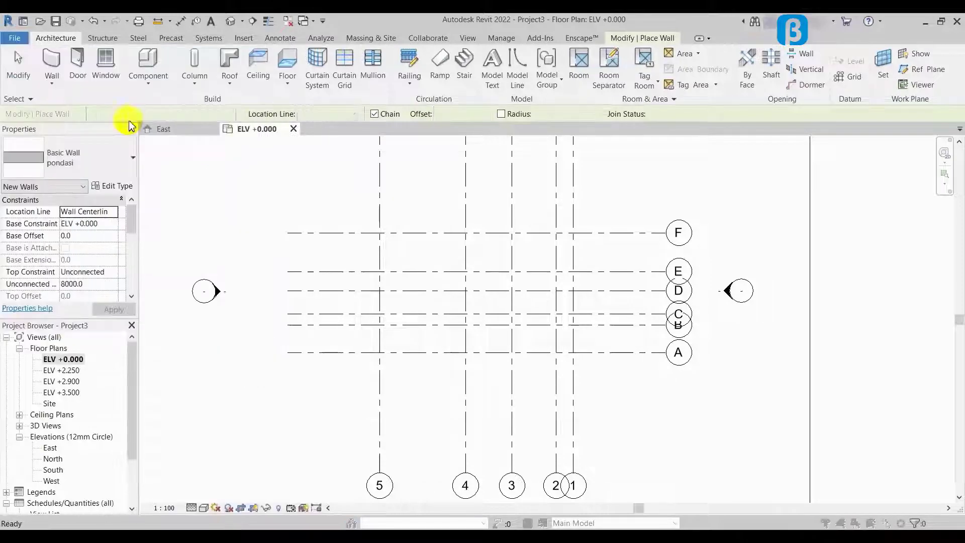
scroll(432, 291, "down", 6)
scroll(452, 317, "down", 5)
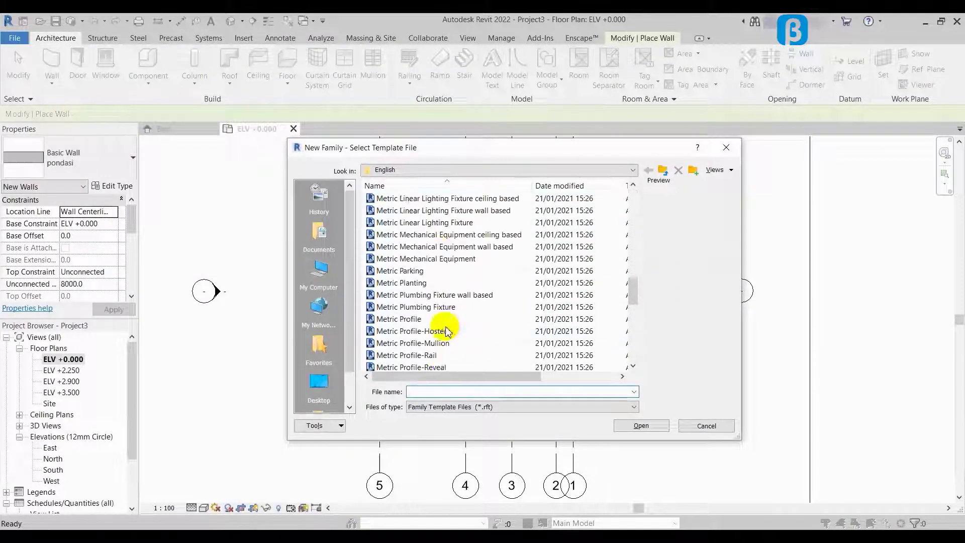
scroll(455, 321, "down", 1)
left_click(441, 282)
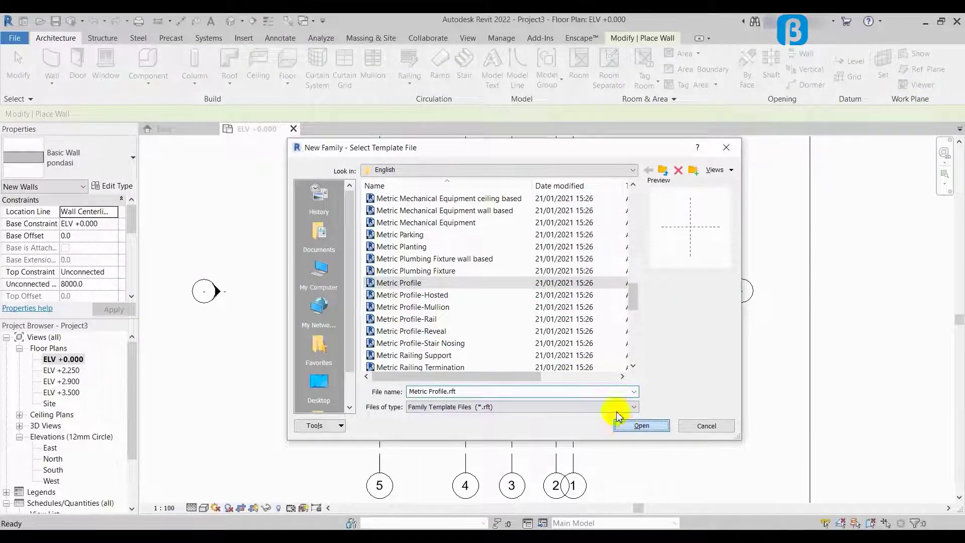
left_click(623, 425)
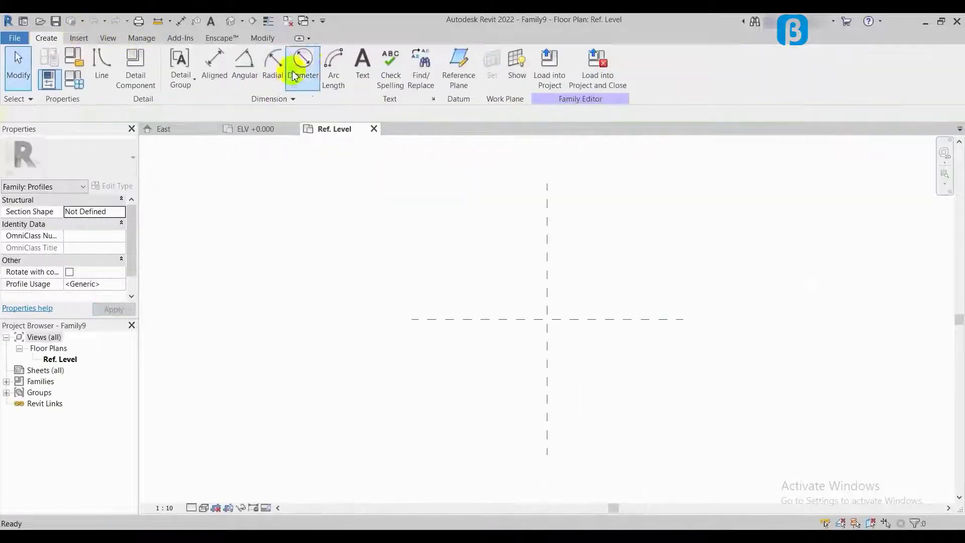
Step: Sketch a triangle 500 tall and 225 wide, then load the profile into Project3
left_click(93, 80)
left_click(547, 319)
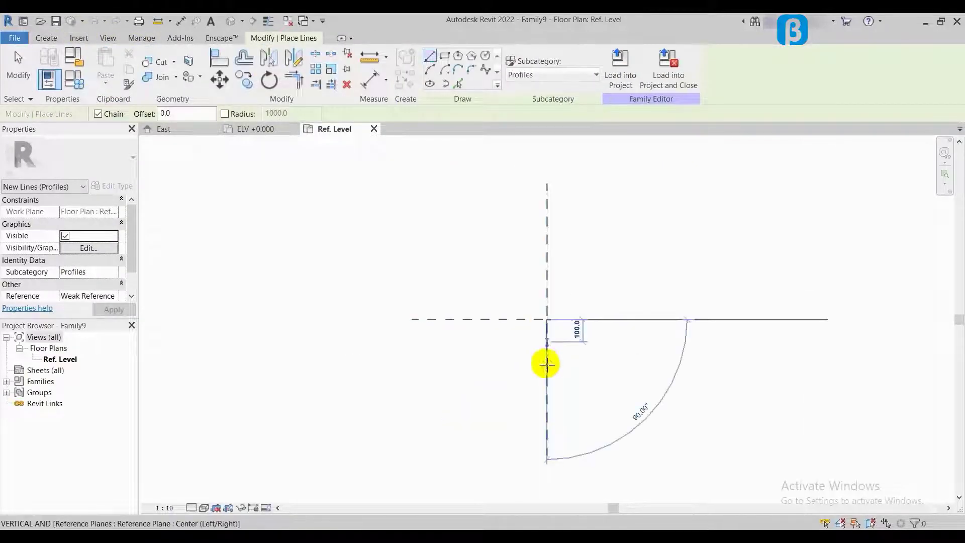
type("500")
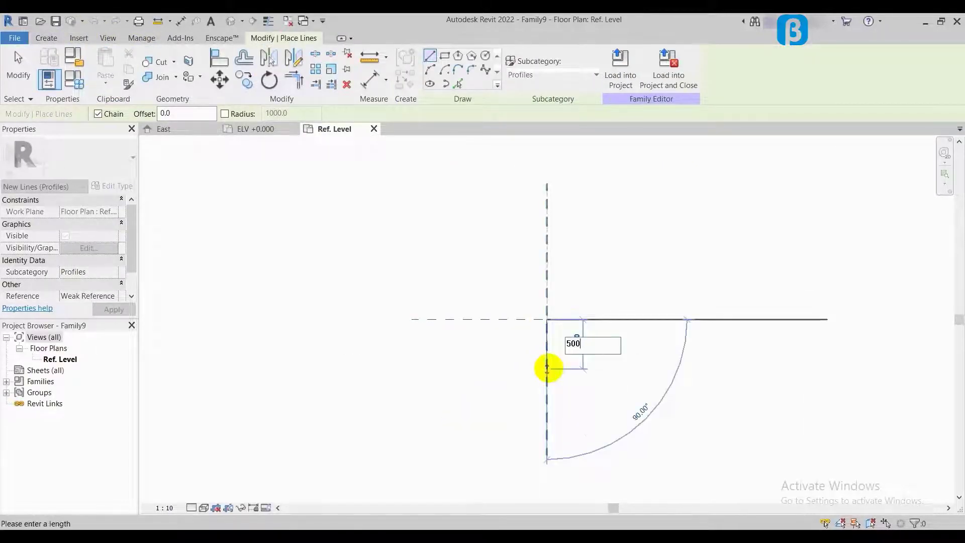
key("Return")
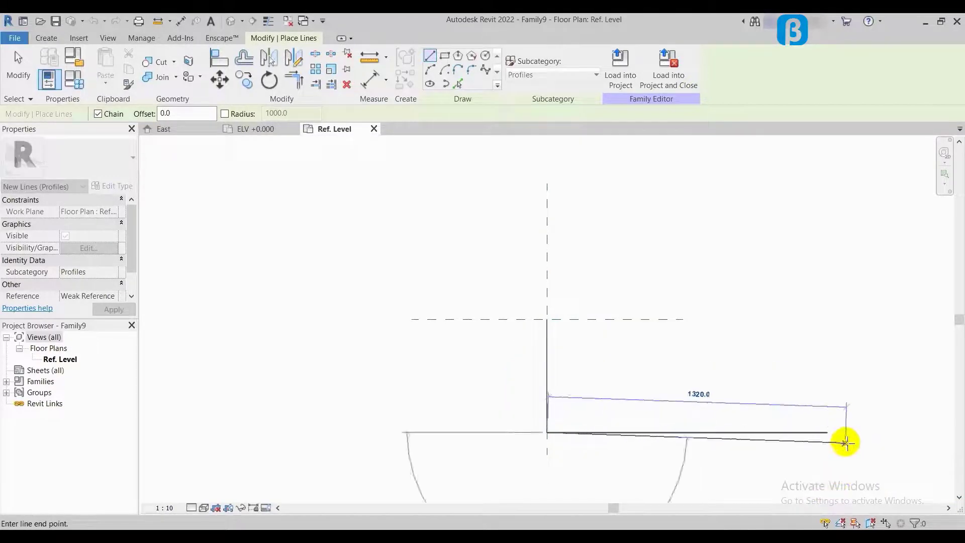
type("2250")
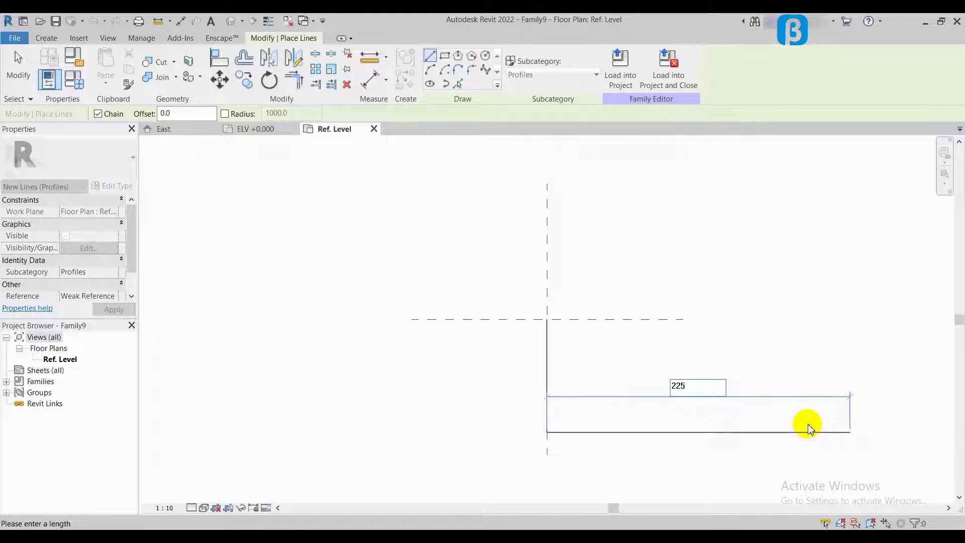
key("Return")
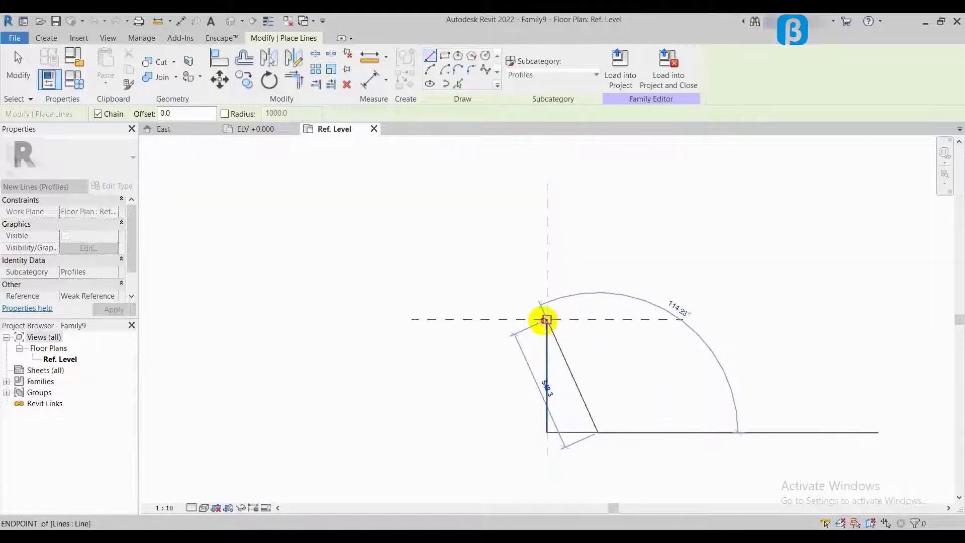
left_click(547, 319)
left_click(620, 65)
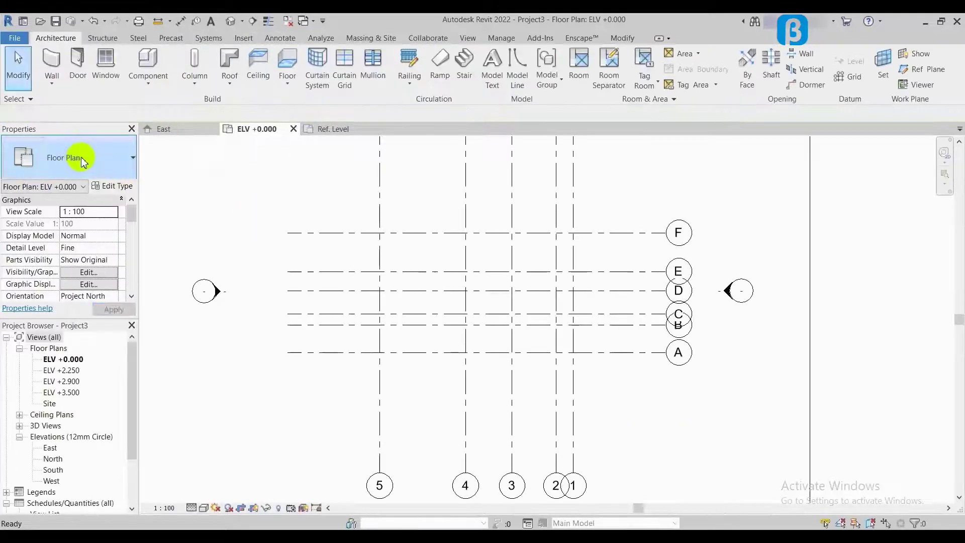
Step: Open the wall sweep settings in the pondasi wall type's structure
left_click(52, 61)
left_click(100, 158)
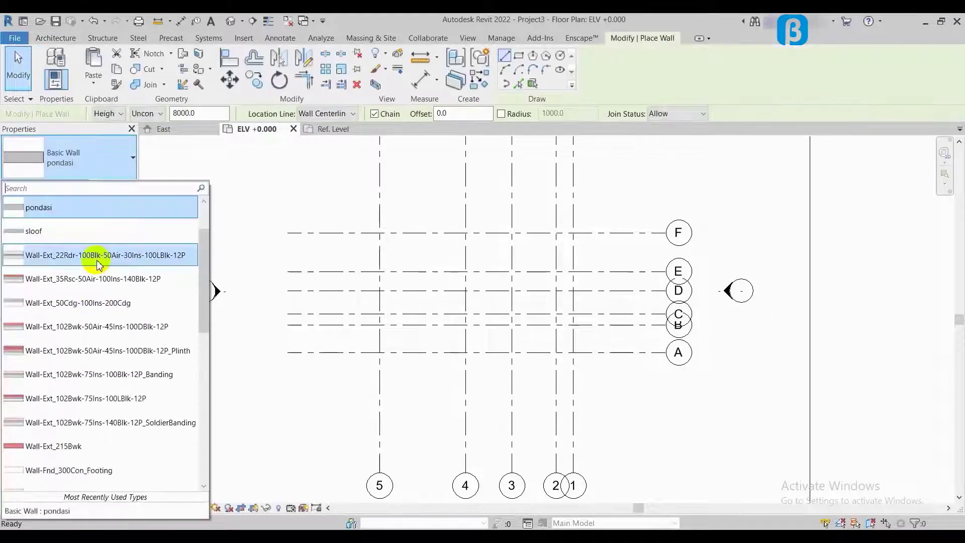
left_click(107, 207)
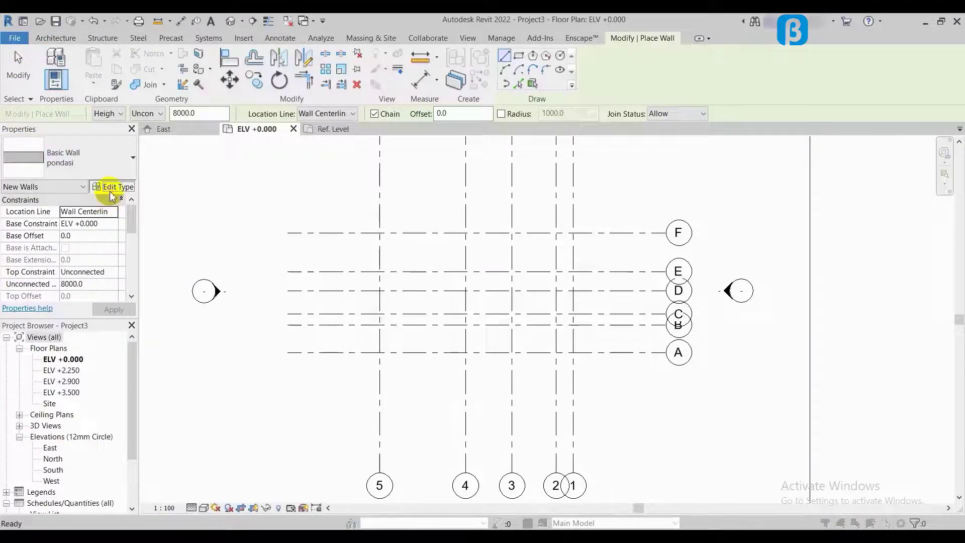
left_click(113, 187)
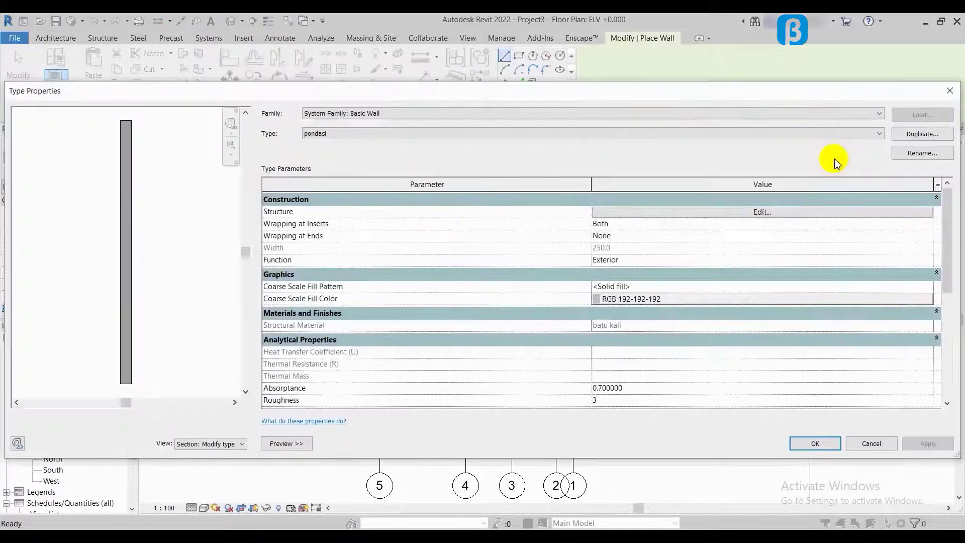
left_click(796, 211)
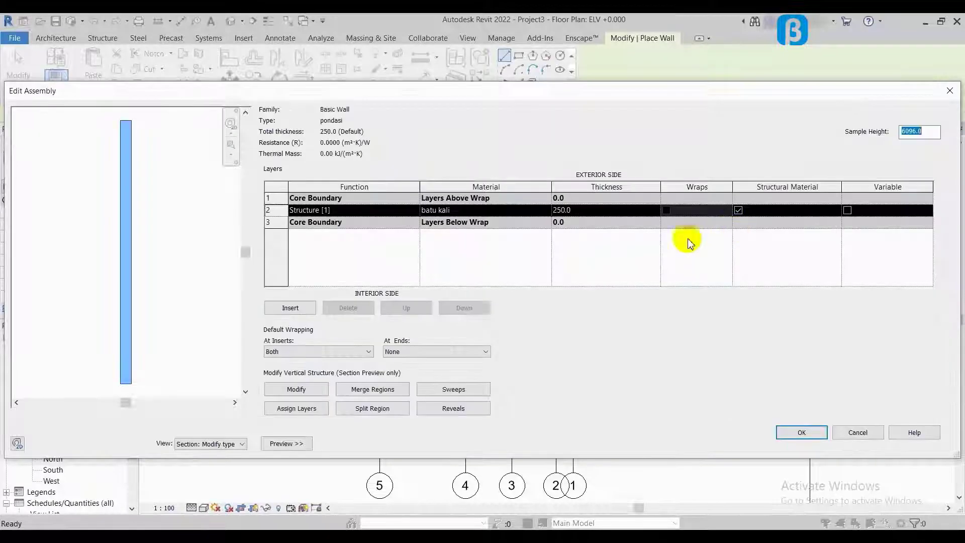
left_click(453, 390)
Step: Add a wall sweep row and set both sweeps' profile to Family9
left_click(676, 317)
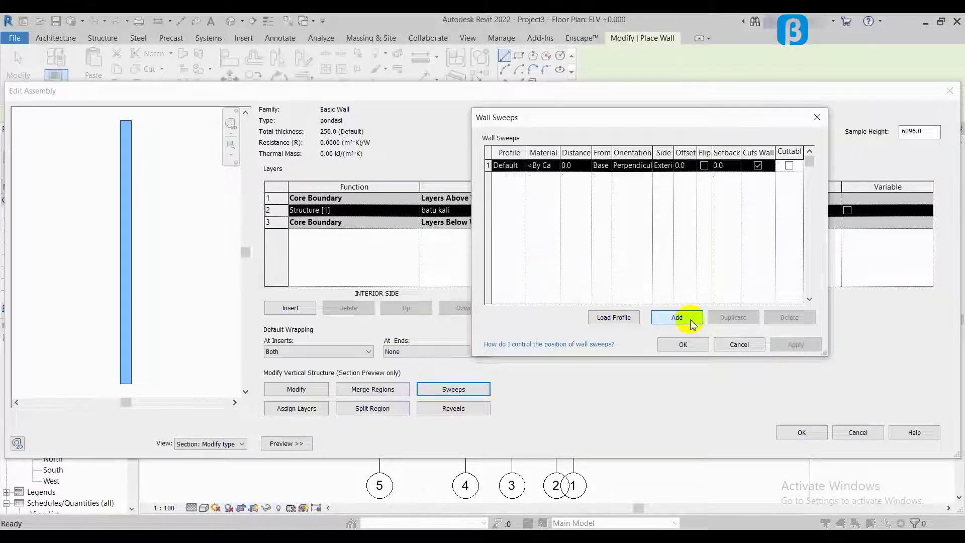
left_click(517, 166)
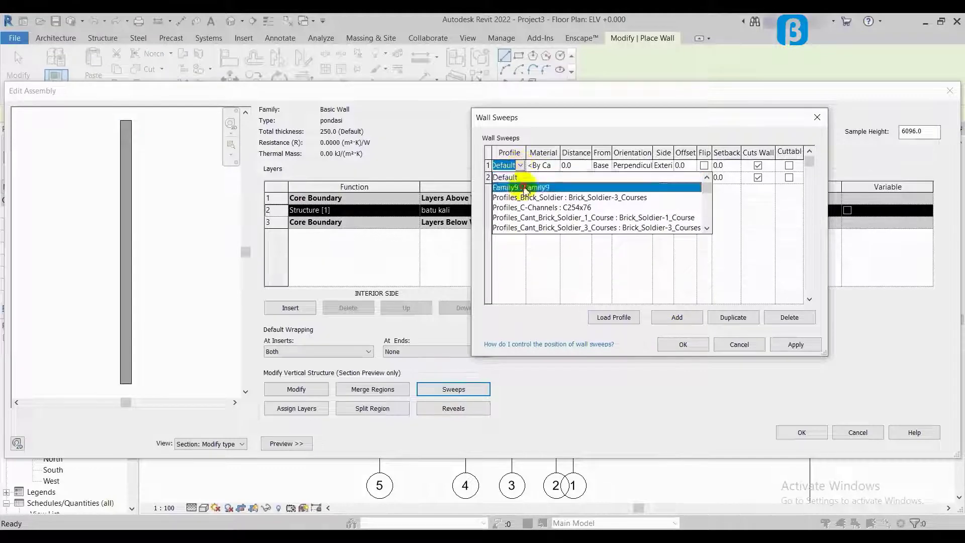
left_click(518, 187)
left_click(507, 178)
left_click(523, 200)
Step: Assign batu kali as the material for both wall sweeps
left_click(542, 177)
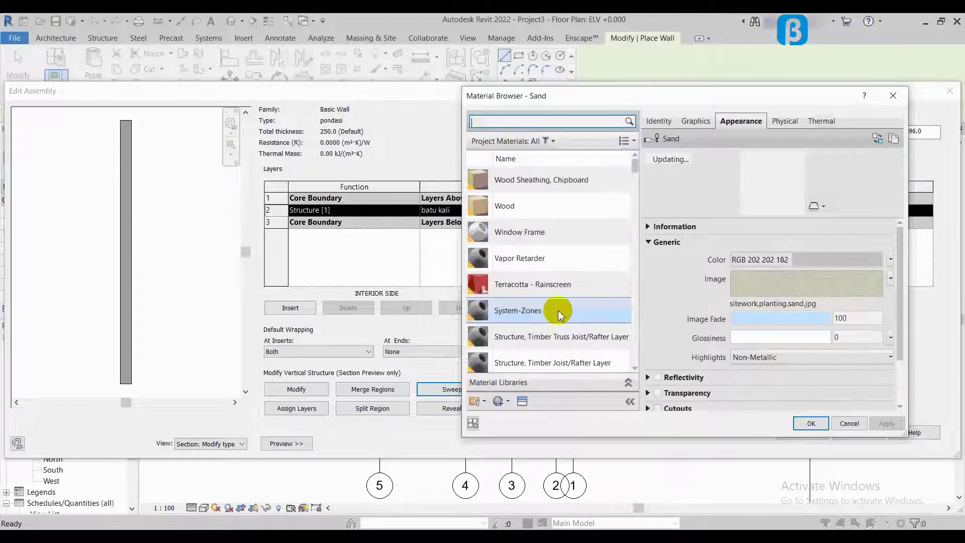
type("ba")
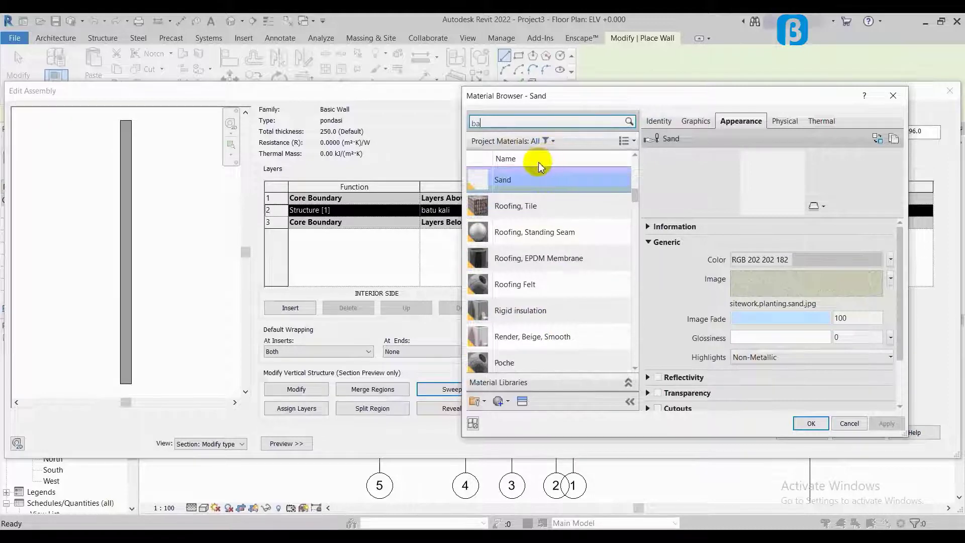
type("t")
left_click(523, 222)
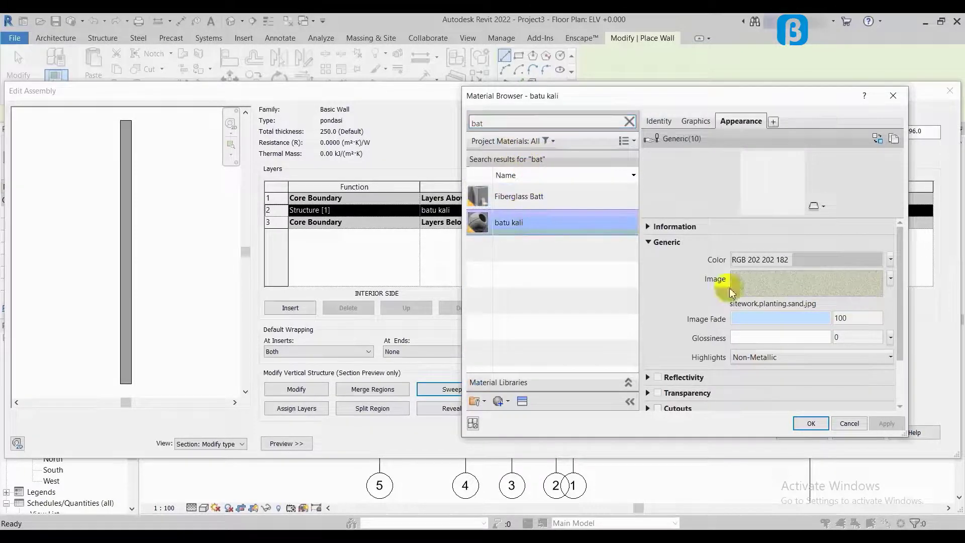
left_click(810, 423)
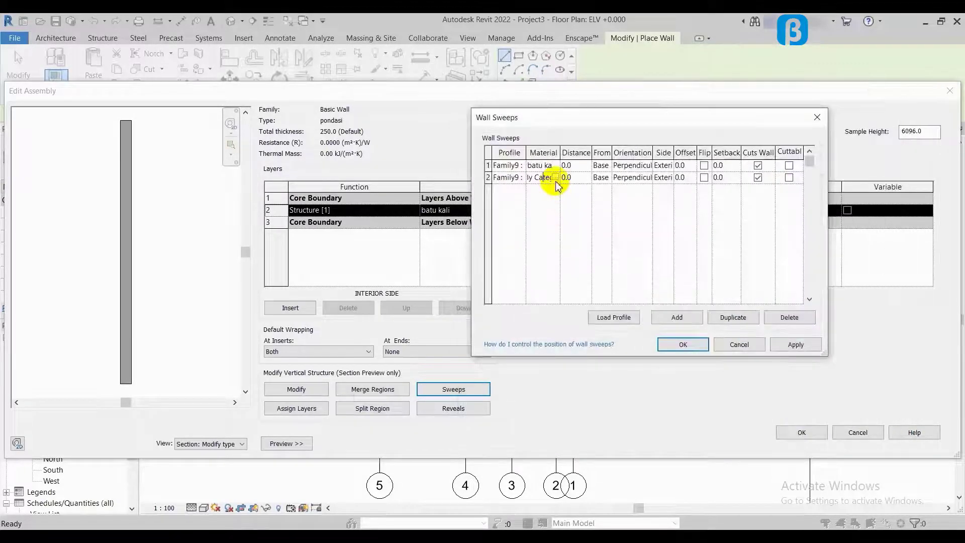
left_click(555, 177)
left_click(804, 419)
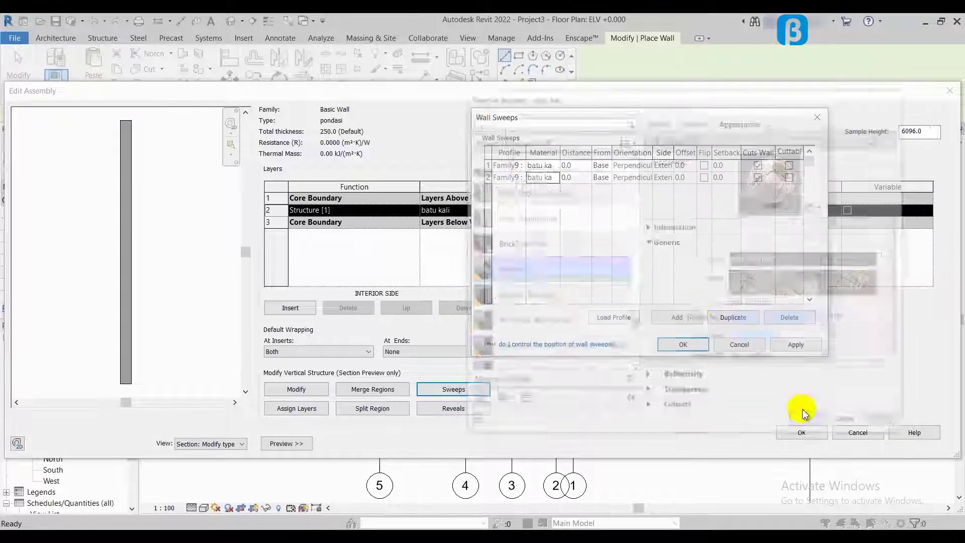
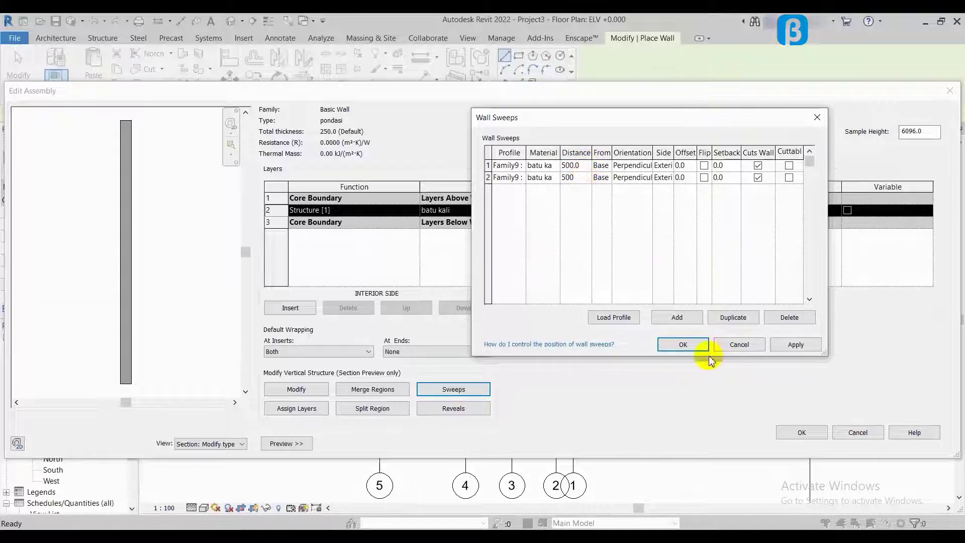
Step: Commit the second batu kali sweep at distance 500 and save the pondasi wall type
left_click(665, 166)
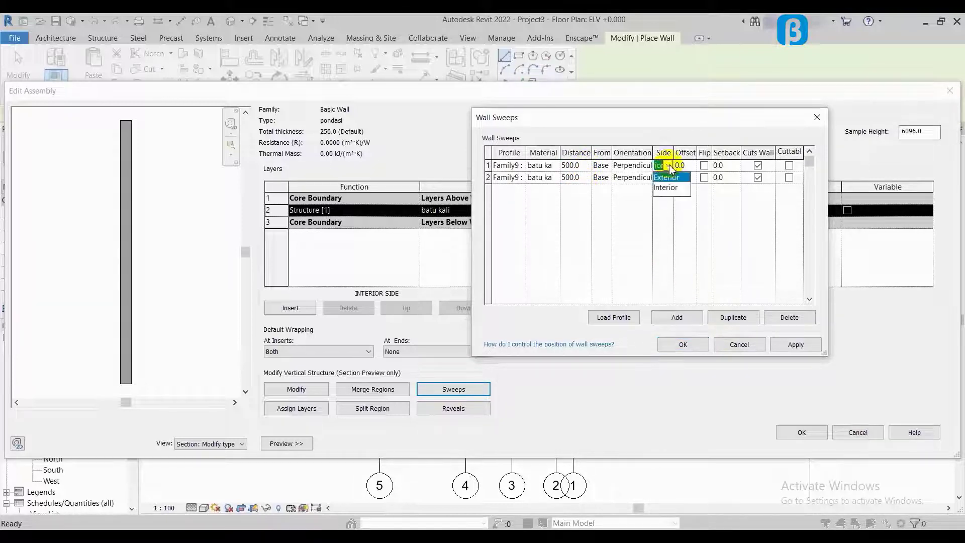
left_click(684, 344)
left_click(802, 433)
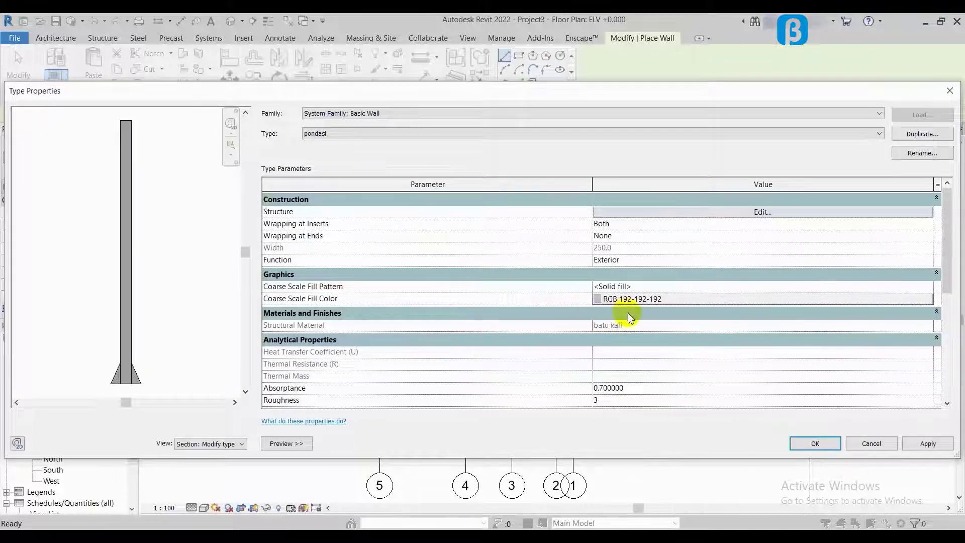
scroll(630, 317, "down", 2)
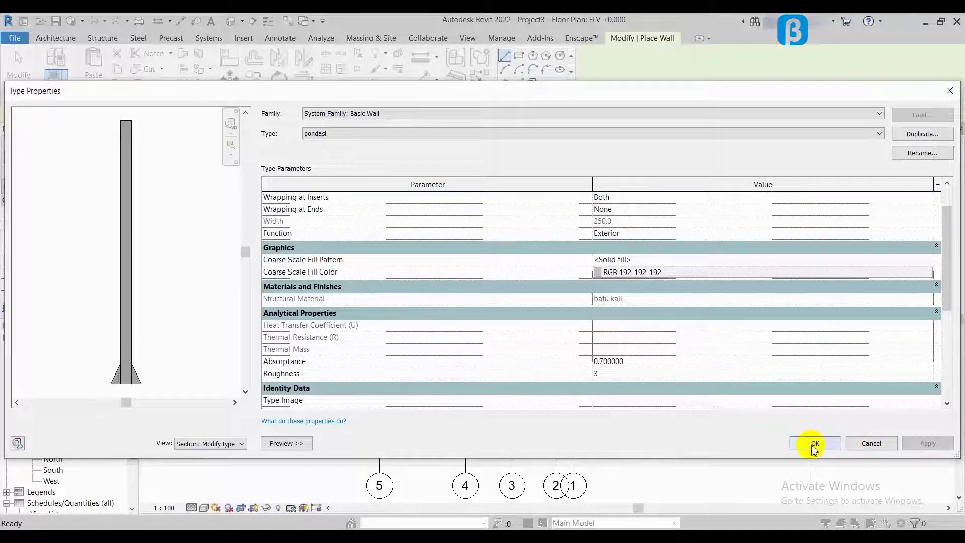
left_click(812, 445)
Step: Select the Stacked_Wall-Typ_Cavity_w-Footing stacked wall type
left_click(75, 158)
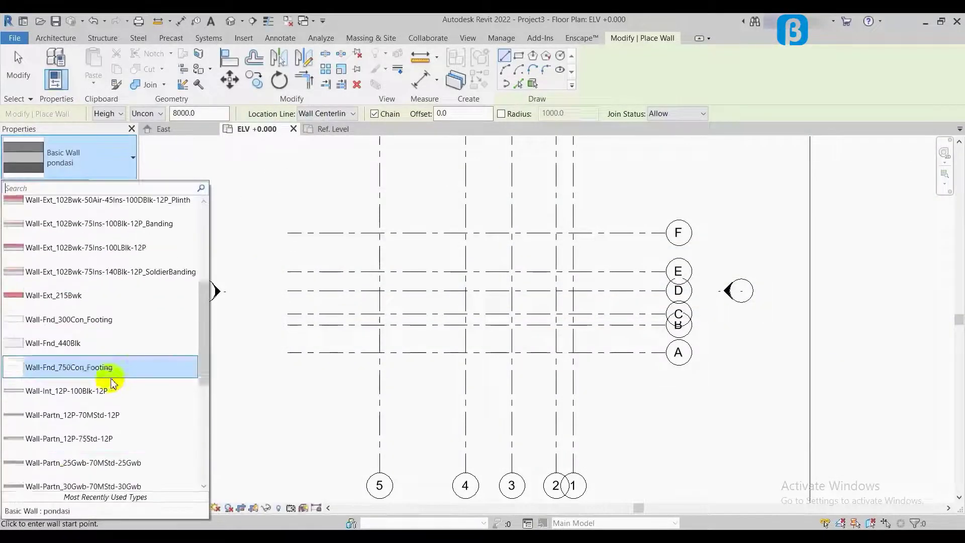
scroll(95, 417, "down", 5)
scroll(78, 452, "down", 3)
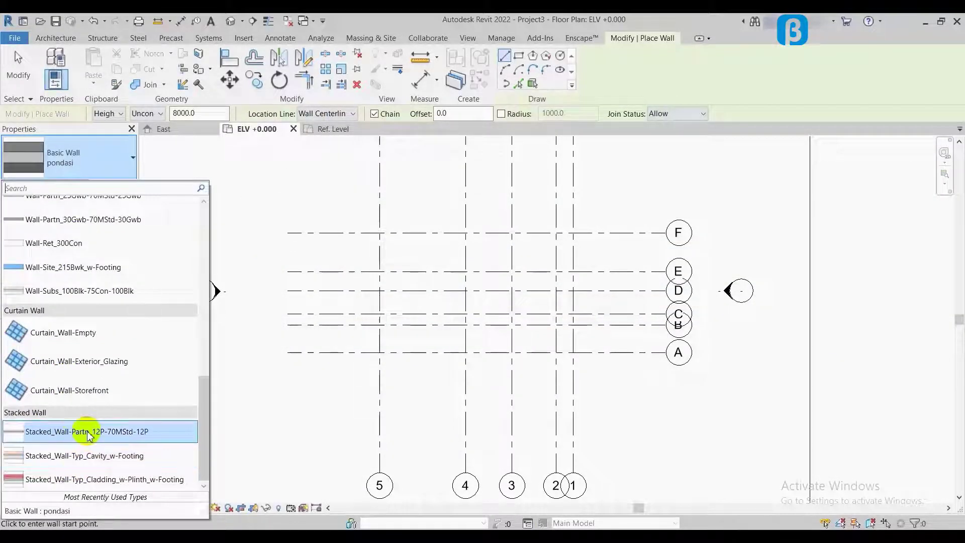
left_click(85, 455)
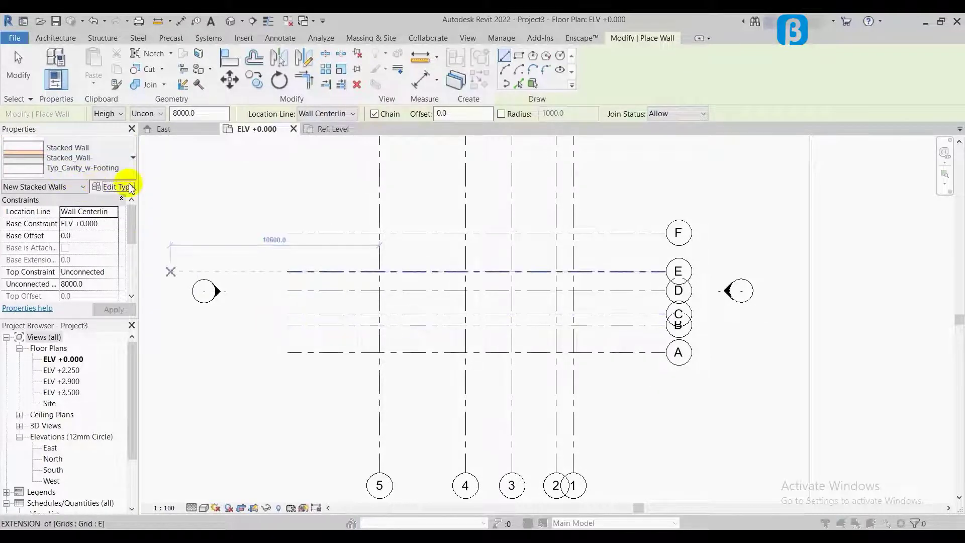
Step: Duplicate it as 'pondasi-dinding trasram' and open its stacked wall assembly
left_click(114, 186)
left_click(934, 135)
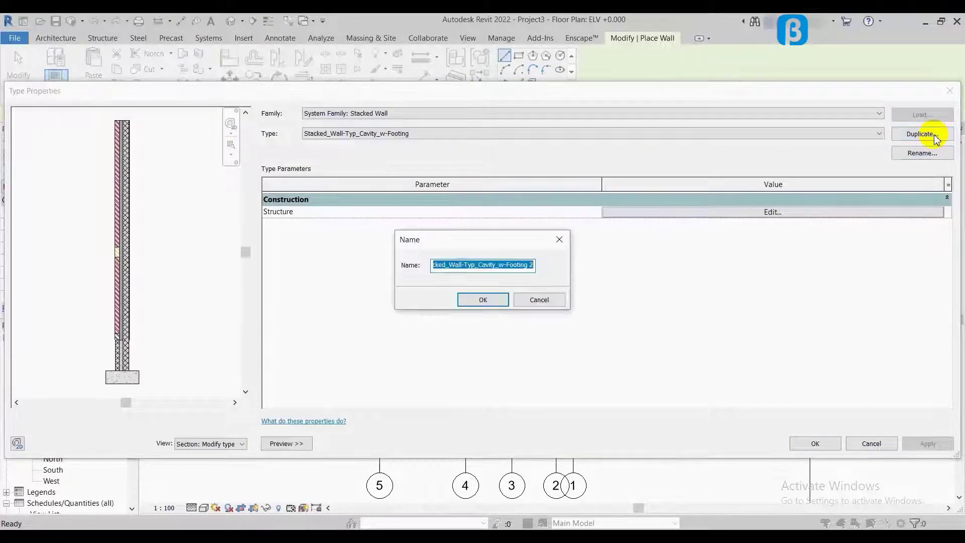
type("pondasi-dinding trast")
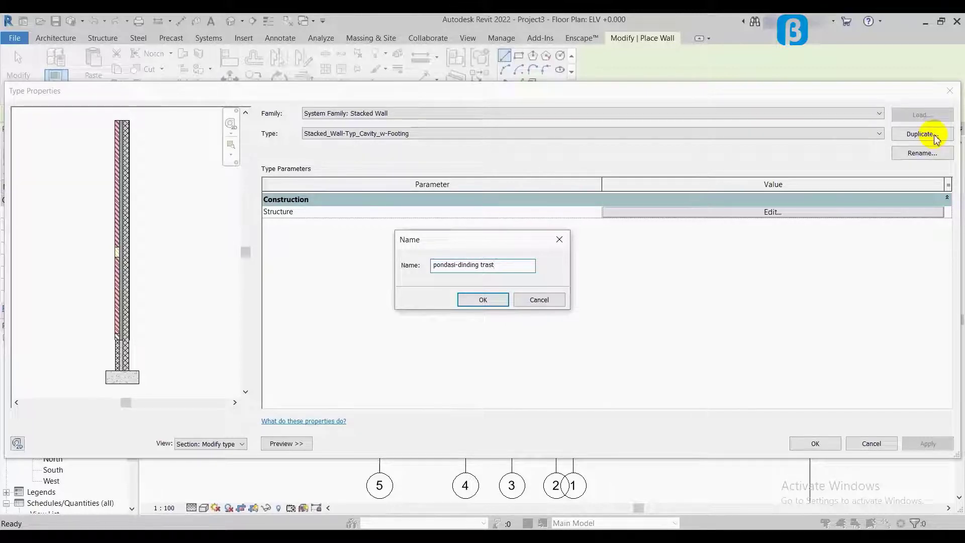
type("m")
key("Return")
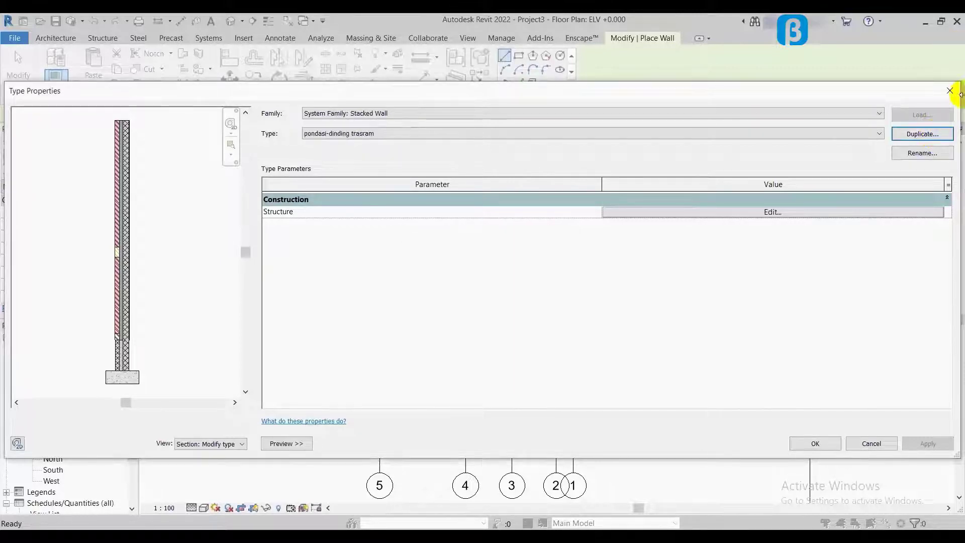
left_click(761, 213)
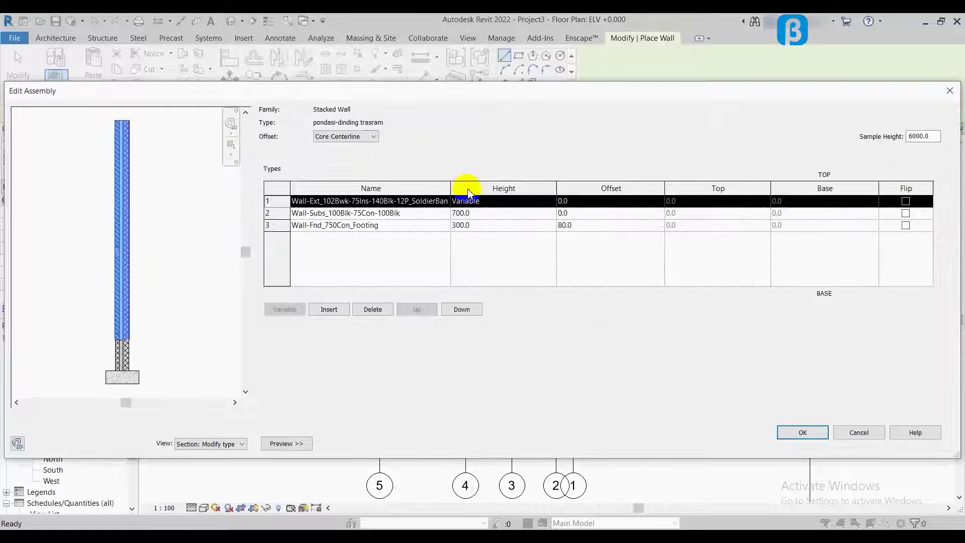
Step: Set the top three stack rows to dinding trasram, sloof and pondasi
left_click(442, 201)
scroll(402, 226, "up", 3)
scroll(394, 229, "up", 3)
left_click(407, 213)
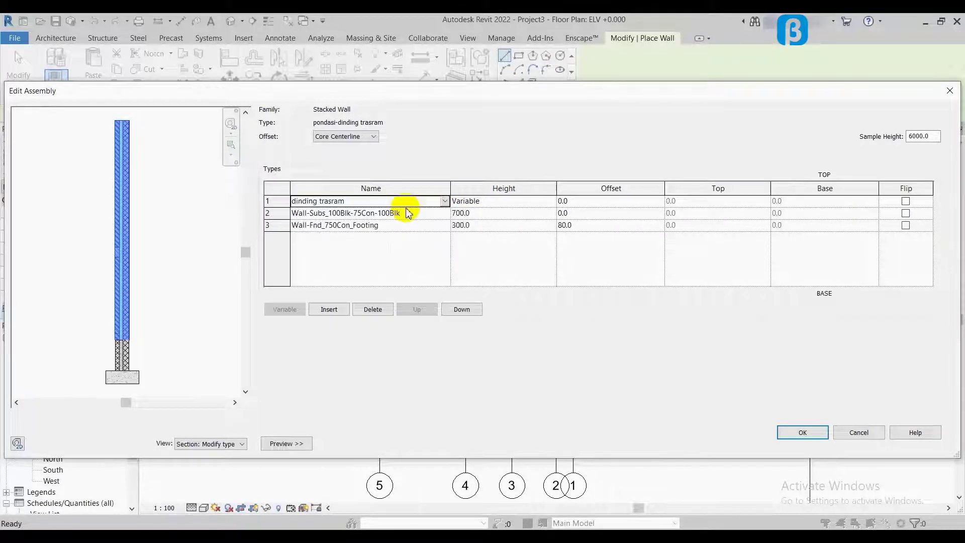
left_click(444, 212)
scroll(405, 265, "up", 5)
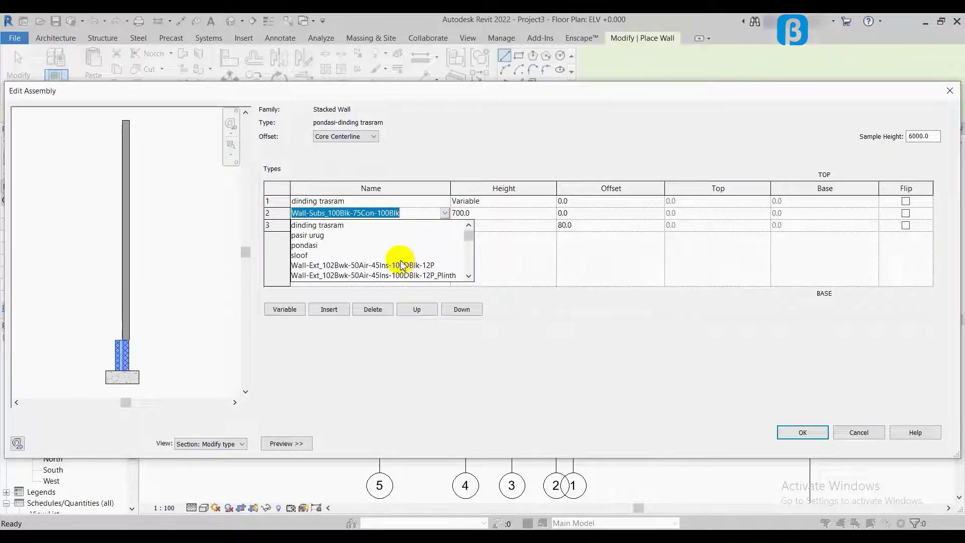
left_click(402, 254)
left_click(430, 225)
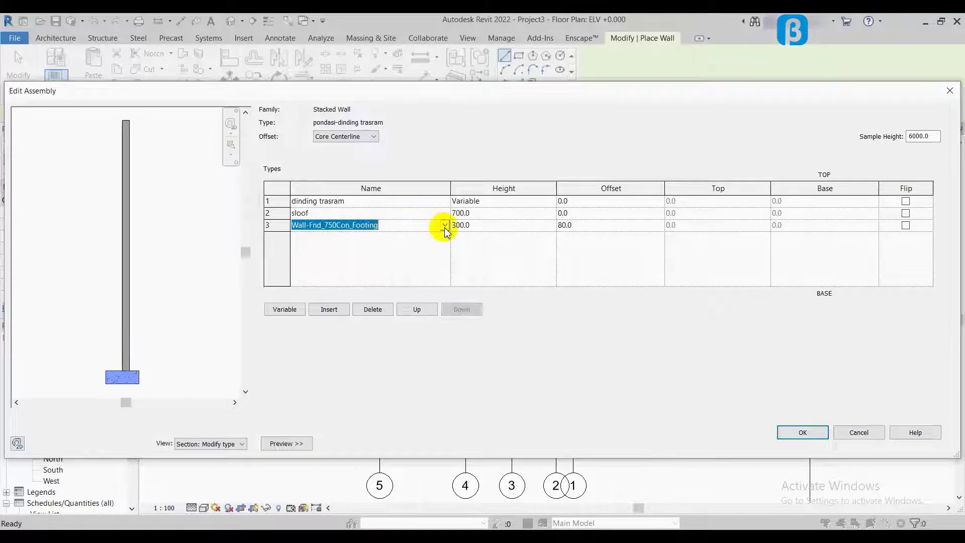
scroll(409, 268, "up", 3)
scroll(384, 270, "up", 3)
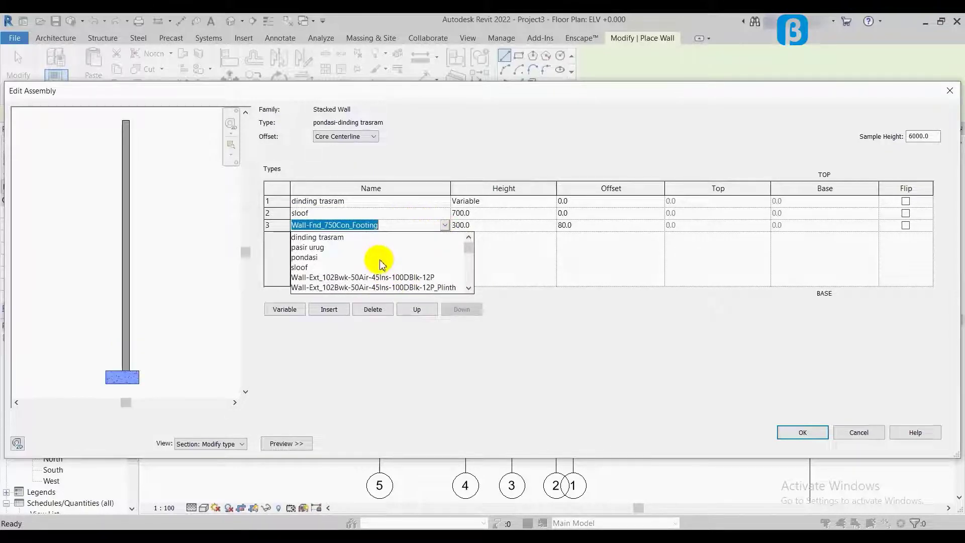
left_click(380, 257)
left_click(508, 317)
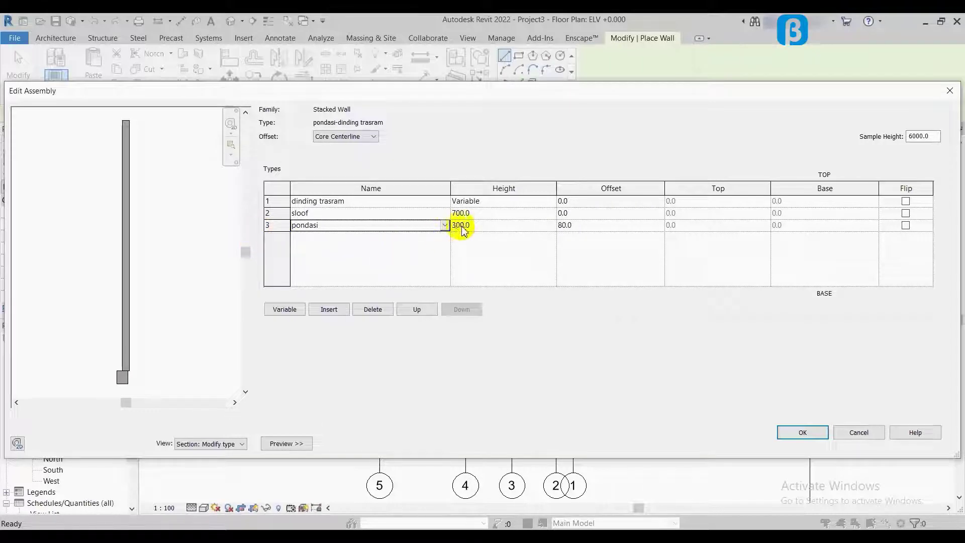
Step: Give pondasi a 0 offset and insert a fourth pasir urug row
left_click(597, 229)
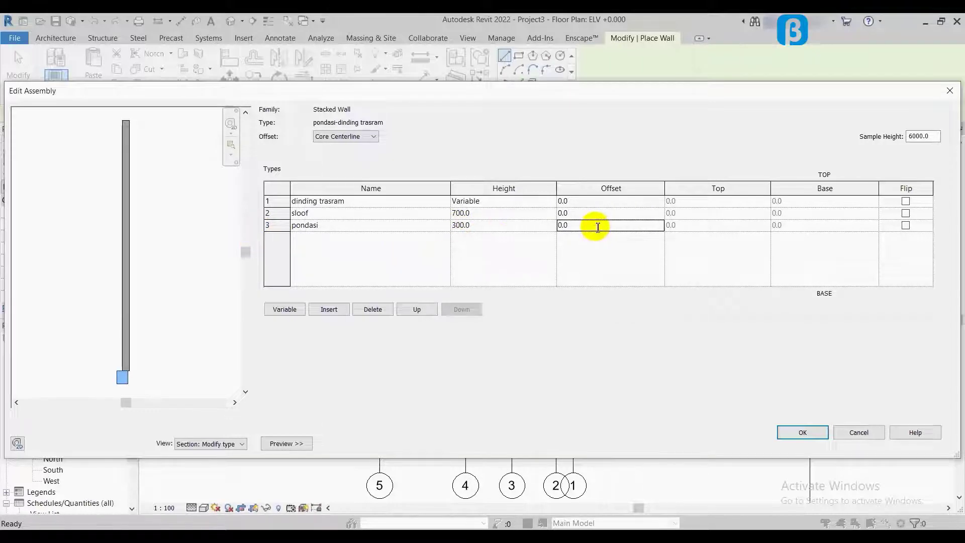
key("Tab")
left_click(327, 311)
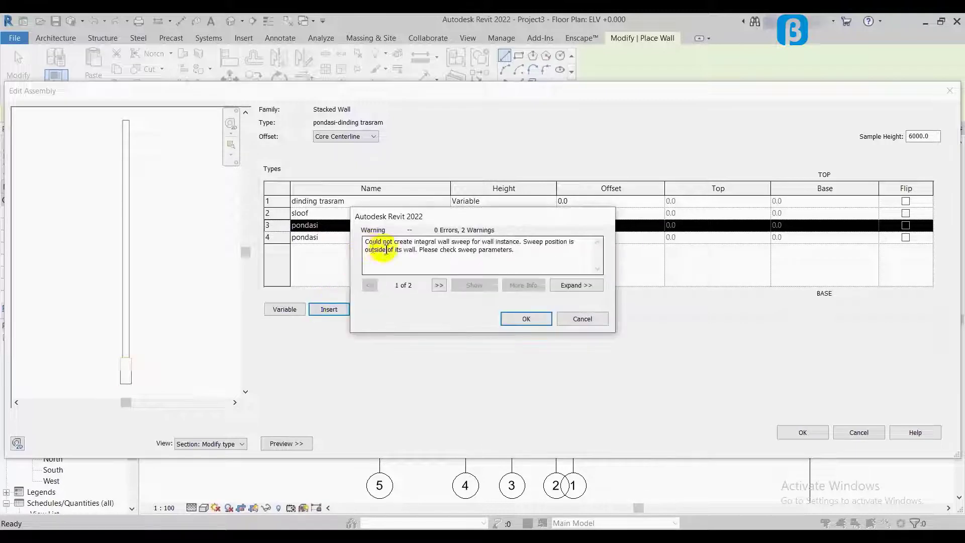
left_click(525, 318)
left_click(442, 236)
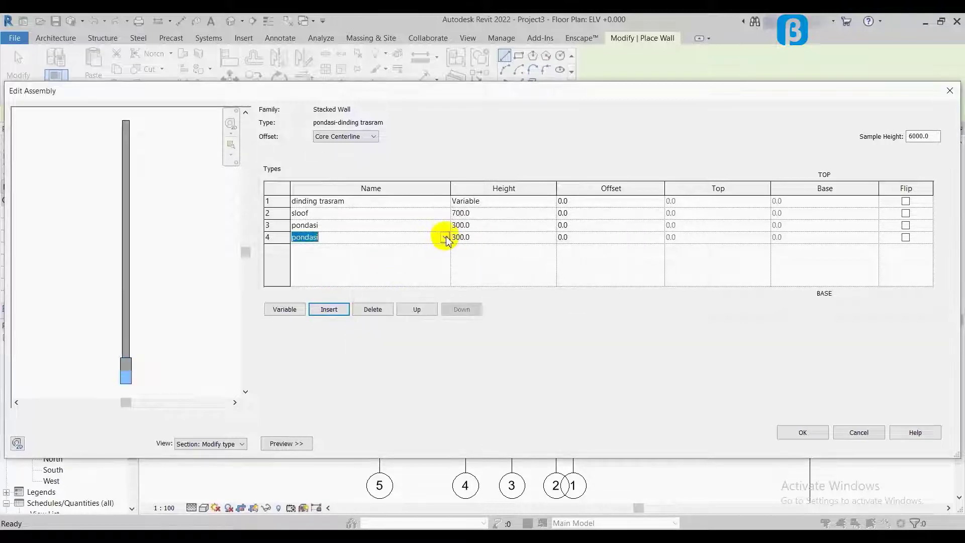
left_click(445, 238)
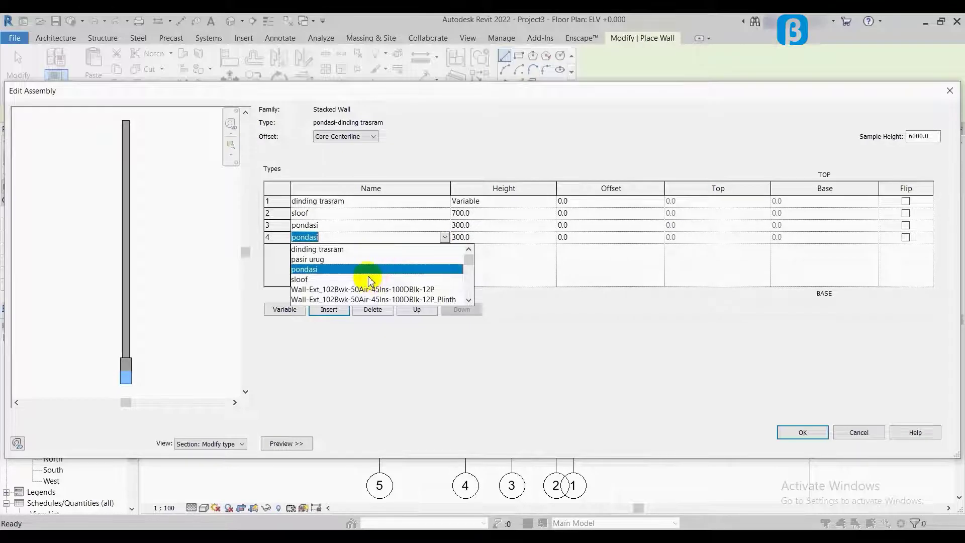
left_click(370, 259)
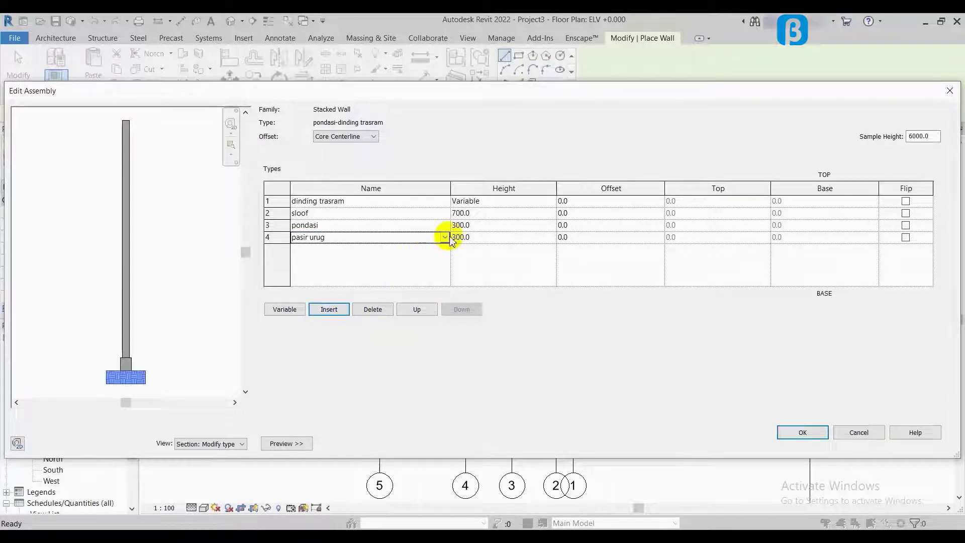
Step: Set sloof height 150 and pasir urug height 50, then confirm the assembly
left_click(525, 214)
type("500")
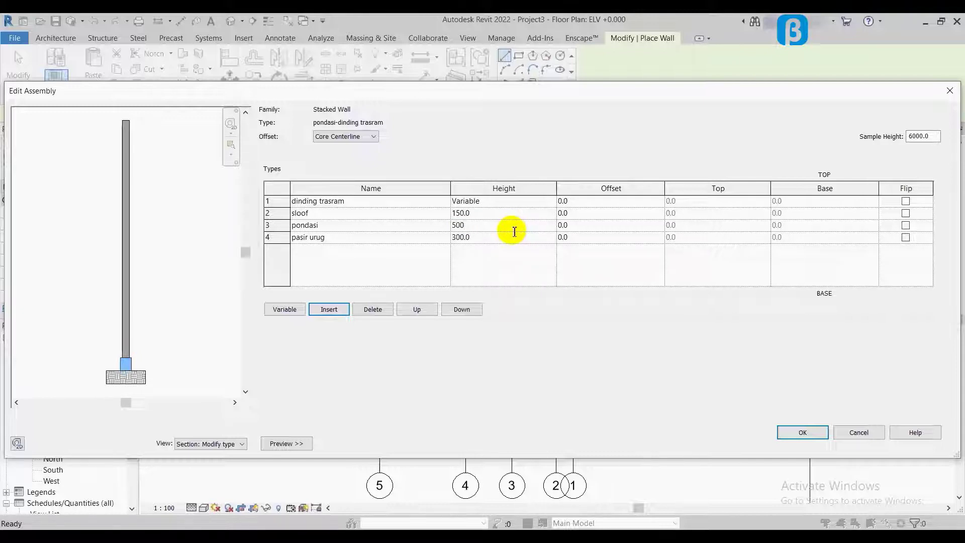
left_click(490, 237)
type("50")
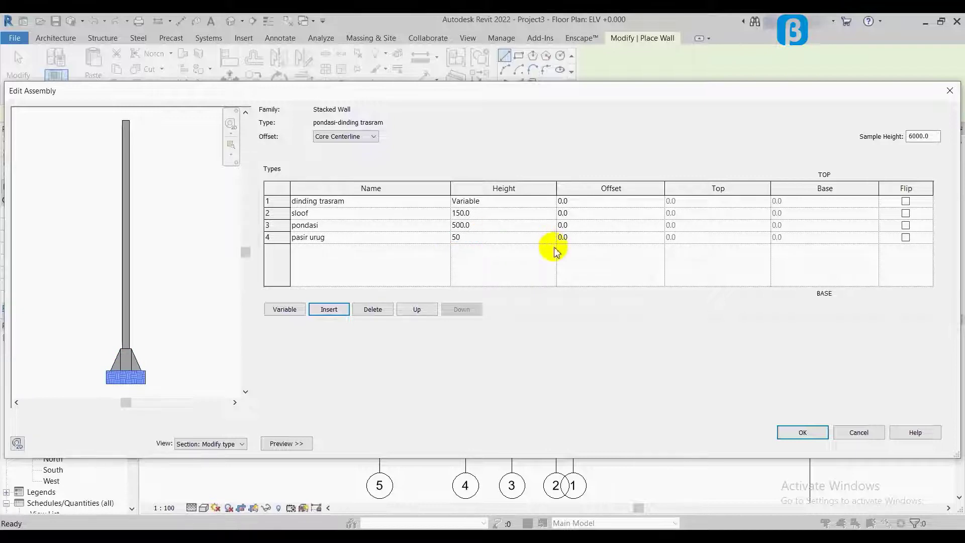
key("Return")
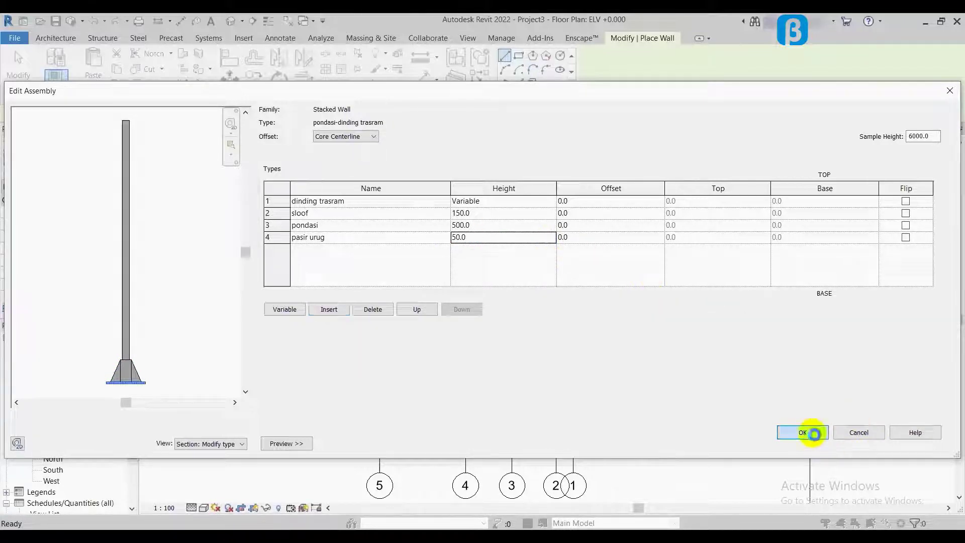
left_click(812, 433)
Step: Save the stacked wall type and enter a -1000 base offset for the wall
left_click(829, 444)
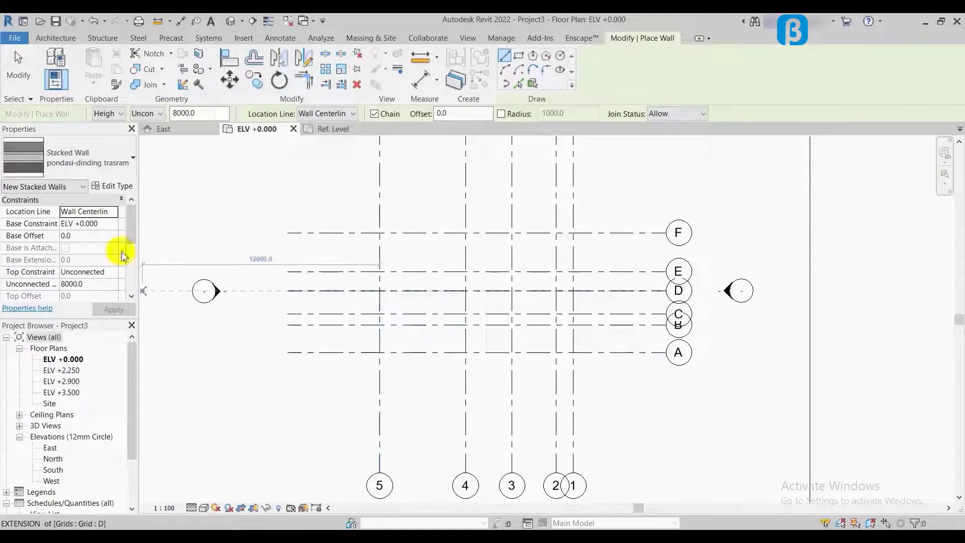
scroll(354, 250, "up", 1)
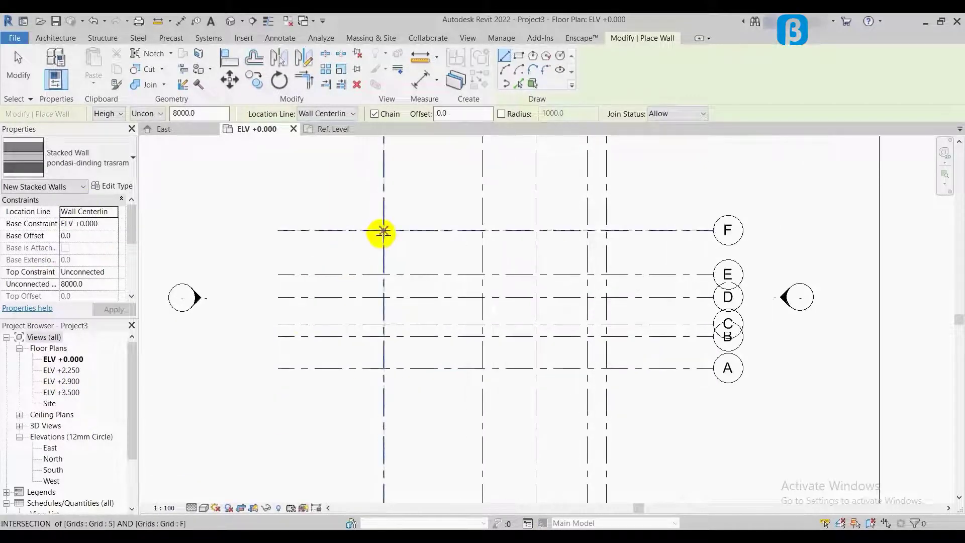
left_click(94, 236)
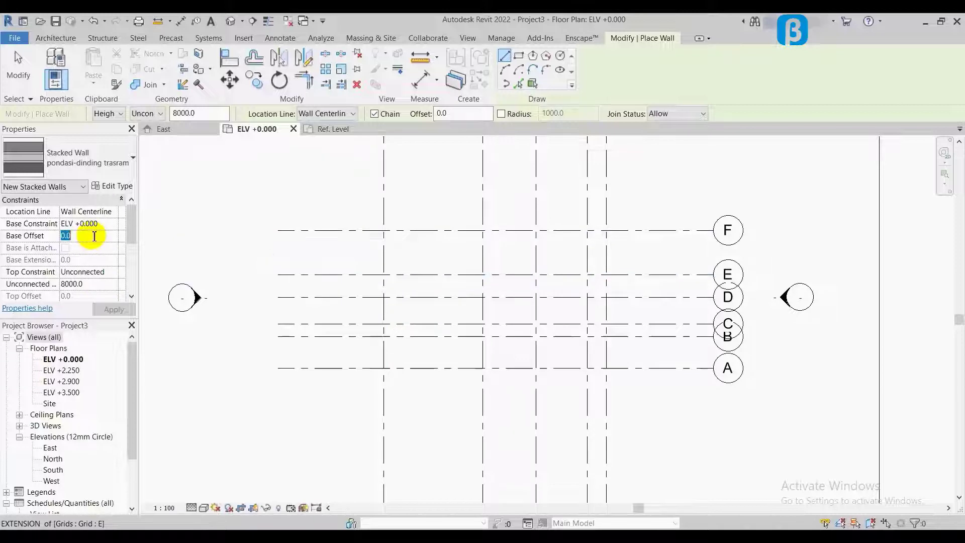
type("-100")
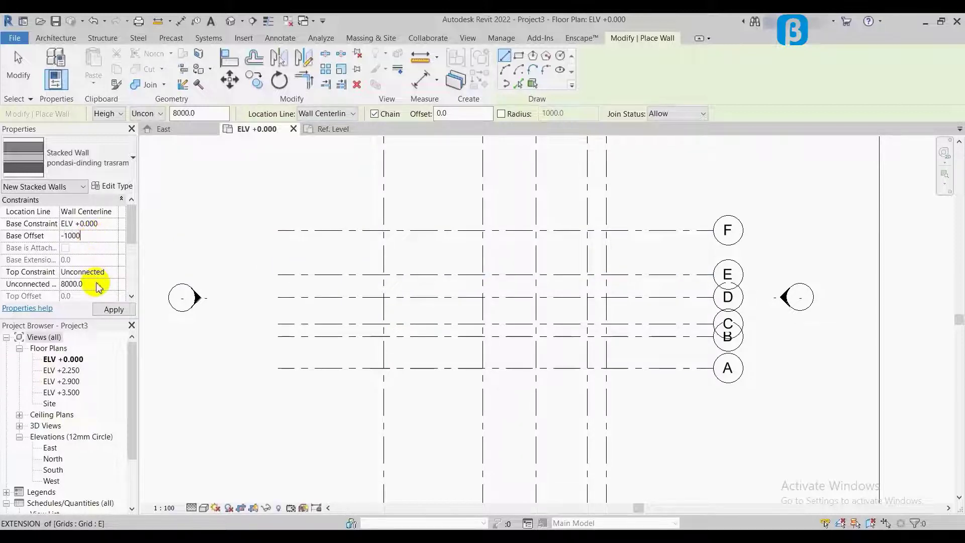
type("0")
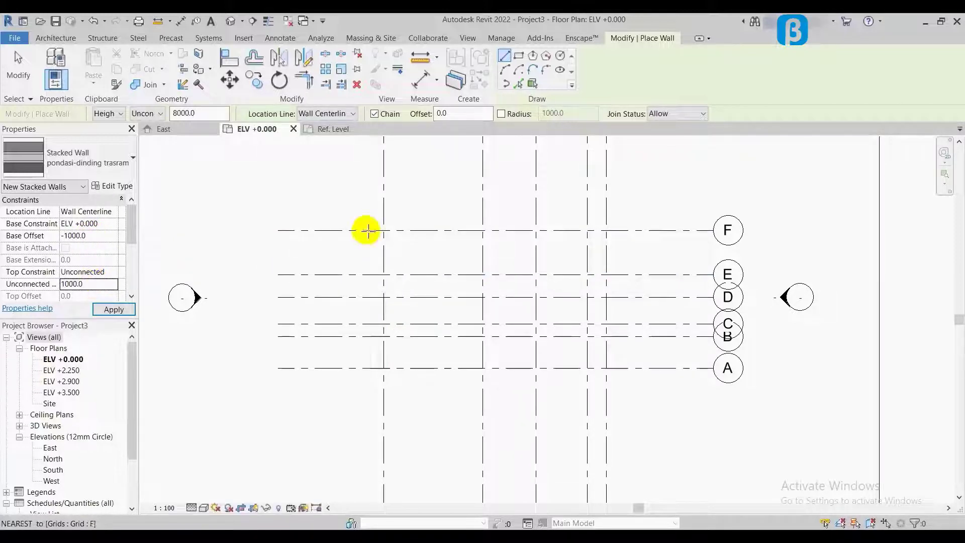
Step: Draw foundation walls F/5 to F/2, E/1 to grid C, and C/2 to A/2
left_click(383, 230)
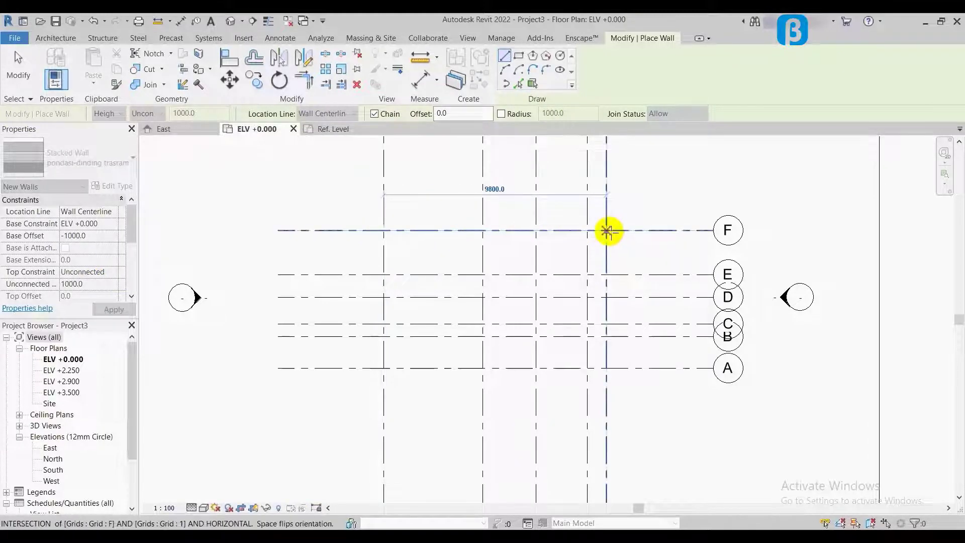
left_click(587, 230)
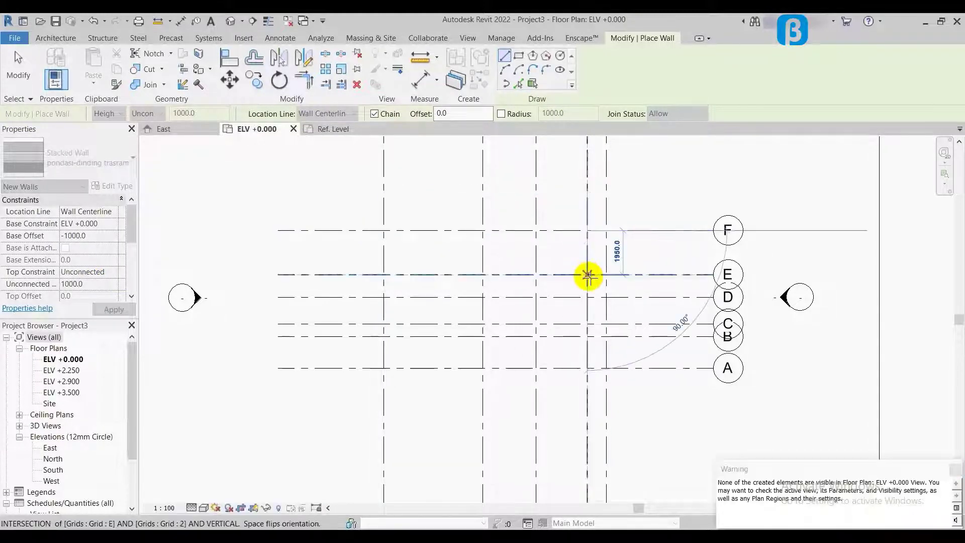
scroll(587, 275, "up", 2)
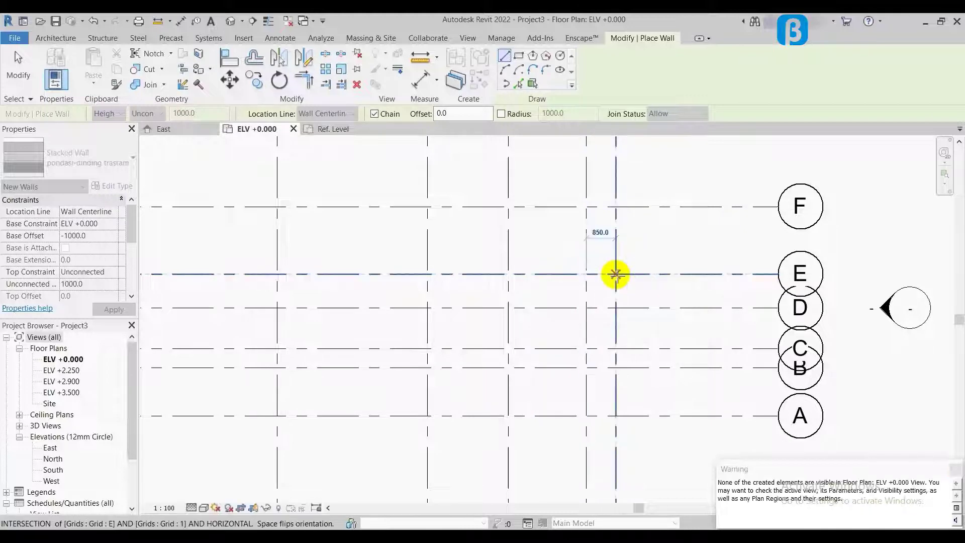
left_click(615, 274)
left_click(616, 348)
key("Escape")
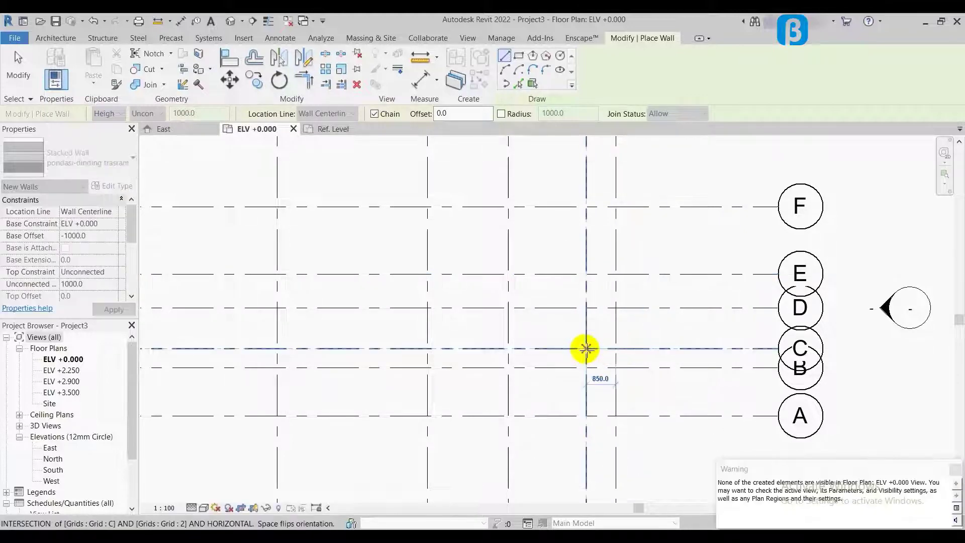
left_click(587, 348)
left_click(587, 414)
scroll(621, 405, "down", 2)
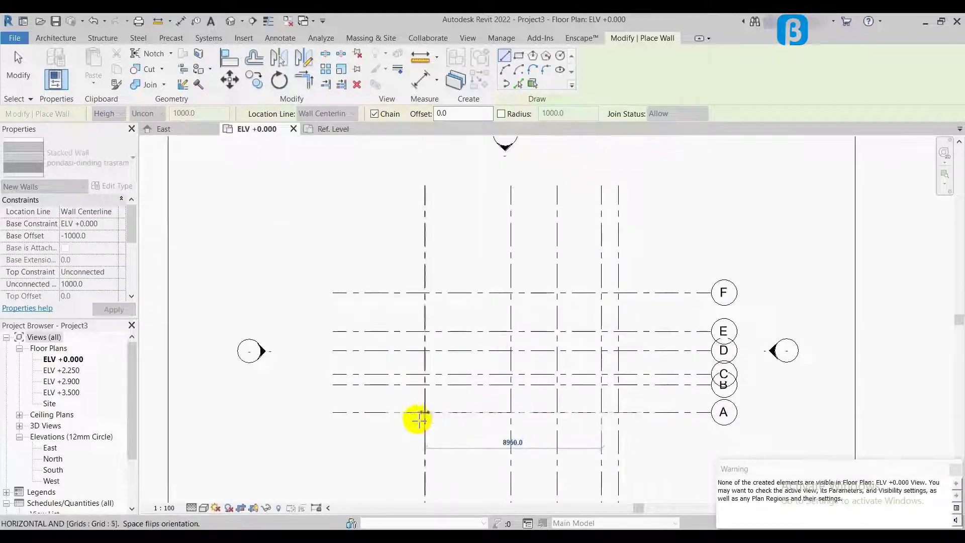
Step: Draw the remaining foundation walls E/2 to C/2, grid F to A, and D to B
left_click(425, 411)
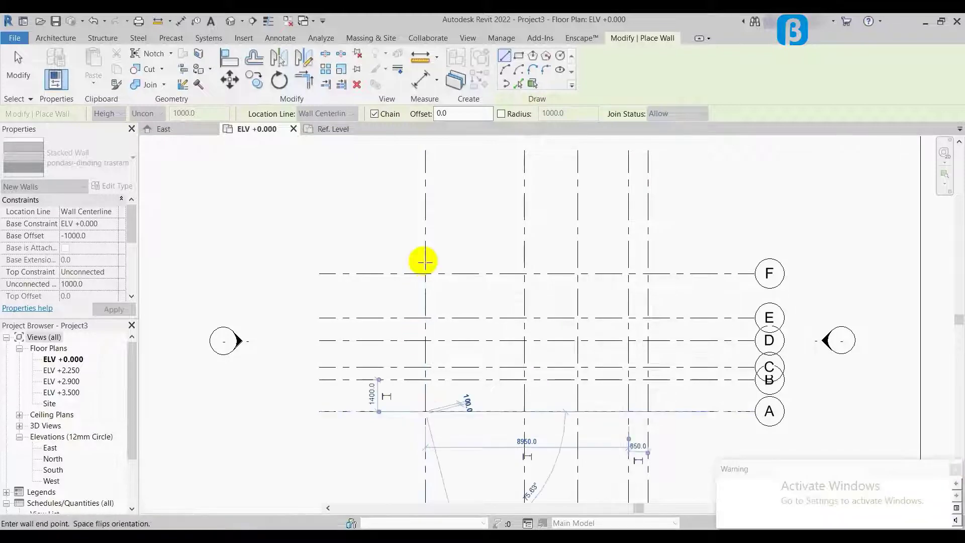
left_click(431, 254)
scroll(630, 358, "up", 2)
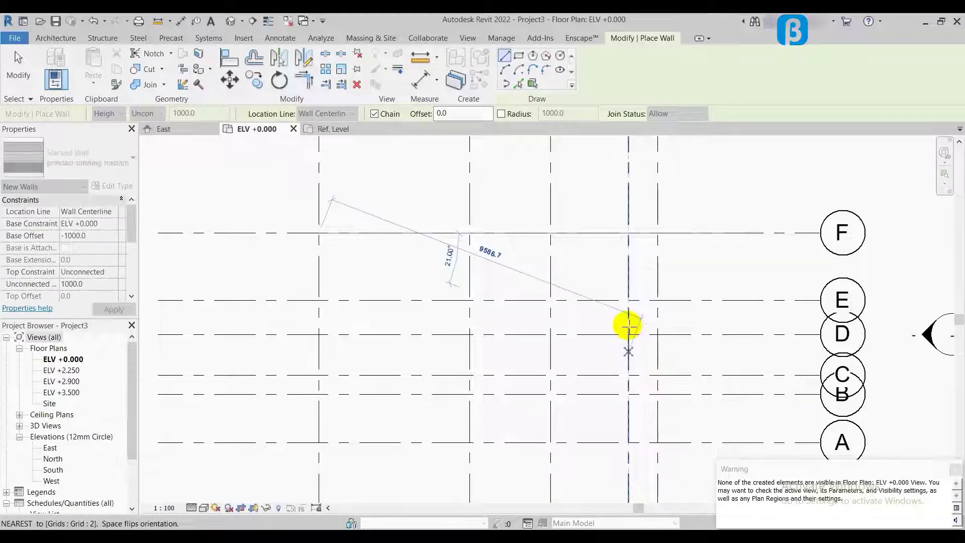
key("Escape")
left_click(628, 300)
left_click(627, 374)
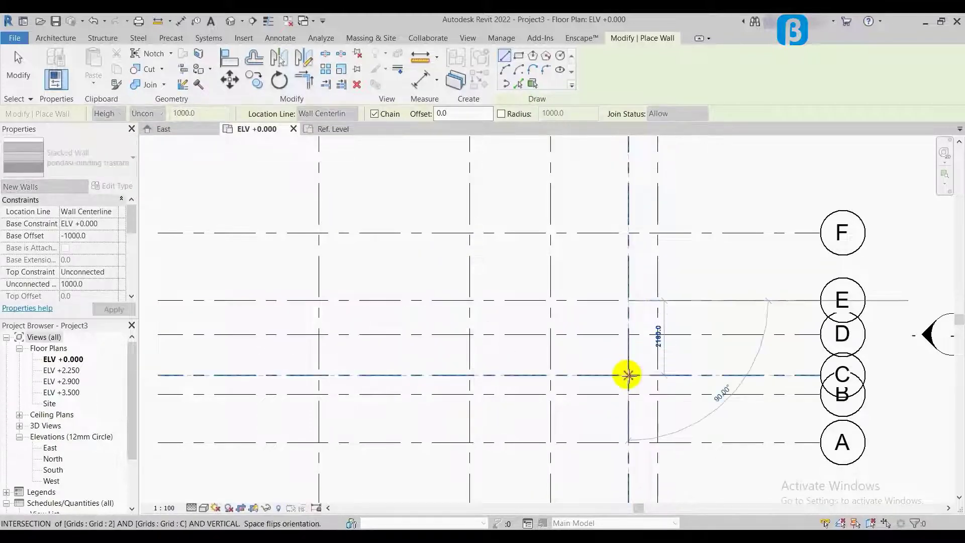
left_click(549, 232)
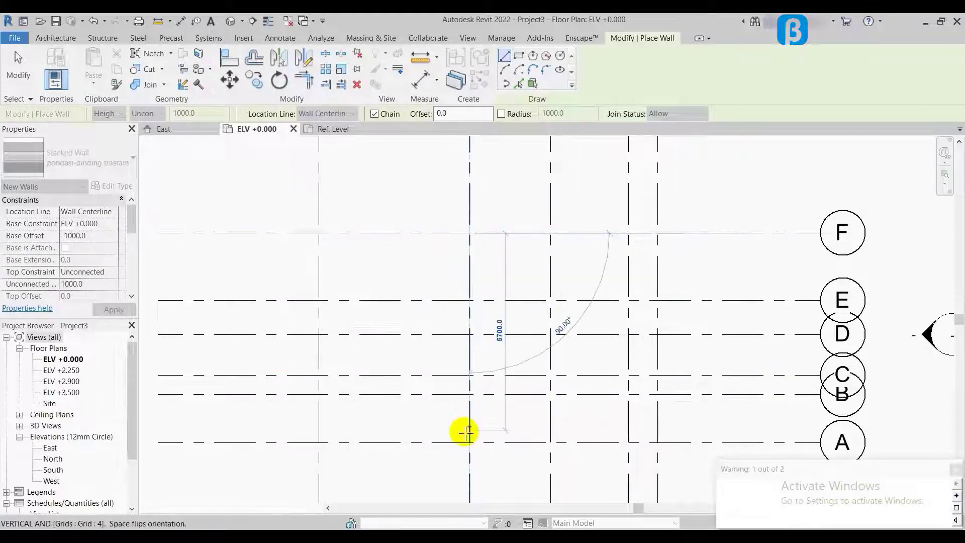
left_click(469, 442)
left_click(318, 334)
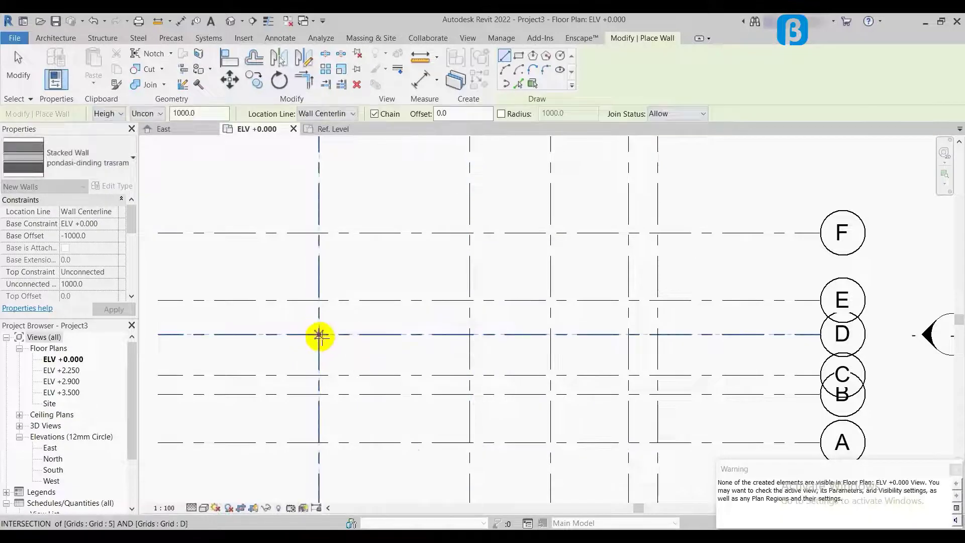
left_click(470, 334)
left_click(470, 394)
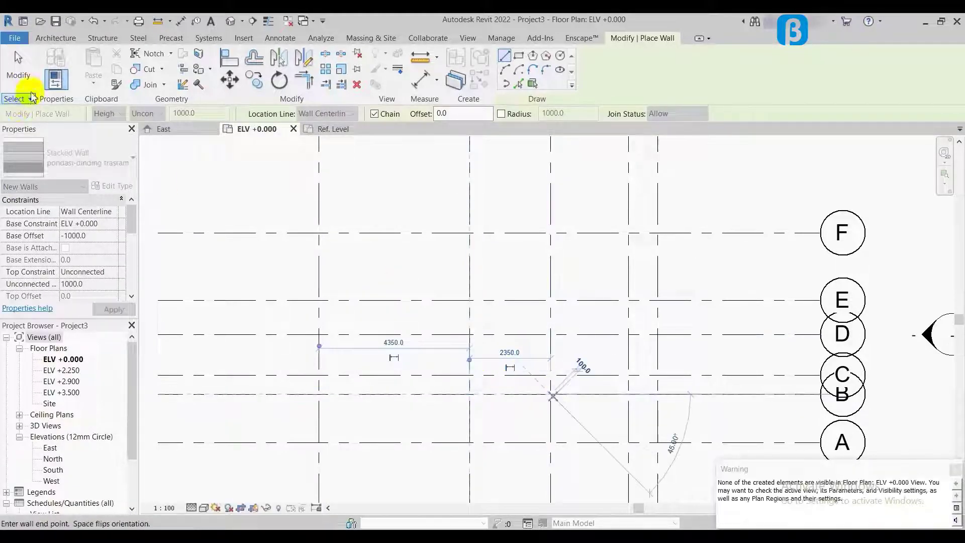
Step: Exit wall placement and open the default {3D} view, undoing an accidental rename
left_click(18, 64)
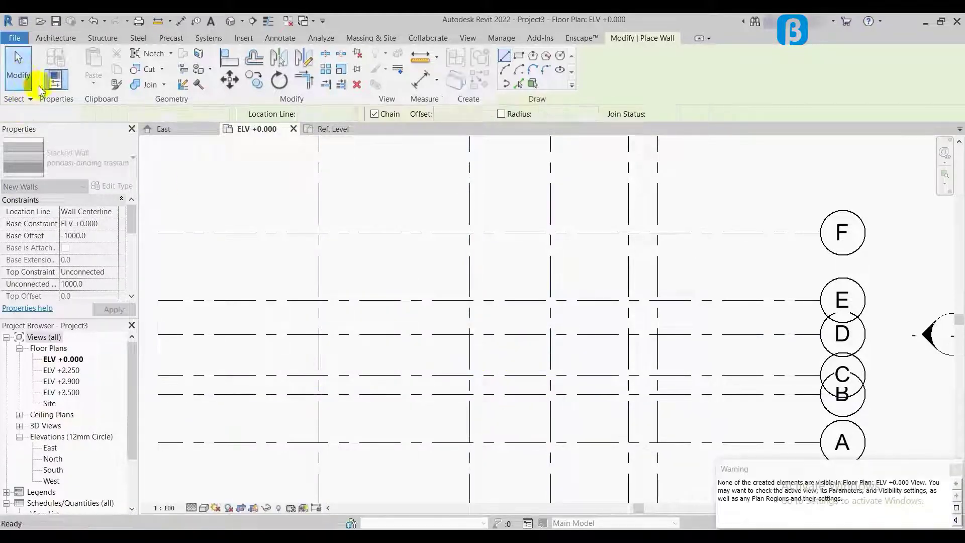
double_click(48, 426)
left_click(51, 437)
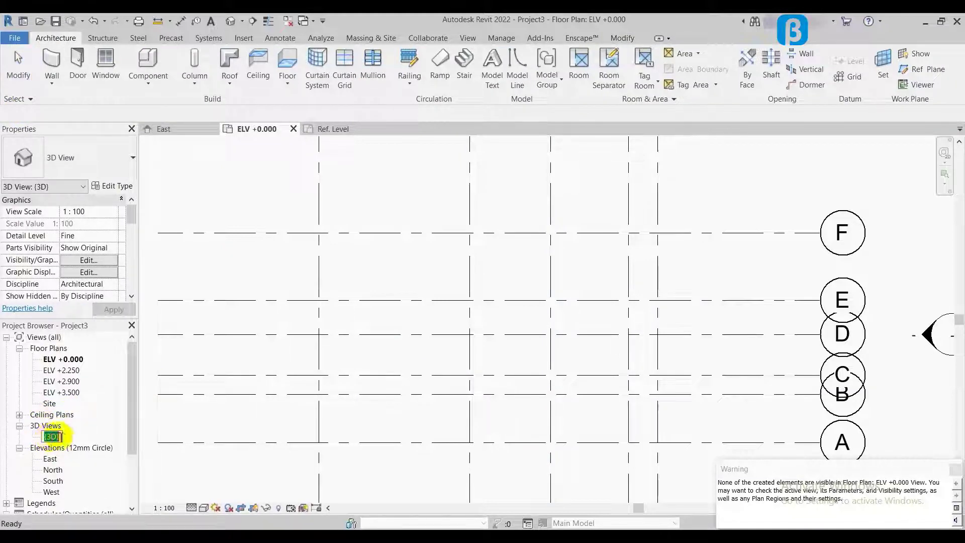
key("Return")
left_click(555, 301)
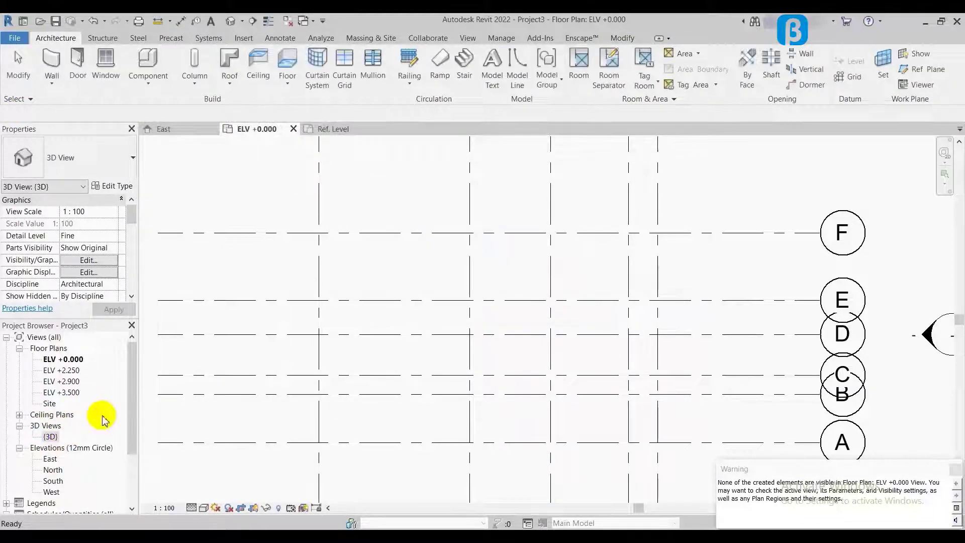
double_click(50, 436)
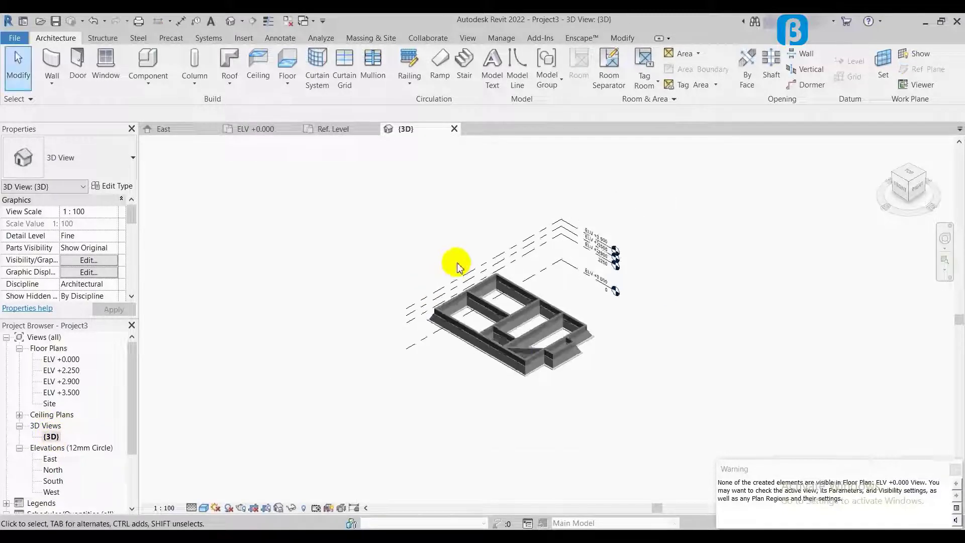
Step: Inspect a sloped foundation wall and zoom around the 3D model
scroll(518, 326, "up", 4)
left_click(520, 312)
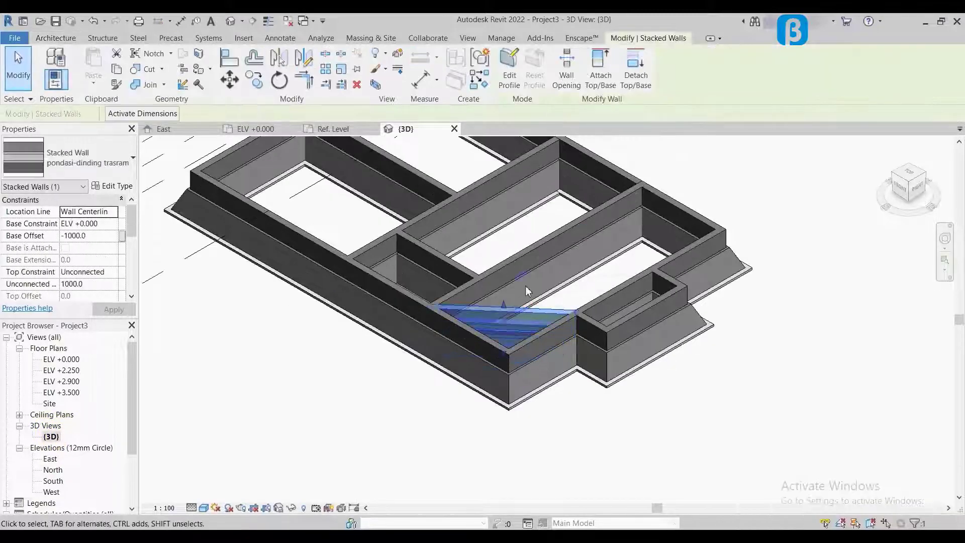
key("Escape")
scroll(512, 281, "down", 1)
scroll(499, 279, "down", 1)
scroll(441, 241, "up", 1)
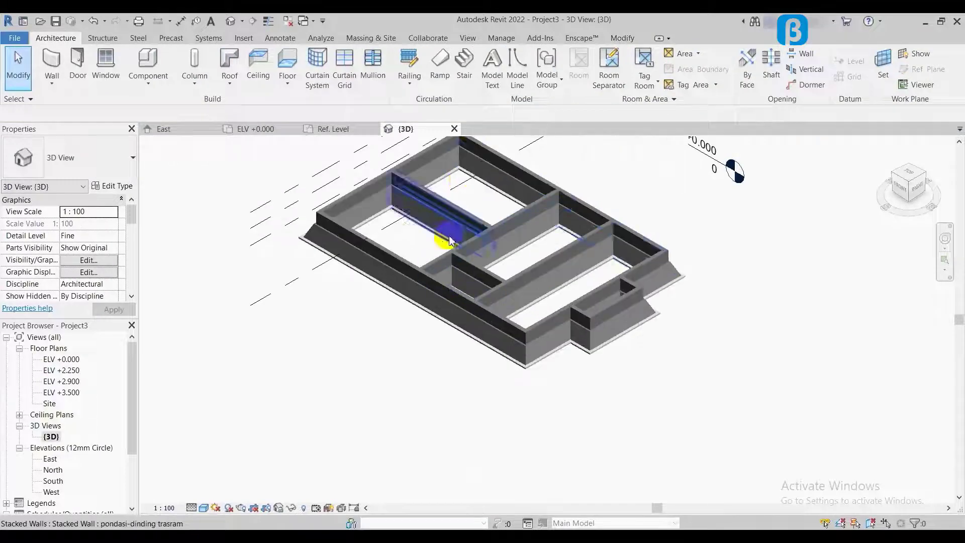
scroll(674, 217, "down", 2)
scroll(552, 372, "up", 1)
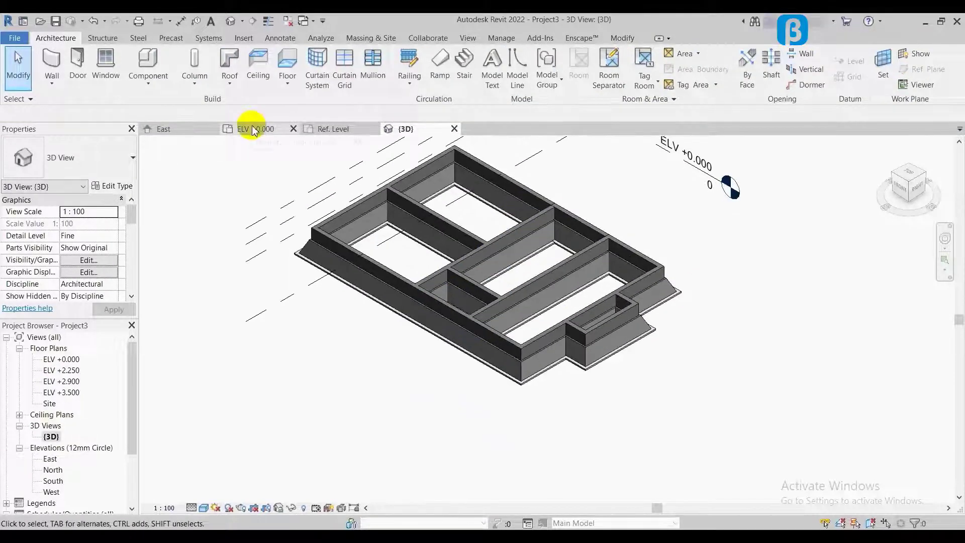
Step: Return to the ELV +0.000 plan and close the East elevation view
left_click(257, 129)
left_click(181, 128)
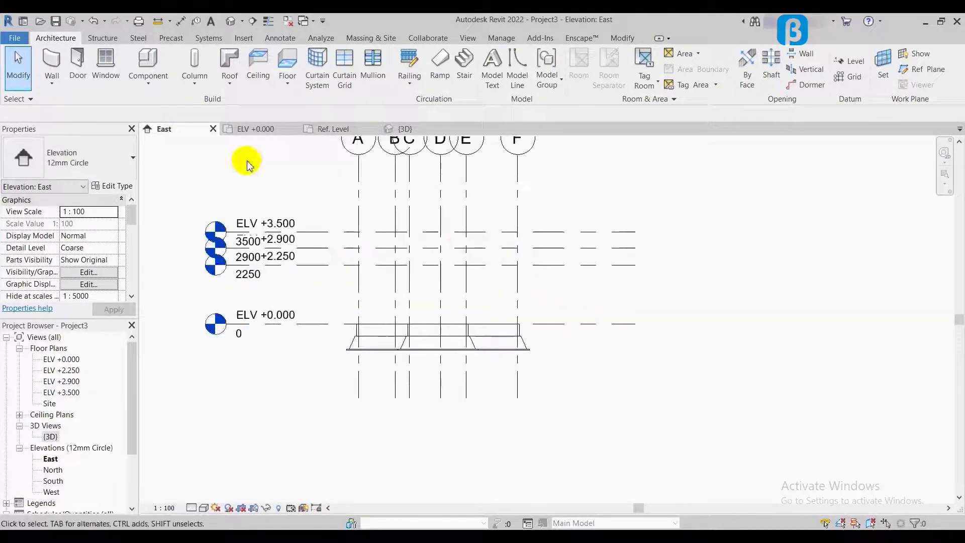
left_click(259, 130)
left_click(213, 128)
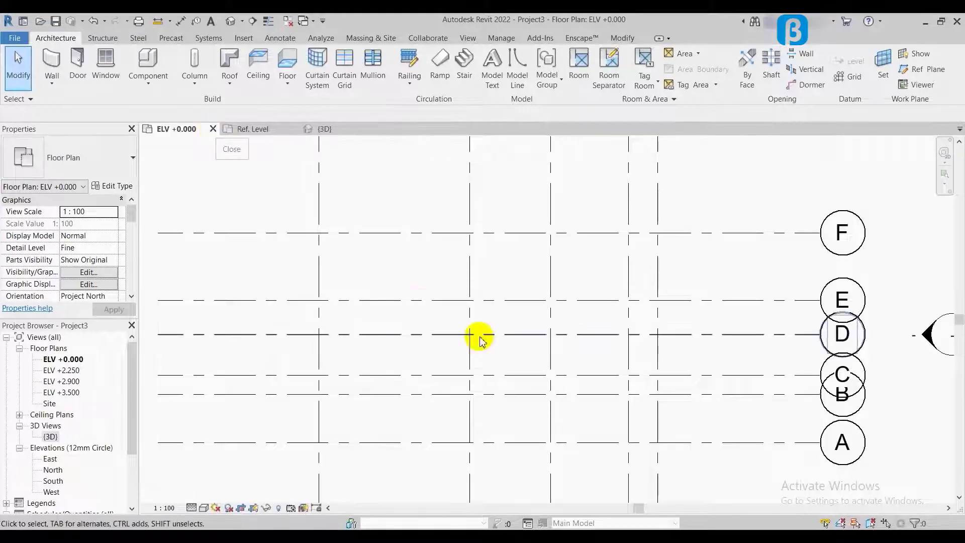
scroll(456, 317, "down", 2)
scroll(482, 437, "up", 1)
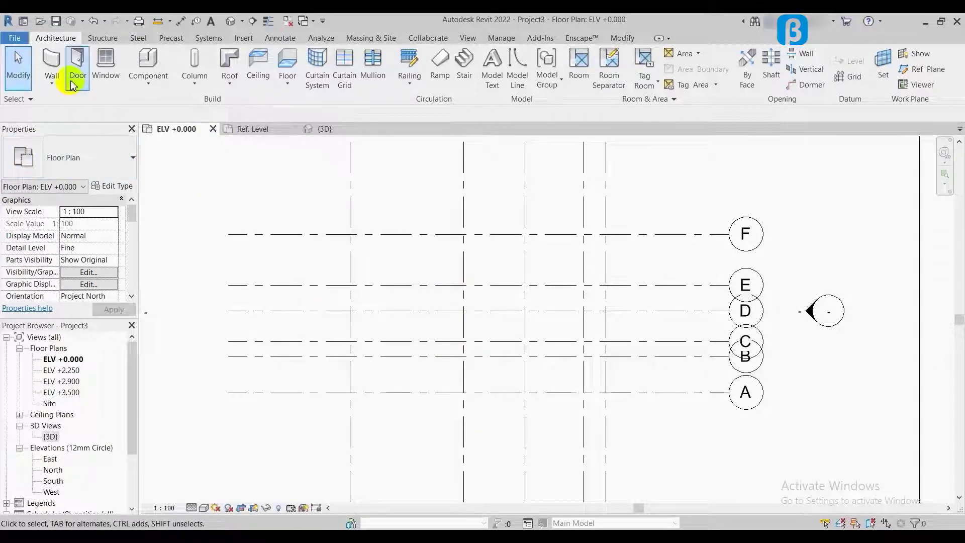
Step: Start a floor and duplicate its type as 'Lantai kerja'
left_click(280, 69)
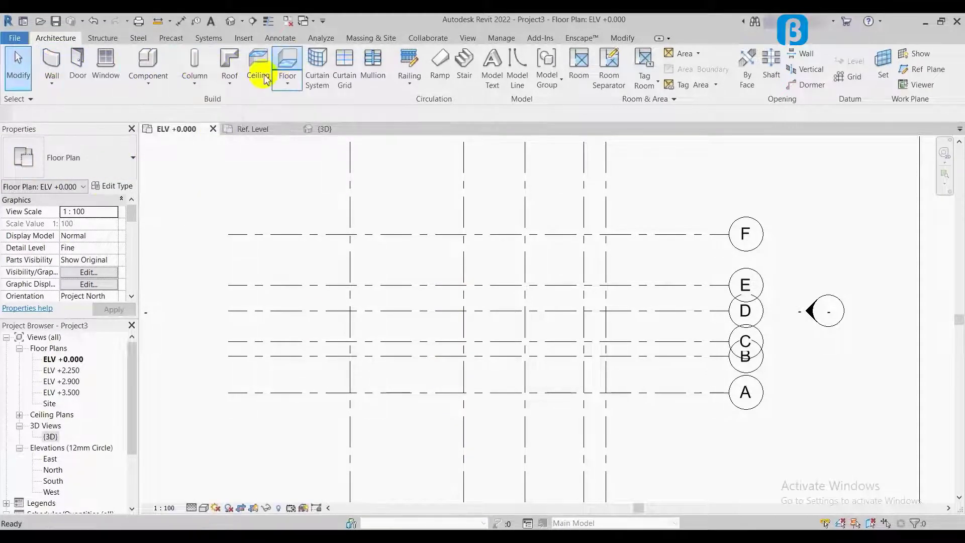
left_click(133, 190)
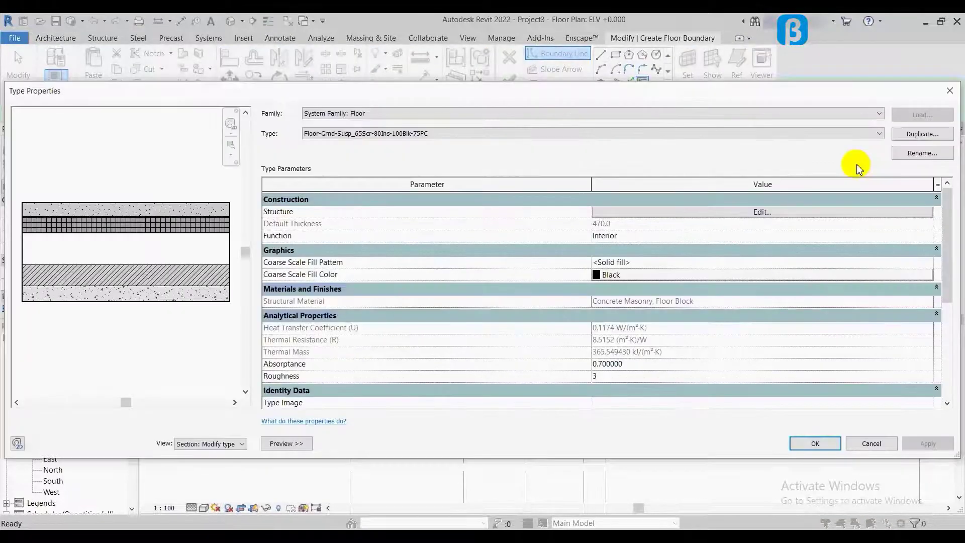
left_click(948, 137)
type("Lantai ker")
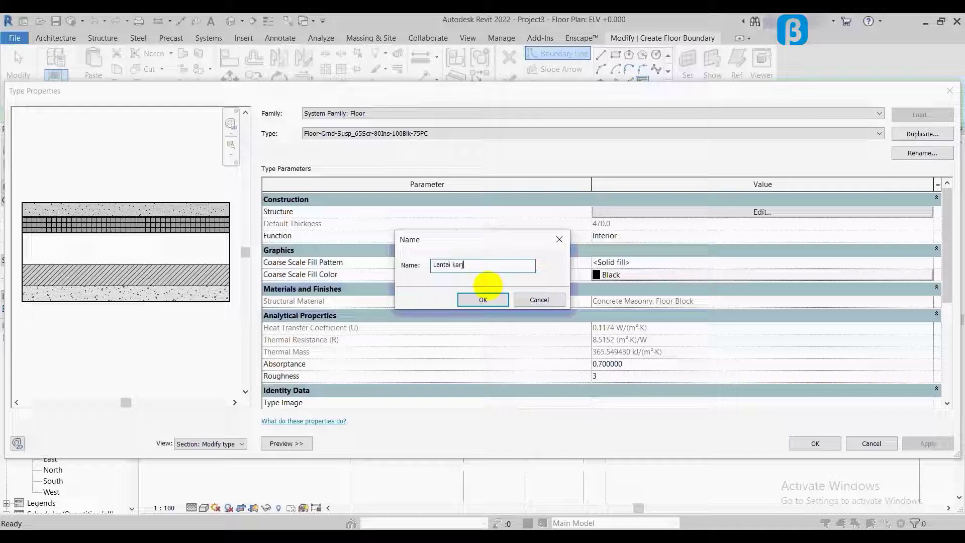
type("a")
key("Return")
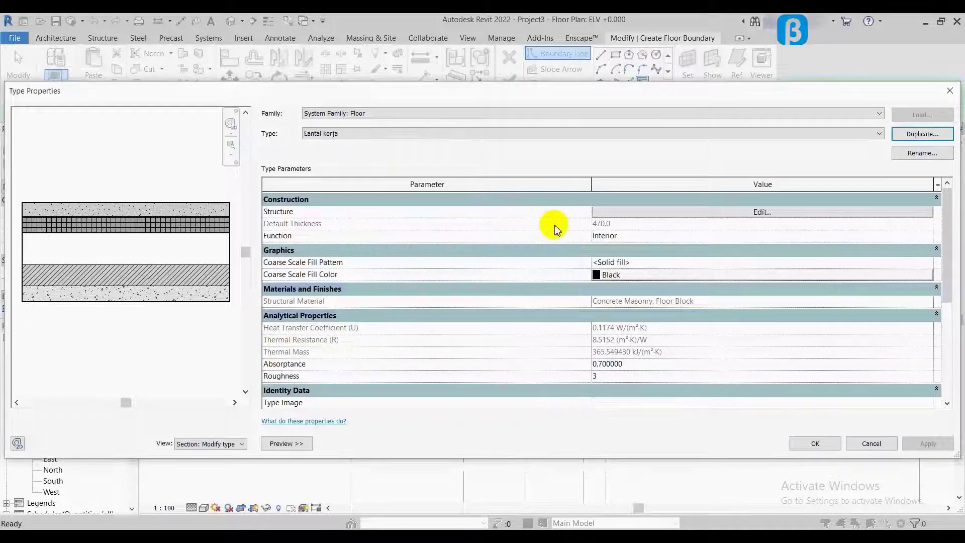
left_click(620, 211)
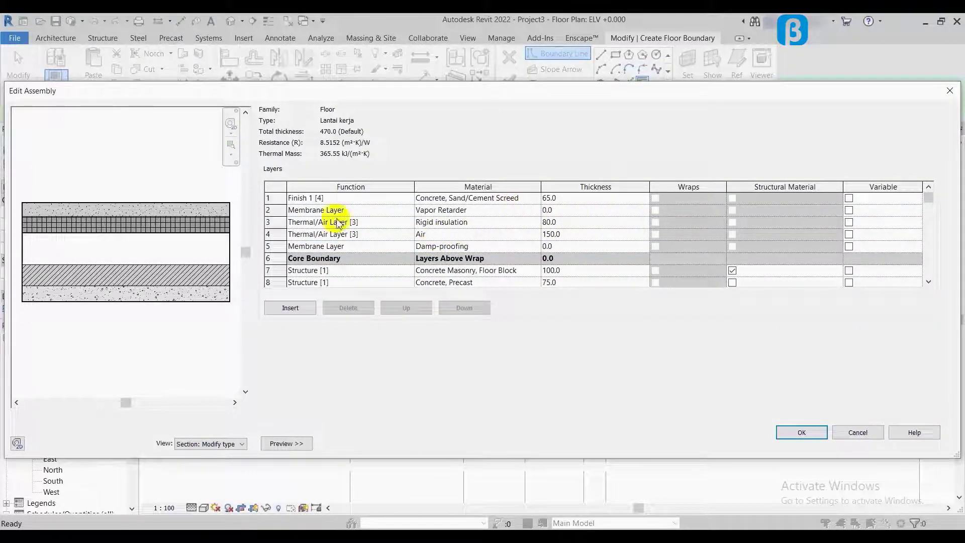
Step: Delete every layer except the 100 mm structure layer
left_click(279, 210)
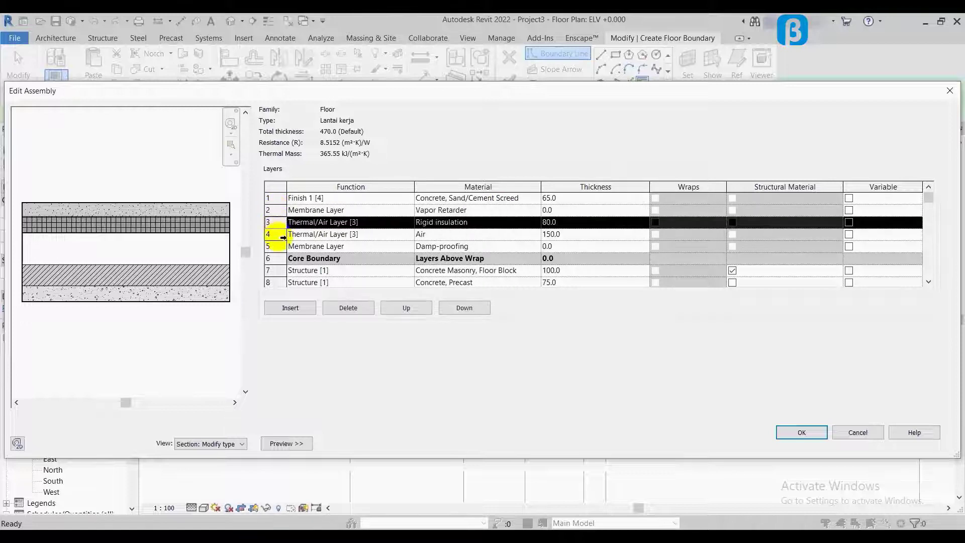
left_click(280, 212)
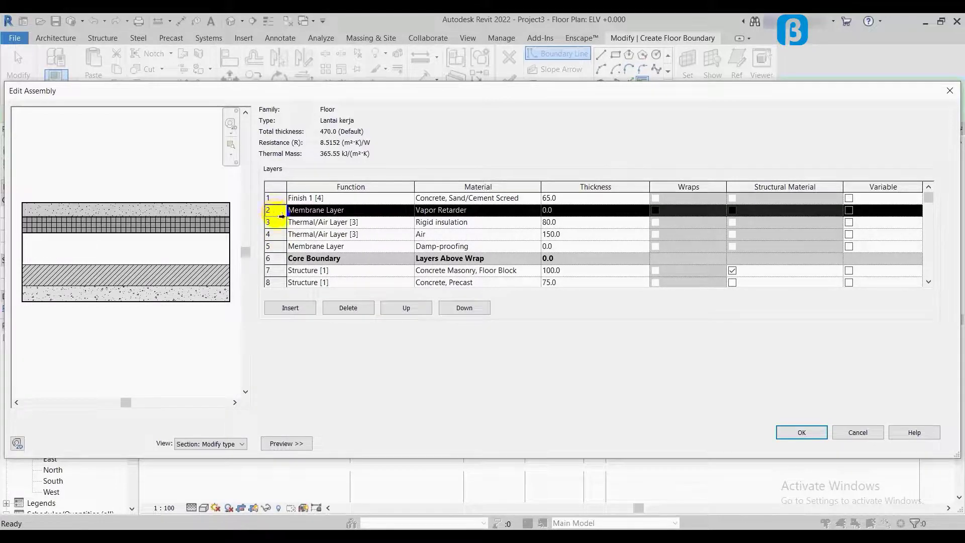
left_click(348, 308)
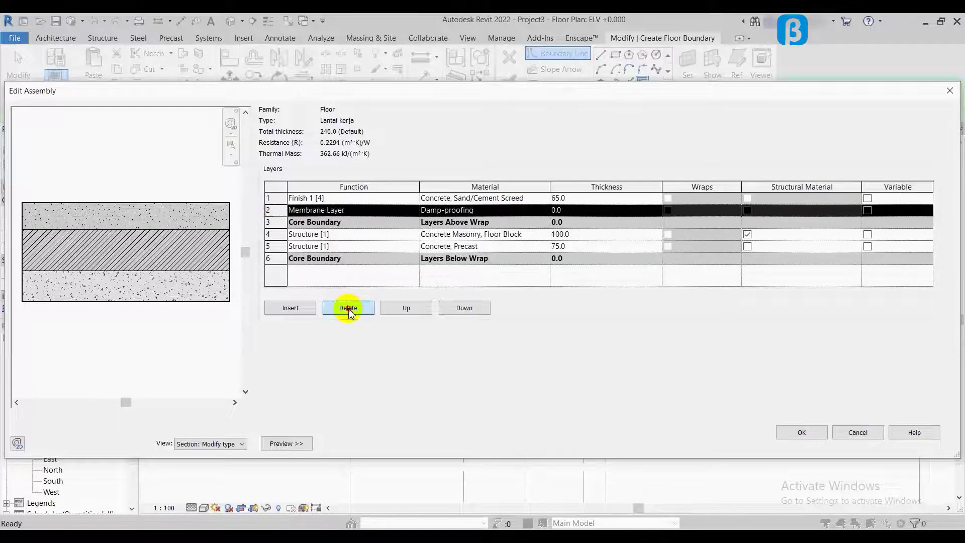
left_click(349, 308)
left_click(275, 197)
left_click(348, 308)
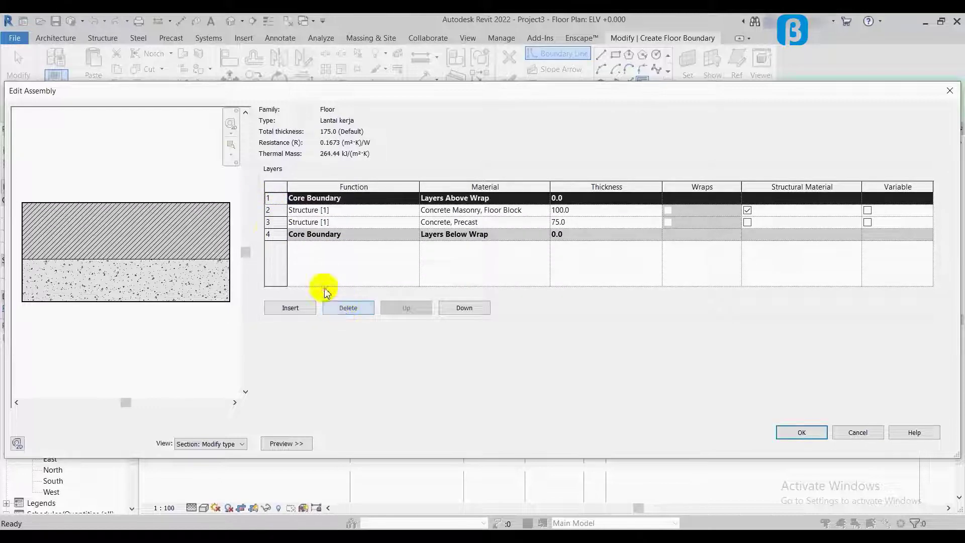
left_click(271, 222)
left_click(365, 313)
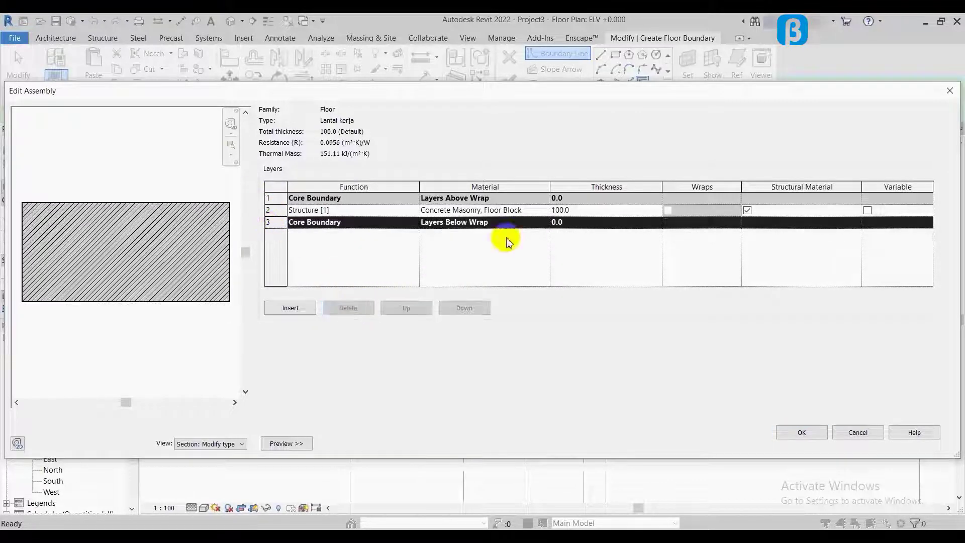
Step: Set the structure layer material to Concrete and confirm all floor type dialogs
left_click(550, 210)
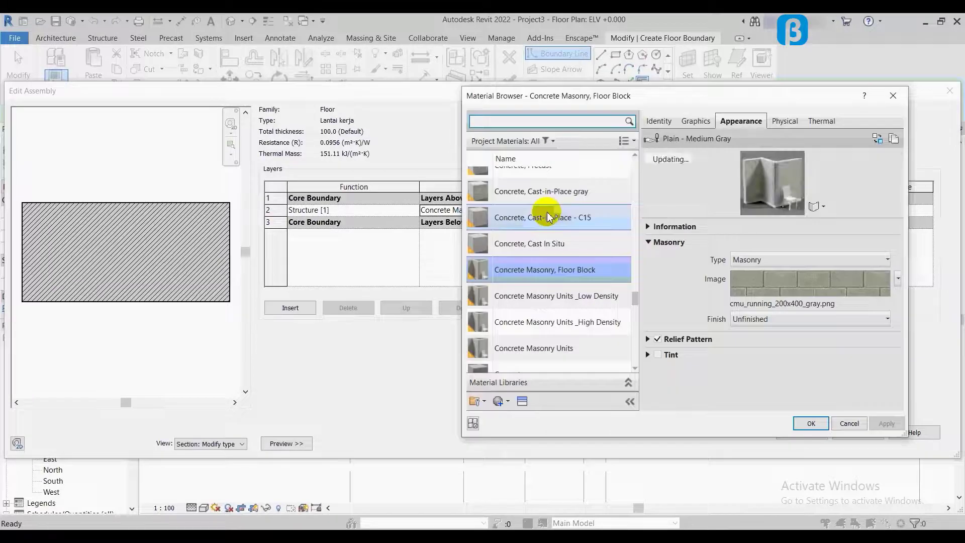
scroll(556, 347, "down", 1)
left_click(543, 360)
left_click(794, 421)
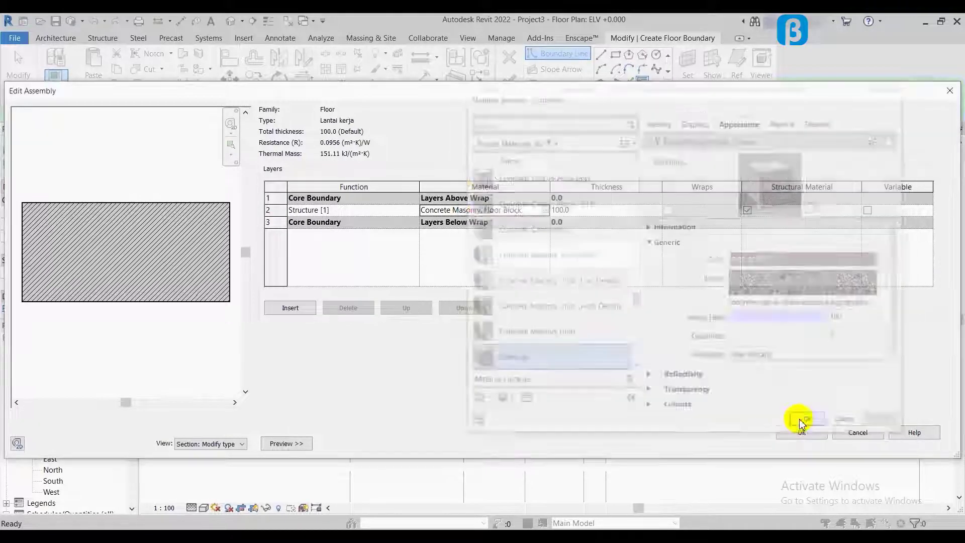
left_click(805, 435)
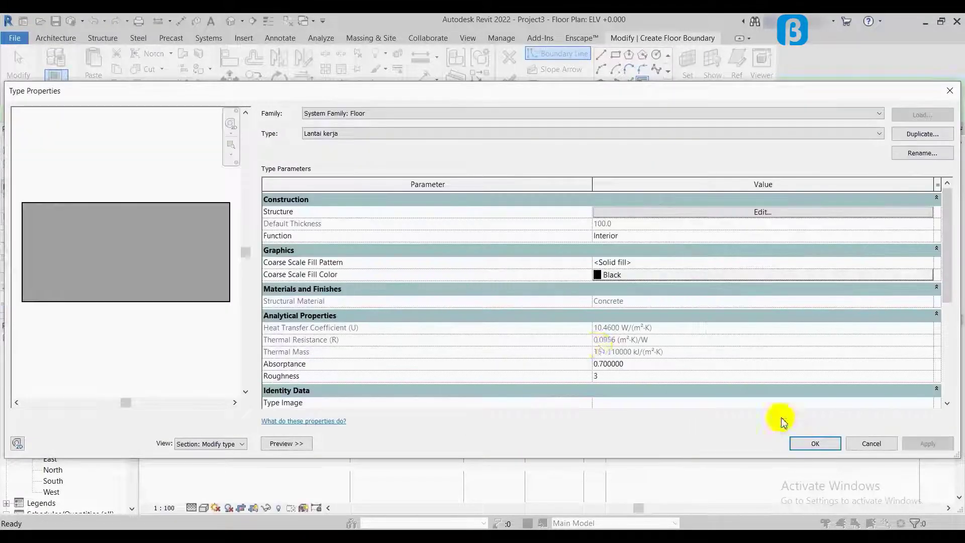
left_click(814, 444)
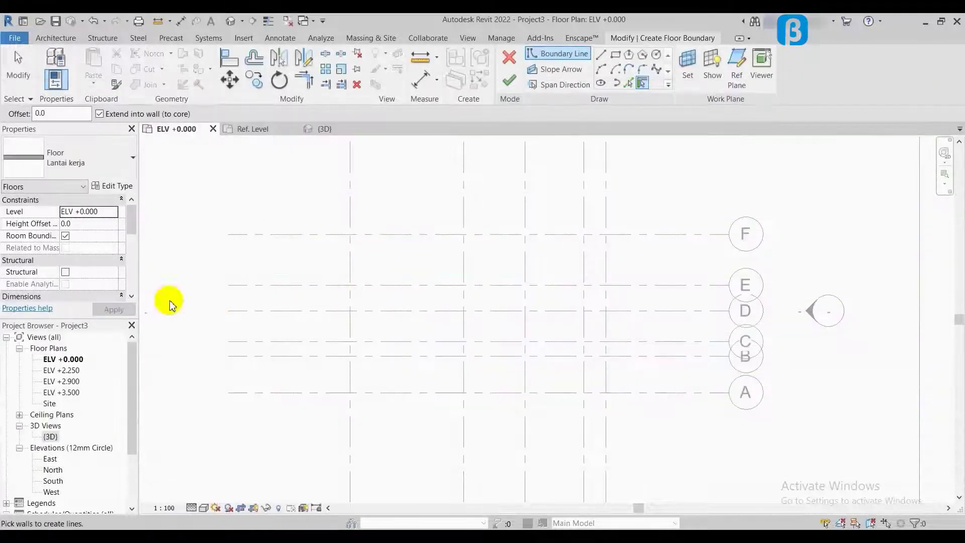
Step: Sketch a rectangular boundary from grid F/5 to D/4, undoing an overlapping second rectangle
scroll(97, 269, "down", 2)
scroll(97, 272, "up", 2)
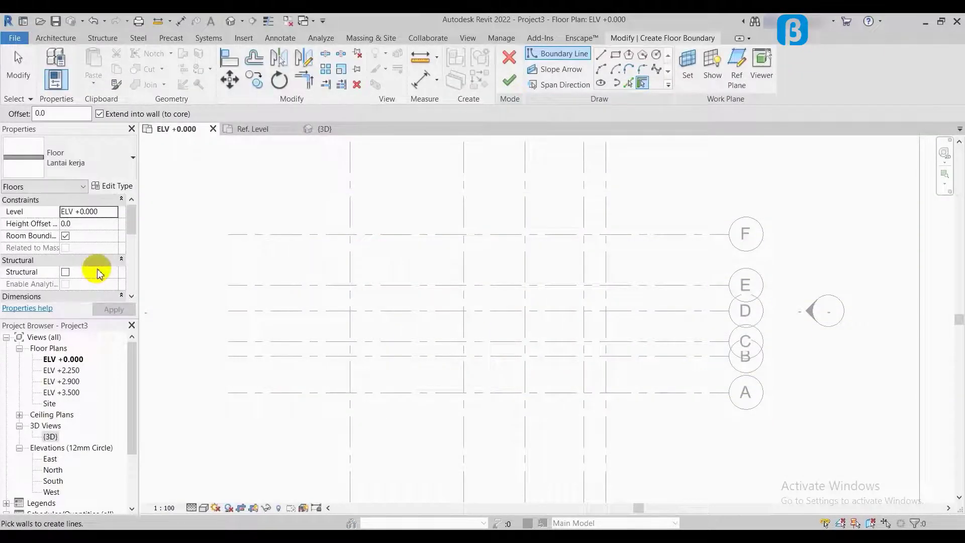
left_click(615, 54)
scroll(352, 236, "up", 1)
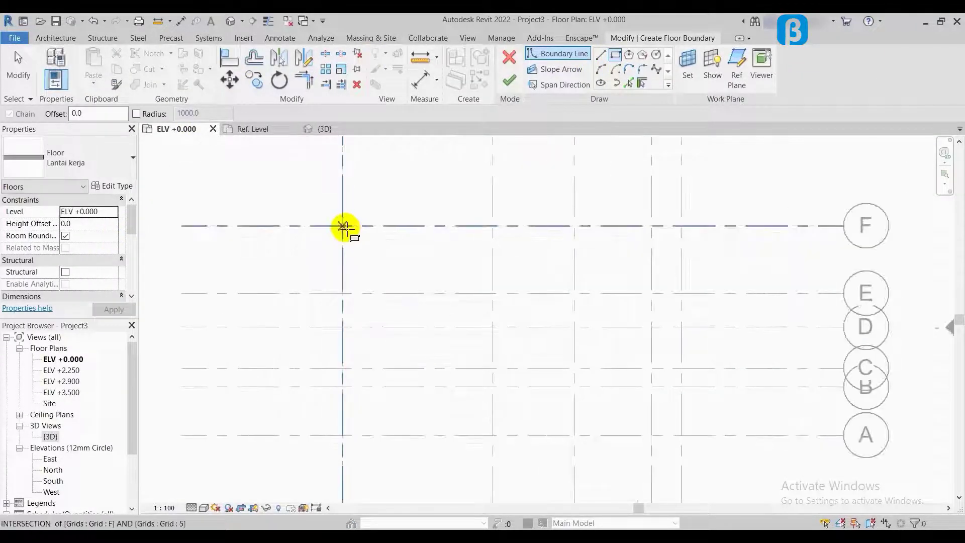
scroll(343, 226, "up", 1)
scroll(344, 229, "up", 1)
left_click(345, 226)
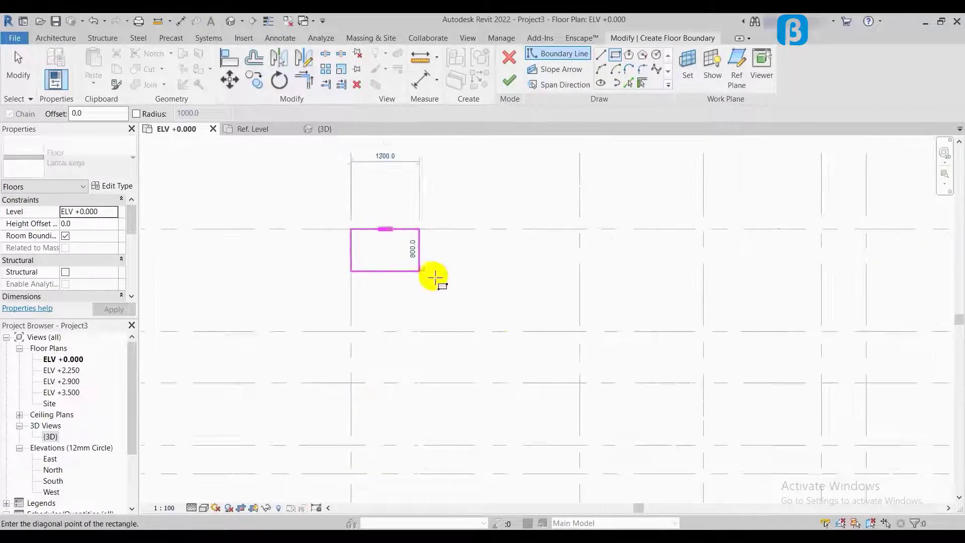
scroll(516, 336, "down", 2)
scroll(517, 319, "down", 2)
scroll(593, 373, "up", 1)
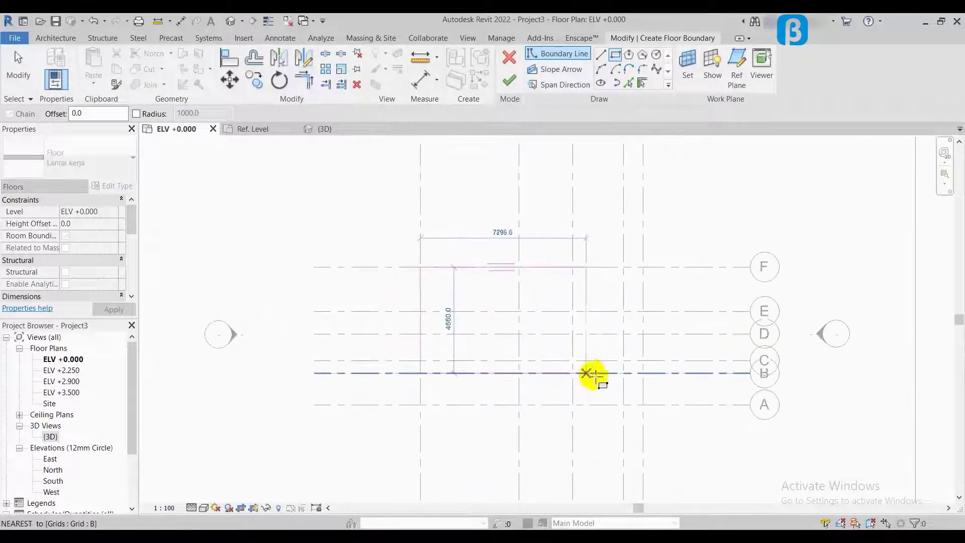
scroll(631, 401, "up", 1)
scroll(628, 400, "up", 1)
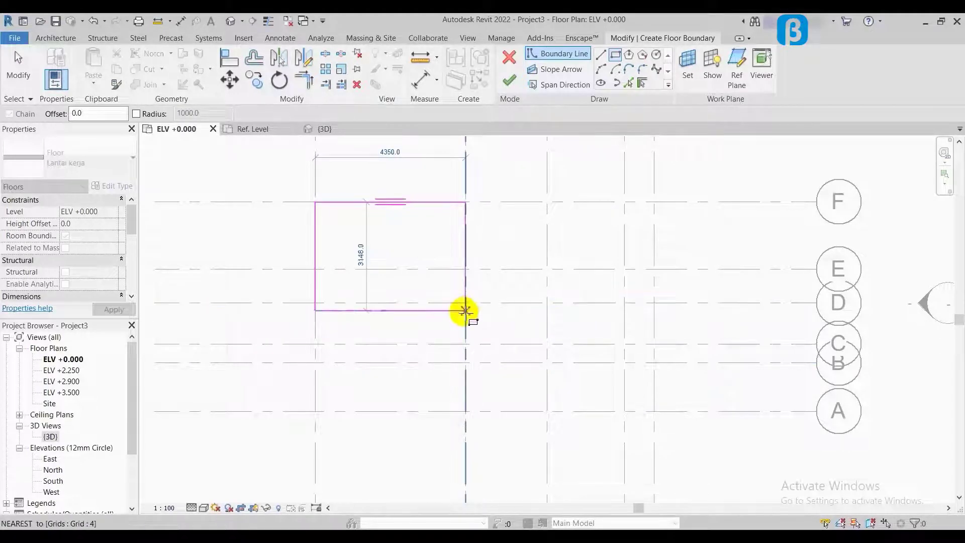
scroll(465, 329, "up", 1)
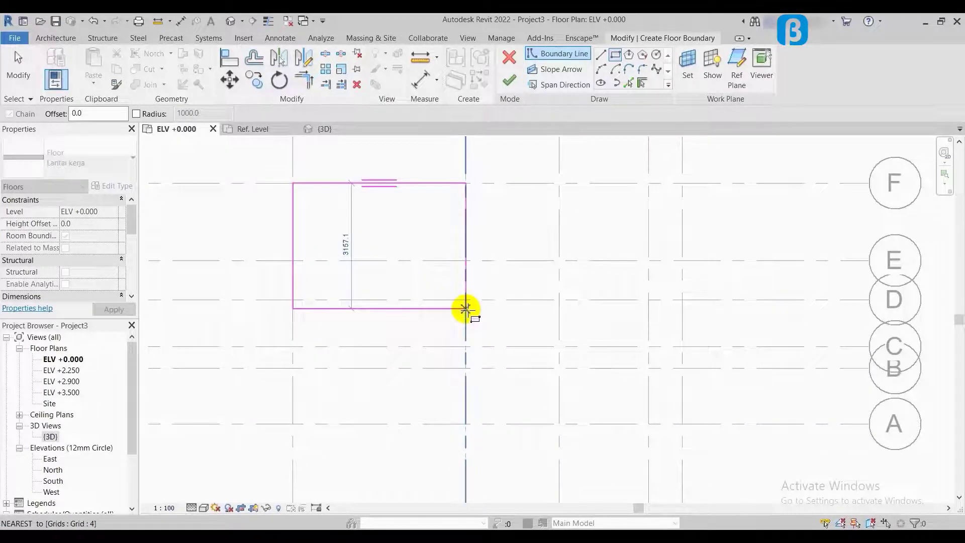
scroll(465, 300, "down", 1)
scroll(466, 300, "down", 1)
scroll(463, 306, "up", 1)
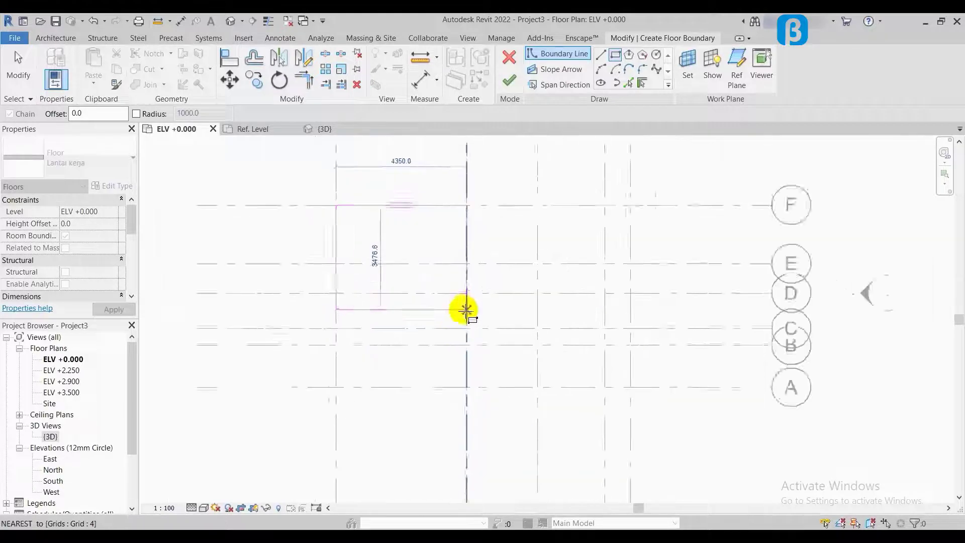
left_click(465, 300)
scroll(465, 296, "up", 1)
left_click(466, 284)
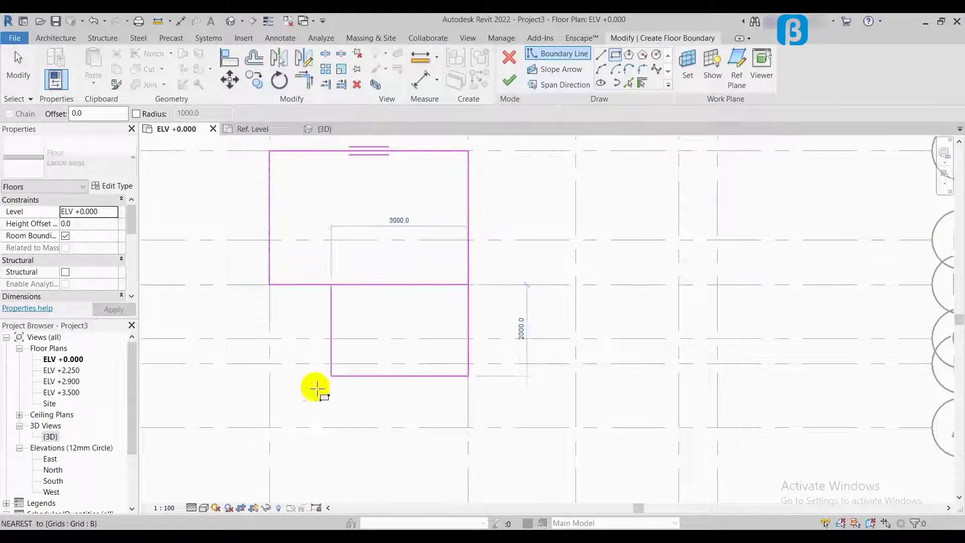
left_click(269, 428)
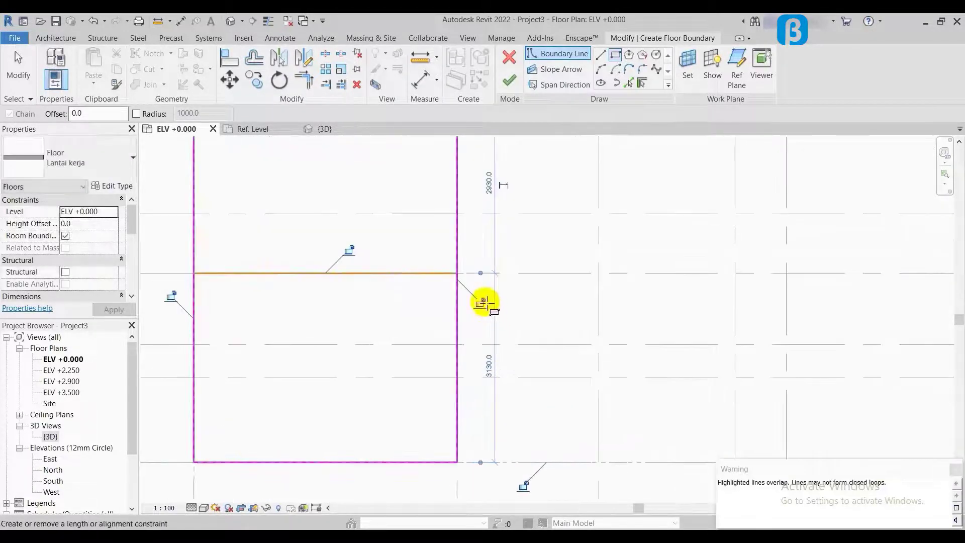
key("ctrl+z")
Step: Redraw the boundary rectangle from grid F/5 down to grid A and finish the floor
scroll(470, 309, "down", 1)
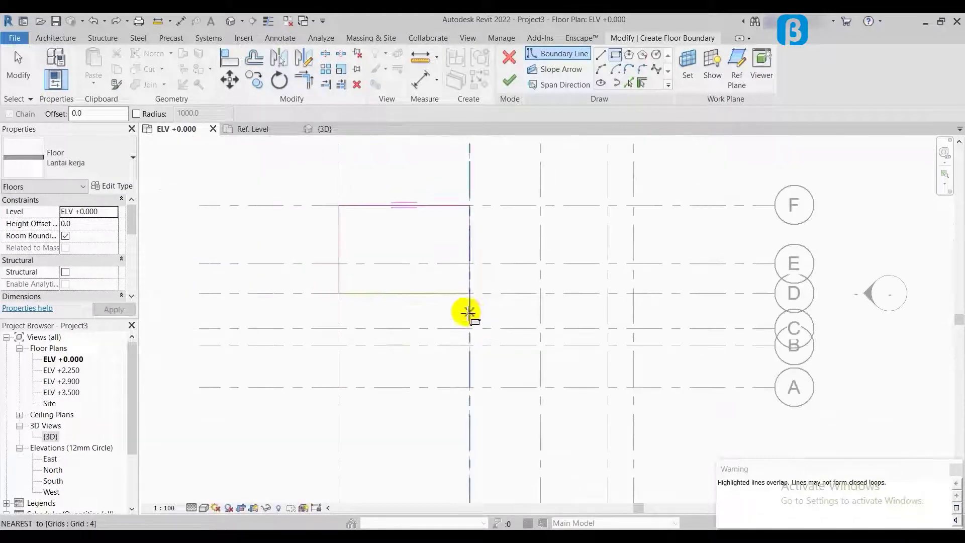
scroll(371, 329, "up", 1)
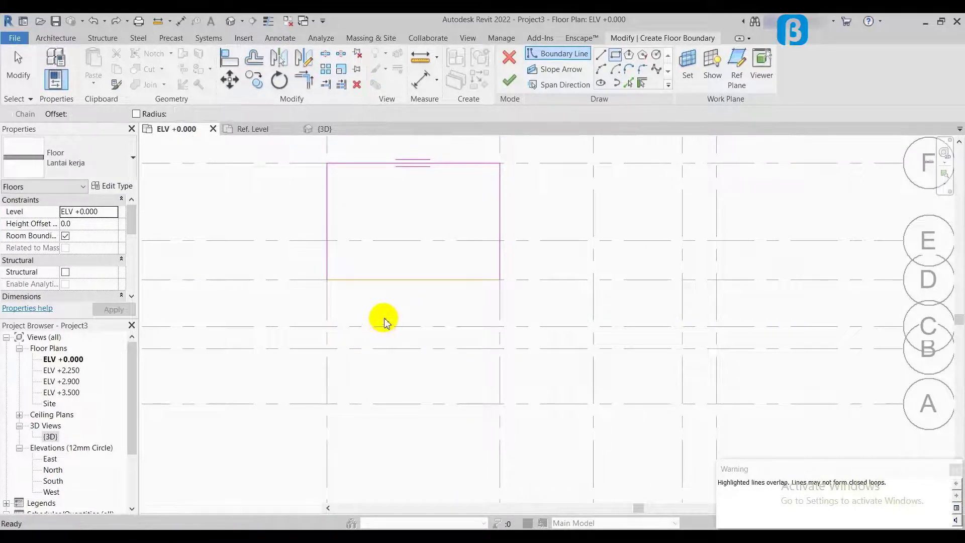
scroll(384, 318, "down", 1)
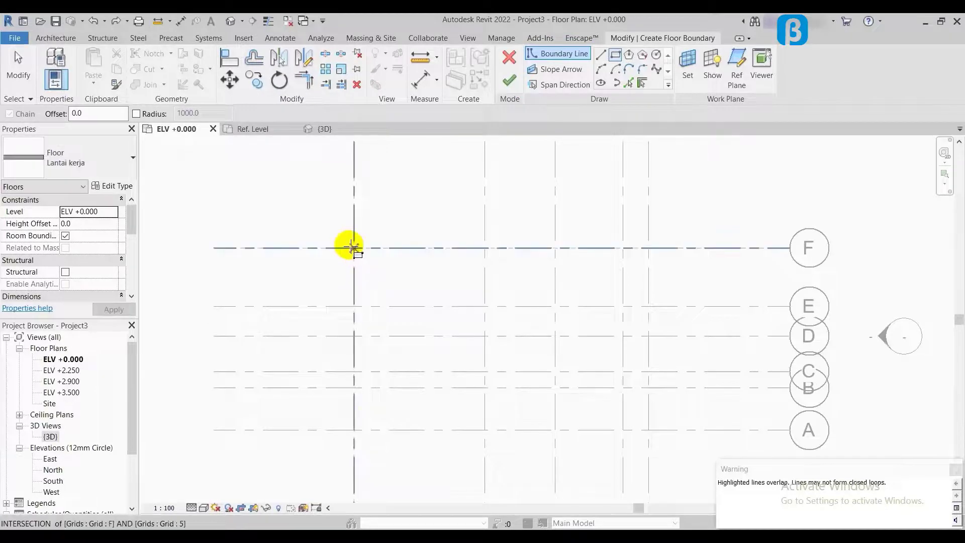
left_click(353, 248)
left_click(484, 430)
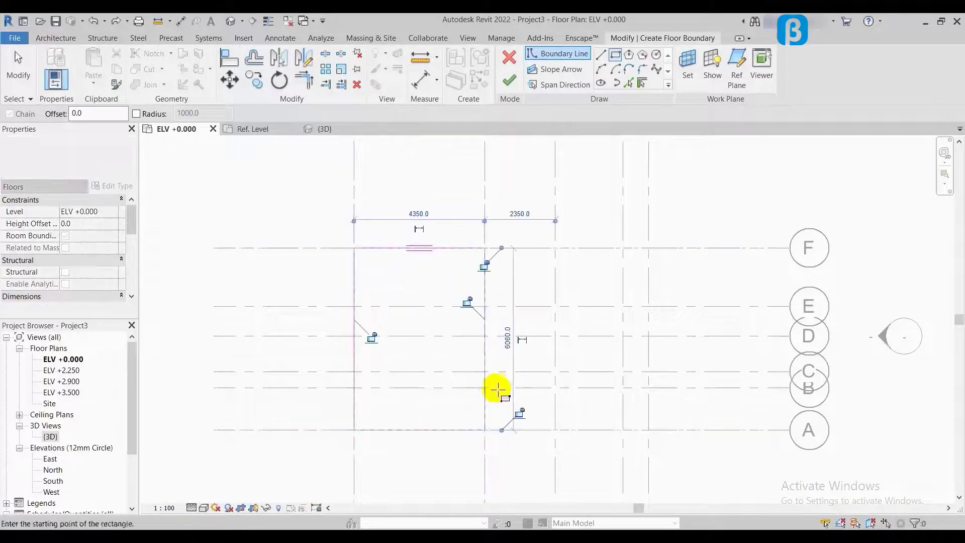
scroll(445, 233, "up", 3)
scroll(553, 243, "down", 5)
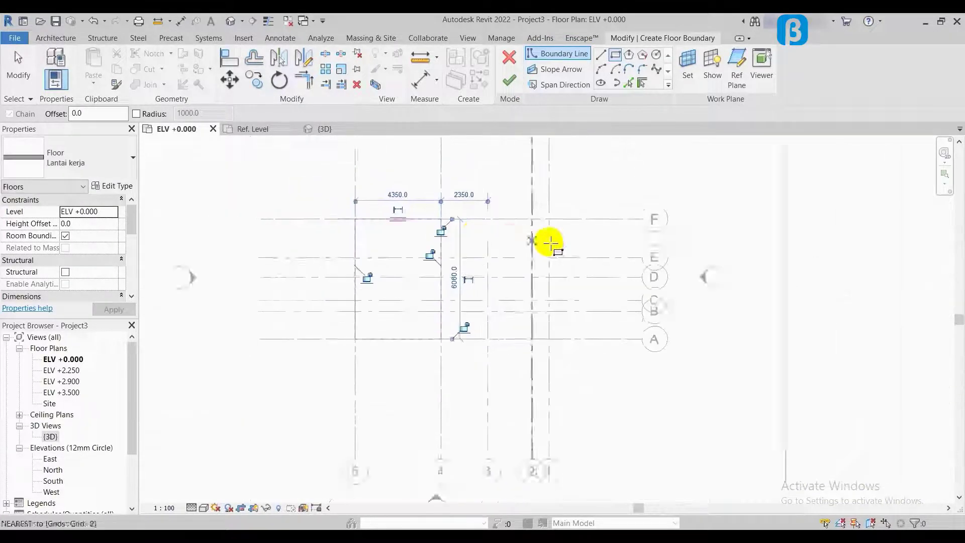
scroll(555, 246, "up", 1)
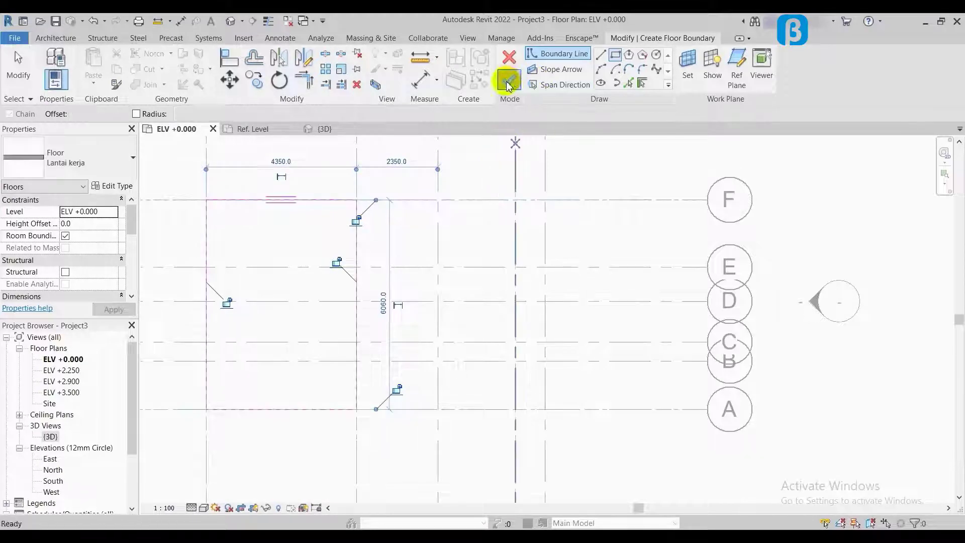
left_click(509, 80)
scroll(371, 258, "up", 1)
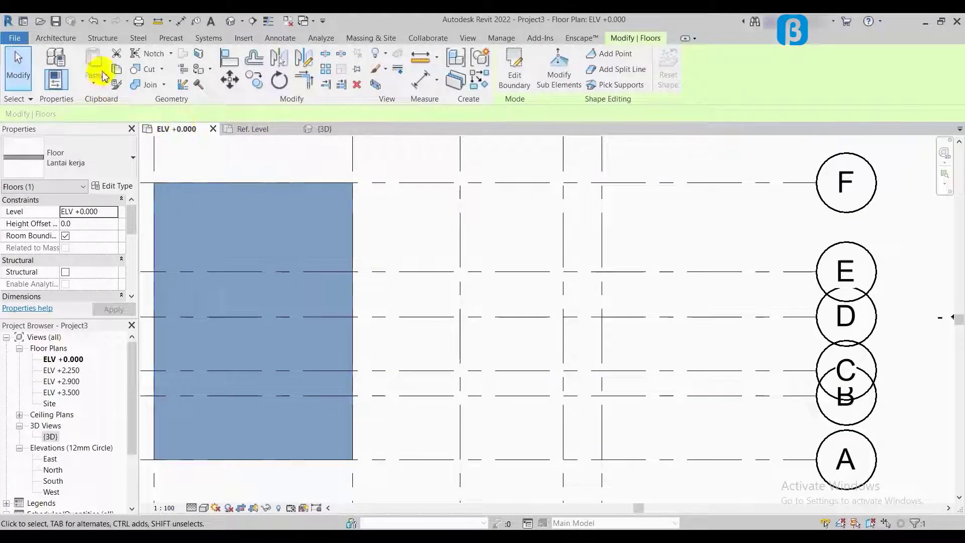
Step: Add a rectangular Lantai kerja floor strip from grid F/3 down to grid A
left_click(64, 42)
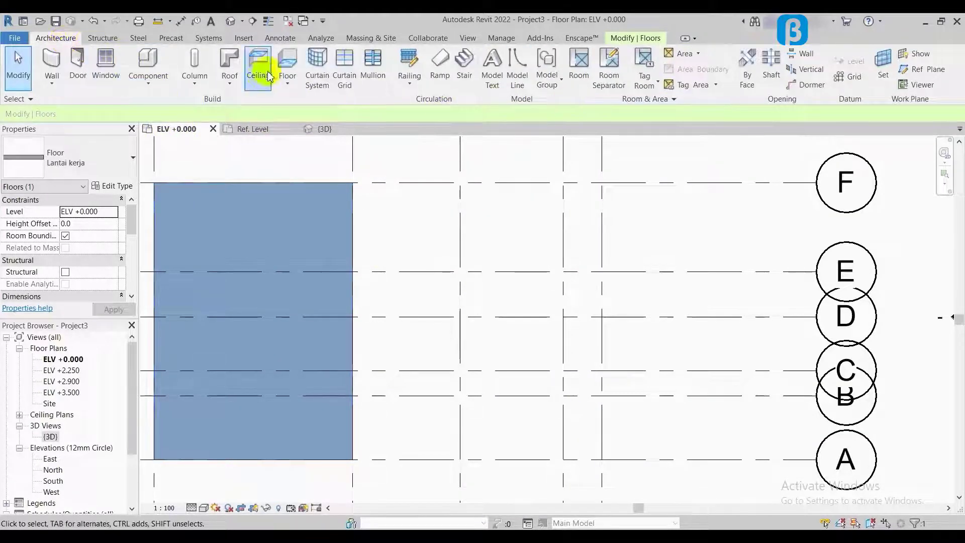
left_click(289, 60)
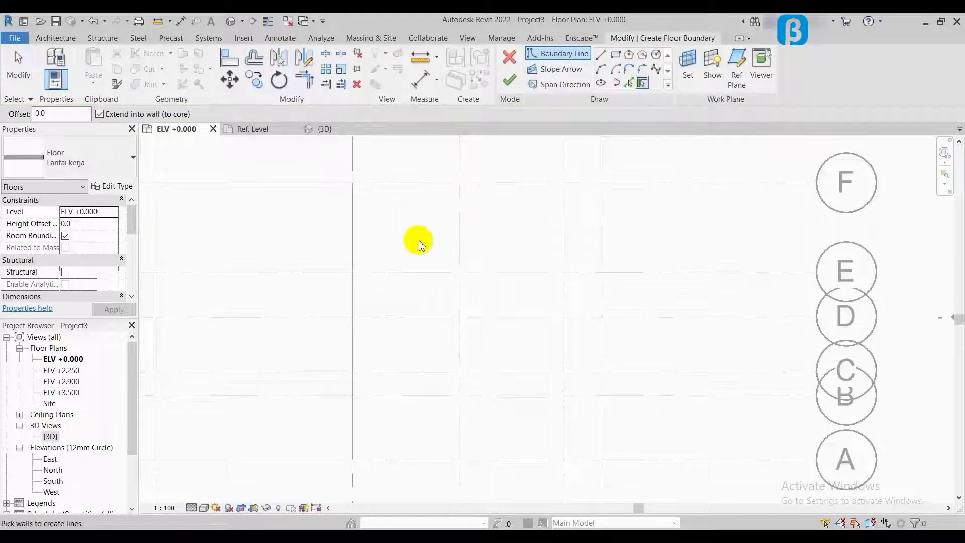
scroll(420, 245, "down", 2)
left_click(601, 55)
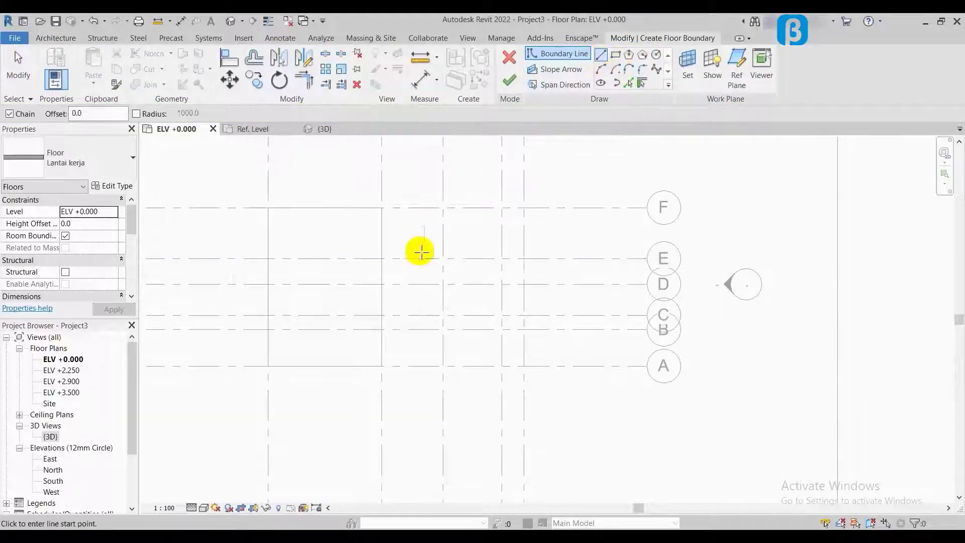
scroll(427, 261, "down", 1)
scroll(453, 284, "up", 1)
scroll(465, 289, "up", 1)
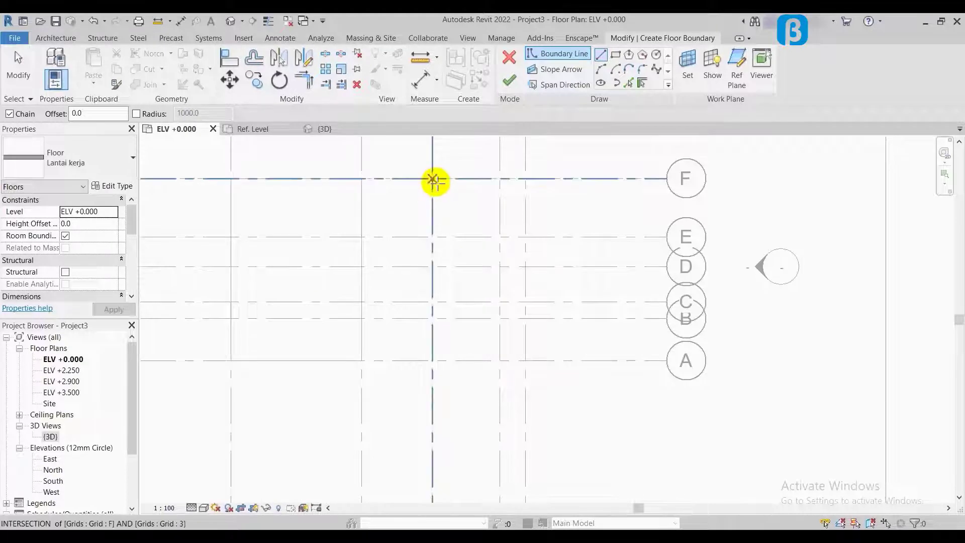
left_click(615, 54)
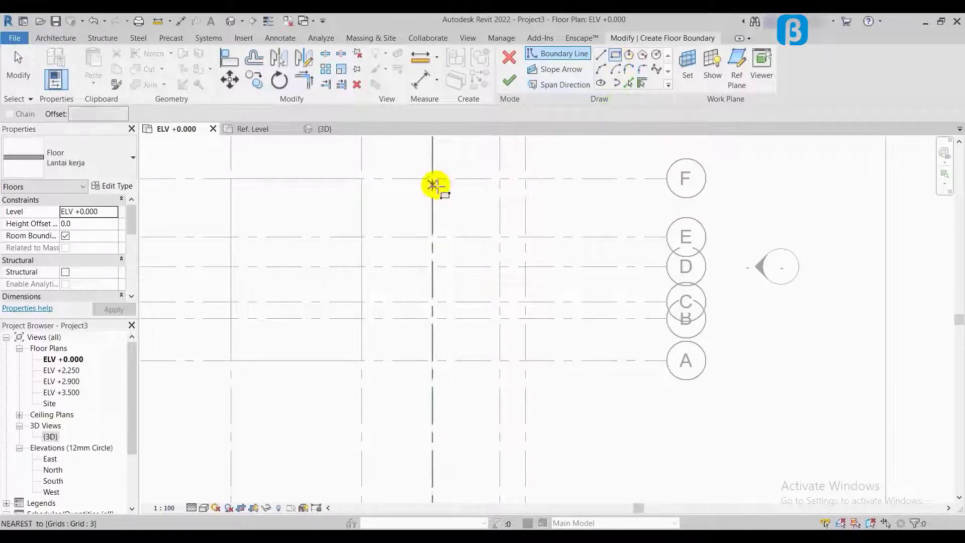
left_click(435, 182)
left_click(499, 360)
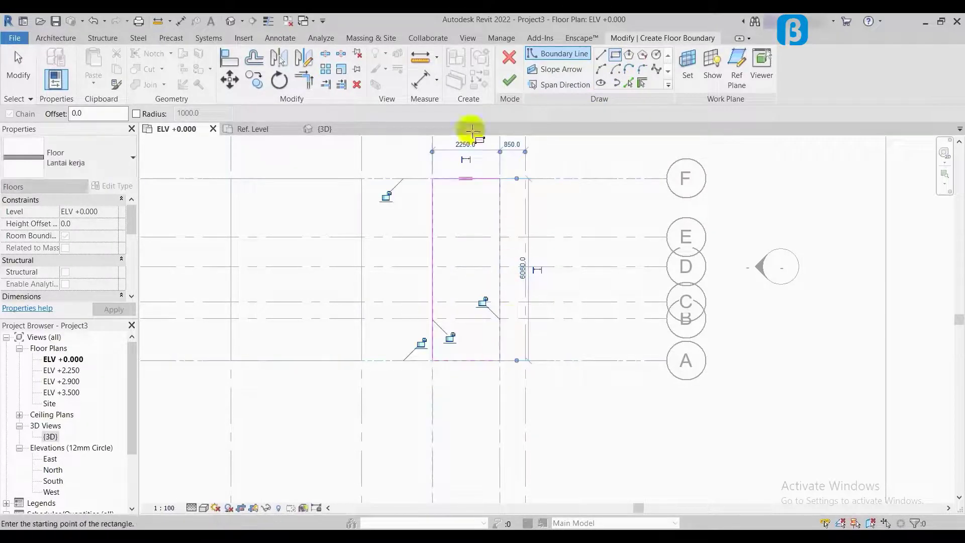
left_click(509, 76)
type("-50")
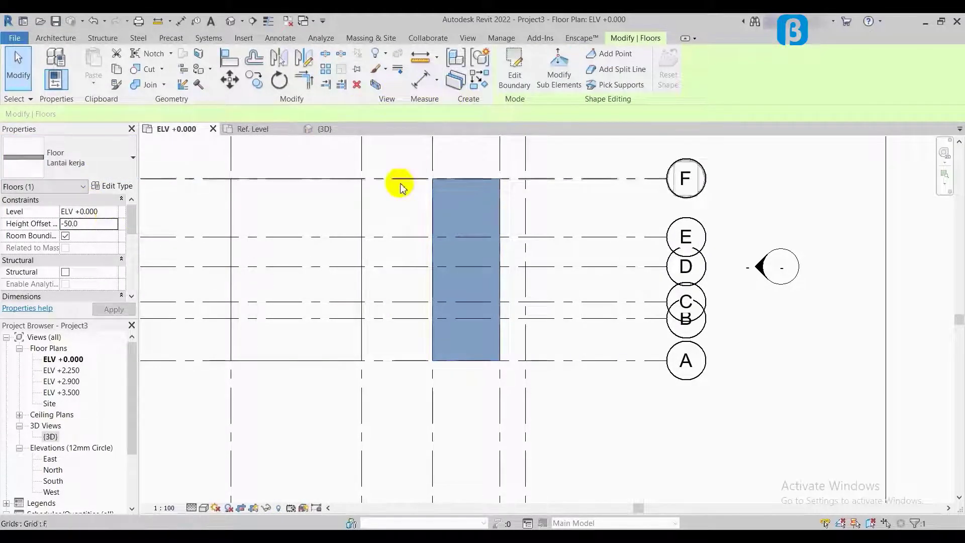
left_click(396, 185)
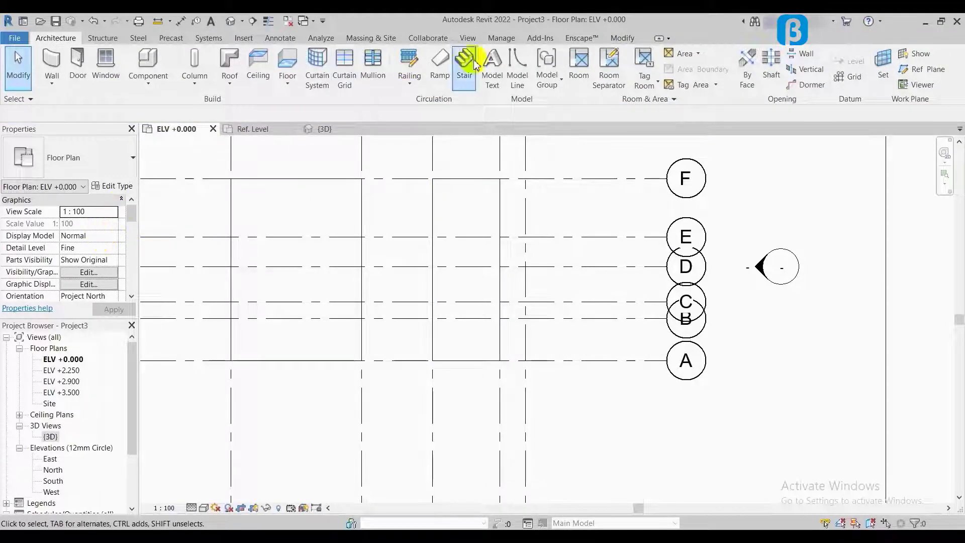
Step: Create a rectangular floor at -50 mm height offset from grid F down to about grid C
left_click(287, 70)
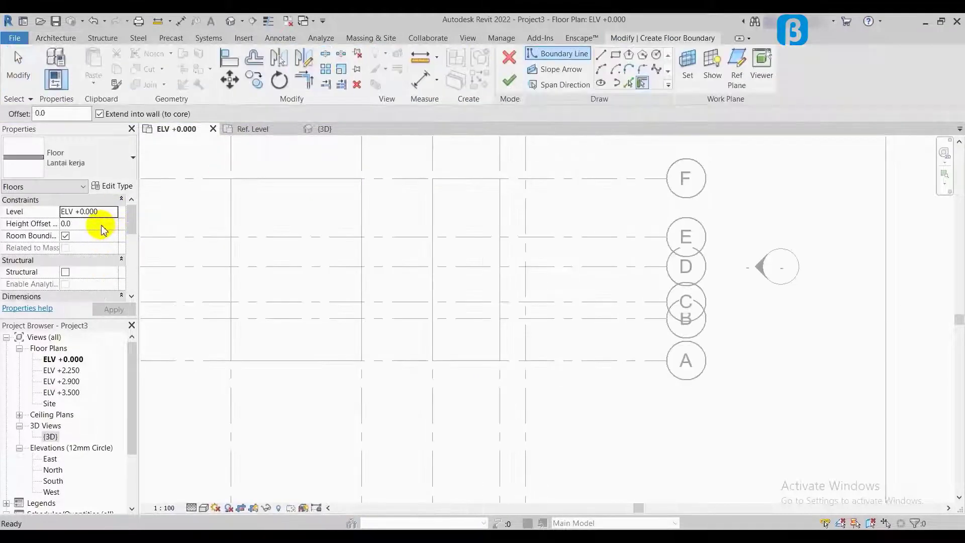
key("Return")
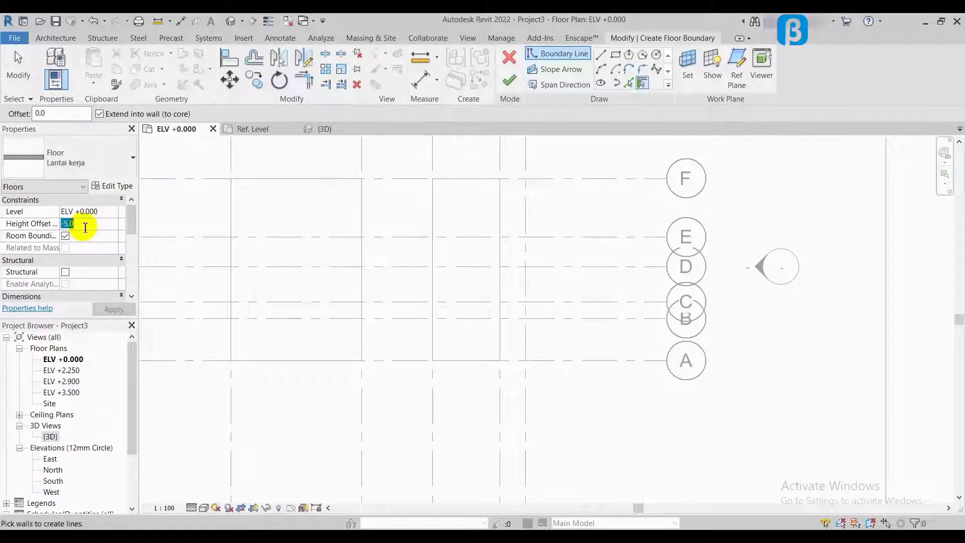
type("-50")
key("Return")
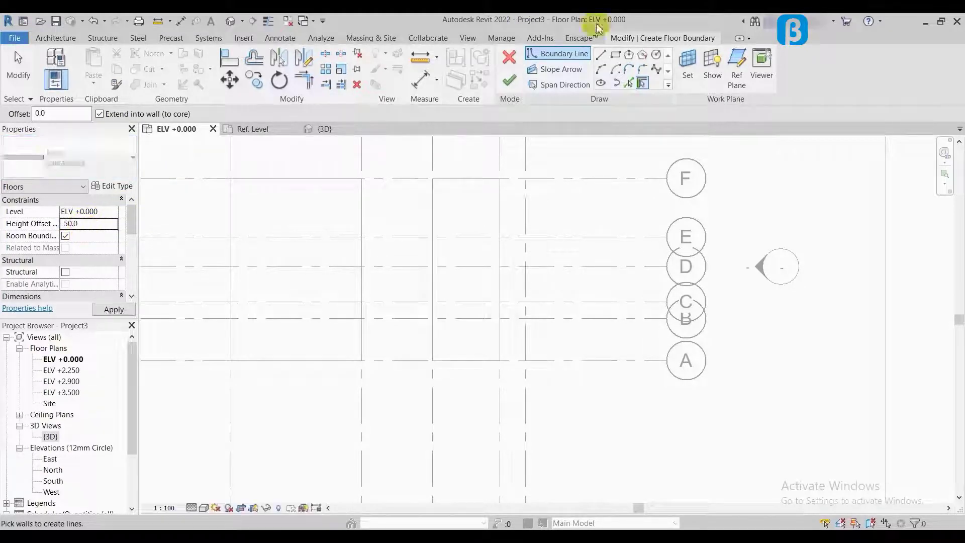
left_click(615, 55)
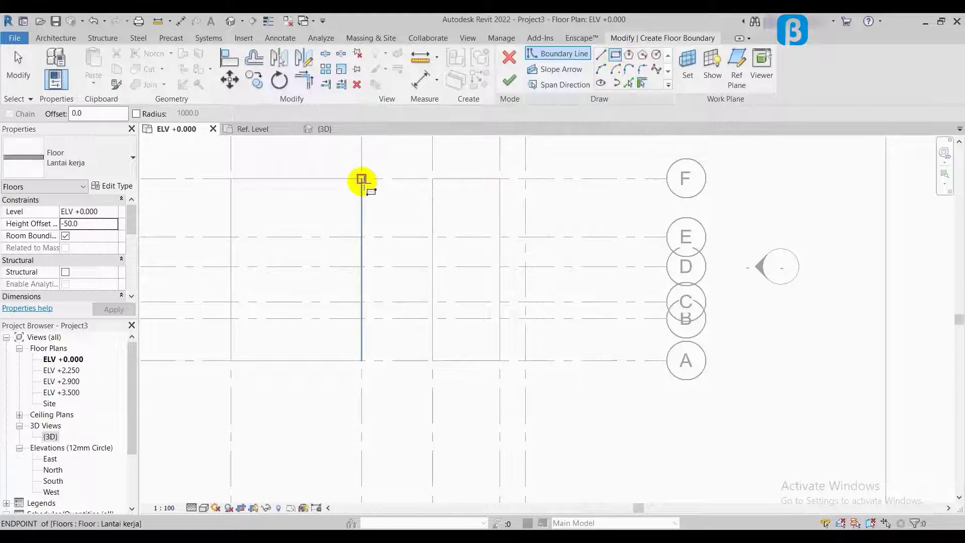
left_click(362, 179)
left_click(431, 317)
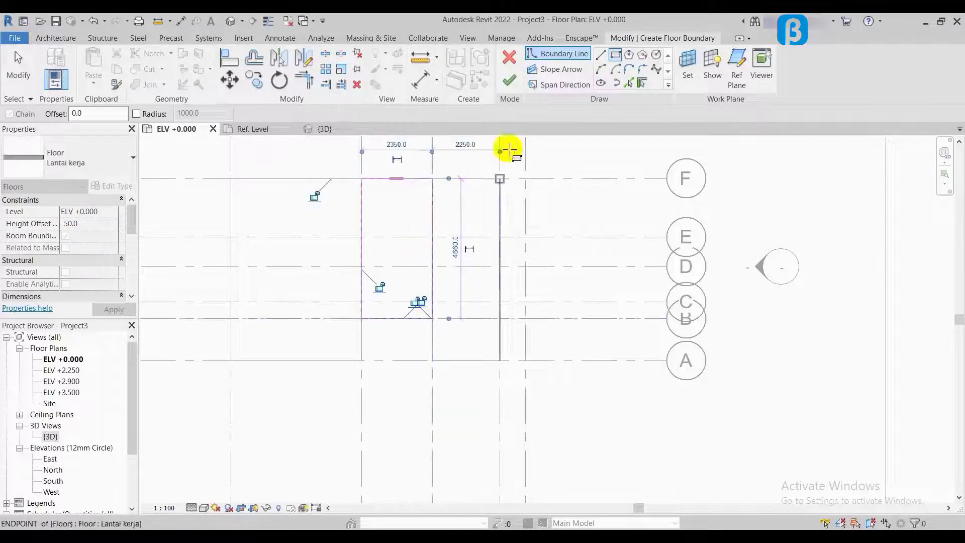
left_click(509, 80)
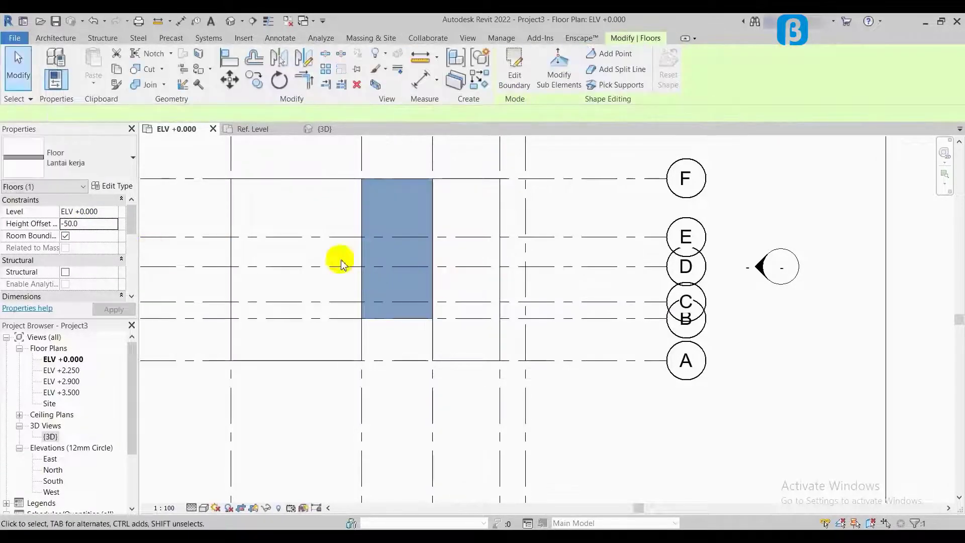
scroll(370, 345, "up", 2)
Step: Start a floor at -100 mm height offset and sketch its first rectangle near grid A
left_click(61, 40)
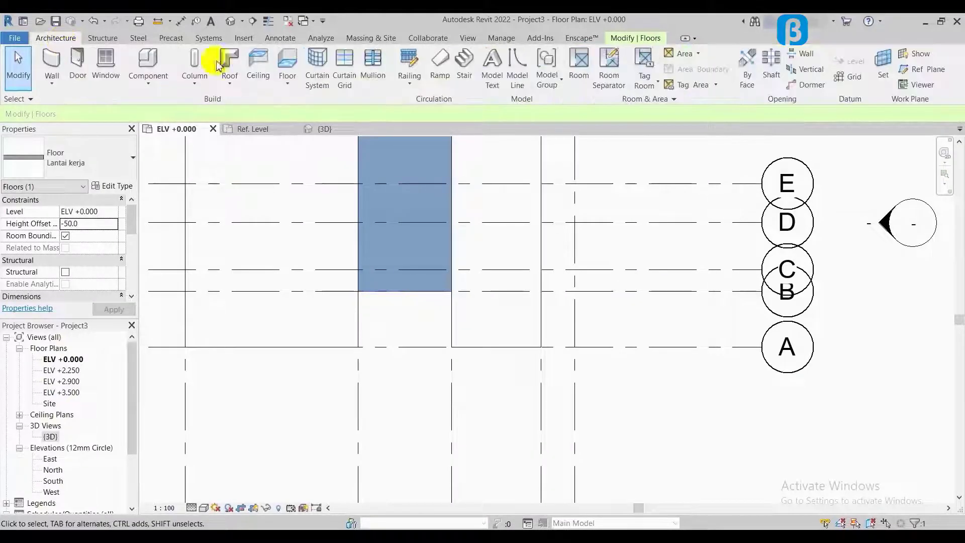
left_click(281, 68)
left_click(113, 223)
type("-100")
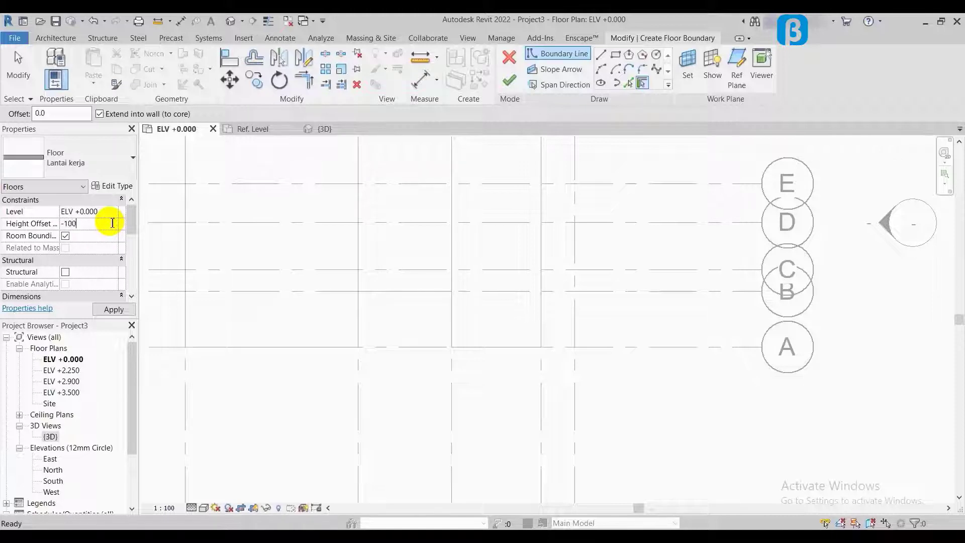
scroll(360, 294, "up", 2)
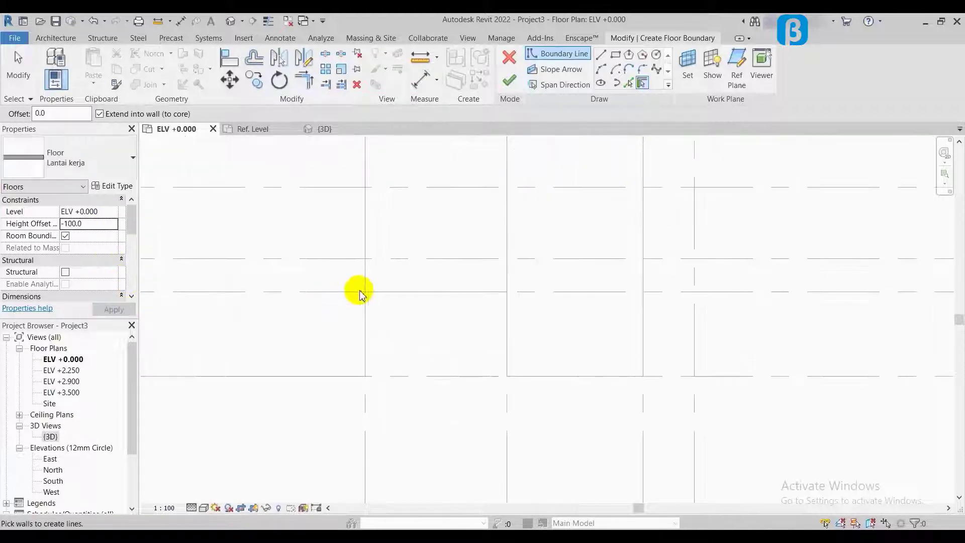
left_click(615, 54)
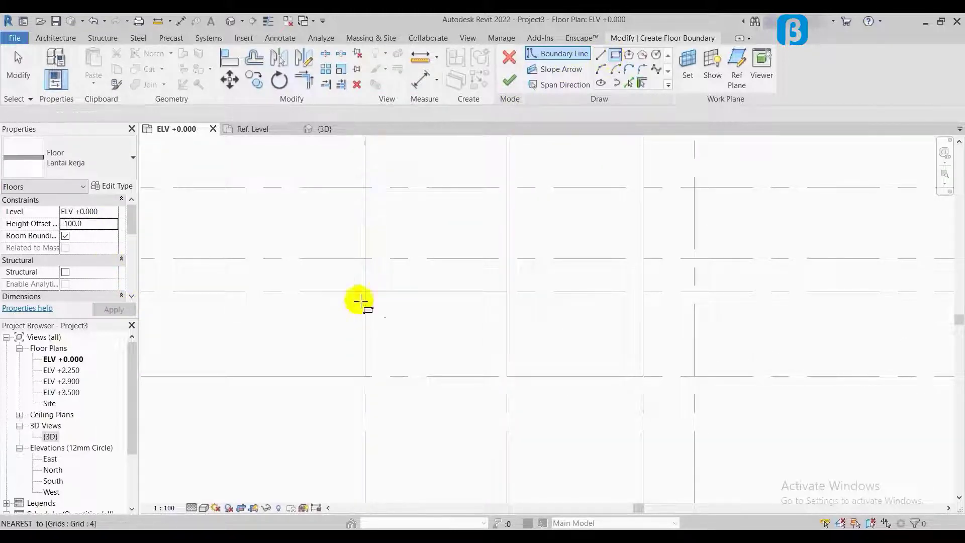
left_click(365, 292)
left_click(507, 376)
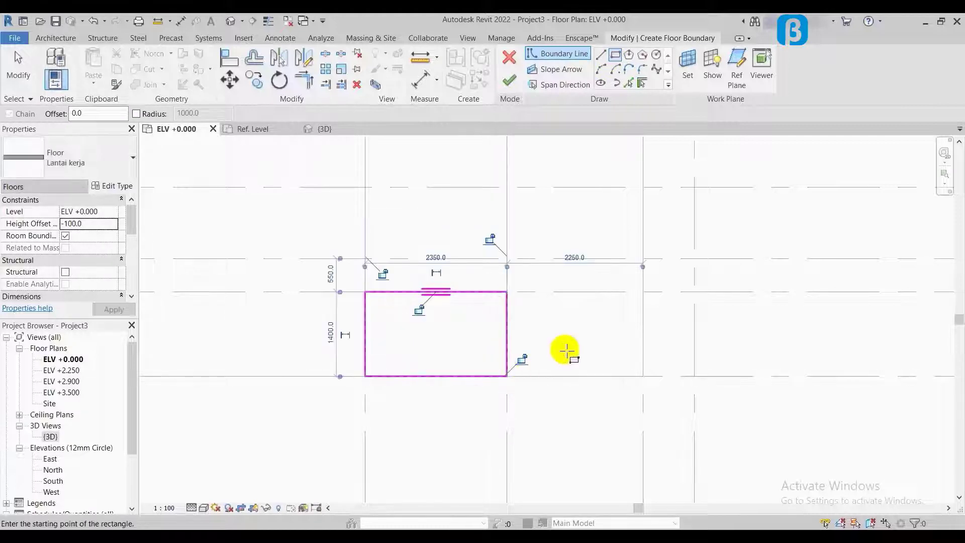
scroll(610, 313, "down", 2)
scroll(617, 273, "up", 1)
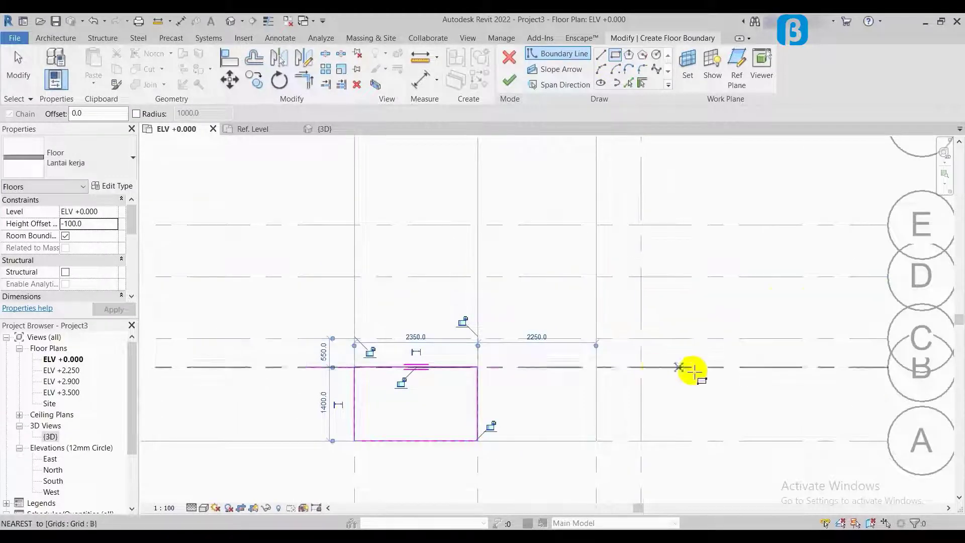
scroll(779, 298, "up", 1)
scroll(779, 298, "up", 1)
scroll(610, 341, "down", 2)
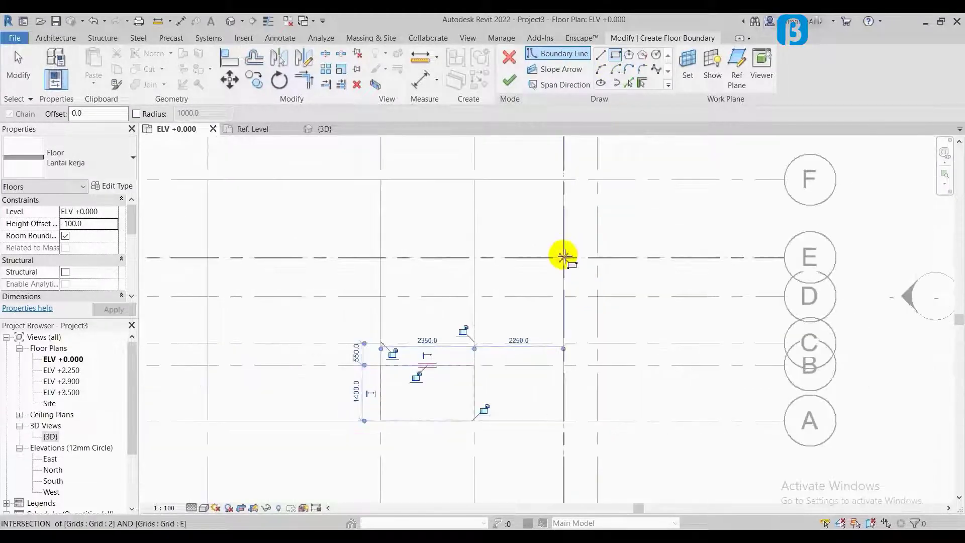
Step: Add a second rectangle from grid 2/E to grid C and finish the floor
left_click(564, 257)
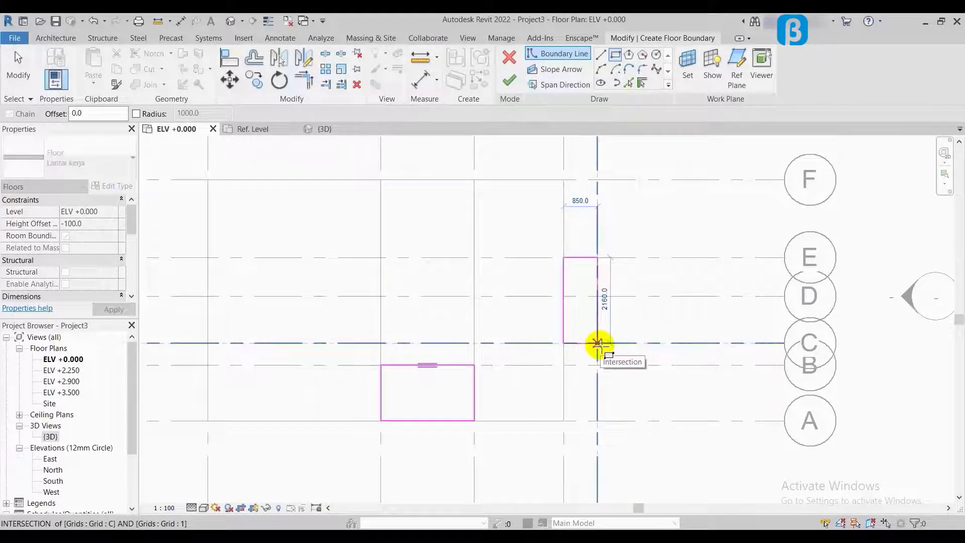
left_click(597, 344)
left_click(509, 81)
scroll(599, 297, "down", 2)
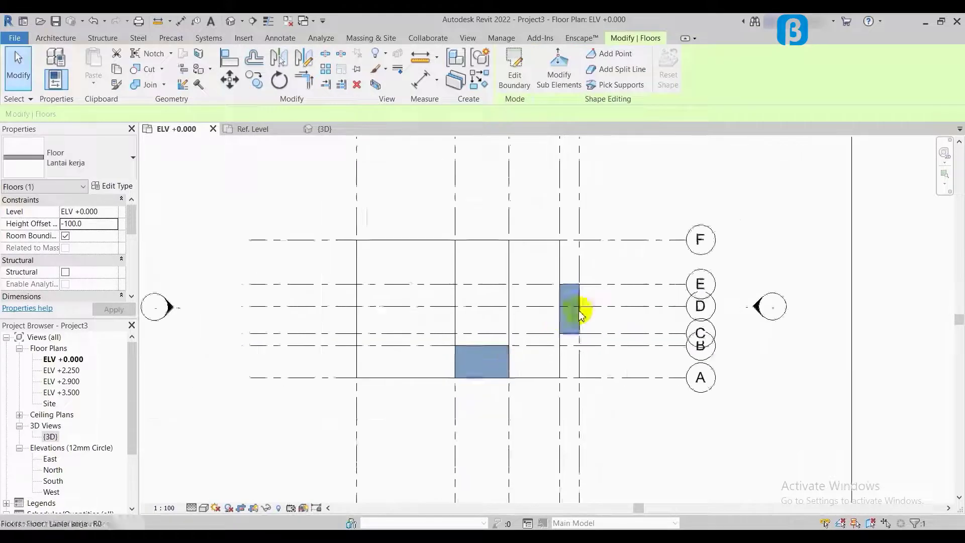
scroll(657, 222, "down", 1)
Step: Deselect the new floor and switch to the {3D} view
scroll(308, 231, "up", 1)
left_click(308, 231)
left_click(317, 130)
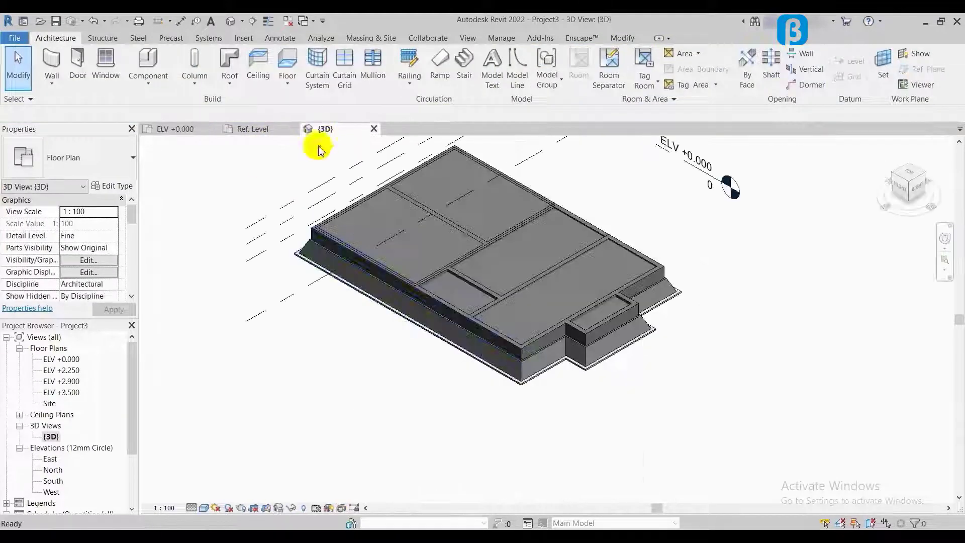
scroll(457, 269, "up", 3)
scroll(457, 270, "down", 3)
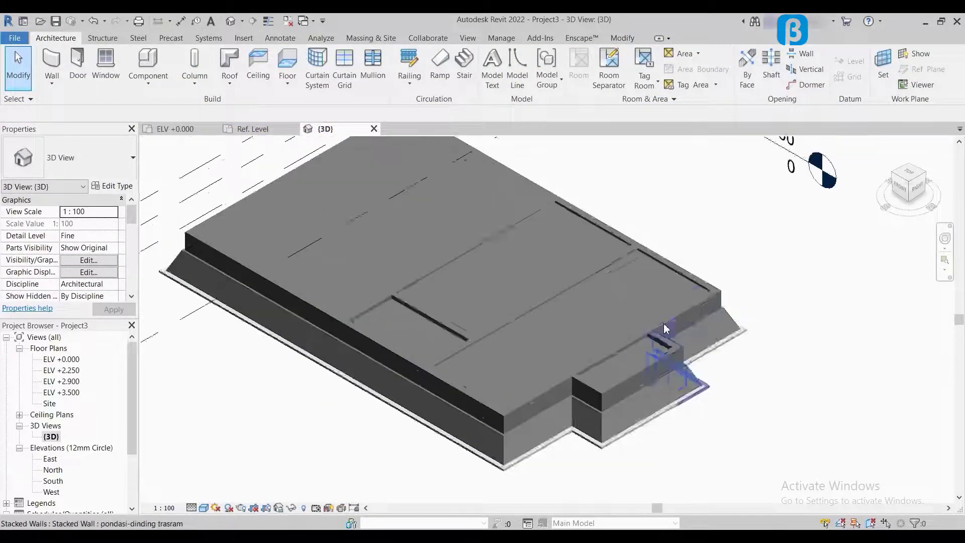
scroll(670, 316, "down", 2)
Step: Set the 3D view's visual style to Realistic and inspect the slabs and walls
left_click(206, 513)
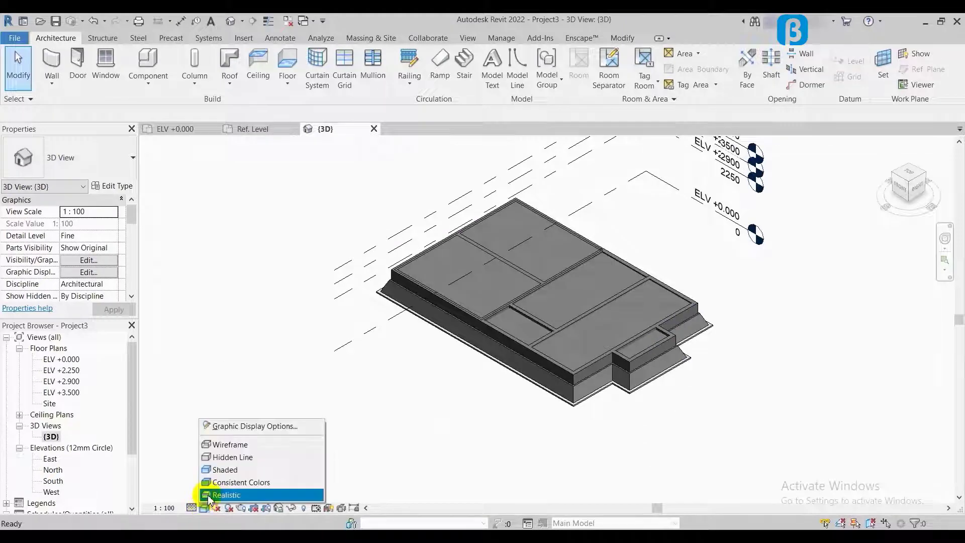
left_click(226, 493)
scroll(474, 280, "up", 1)
scroll(617, 287, "up", 3)
scroll(617, 291, "down", 3)
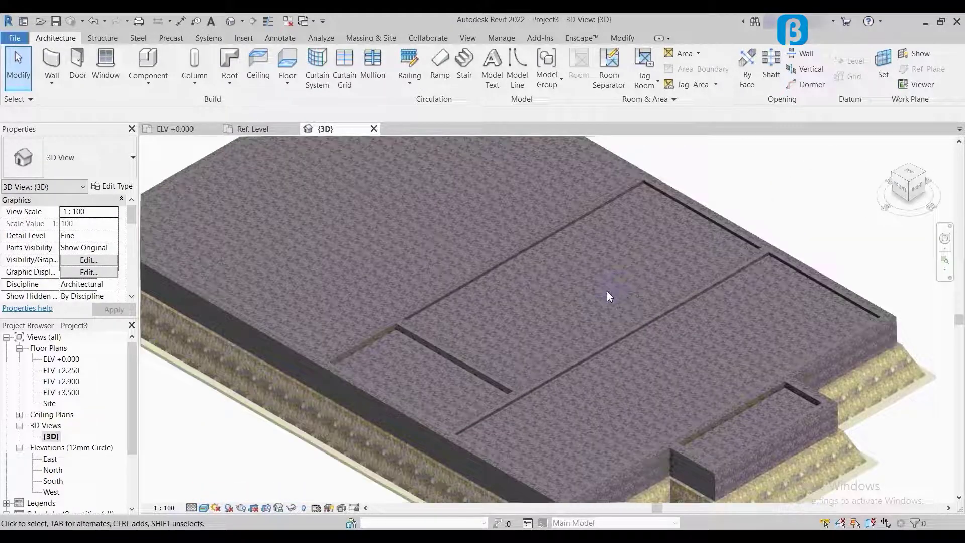
scroll(607, 290, "down", 2)
scroll(254, 236, "up", 1)
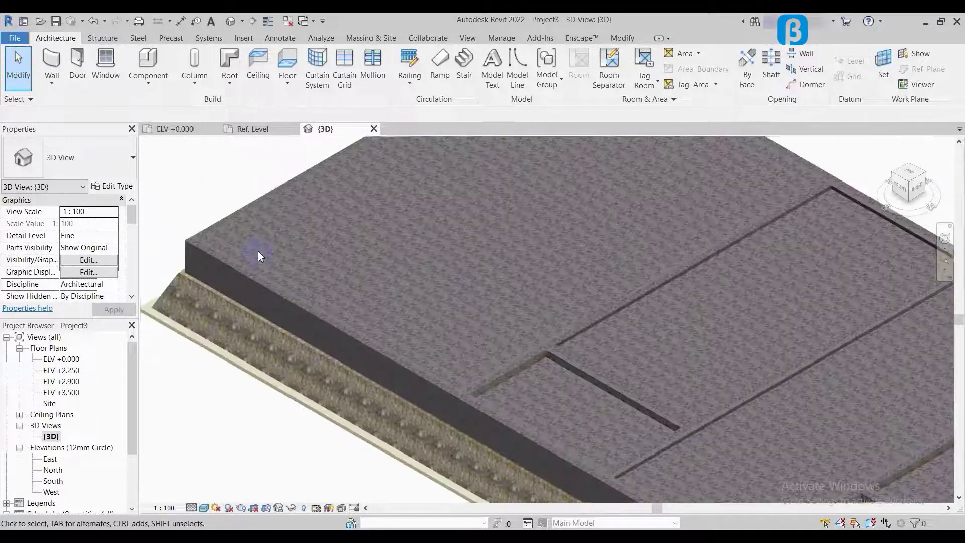
scroll(258, 251, "down", 3)
scroll(571, 334, "up", 3)
scroll(704, 367, "up", 1)
scroll(753, 297, "down", 2)
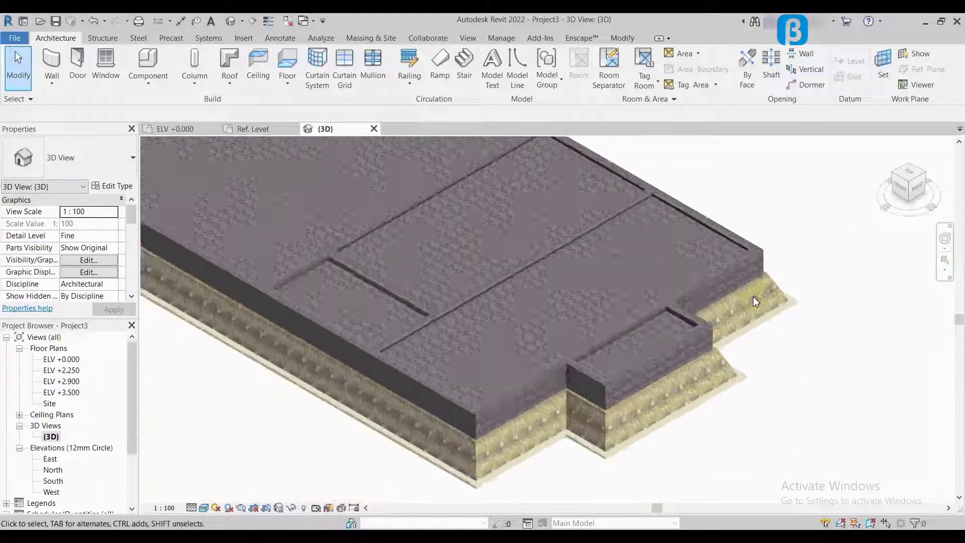
scroll(750, 296, "down", 1)
scroll(673, 327, "up", 3)
scroll(668, 330, "up", 1)
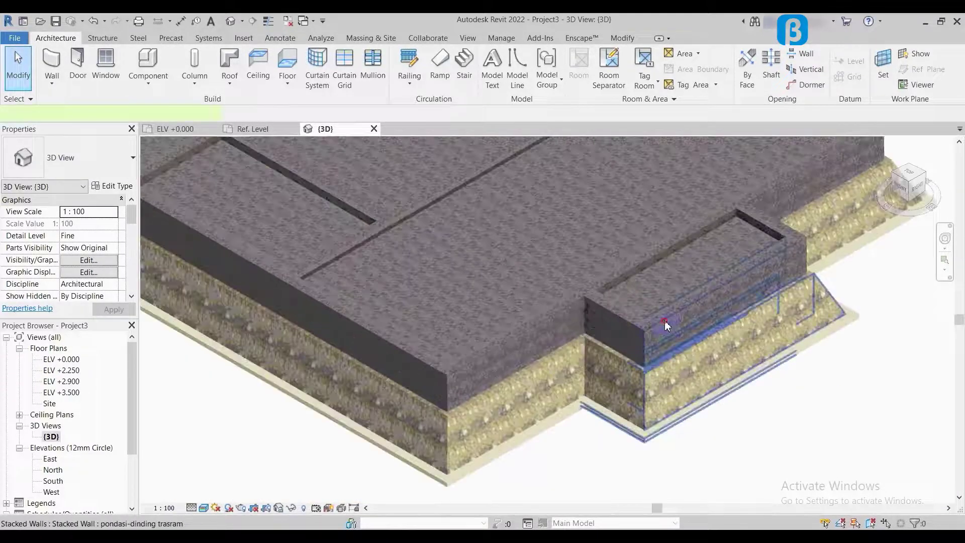
left_click(666, 324)
Step: Set 900 mm unconnected height on the first stacked wall and the short corner wall
left_click(88, 236)
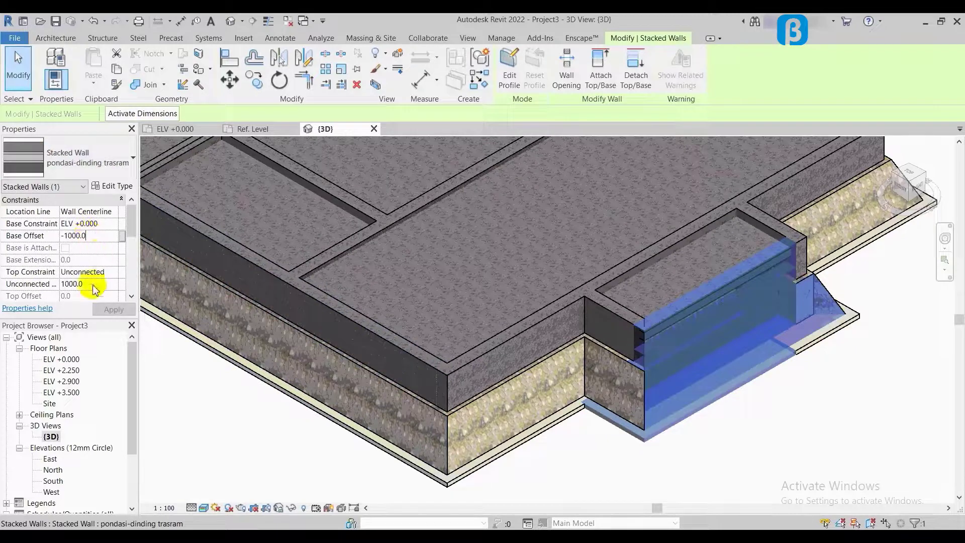
type("900")
left_click(117, 311)
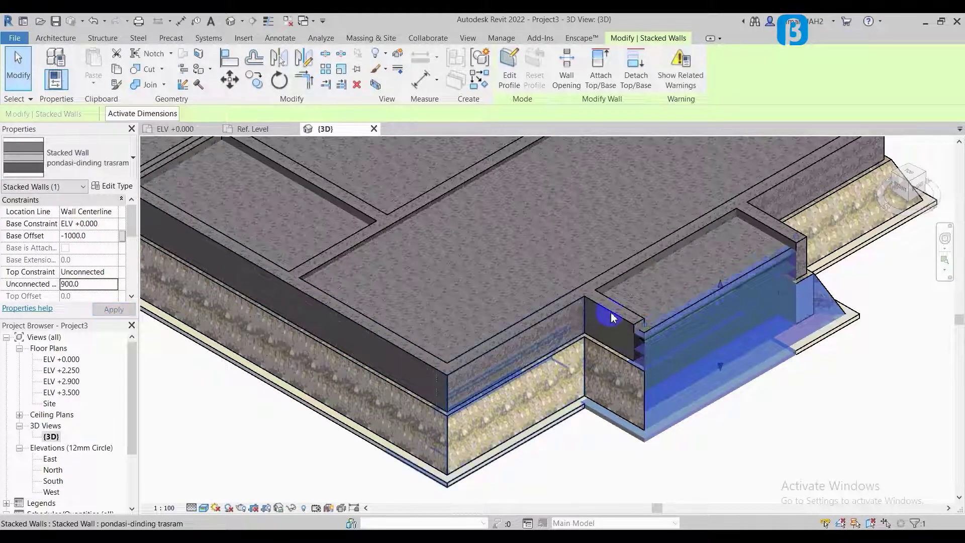
left_click(612, 318)
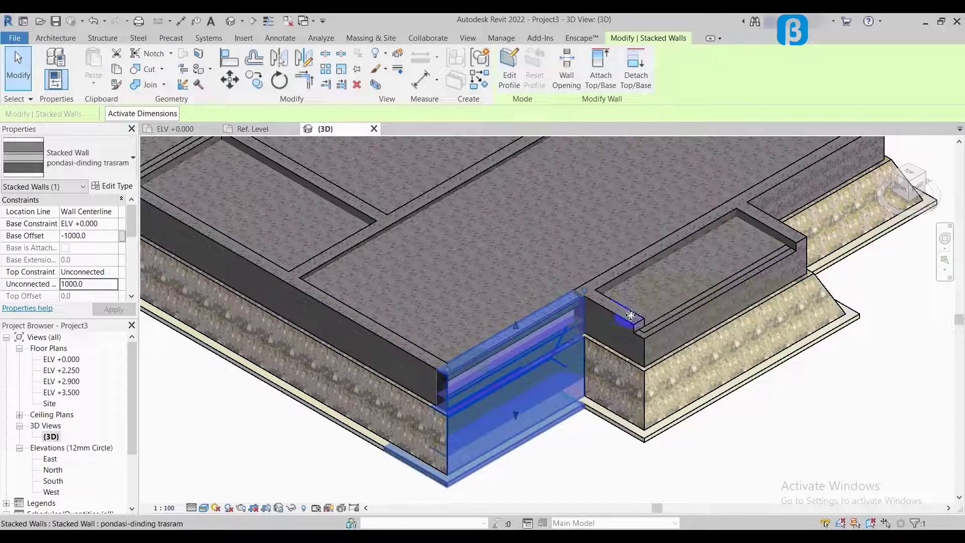
left_click(631, 316)
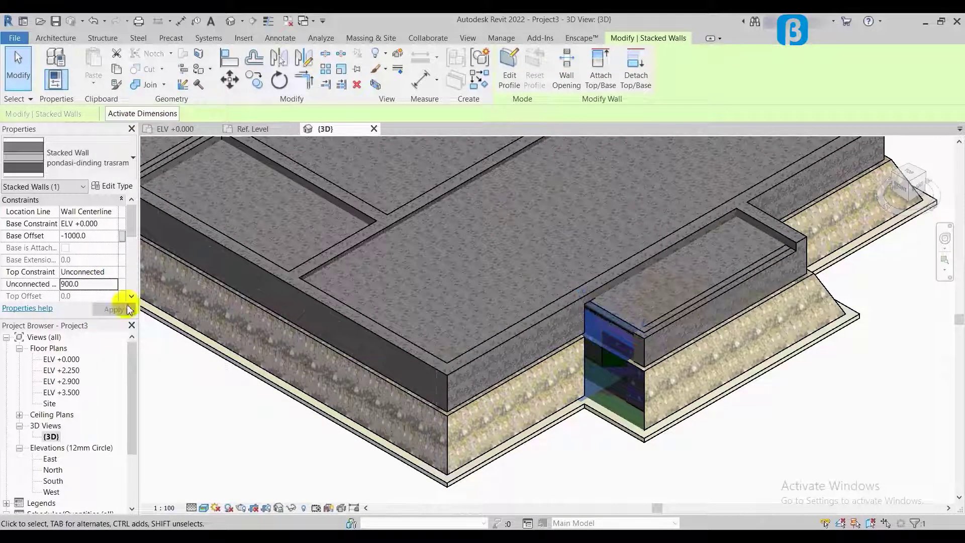
left_click(113, 309)
Step: Give the right-hand stacked wall a 900 mm unconnected height as well, then deselect
left_click(786, 236)
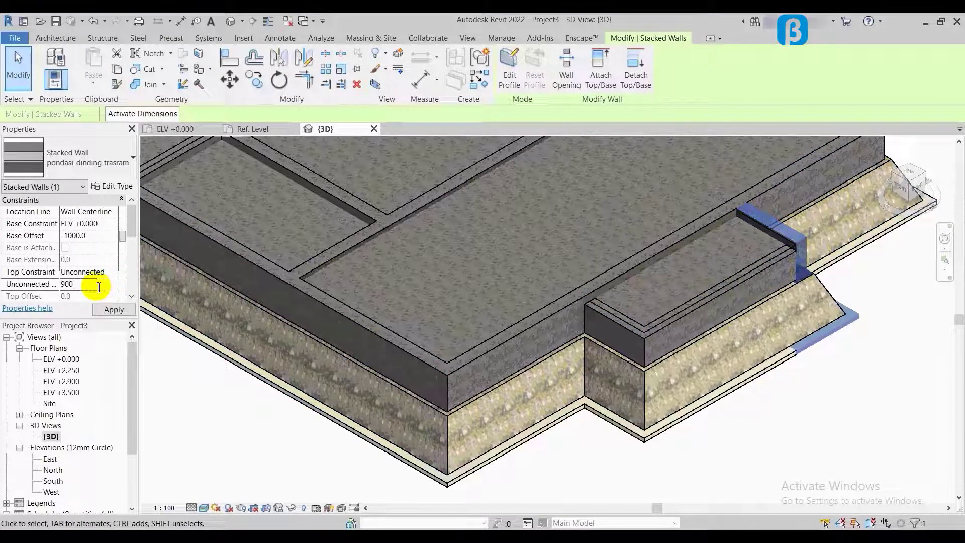
scroll(654, 327, "down", 3)
key("Escape")
scroll(709, 352, "down", 2)
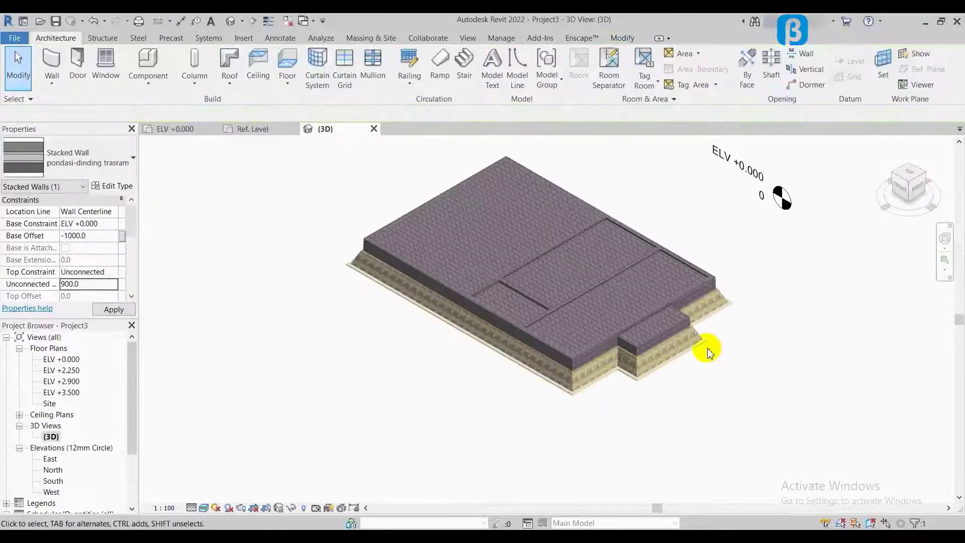
left_click(707, 352)
scroll(565, 222, "up", 2)
scroll(565, 221, "up", 4)
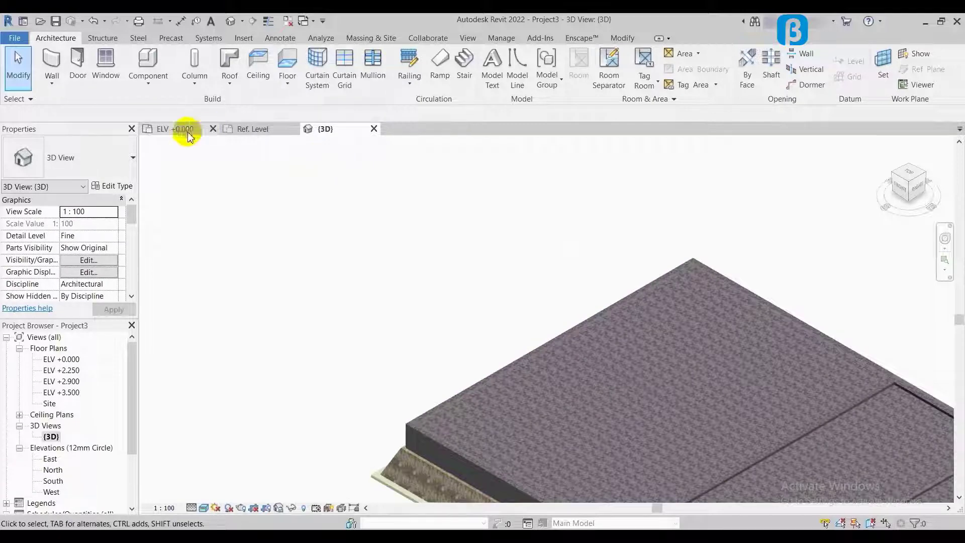
Step: Return to the ELV +0.000 plan, briefly check the wall type properties, and cancel
left_click(166, 129)
scroll(493, 344, "down", 2)
key("w")
key("a")
left_click(111, 185)
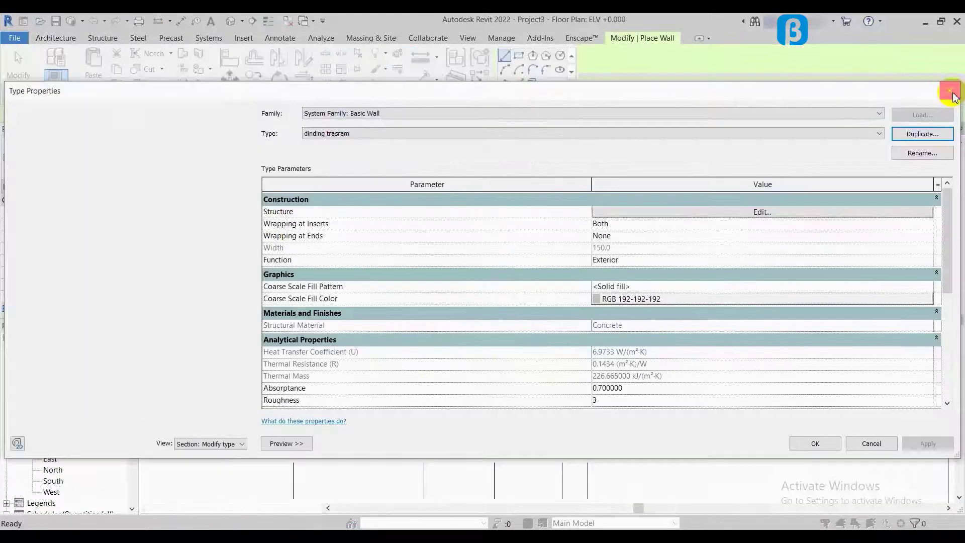
left_click(948, 92)
scroll(354, 145, "up", 4)
key("Escape")
key("Escape")
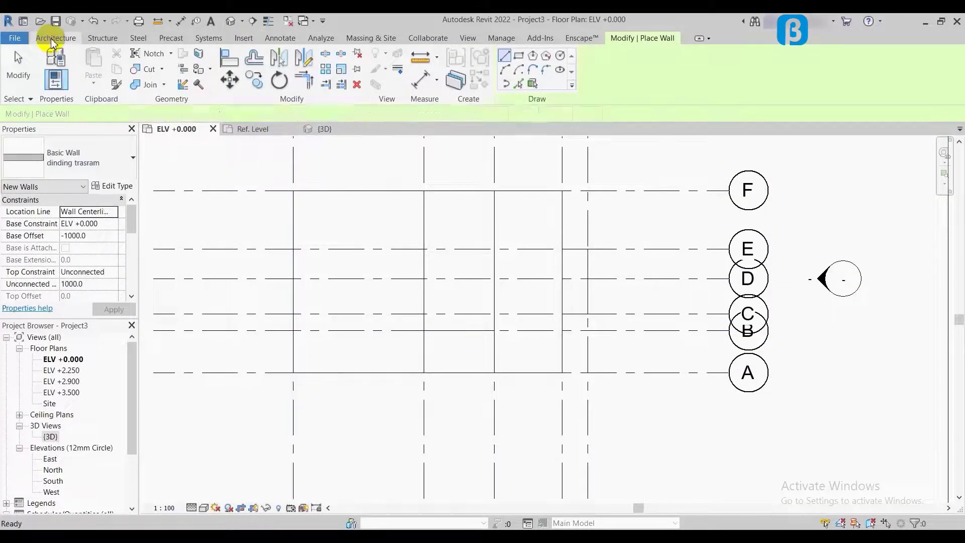
Step: Start a structural column and show the UC-Universal Columns-Column type properties
left_click(103, 40)
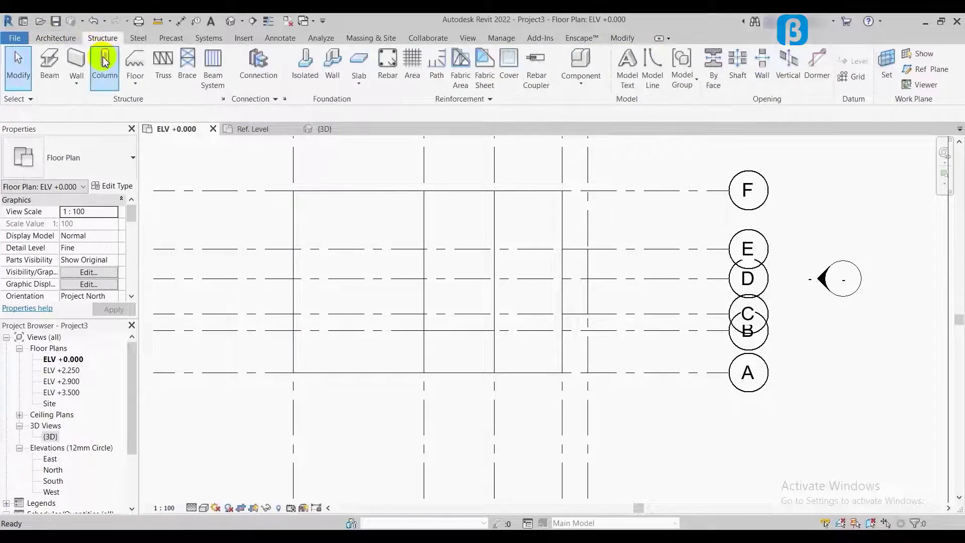
left_click(101, 58)
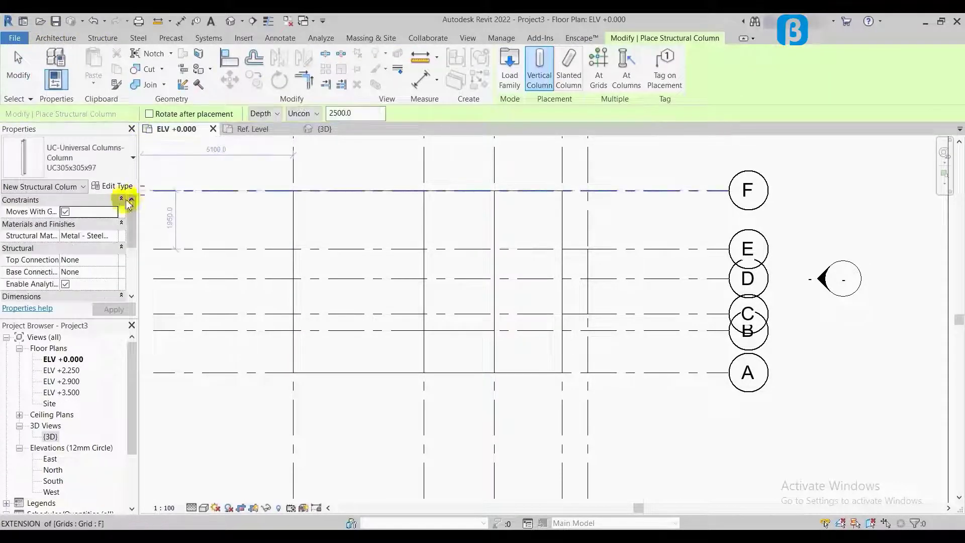
left_click(111, 187)
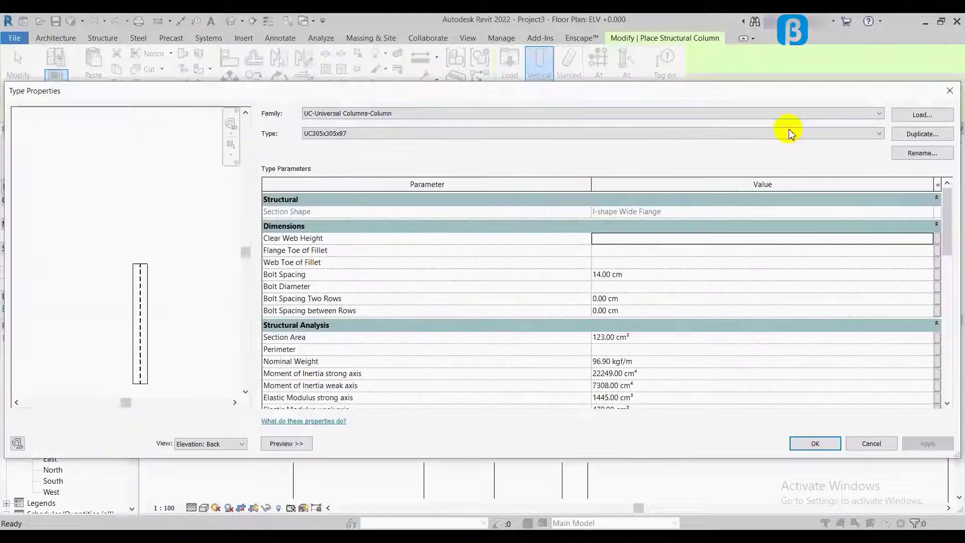
Step: Begin loading a family and browse to the 03.Library_Revit folder
left_click(904, 118)
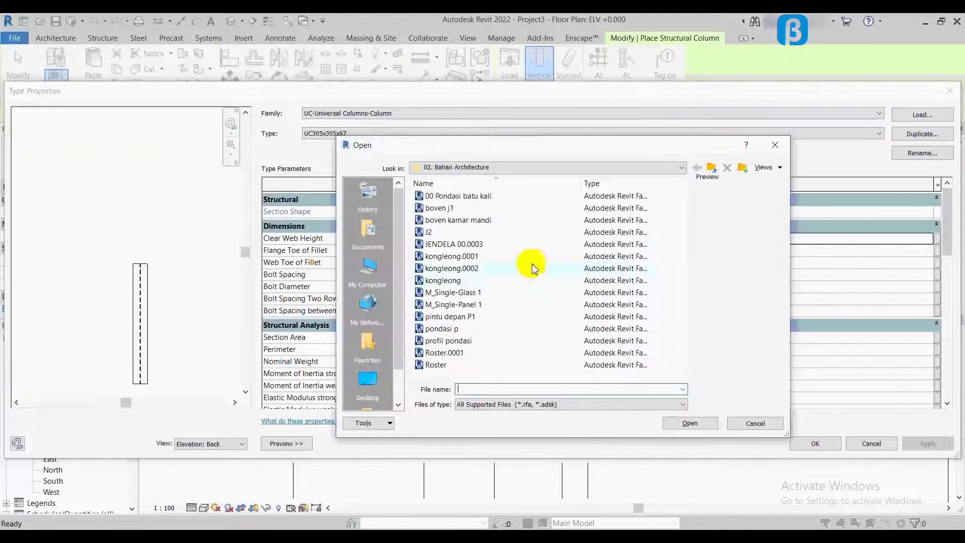
left_click(491, 168)
left_click(490, 229)
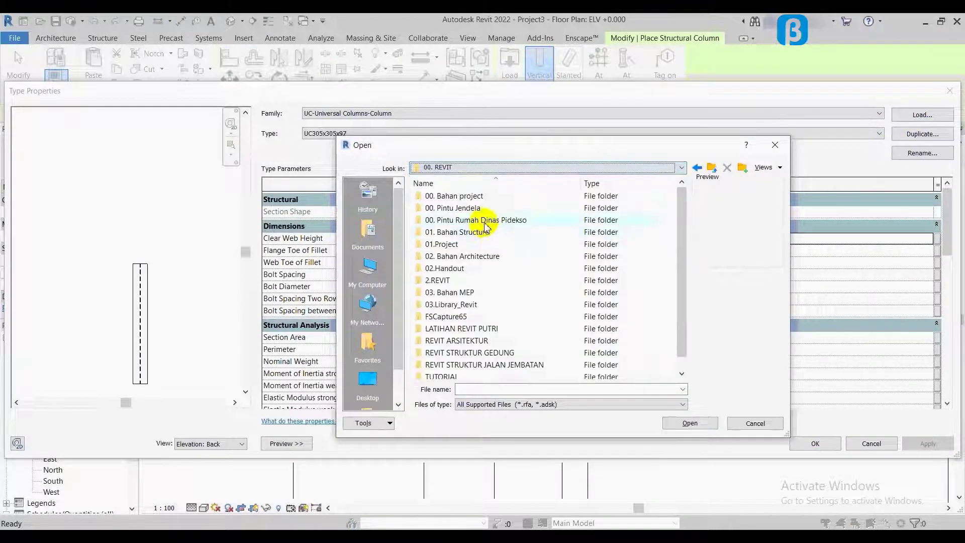
double_click(487, 232)
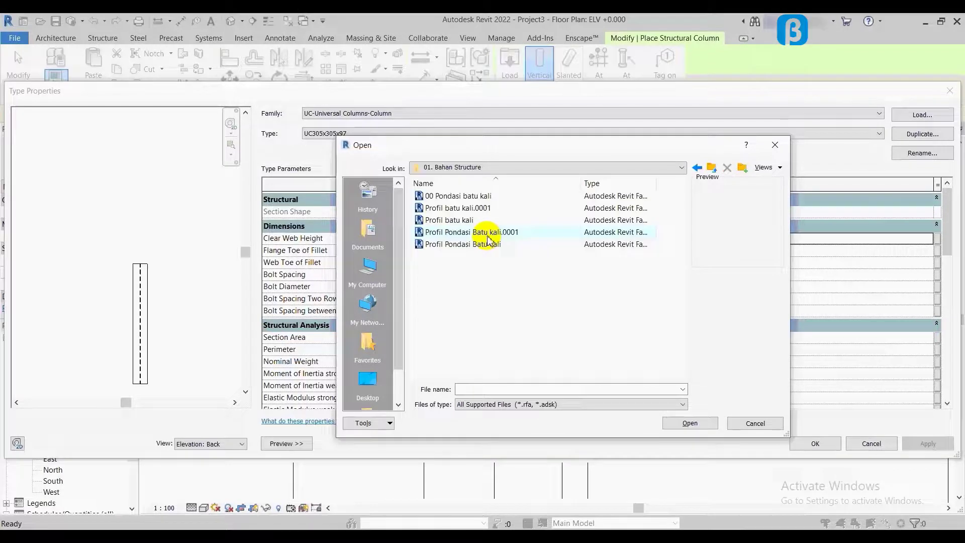
left_click(684, 168)
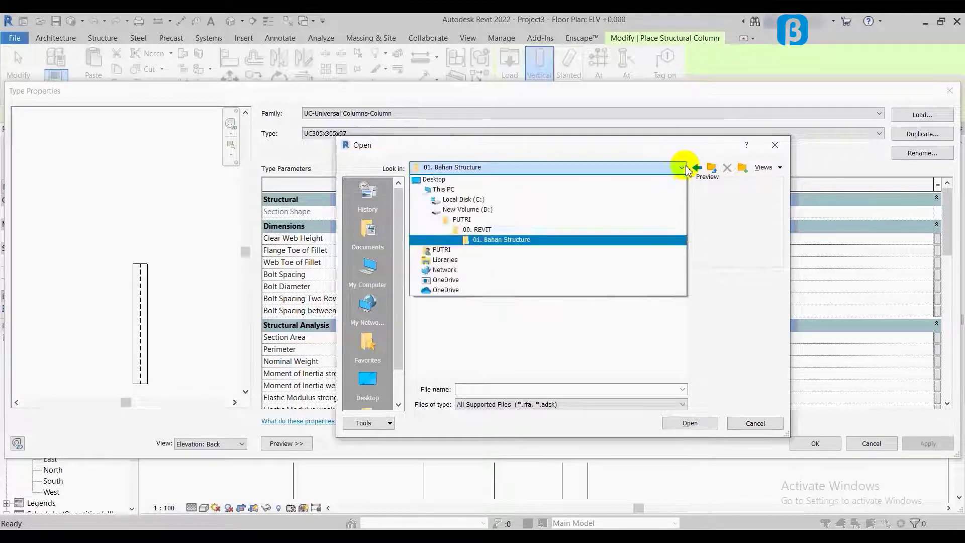
left_click(519, 232)
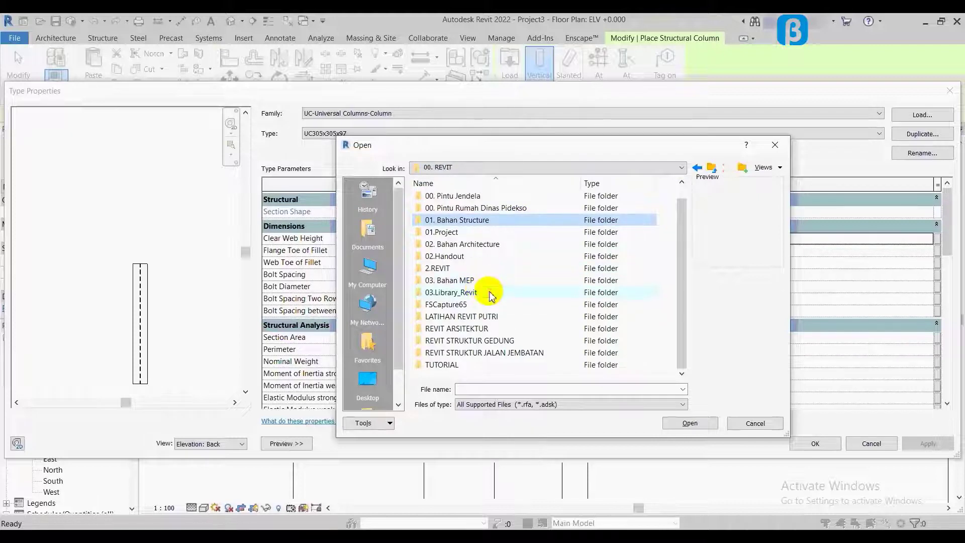
left_click(491, 296)
double_click(490, 294)
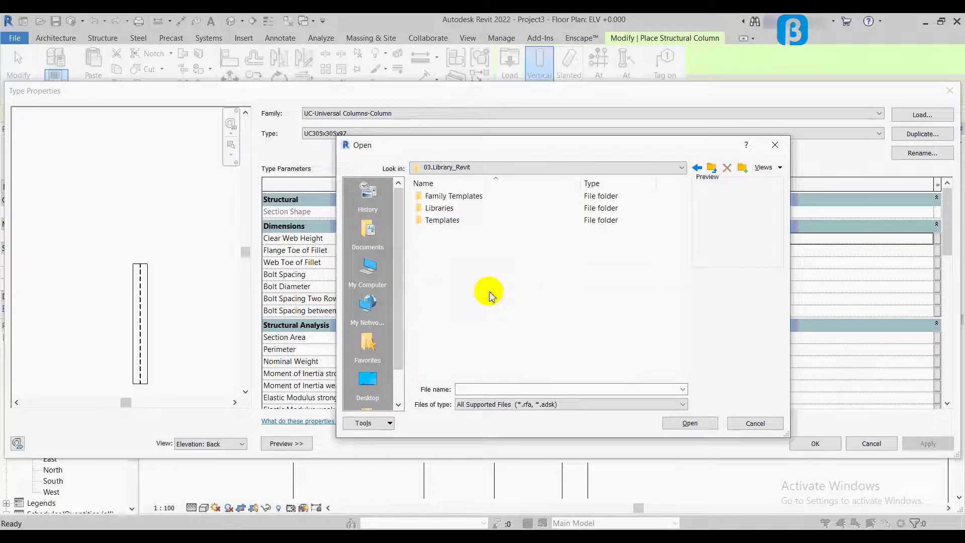
Step: Load M_Concrete-Rectangular-Column.rfa from Libraries > Structural Columns > Concrete
double_click(477, 211)
scroll(478, 221, "down", 2)
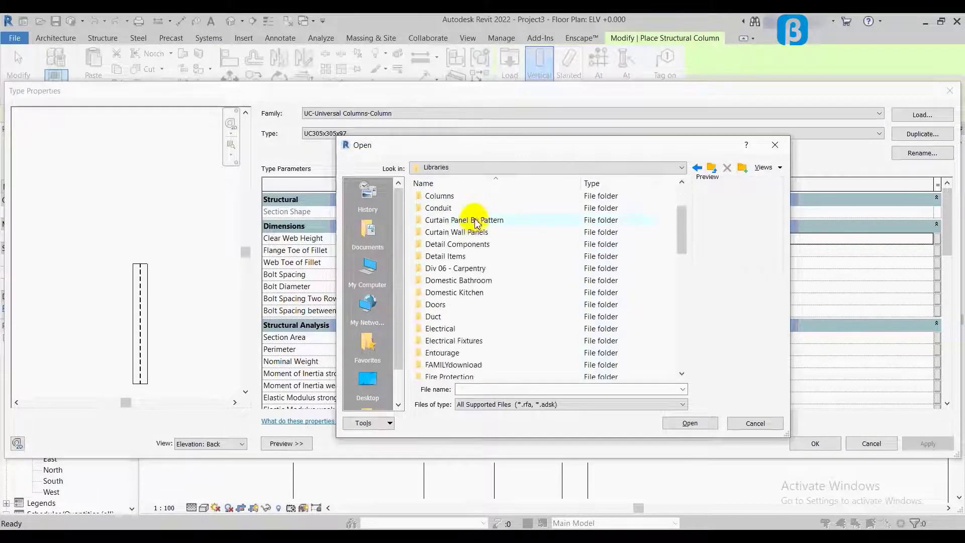
scroll(478, 228, "down", 2)
scroll(474, 229, "down", 3)
scroll(479, 246, "down", 6)
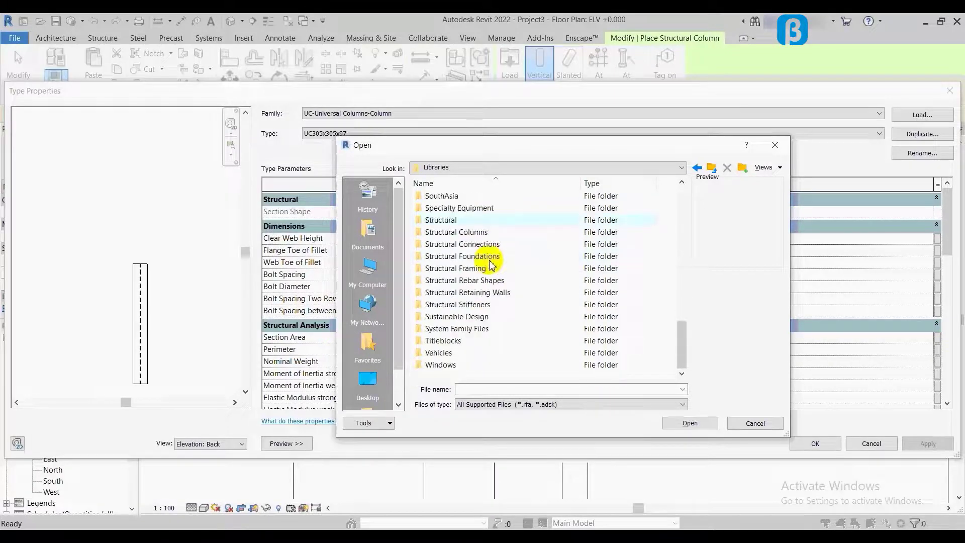
double_click(490, 232)
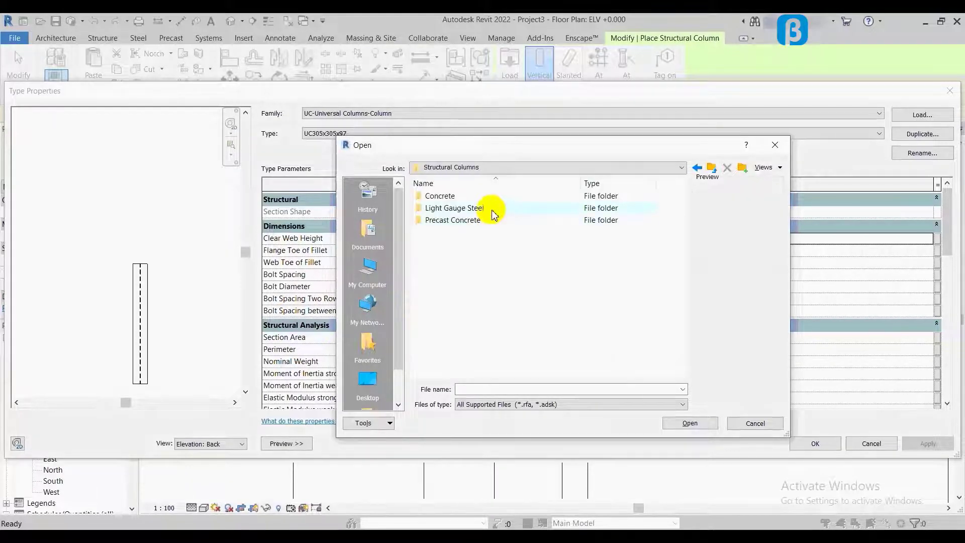
double_click(491, 196)
left_click(491, 208)
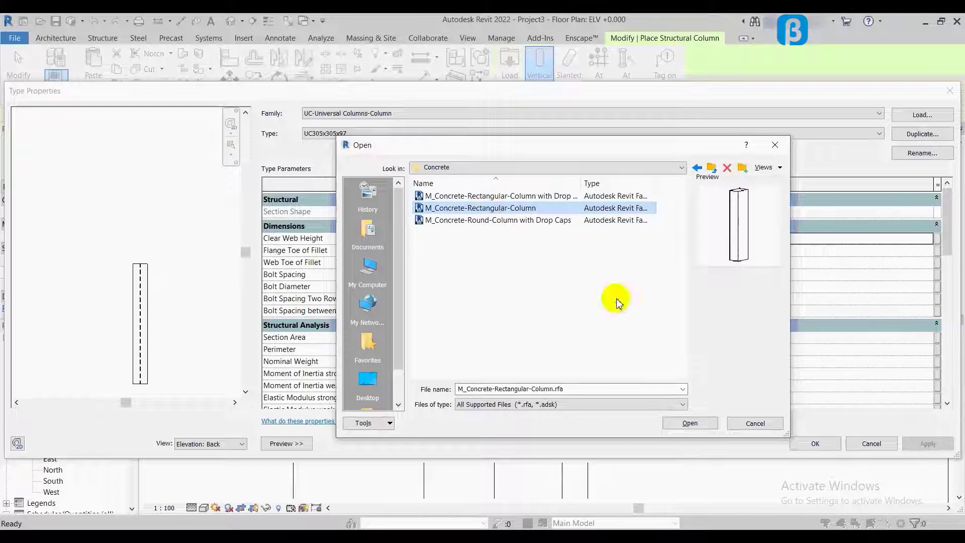
left_click(690, 423)
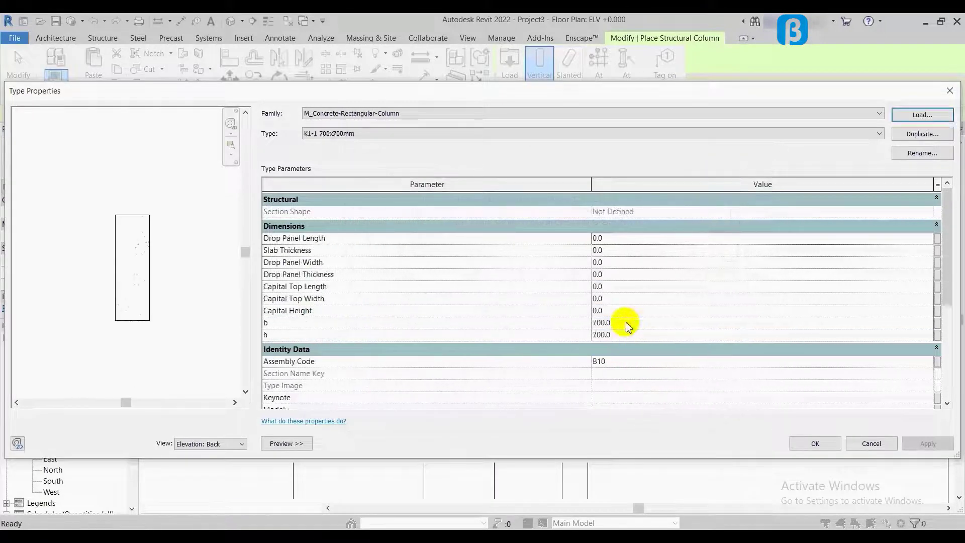
Step: Duplicate the column type as KP 150*150 with b and h both 150
left_click(909, 136)
type("KP 150*150")
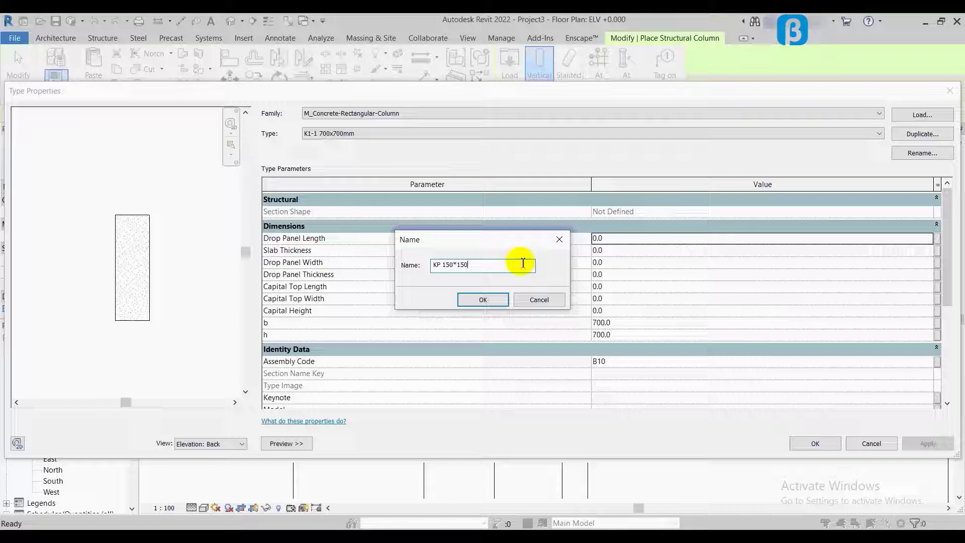
key("Return")
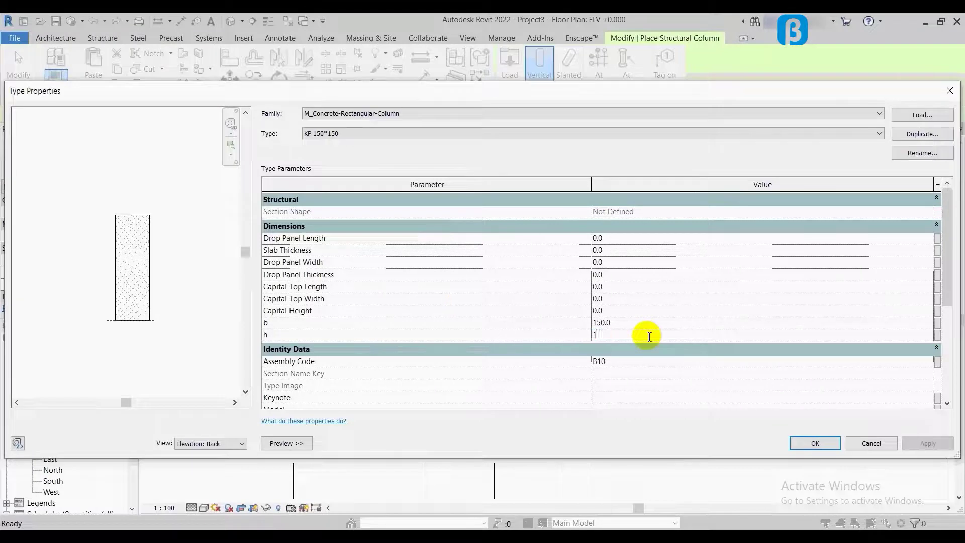
left_click(809, 444)
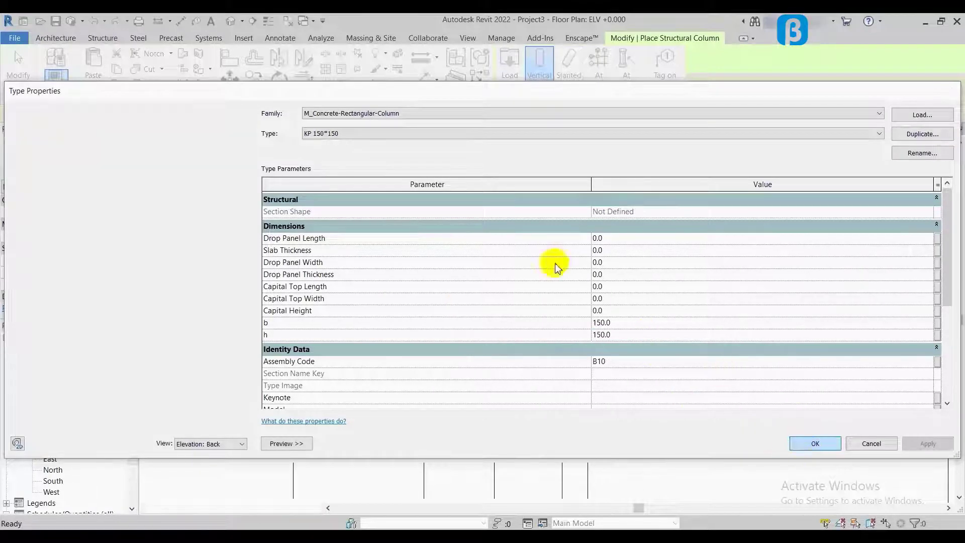
scroll(316, 174, "up", 3)
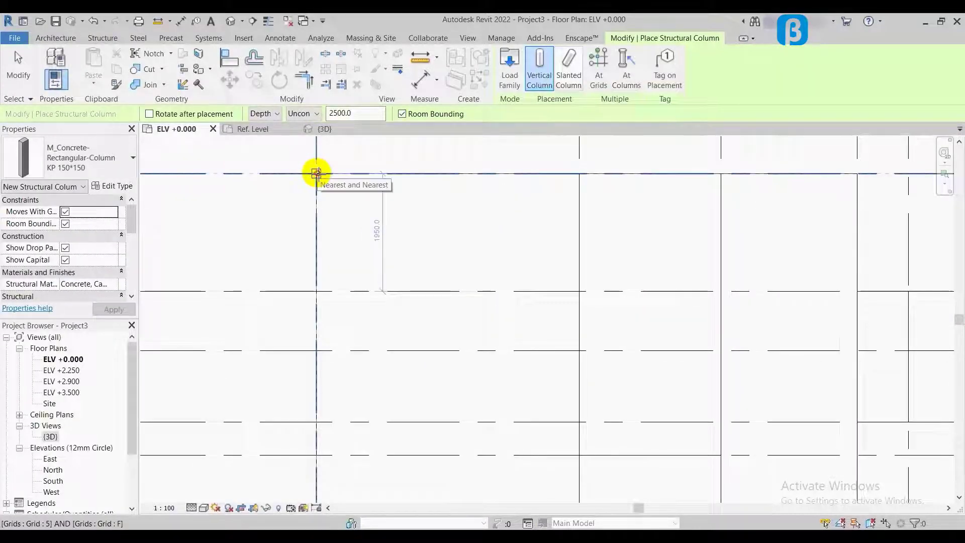
Step: Set column Height to the upper level and place columns at grids 5/F, 4/F and 3/F
left_click(316, 174)
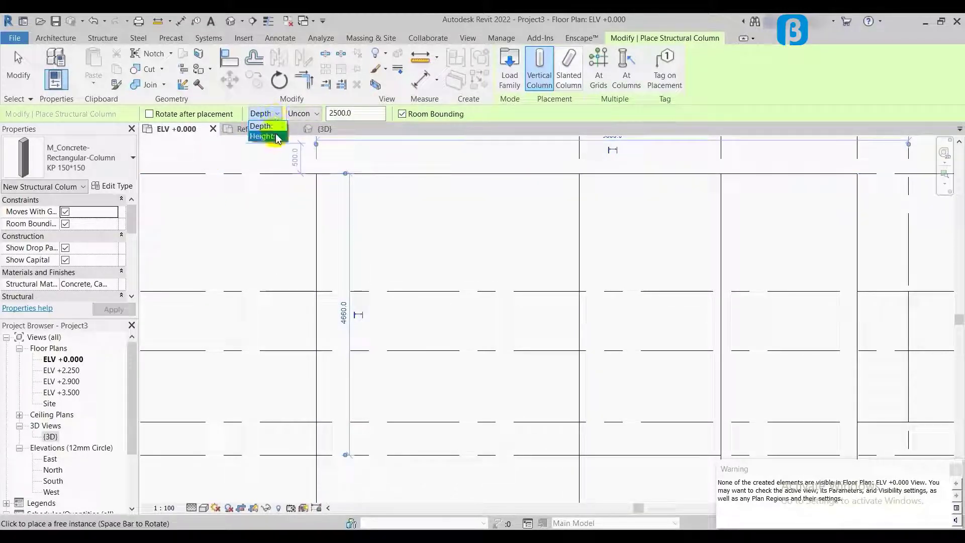
left_click(307, 119)
left_click(301, 153)
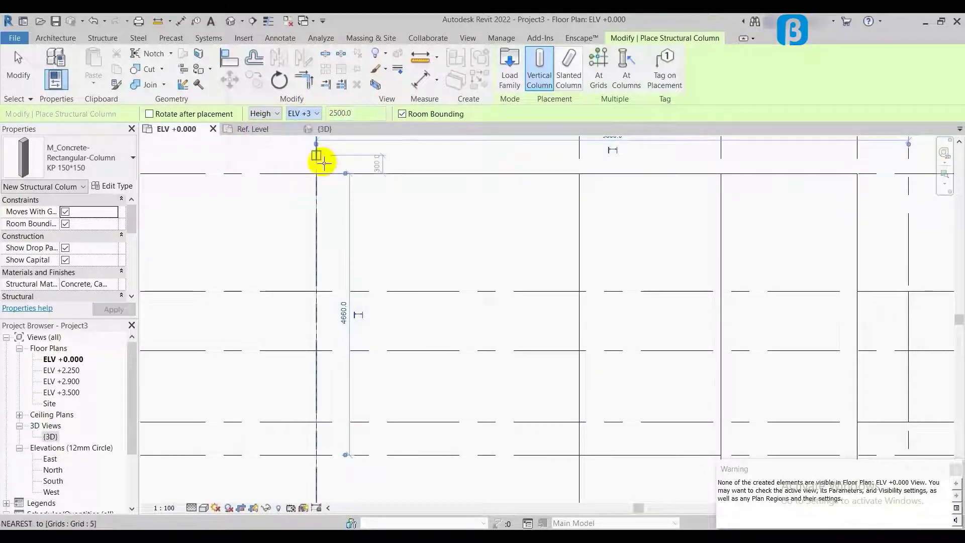
scroll(315, 177, "up", 2)
left_click(315, 170)
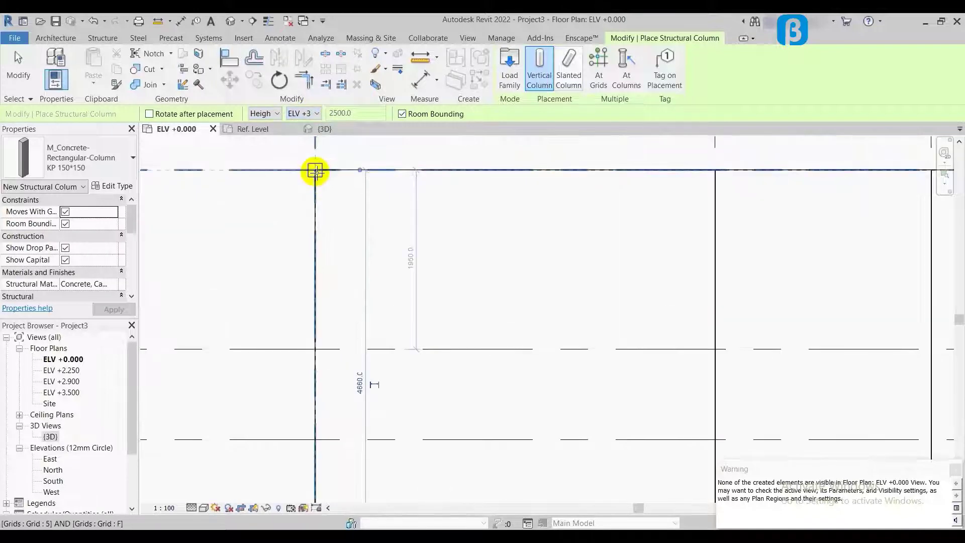
left_click(714, 171)
scroll(619, 187, "down", 2)
scroll(394, 192, "up", 2)
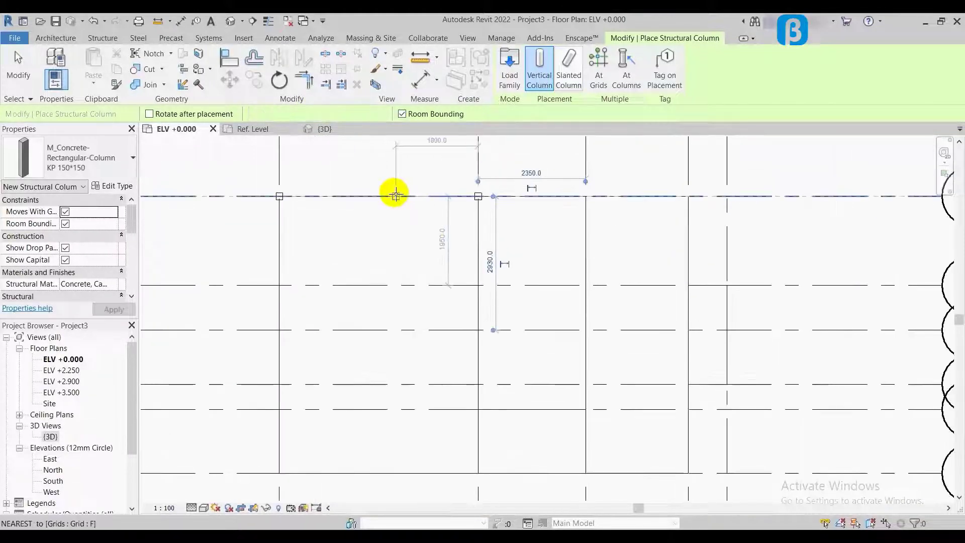
left_click(380, 197)
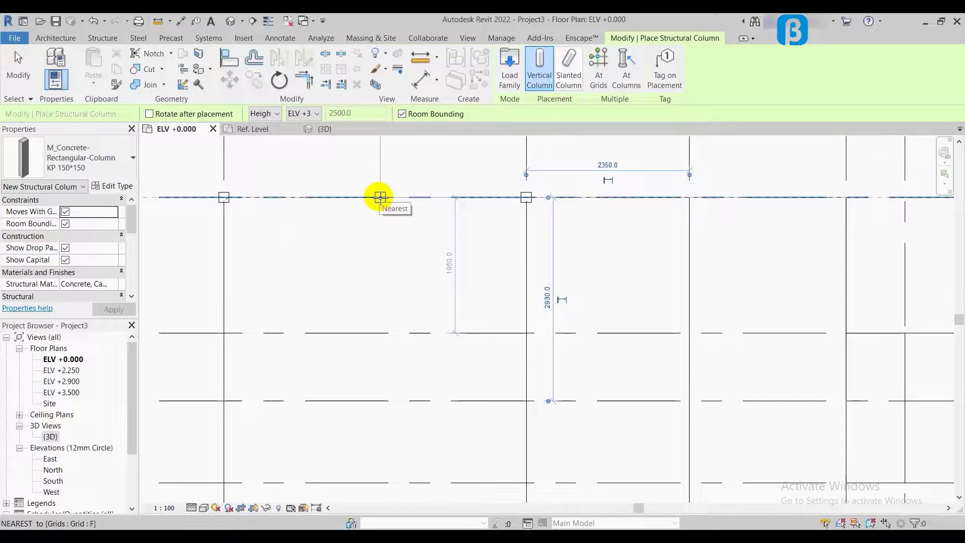
left_click(689, 198)
Step: Place columns at grid E/2, further intersections along grid E, and 3/B
scroll(846, 196, "down", 1)
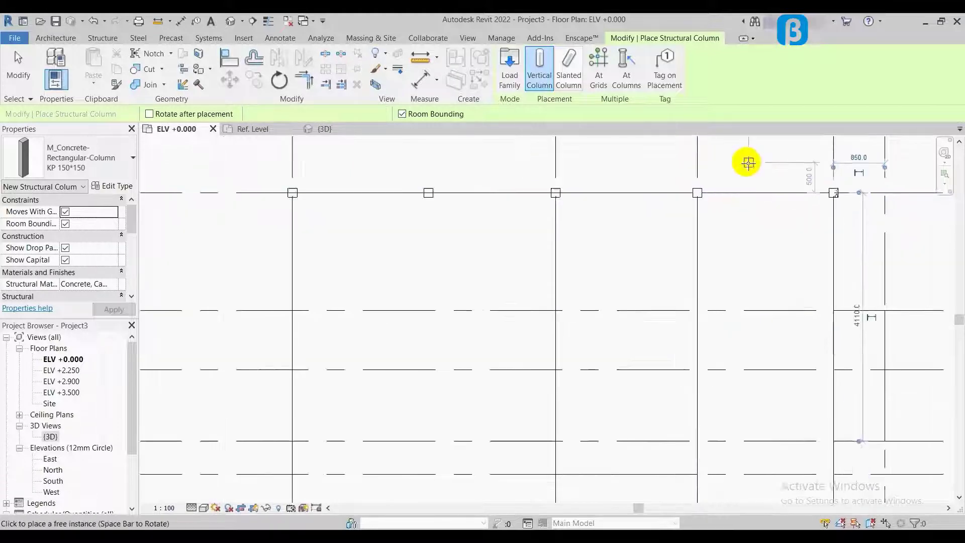
scroll(753, 191, "down", 3)
scroll(766, 211, "up", 3)
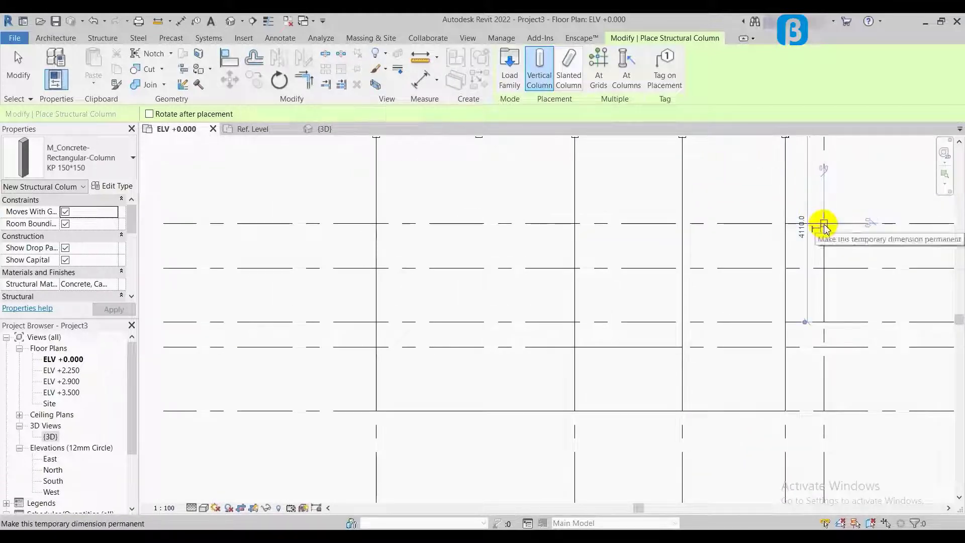
scroll(819, 222, "up", 1)
scroll(824, 224, "up", 1)
left_click(854, 227)
scroll(834, 216, "down", 1)
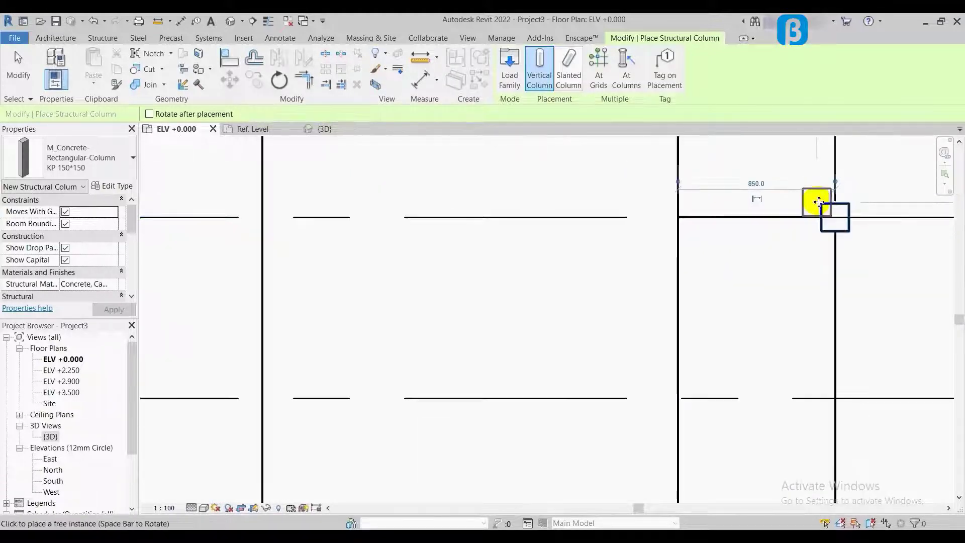
scroll(846, 352, "down", 1)
scroll(809, 291, "down", 2)
scroll(816, 360, "down", 1)
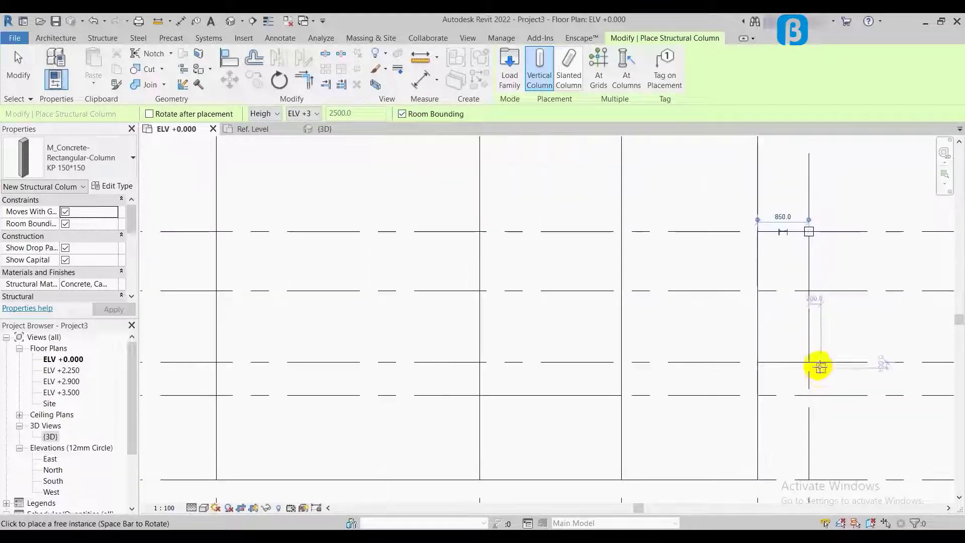
left_click(809, 362)
left_click(757, 231)
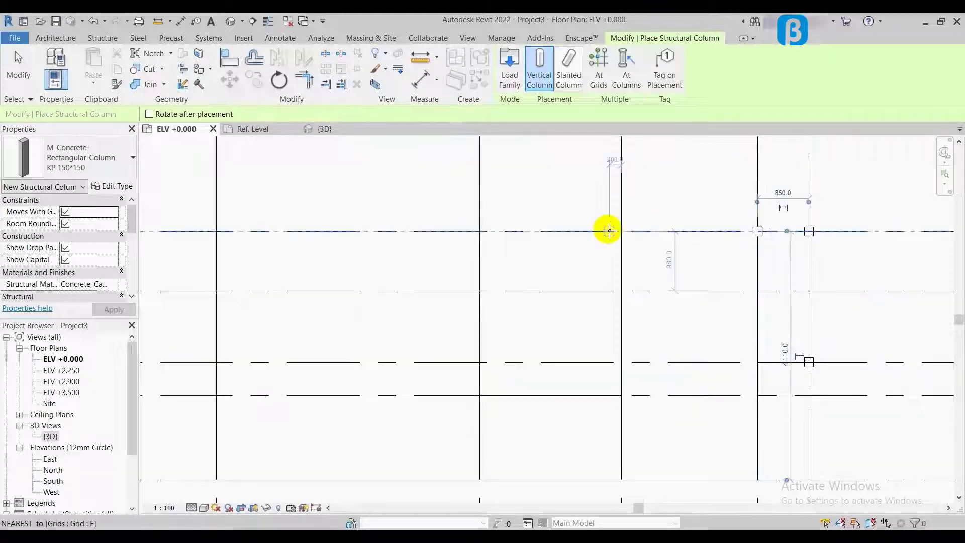
left_click(621, 232)
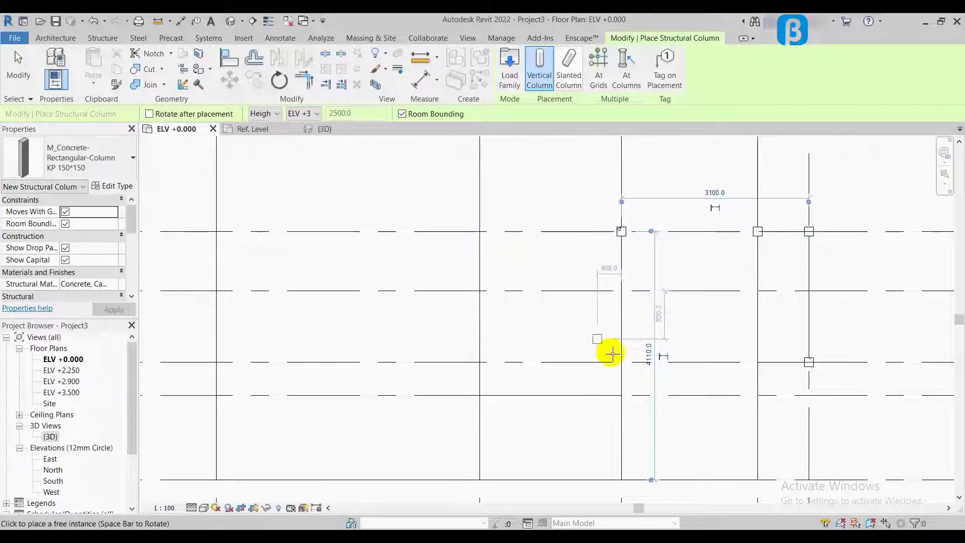
left_click(620, 395)
scroll(644, 267, "down", 2)
scroll(713, 329, "up", 3)
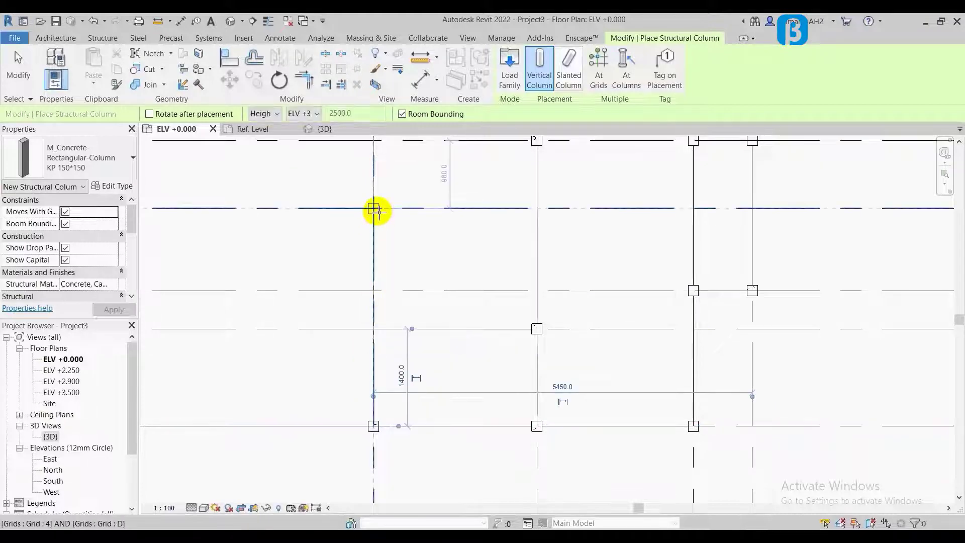
Step: Place columns at grid 4/D, along grid D and on grid A, then end column placement
left_click(375, 209)
scroll(375, 209, "down", 1)
scroll(372, 209, "down", 1)
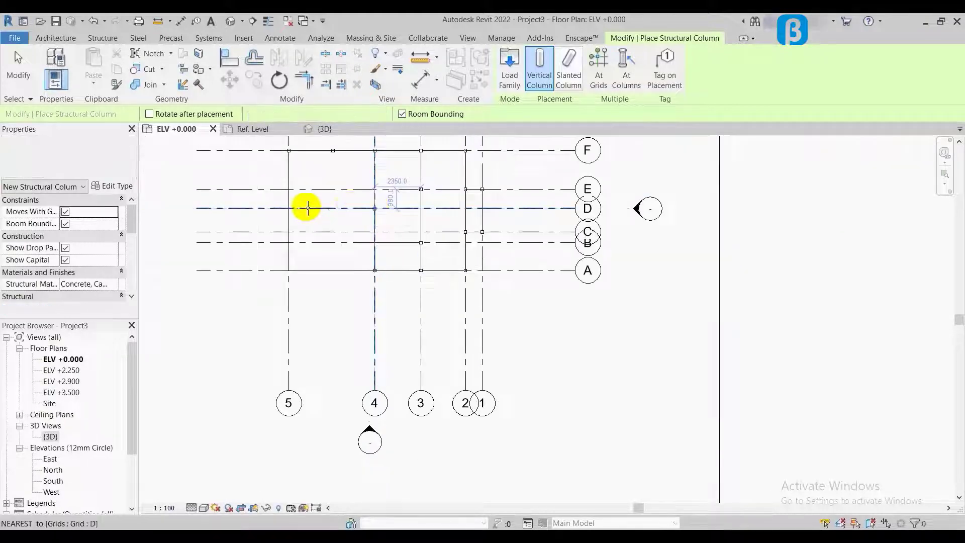
scroll(283, 207, "up", 1)
scroll(283, 207, "up", 3)
left_click(301, 211)
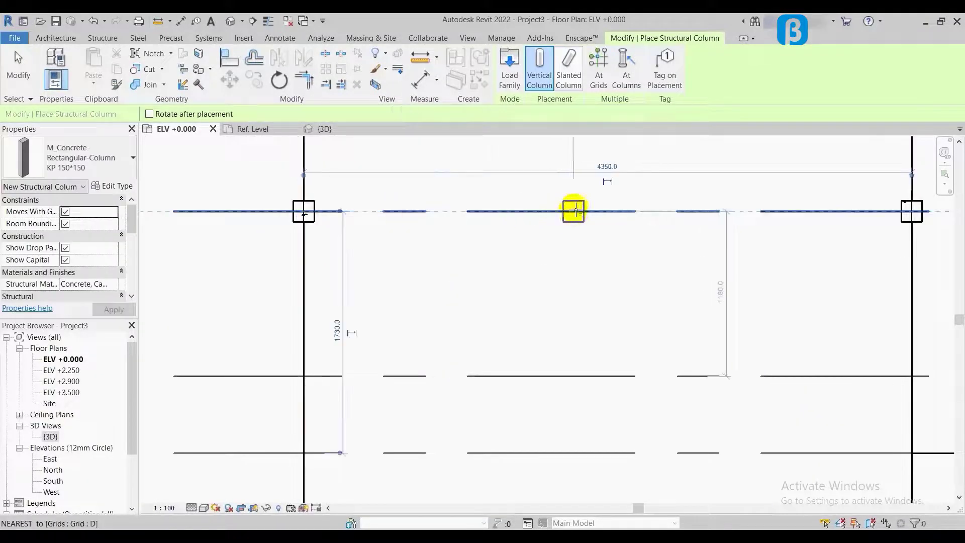
scroll(567, 244, "down", 2)
scroll(566, 262, "down", 2)
scroll(568, 254, "up", 1)
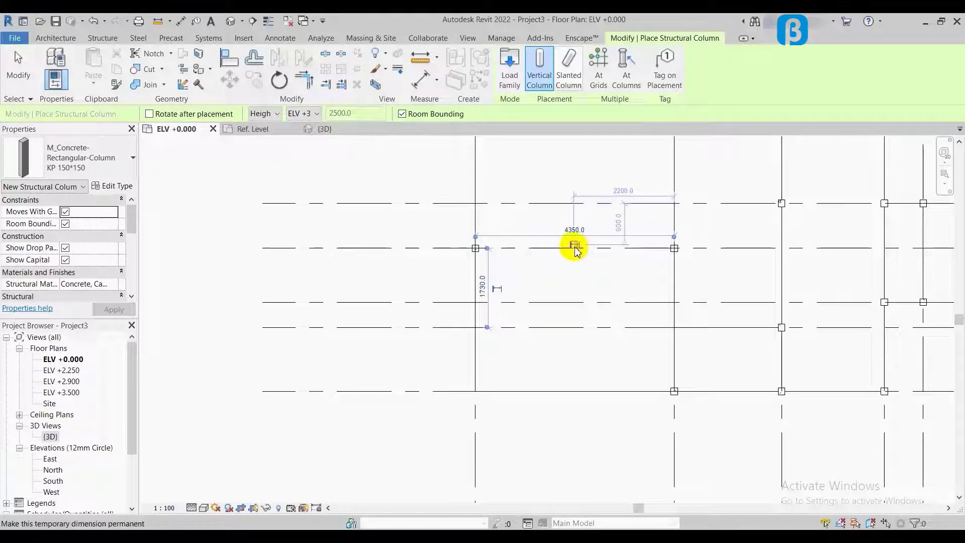
scroll(574, 249, "up", 1)
scroll(574, 250, "up", 3)
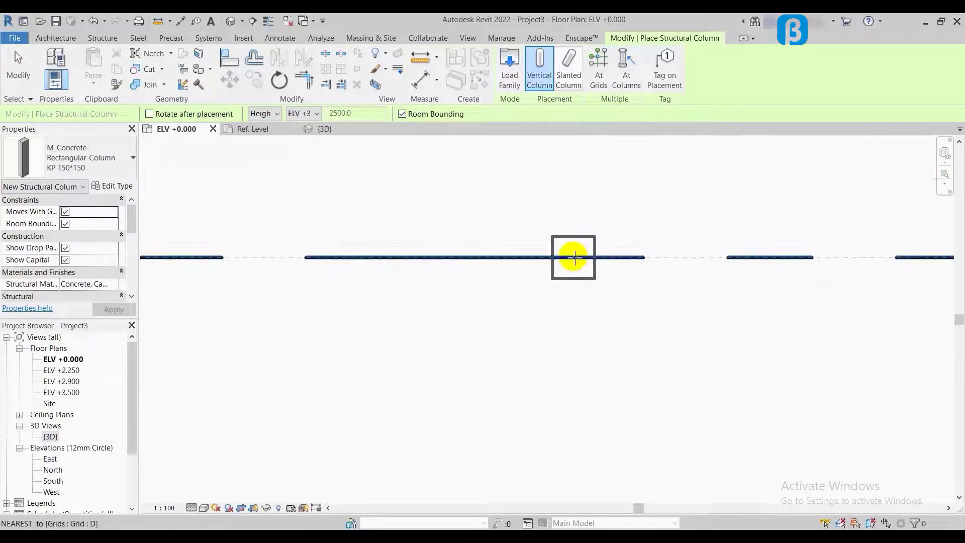
scroll(574, 257, "down", 2)
scroll(584, 194, "down", 1)
scroll(497, 319, "up", 1)
scroll(456, 402, "up", 1)
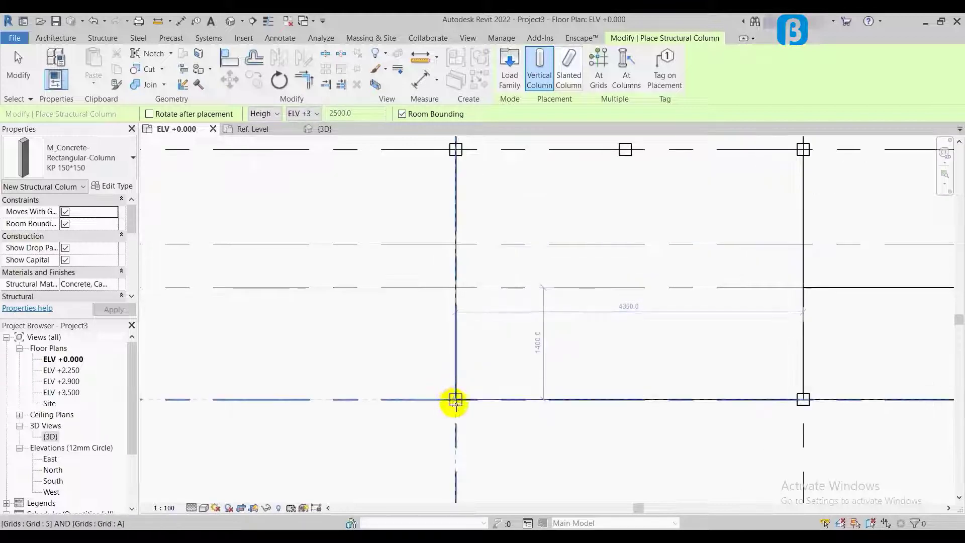
left_click(625, 401)
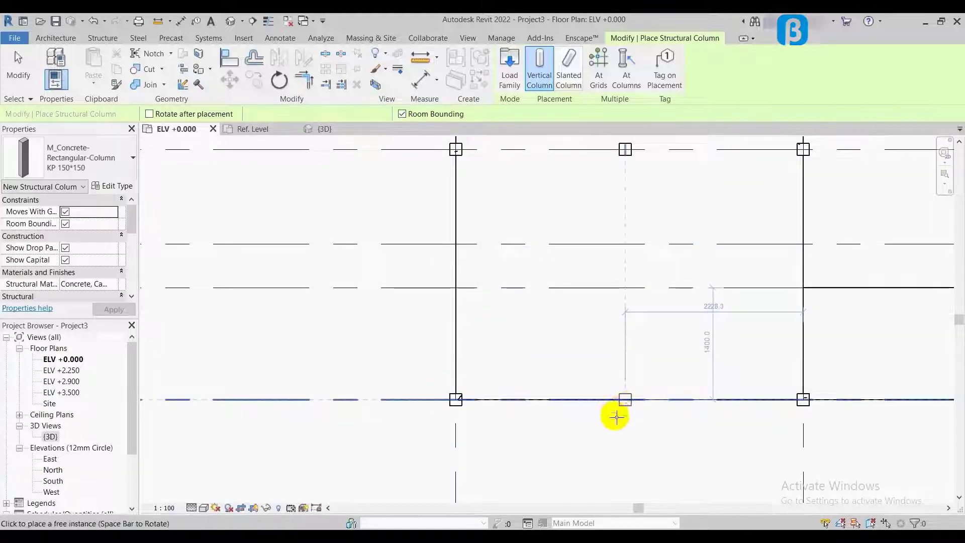
scroll(616, 416, "down", 3)
scroll(620, 334, "up", 3)
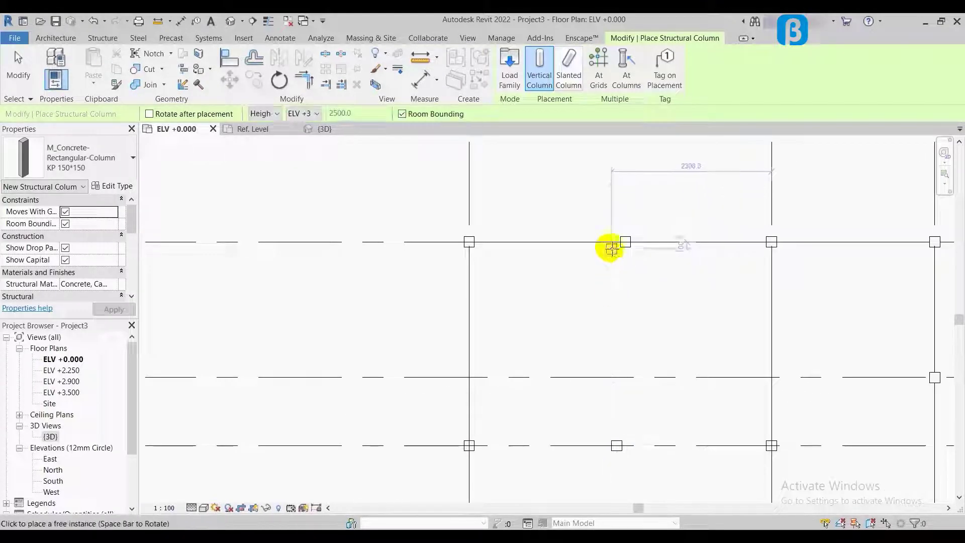
left_click(615, 244)
left_click(18, 65)
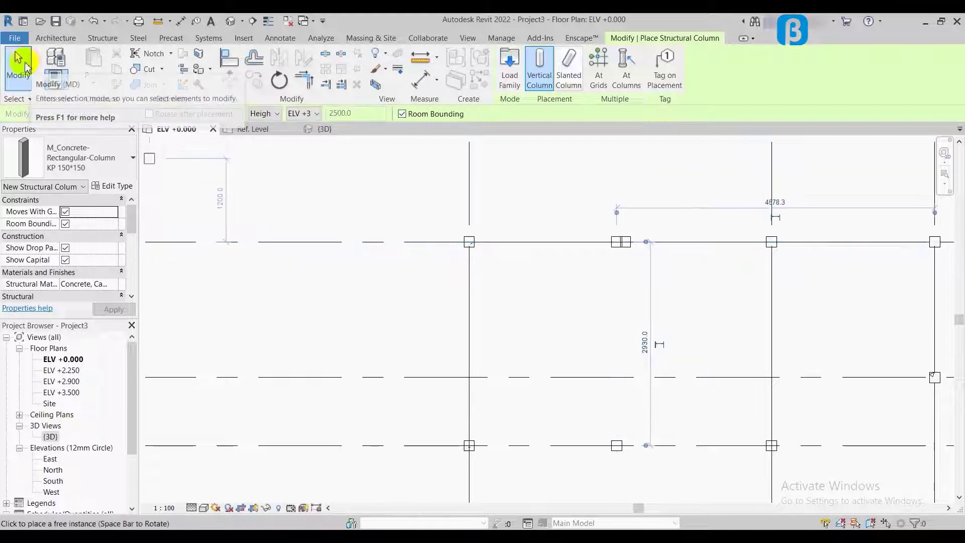
key("Escape")
key("Escape")
Step: Delete the doubled column beside the grid intersection in plan
left_click(629, 245)
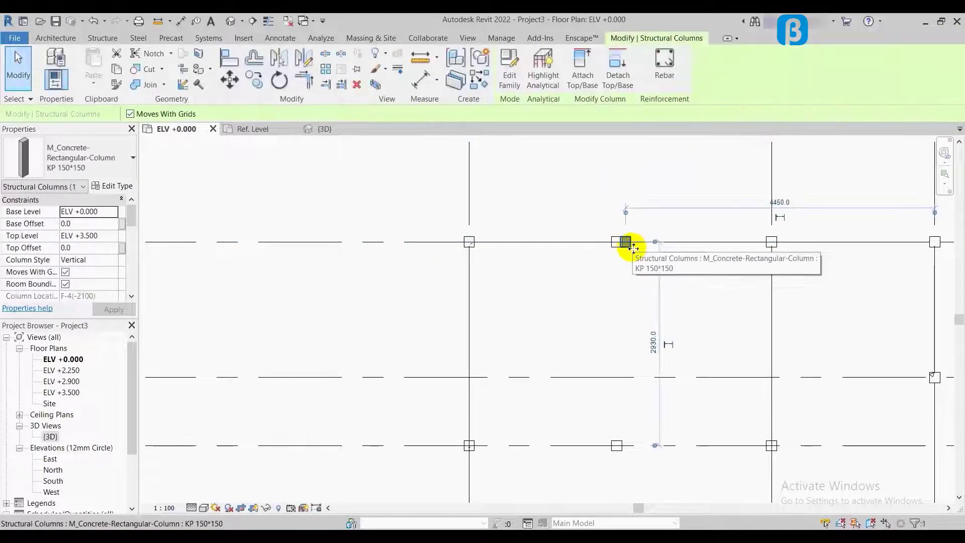
key("Delete")
scroll(651, 254, "down", 2)
scroll(806, 274, "down", 3)
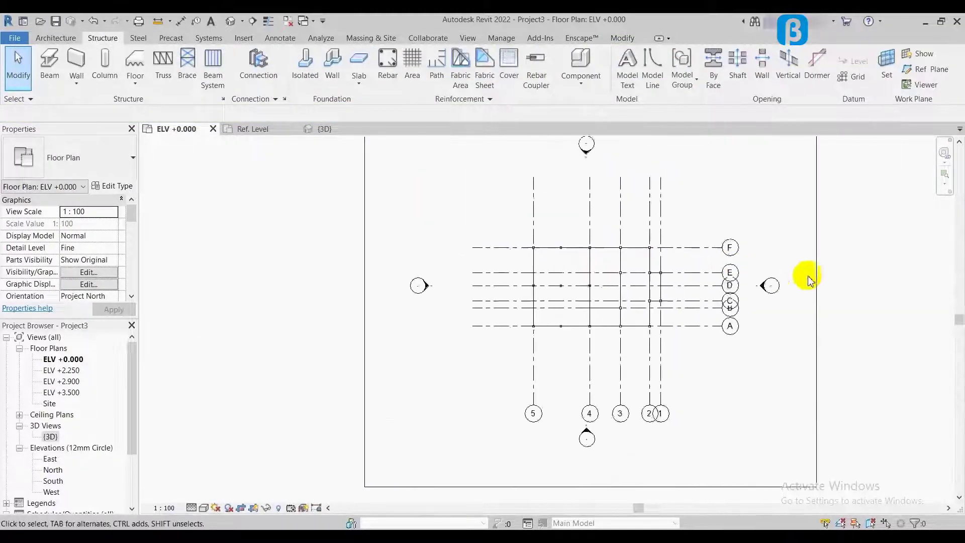
scroll(598, 274, "up", 2)
Step: Delete the stray column at the foundation edge in 3D, then return to ELV +0.000
left_click(322, 129)
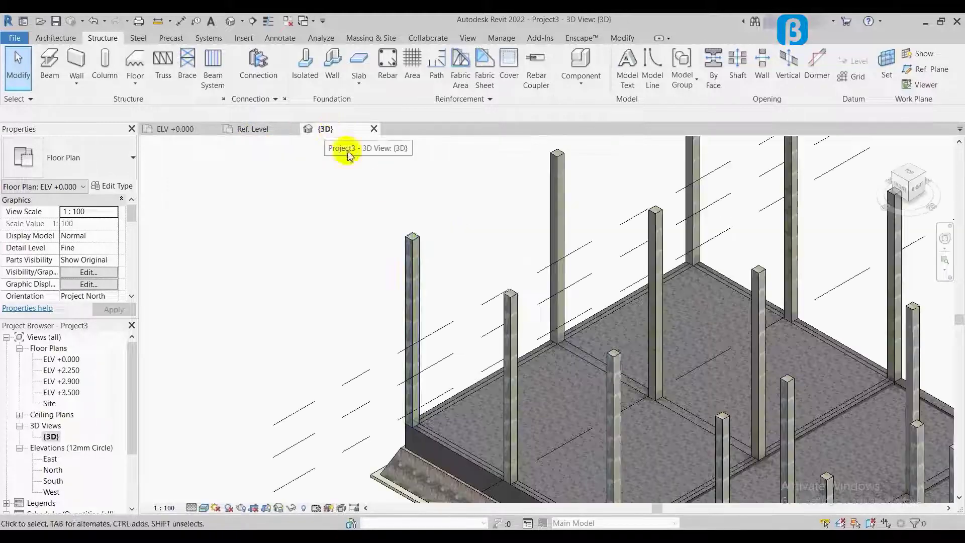
scroll(432, 271, "down", 3)
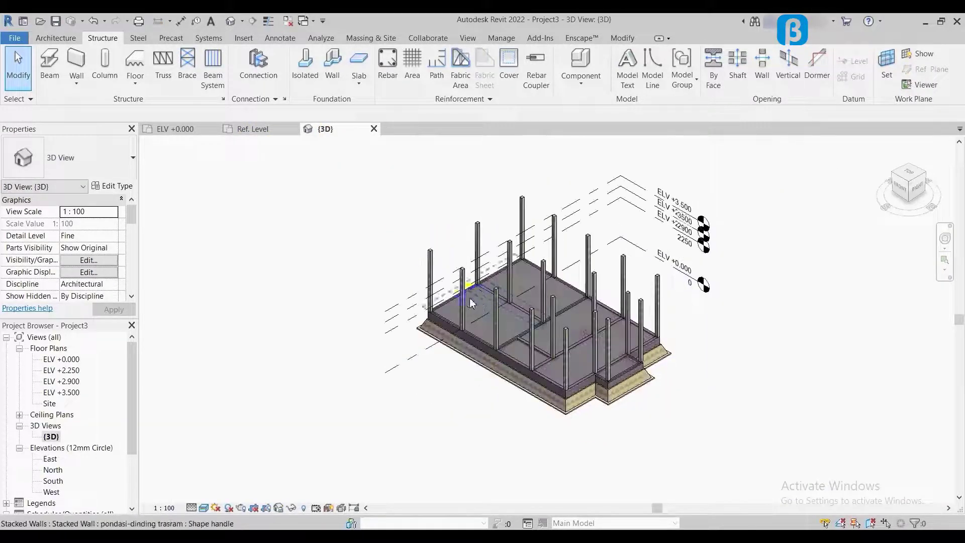
mouse_move(465, 266)
middle_mouse_down("shift")
mouse_move(663, 254)
mouse_move(424, 399)
middle_mouse_up("shift")
left_click(424, 399)
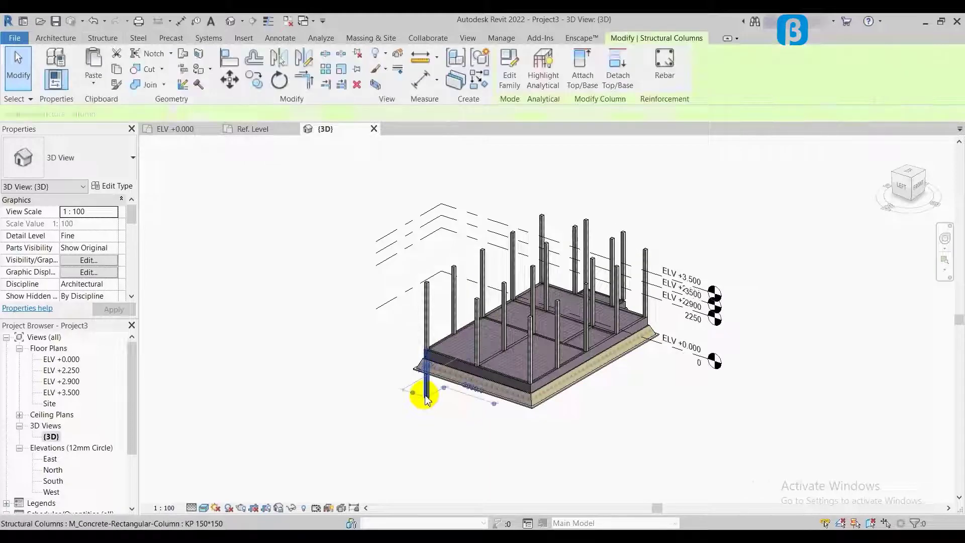
key("Delete")
mouse_move(630, 421)
middle_mouse_down("shift")
mouse_move(511, 345)
mouse_move(330, 330)
mouse_move(623, 271)
middle_mouse_up("shift")
scroll(623, 271, "up", 3)
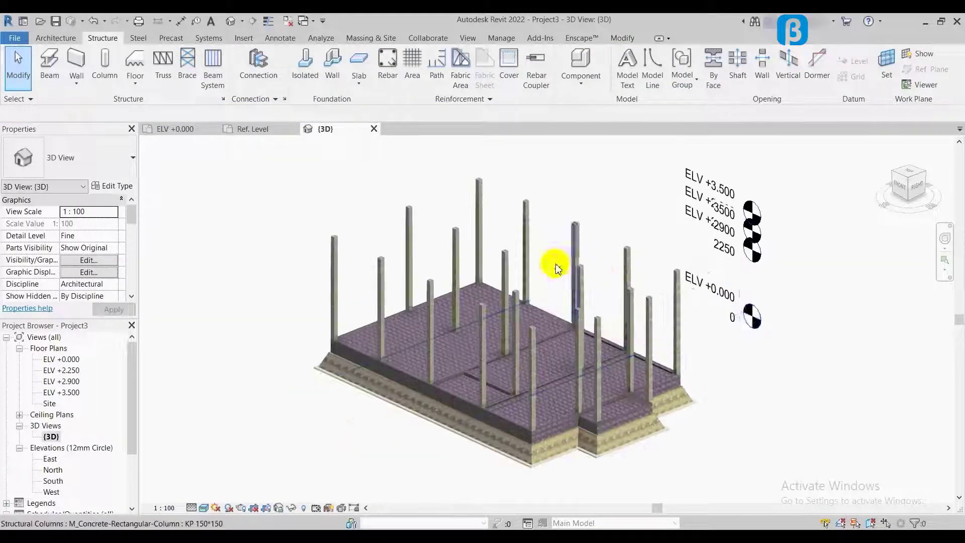
scroll(555, 263, "up", 2)
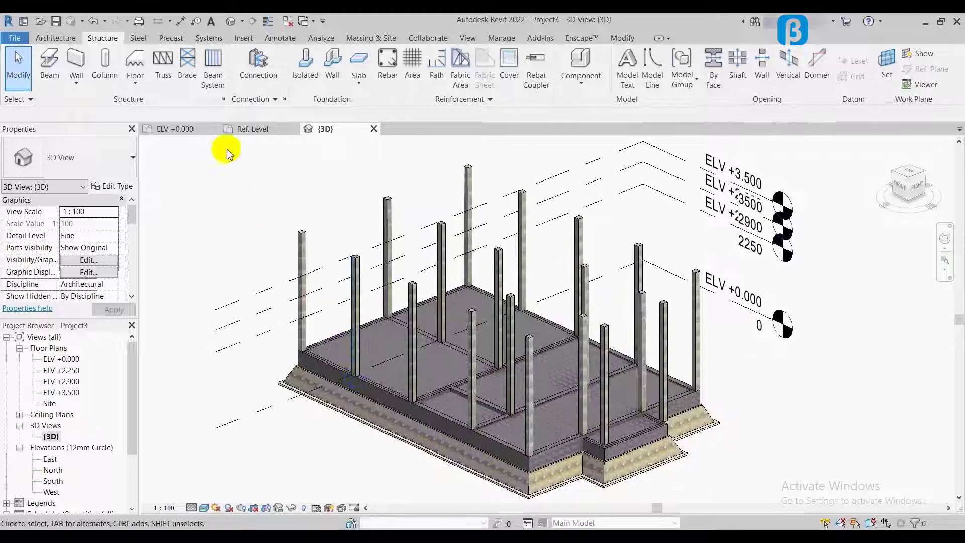
left_click(188, 129)
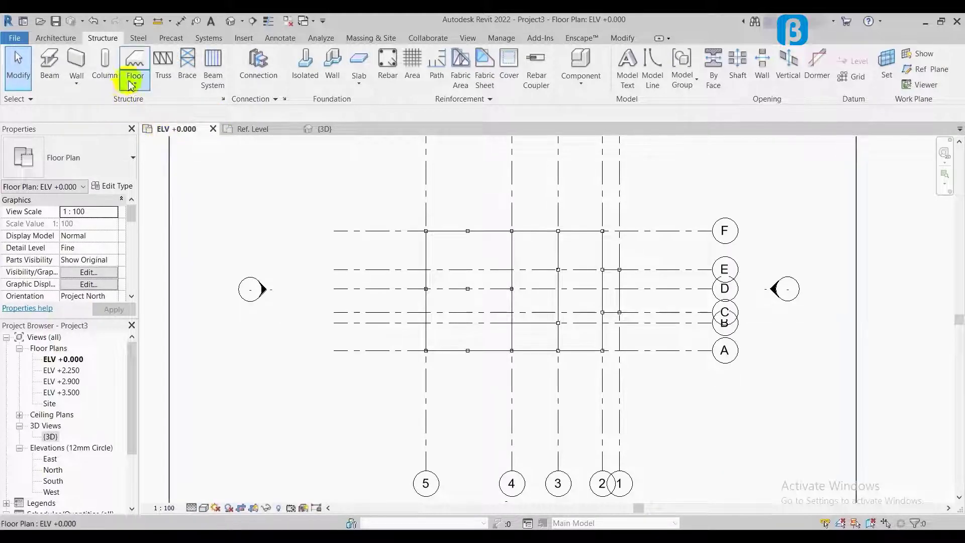
Step: Start the Beam tool and browse the Libraries folder to load a new framing family
left_click(49, 63)
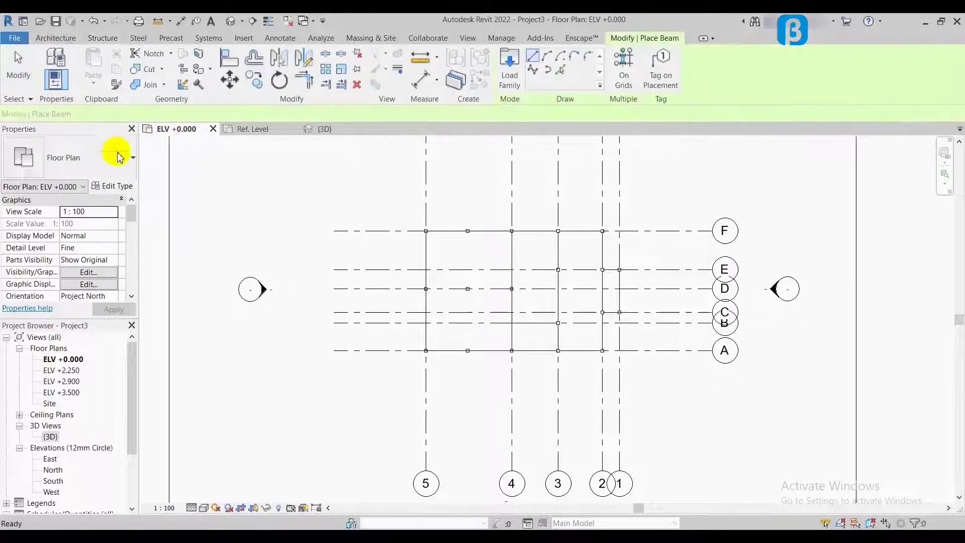
left_click(122, 190)
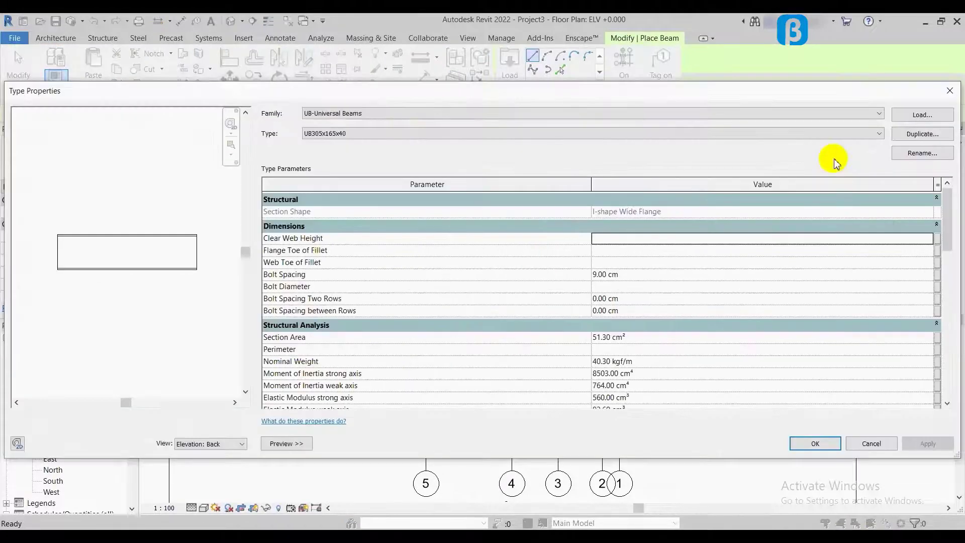
left_click(935, 117)
left_click(472, 168)
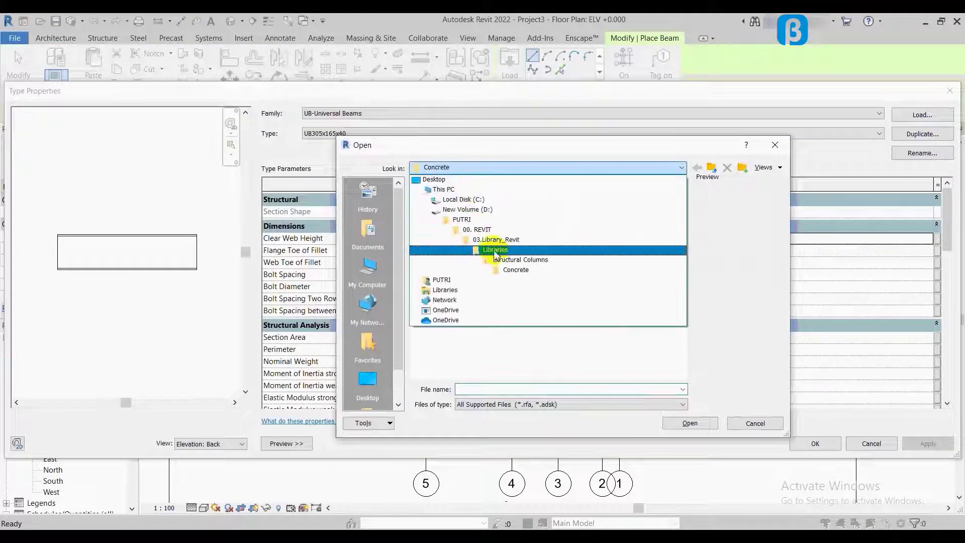
left_click(500, 261)
left_click(503, 167)
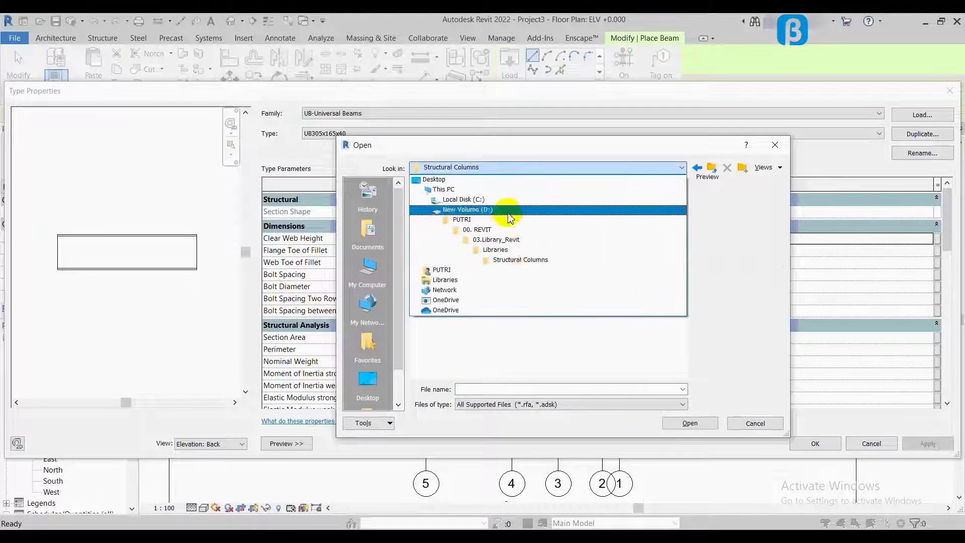
left_click(517, 245)
scroll(491, 301, "down", 4)
scroll(491, 304, "down", 2)
scroll(490, 307, "down", 4)
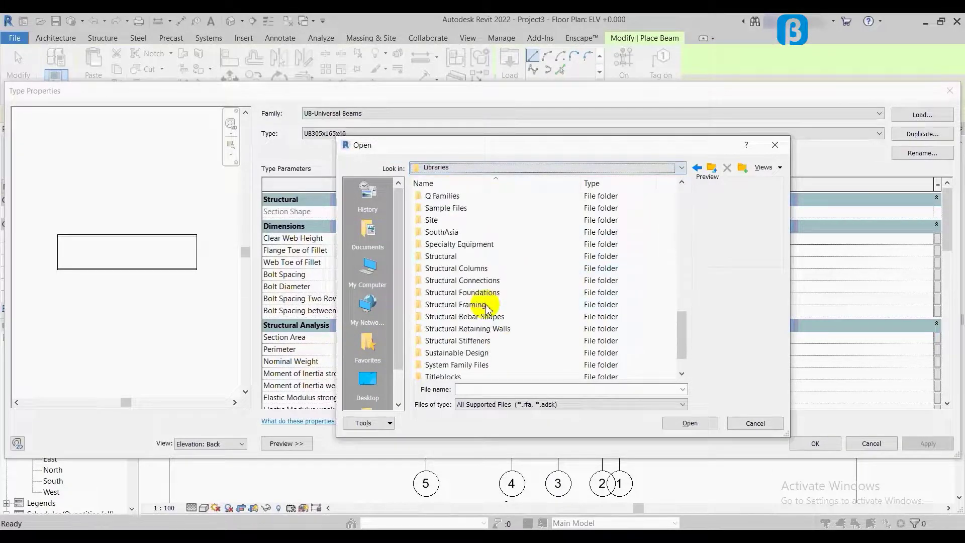
Step: Load Structural Framing > Concrete > M_Pan Joist and duplicate it as type BL 150*150
double_click(485, 305)
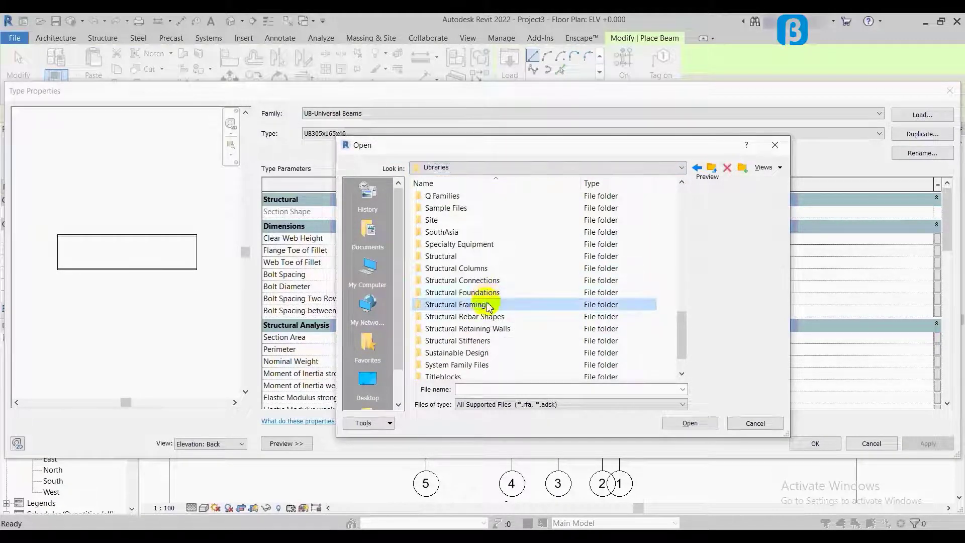
double_click(486, 196)
left_click(488, 198)
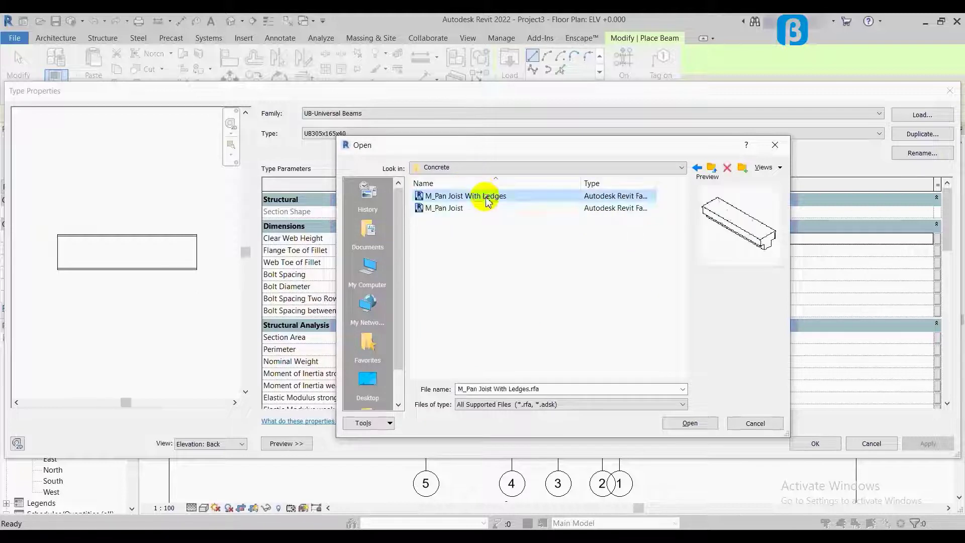
left_click(481, 211)
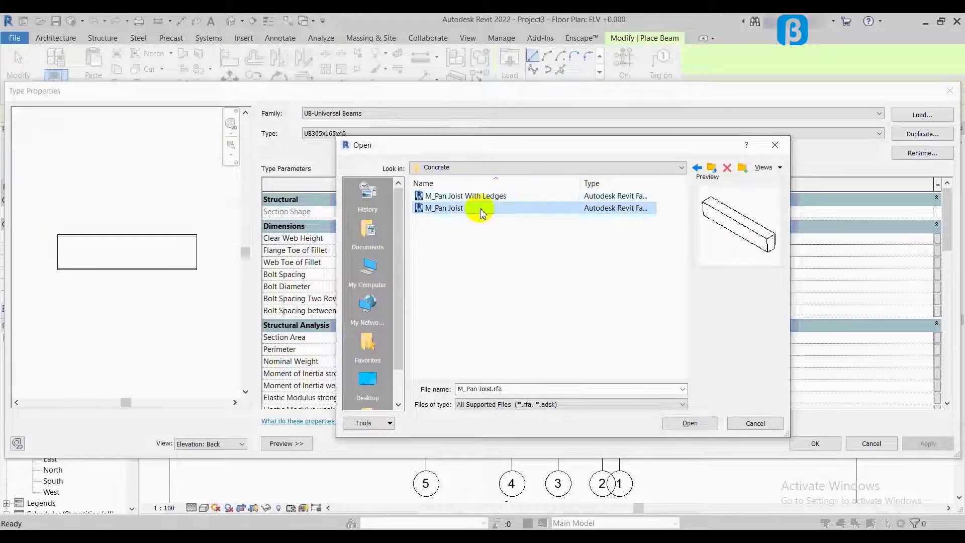
left_click(703, 423)
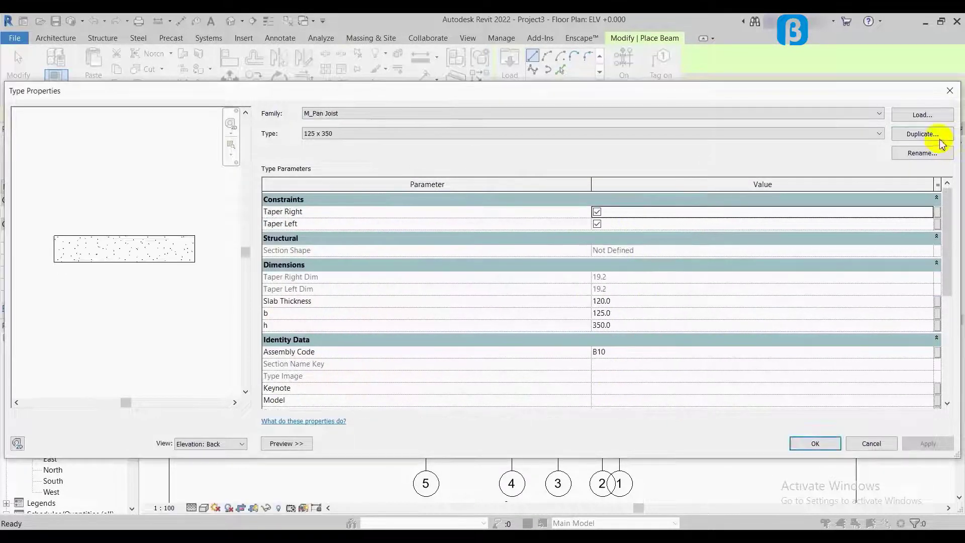
left_click(922, 133)
type("BL 150*150")
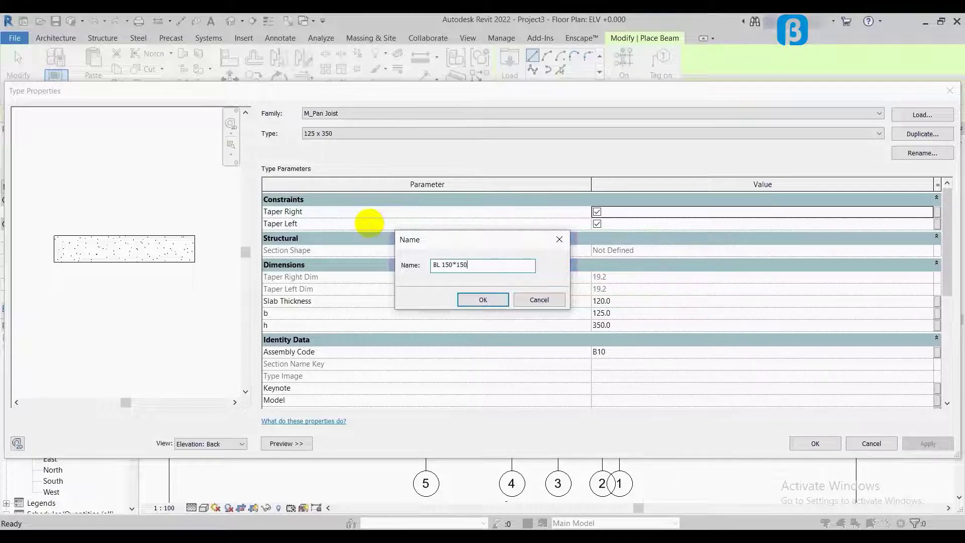
key("Return")
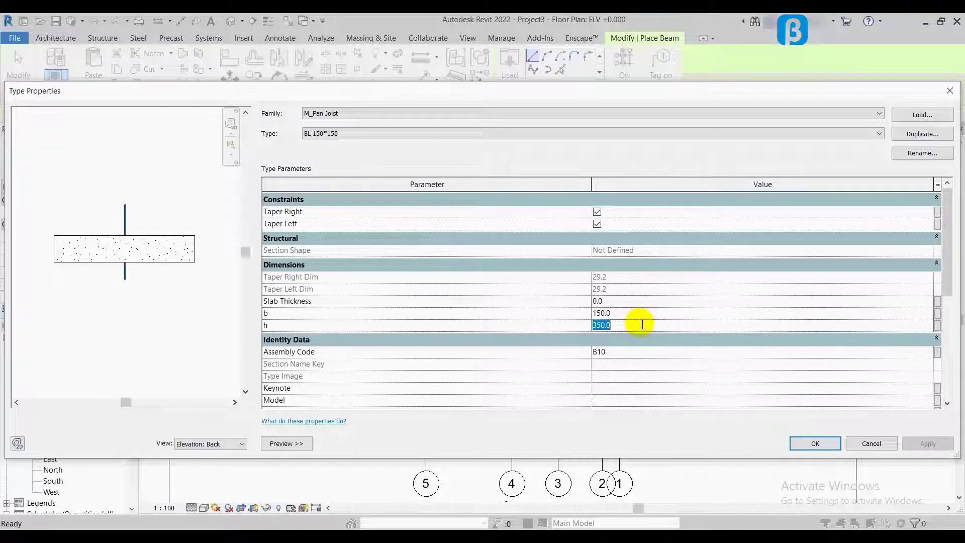
type("150")
Step: Confirm the BL 150*150 type and draw a beam chain along grid F down to the lower column
left_click(804, 448)
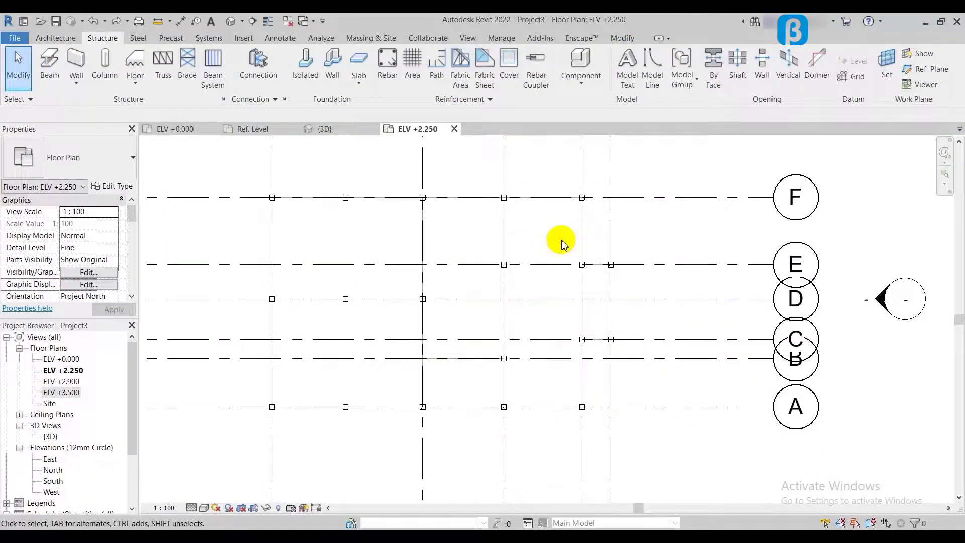
left_click(49, 63)
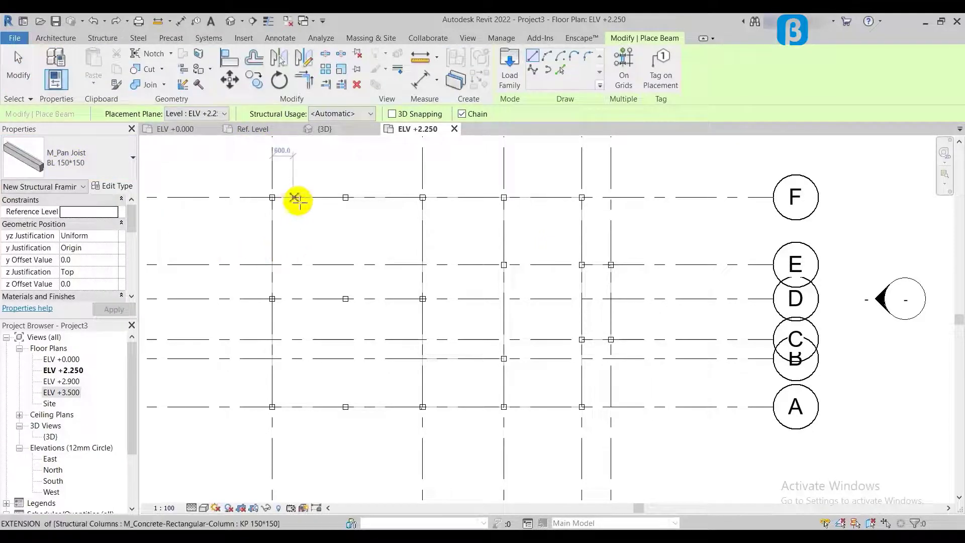
scroll(280, 196, "up", 1)
scroll(256, 200, "up", 2)
left_click(255, 199)
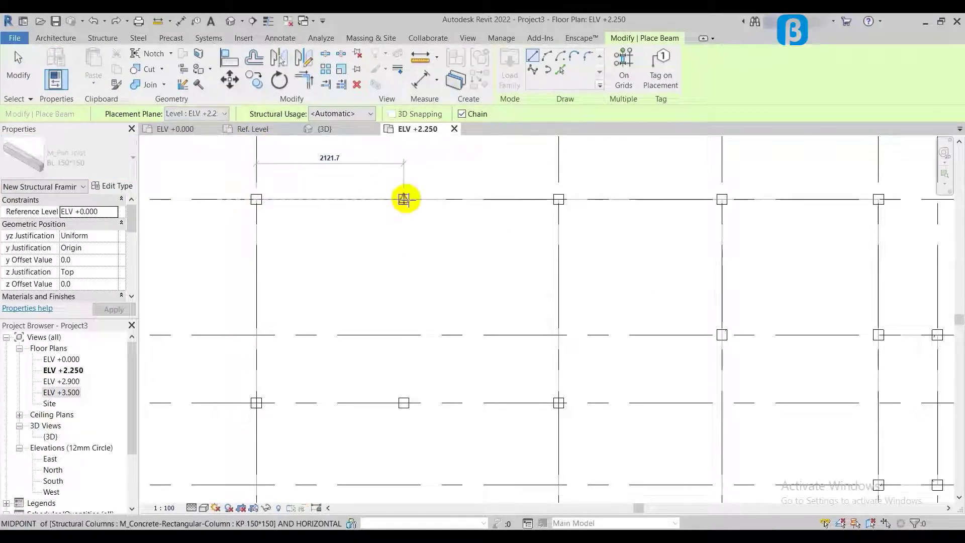
scroll(403, 198, "up", 2)
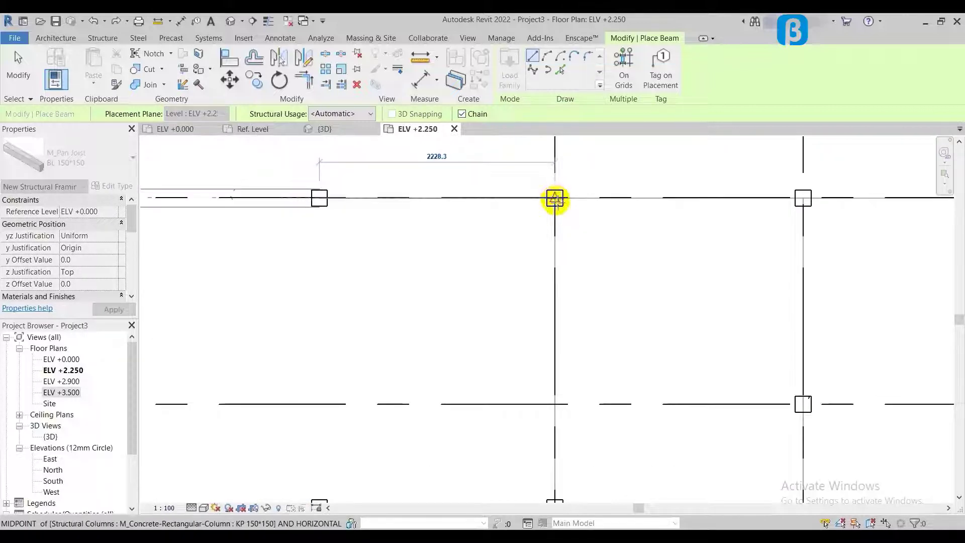
left_click(555, 198)
scroll(555, 198, "down", 2)
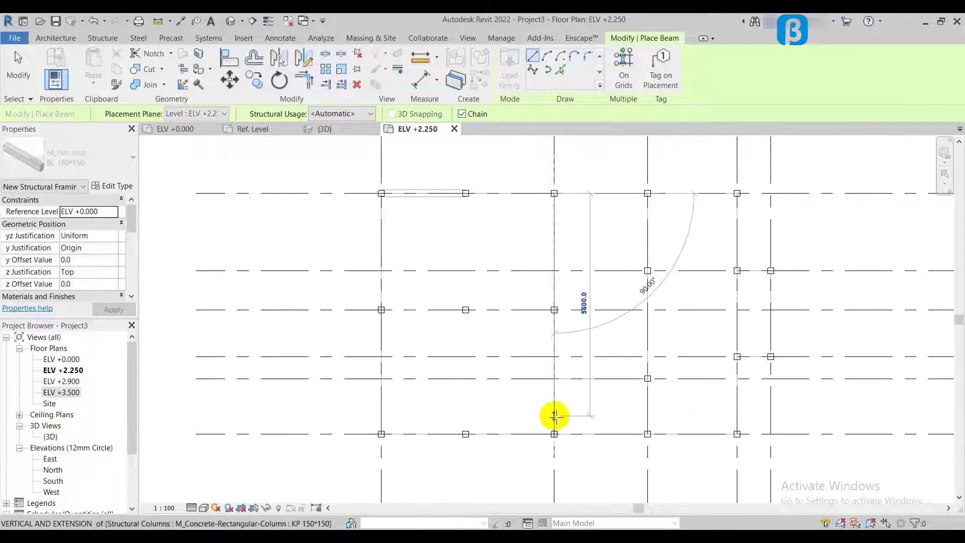
scroll(548, 367, "up", 2)
left_click(539, 384)
scroll(539, 384, "down", 2)
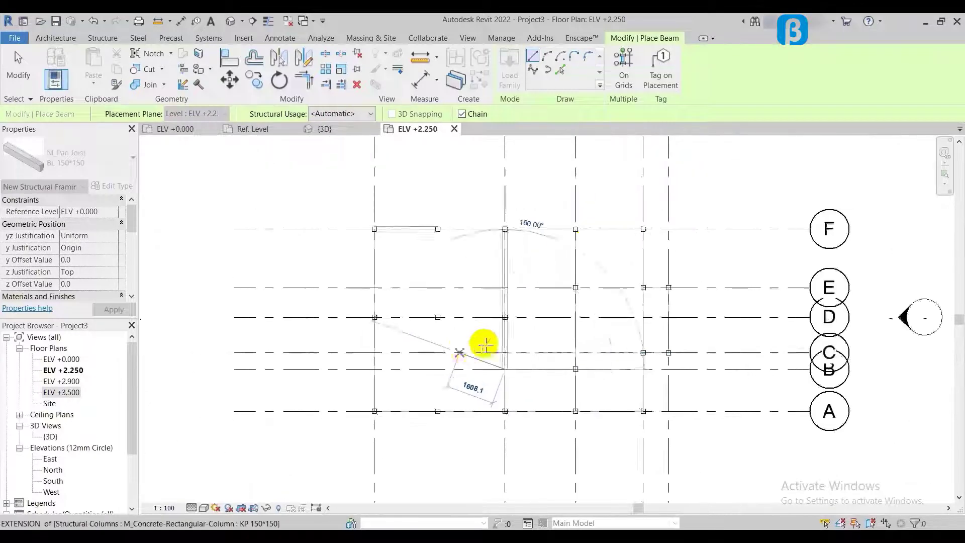
key("Escape")
Step: Draw a BL 150*150 beam between the left column and the next column
scroll(541, 251, "up", 2)
scroll(399, 249, "up", 1)
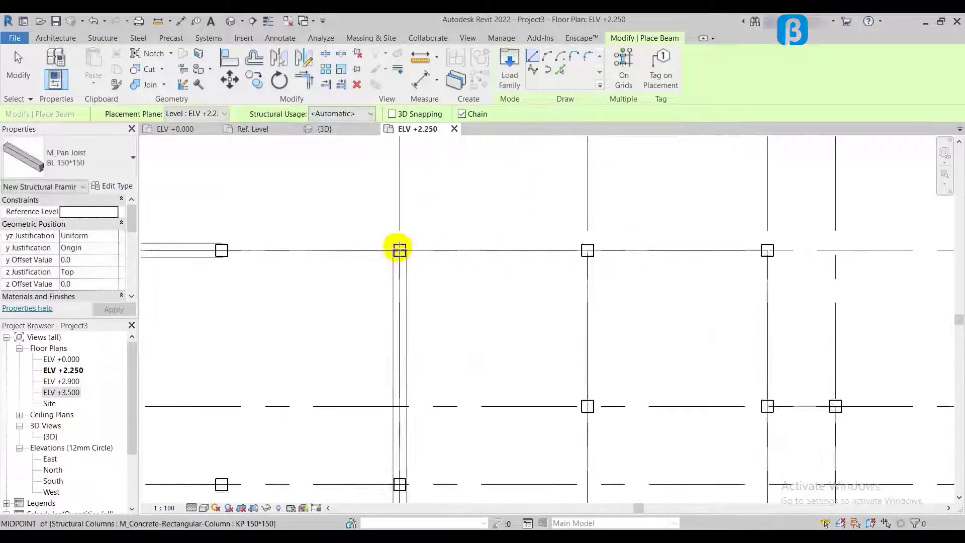
scroll(399, 250, "up", 1)
left_click(400, 250)
left_click(616, 250)
key("Escape")
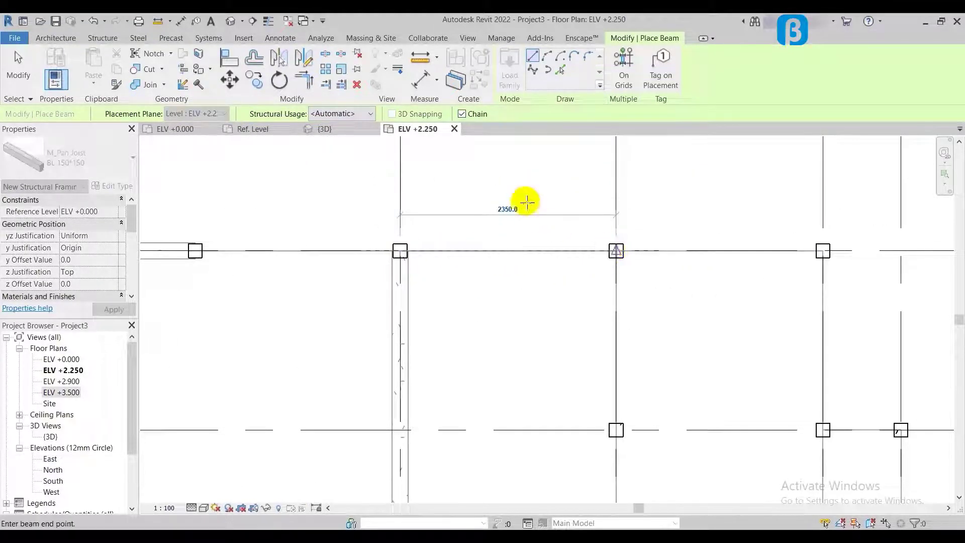
scroll(519, 199, "down", 2)
scroll(555, 304, "up", 1)
scroll(558, 306, "up", 1)
left_click(560, 307)
key("Escape")
scroll(534, 254, "down", 1)
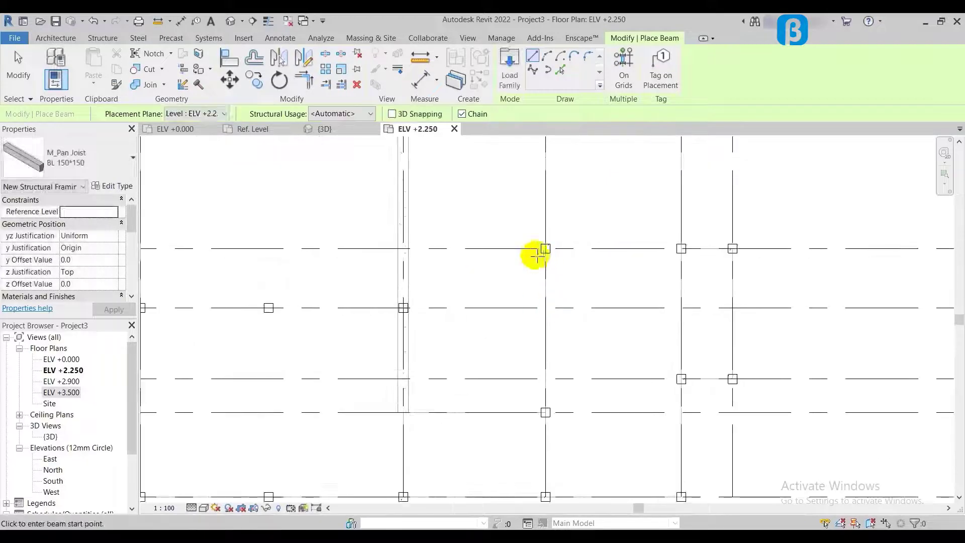
scroll(539, 308, "down", 1)
scroll(540, 261, "up", 2)
Step: Draw beams from the upper column down to the lower columns
left_click(539, 231)
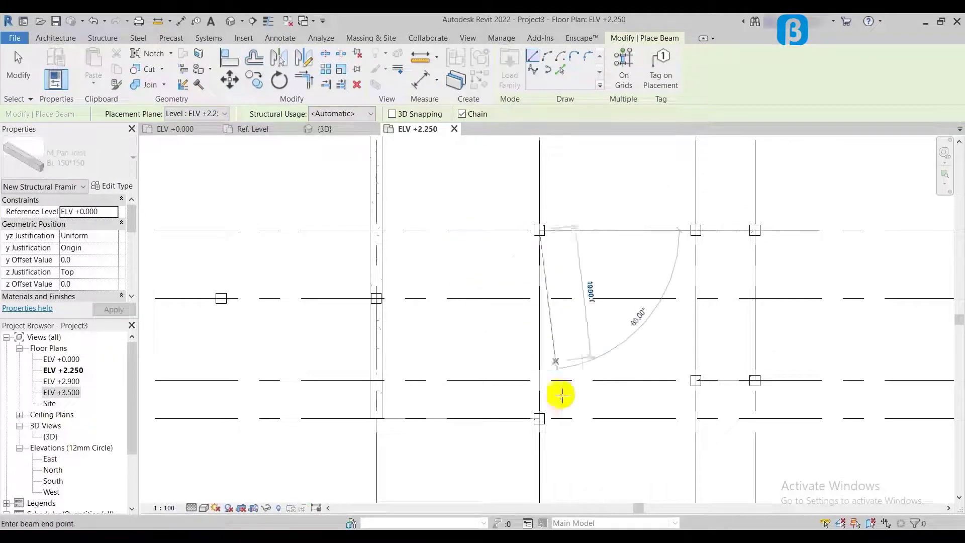
left_click(539, 418)
scroll(486, 270, "down", 1)
scroll(561, 300, "down", 2)
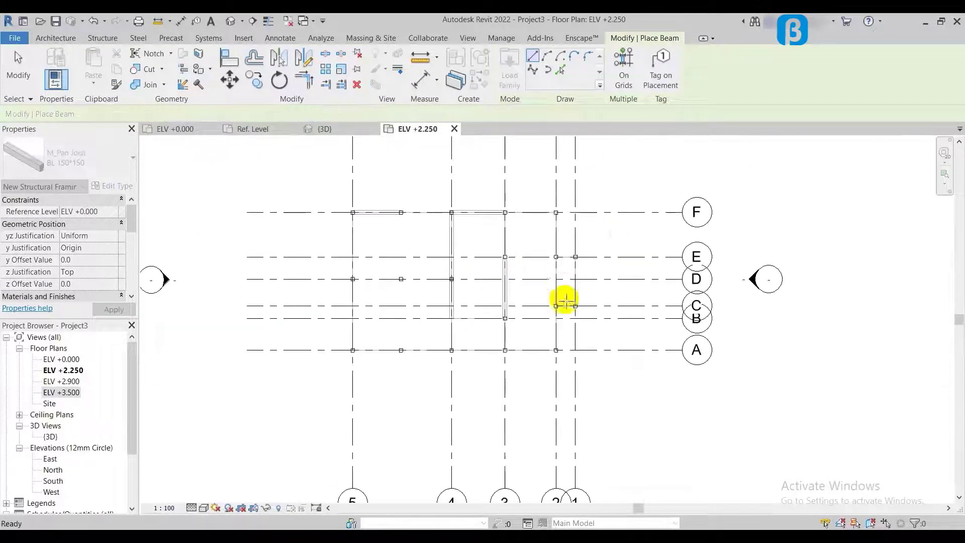
scroll(558, 318, "up", 2)
scroll(547, 300, "up", 1)
left_click(549, 439)
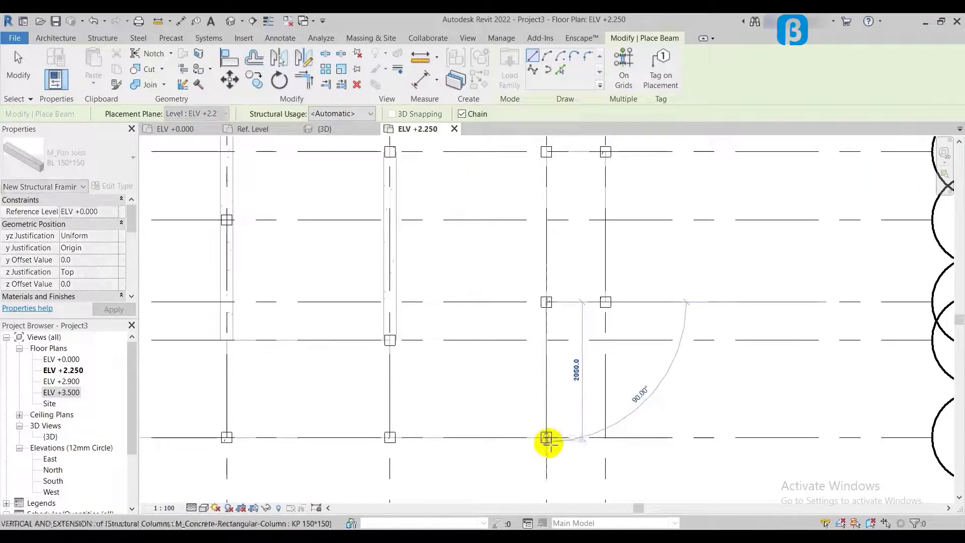
scroll(549, 439, "down", 2)
scroll(548, 352, "down", 1)
scroll(546, 314, "up", 2)
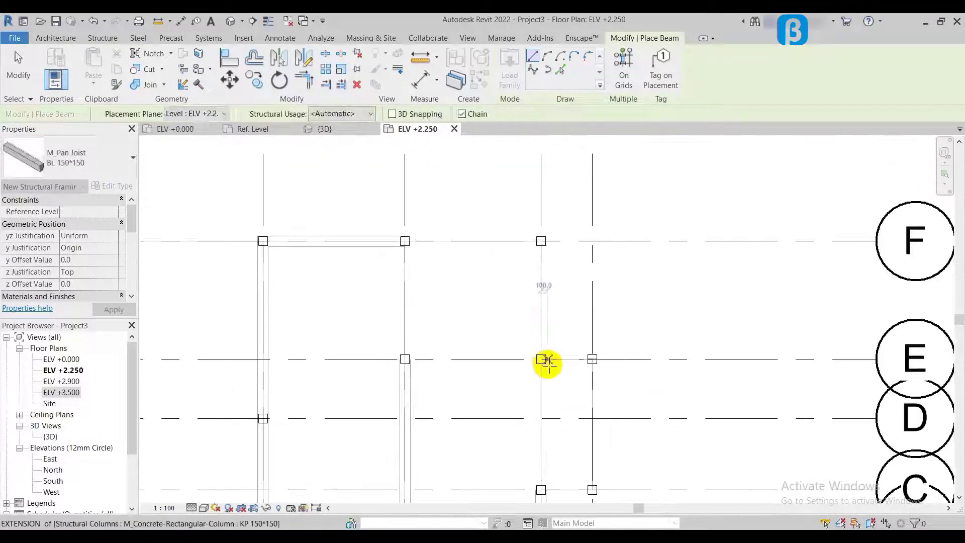
Step: Draw a beam from the grid E column to the grid F column and one from right to left column
left_click(541, 359)
left_click(541, 241)
scroll(553, 231, "down", 3)
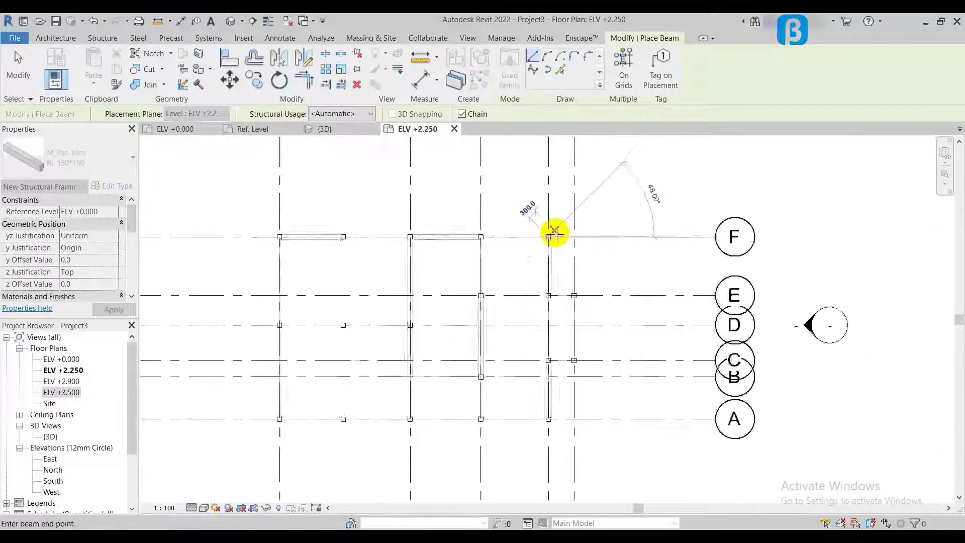
key("Escape")
scroll(465, 391, "up", 2)
scroll(425, 316, "up", 1)
scroll(432, 317, "up", 1)
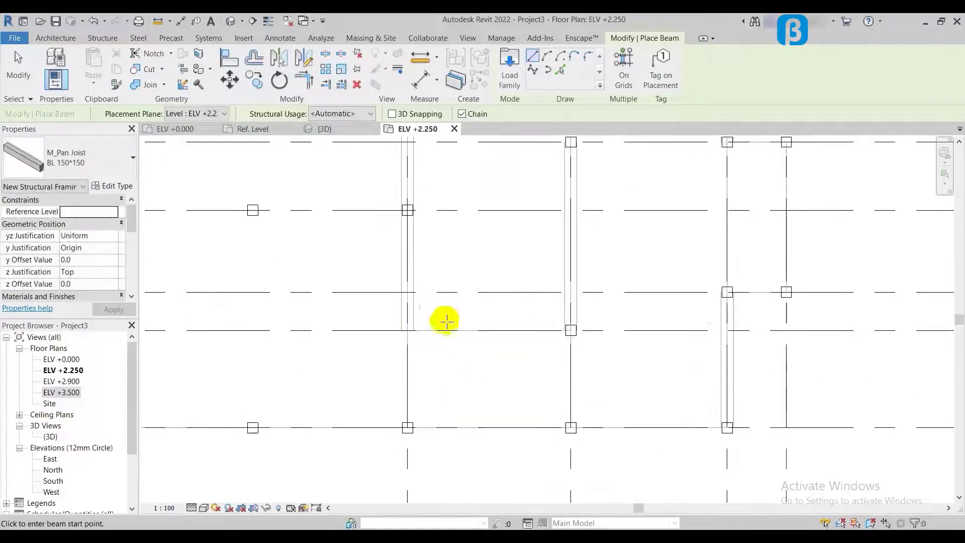
scroll(574, 330, "up", 1)
left_click(573, 330)
left_click(386, 330)
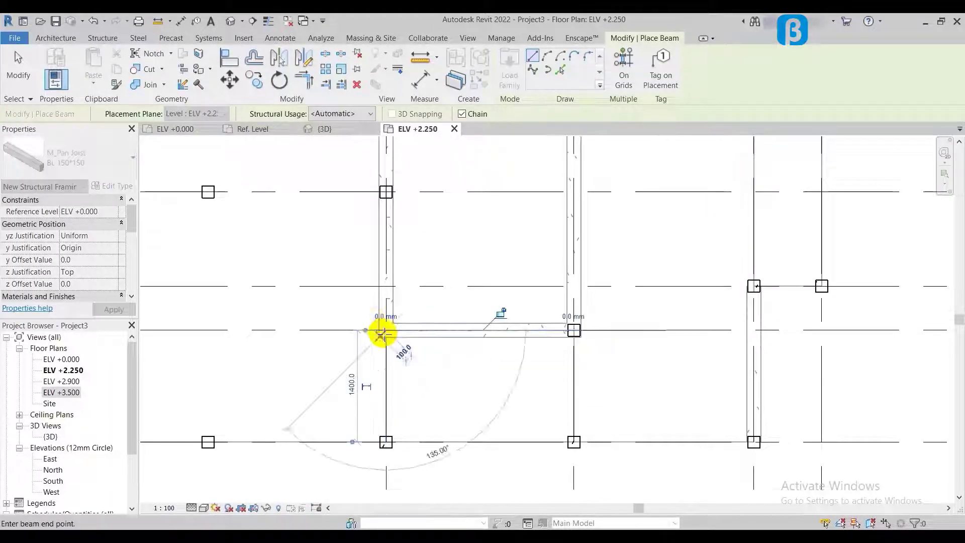
left_click(18, 66)
Step: On ELV +0.000, copy the KP 150*150 column at D-4 down to the next grid intersection
left_click(142, 130)
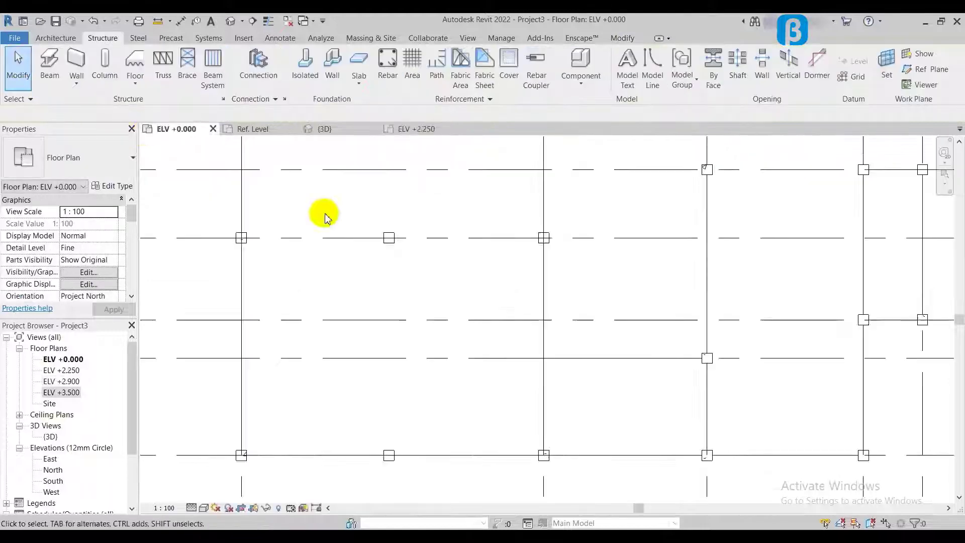
scroll(519, 260, "up", 1)
scroll(504, 251, "up", 1)
left_click(504, 247)
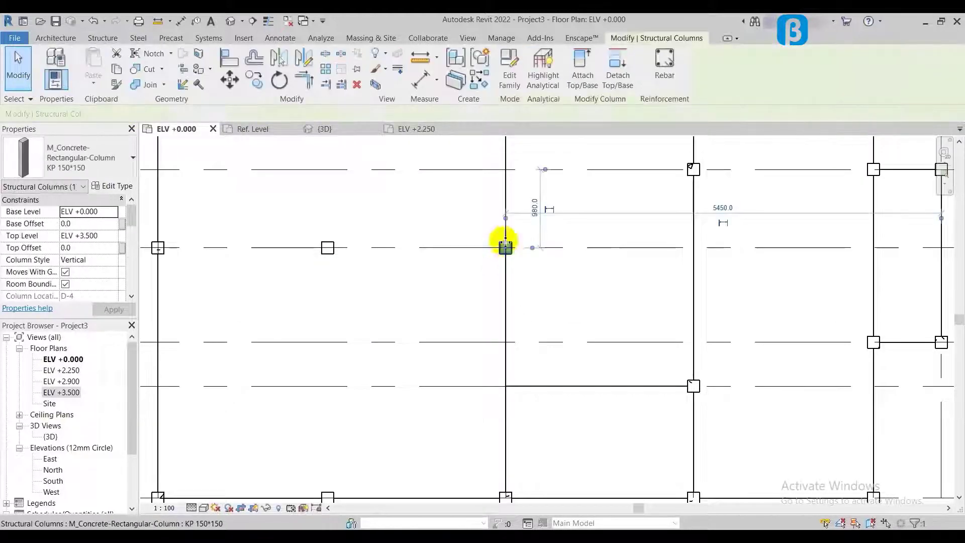
left_click(255, 81)
scroll(502, 251, "up", 1)
scroll(502, 257, "up", 1)
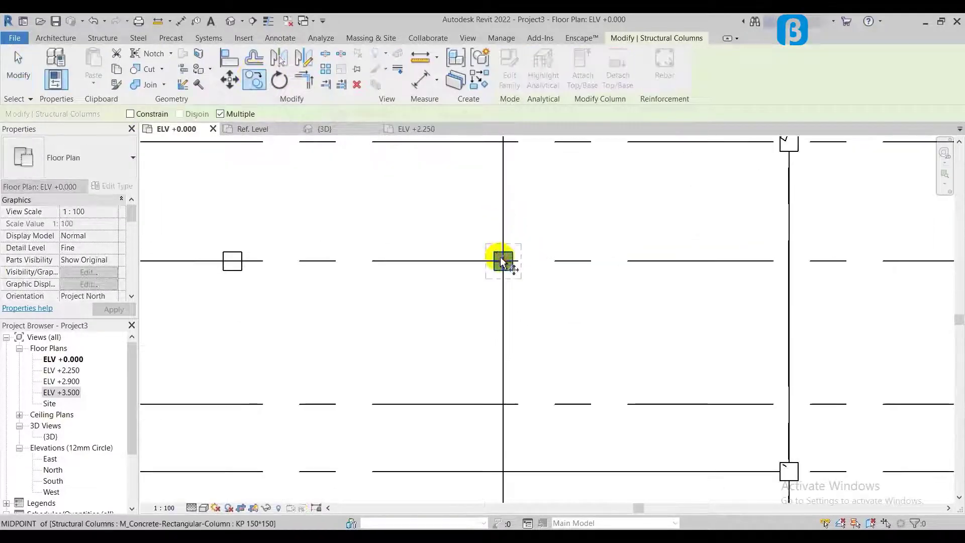
left_click(502, 259)
scroll(502, 259, "down", 2)
scroll(502, 259, "down", 1)
left_click(502, 363)
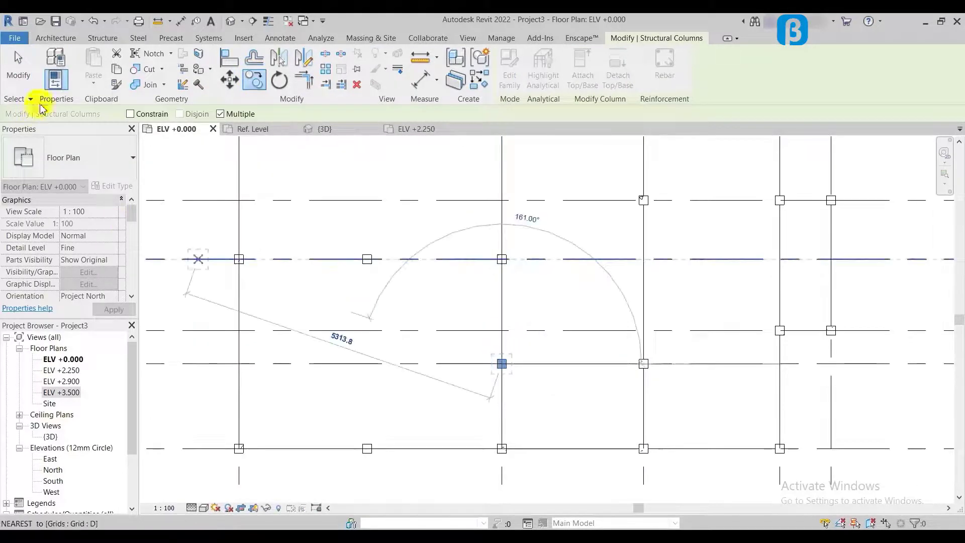
left_click(18, 74)
Step: Orbit the 3D view to check the columns and beams, then return to ELV +0.000
scroll(431, 280, "down", 2)
scroll(555, 276, "down", 1)
scroll(556, 276, "up", 1)
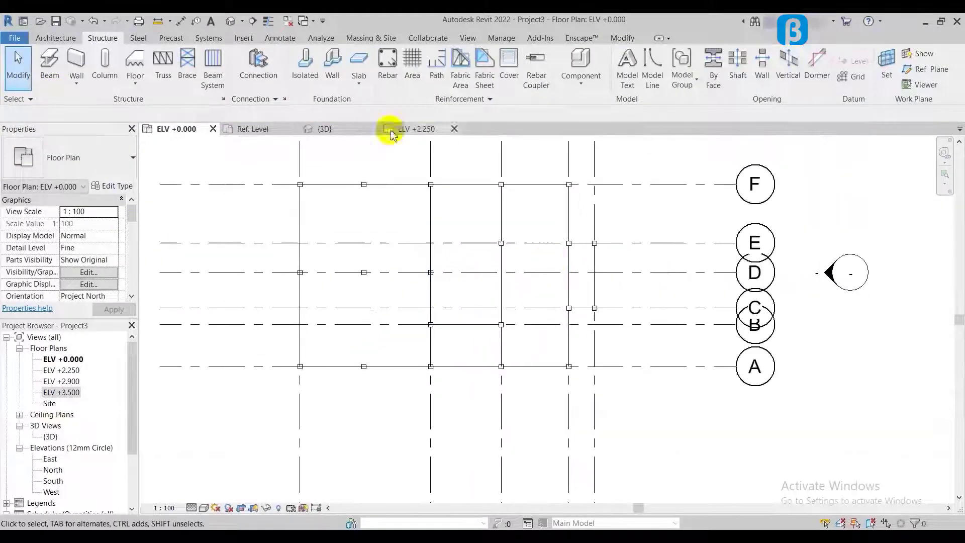
left_click(324, 130)
middle_click_drag(452, 226, 581, 301, "shift")
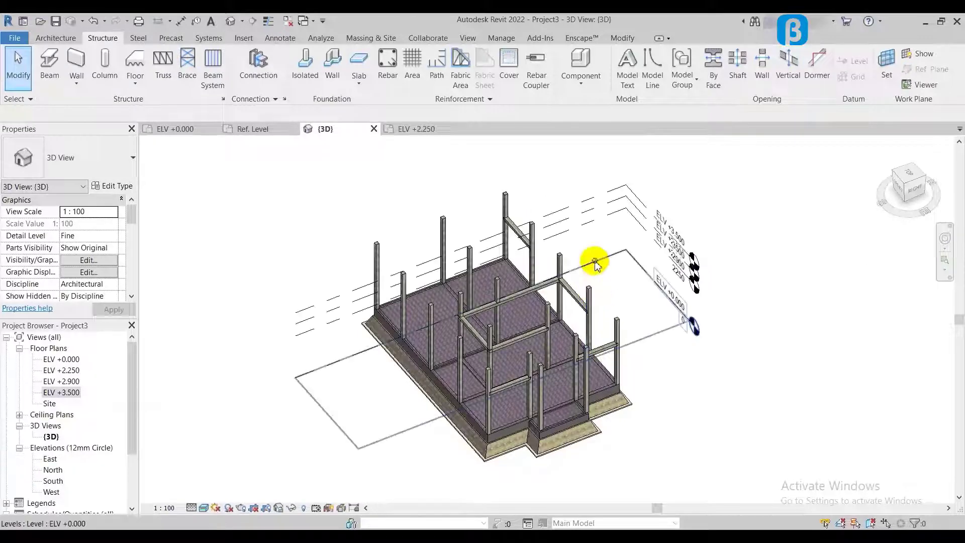
left_click(593, 258)
left_click(175, 129)
scroll(437, 345, "down", 2)
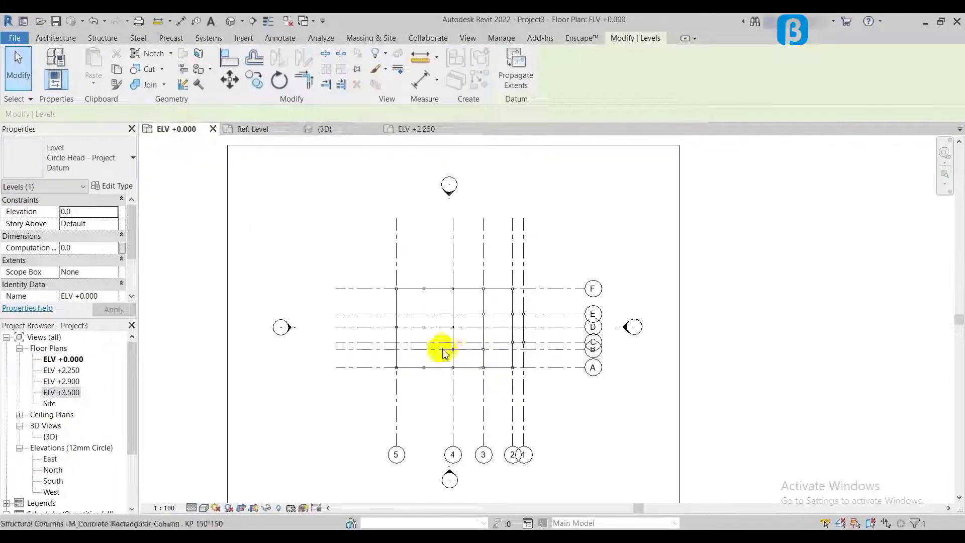
scroll(431, 238, "up", 2)
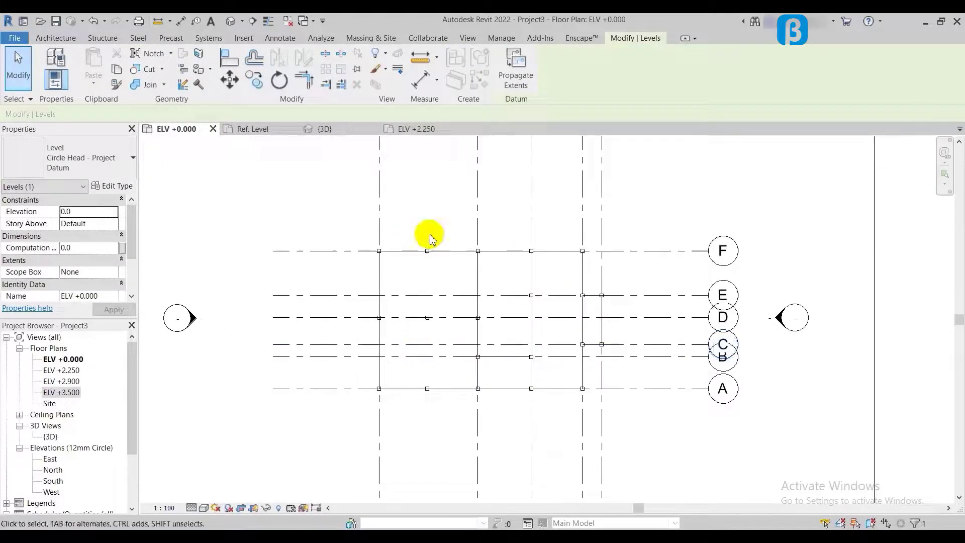
Step: On the ELV +2.900 plan, draw a beam from the column midpoint down to the lower column
double_click(74, 385)
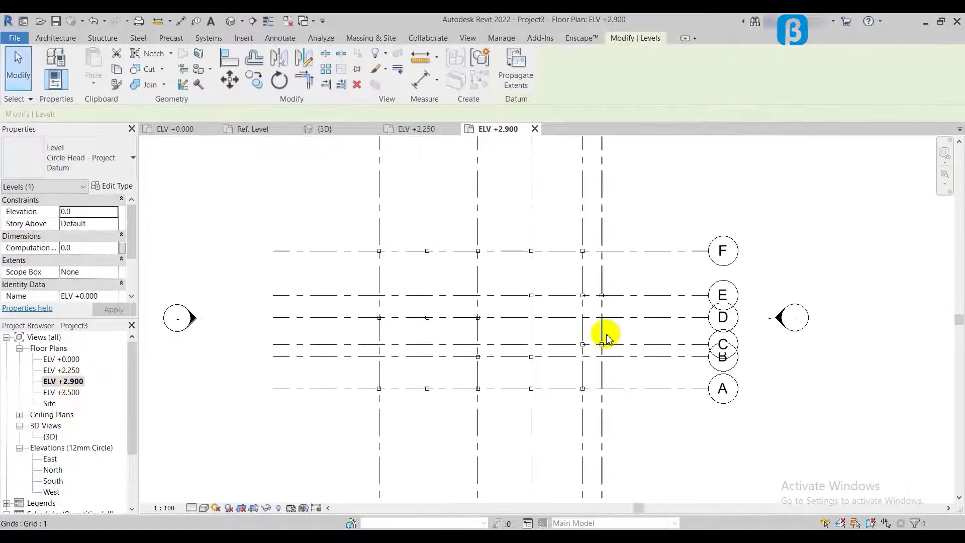
scroll(607, 338, "up", 2)
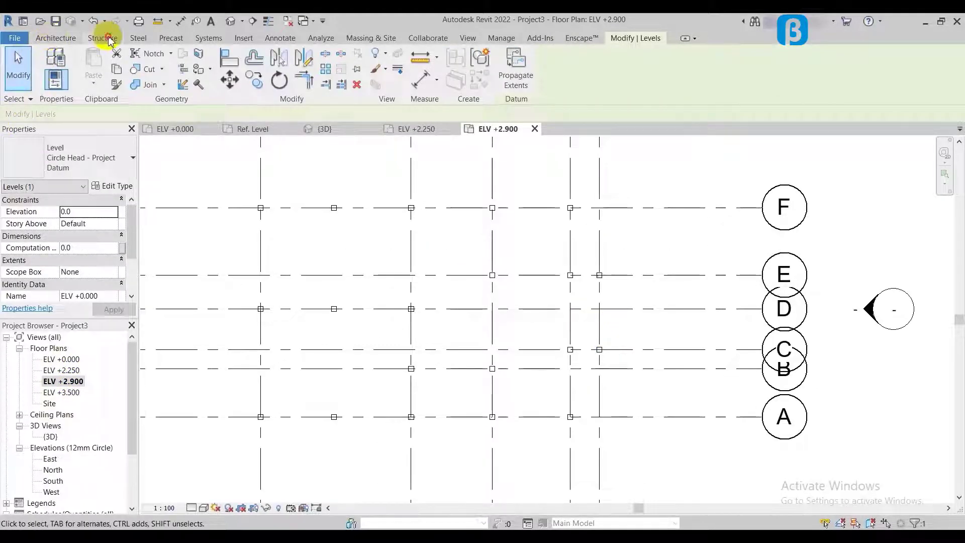
left_click(103, 38)
left_click(53, 65)
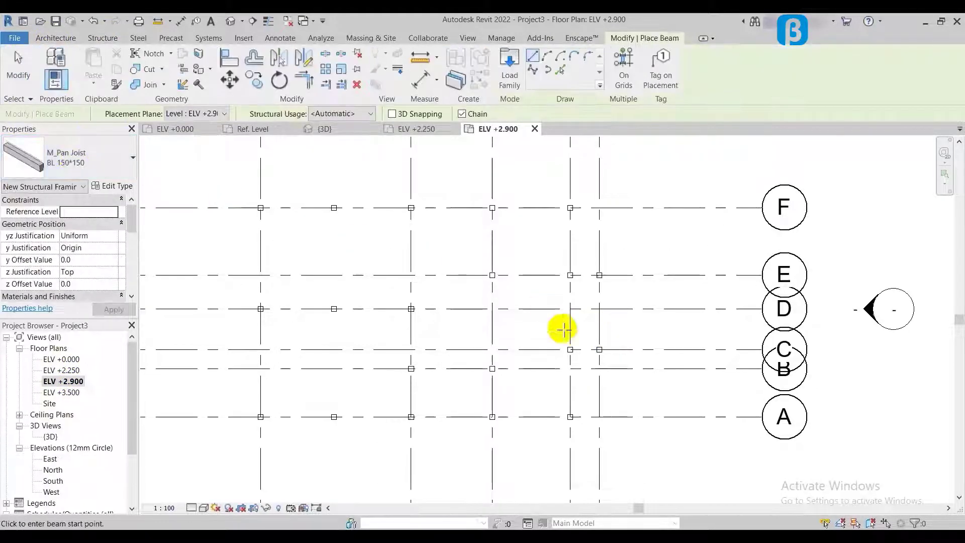
scroll(553, 351, "up", 1)
scroll(502, 382, "up", 1)
scroll(588, 251, "up", 2)
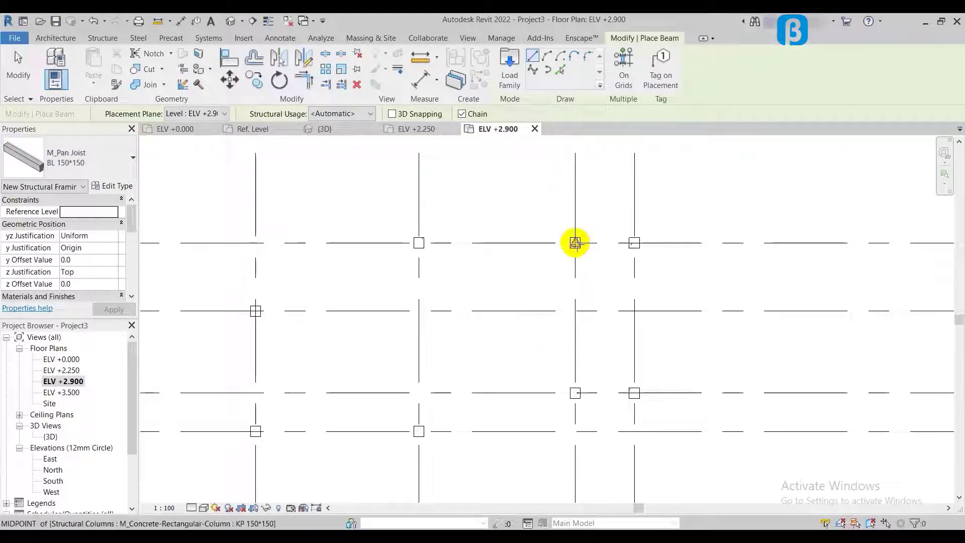
scroll(575, 242, "up", 1)
scroll(575, 243, "up", 1)
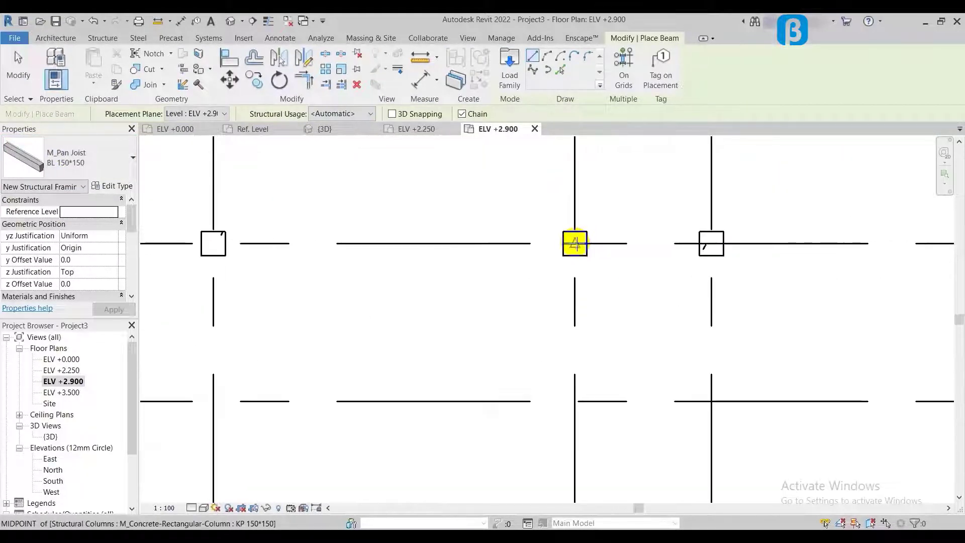
left_click(575, 242)
scroll(576, 241, "down", 2)
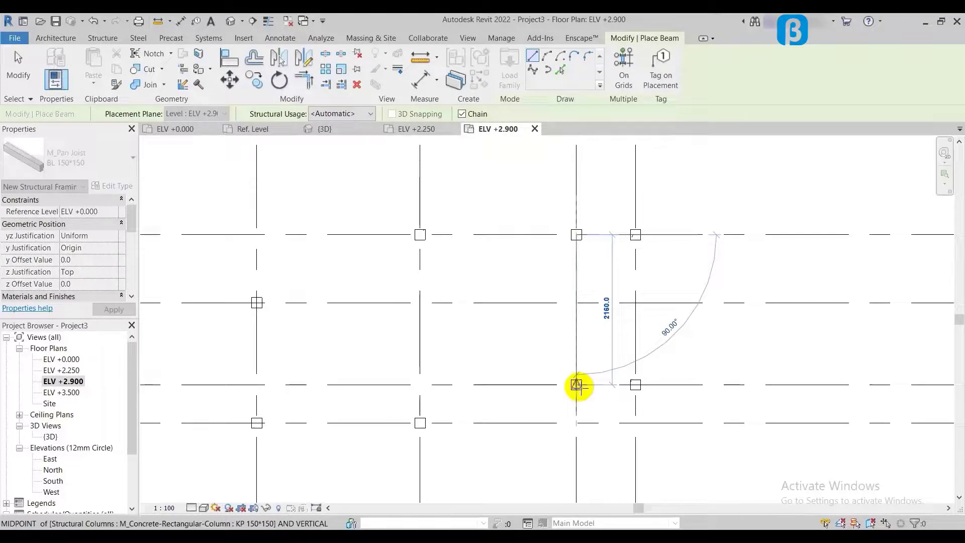
left_click(577, 385)
left_click(18, 65)
Step: Inspect the new beam in the 3D view
scroll(520, 294, "down", 2)
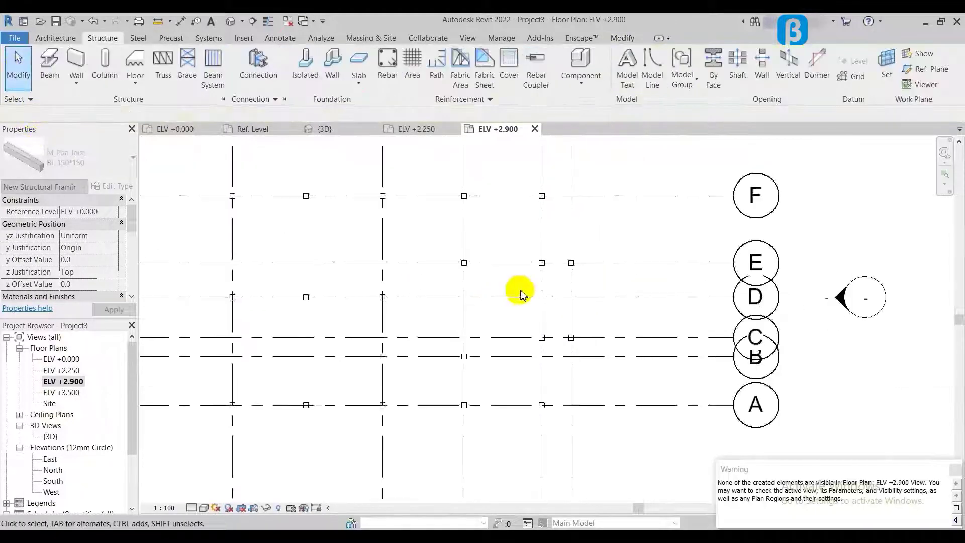
scroll(491, 308, "down", 2)
scroll(339, 319, "up", 1)
scroll(338, 312, "up", 1)
scroll(481, 267, "down", 2)
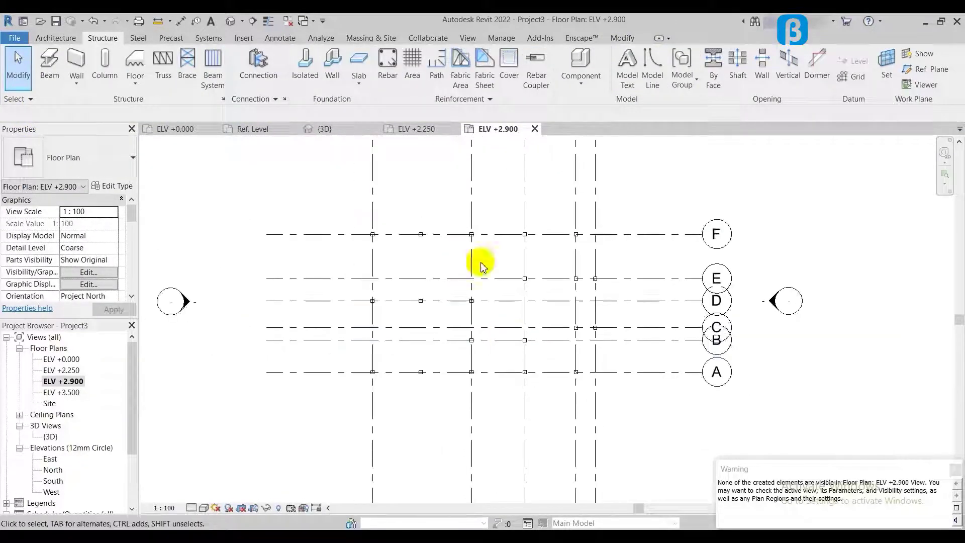
left_click(327, 129)
scroll(523, 447, "up", 2)
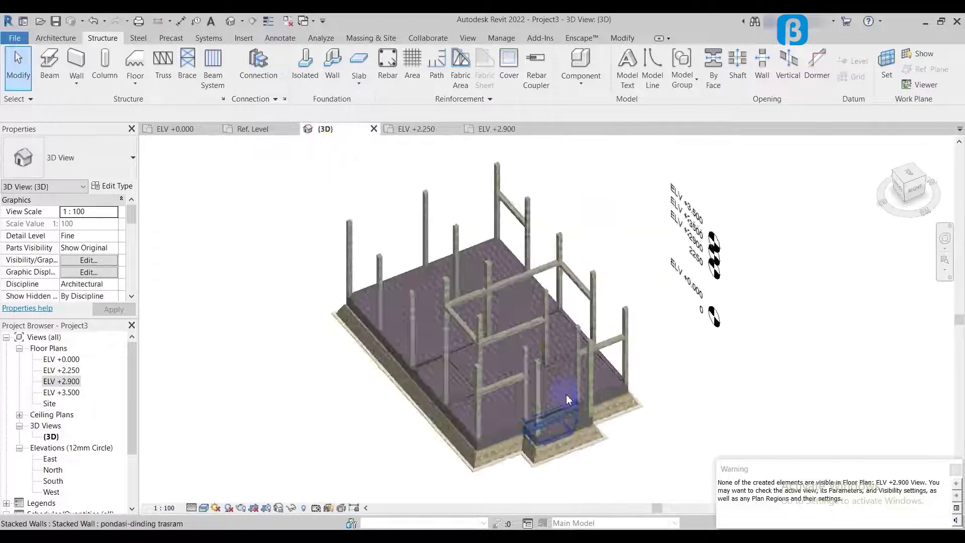
scroll(571, 387, "up", 3)
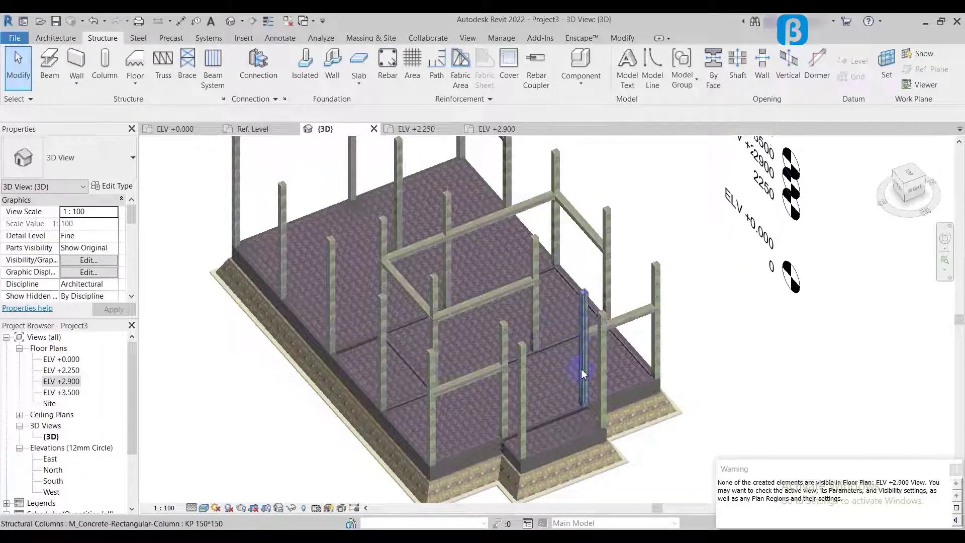
scroll(588, 375, "down", 2)
scroll(613, 376, "down", 1)
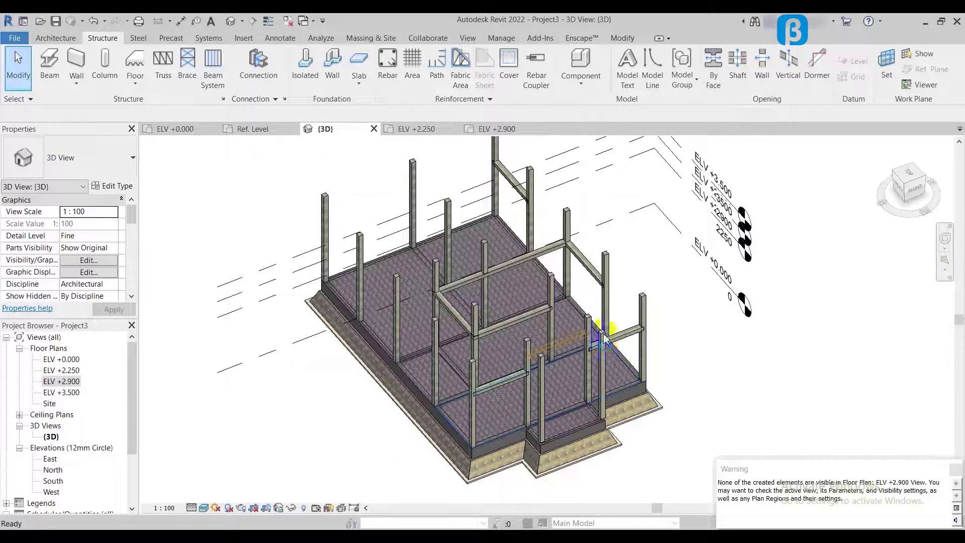
Step: Dismiss the Print dialog and switch to the ELV +2.250 floor plan
key("ctrl+p")
left_click(563, 418)
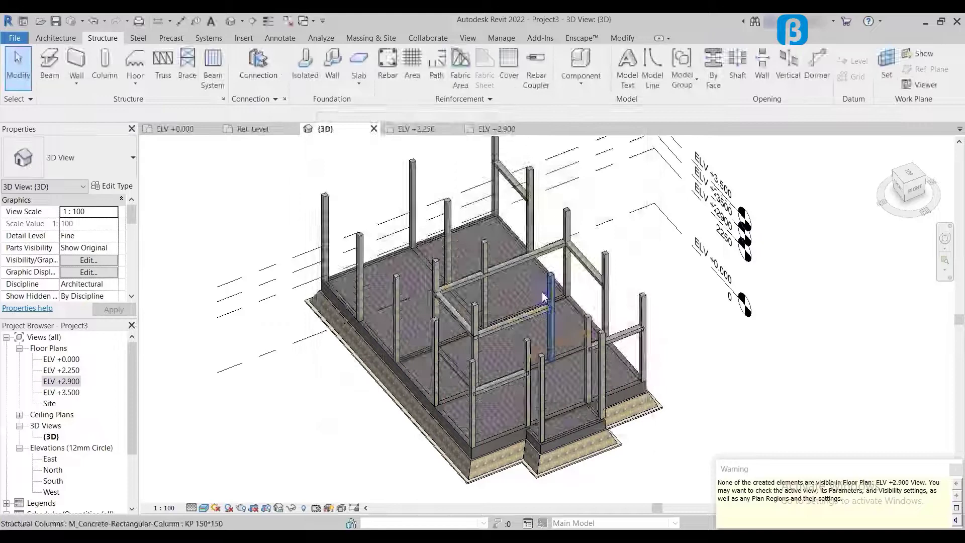
left_click(427, 129)
scroll(505, 272, "down", 5)
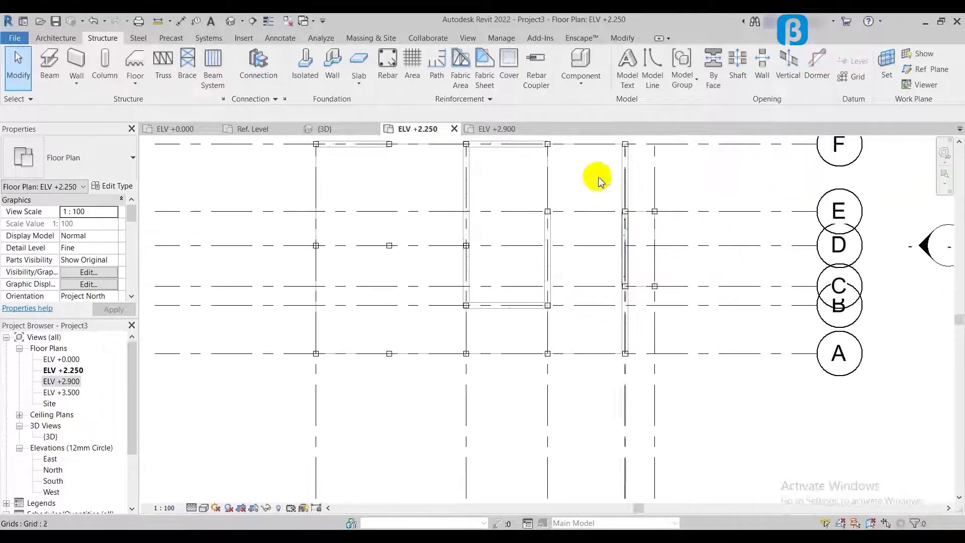
Step: On ELV +2.900, duplicate the BL 150*150 beam type as RB 150*150 2
left_click(503, 129)
left_click(46, 65)
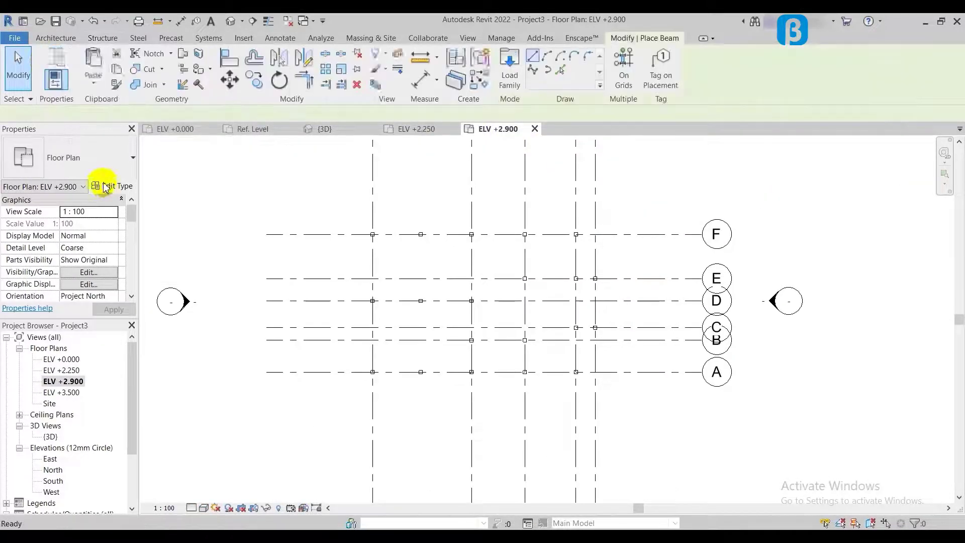
left_click(112, 186)
left_click(922, 134)
type("RB 150*150 2")
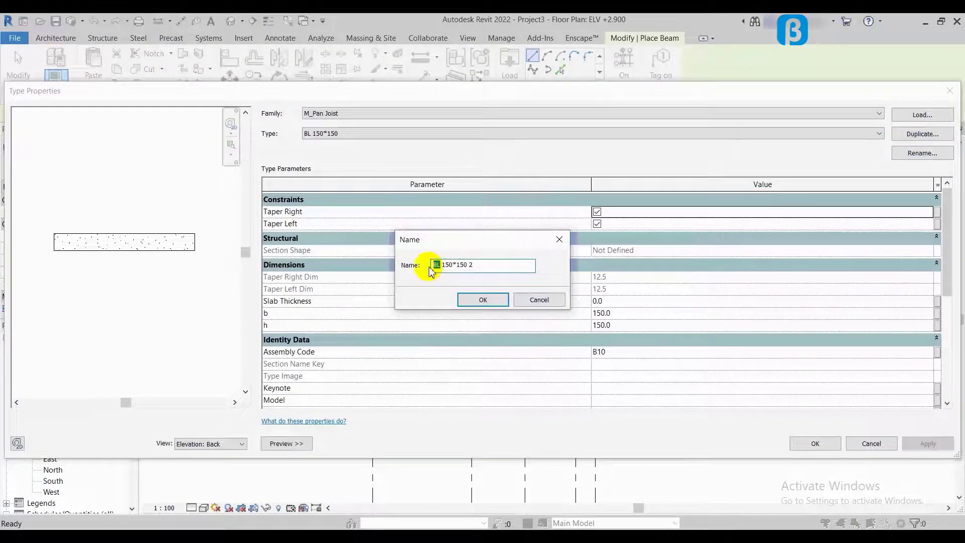
left_click(484, 307)
left_click(810, 443)
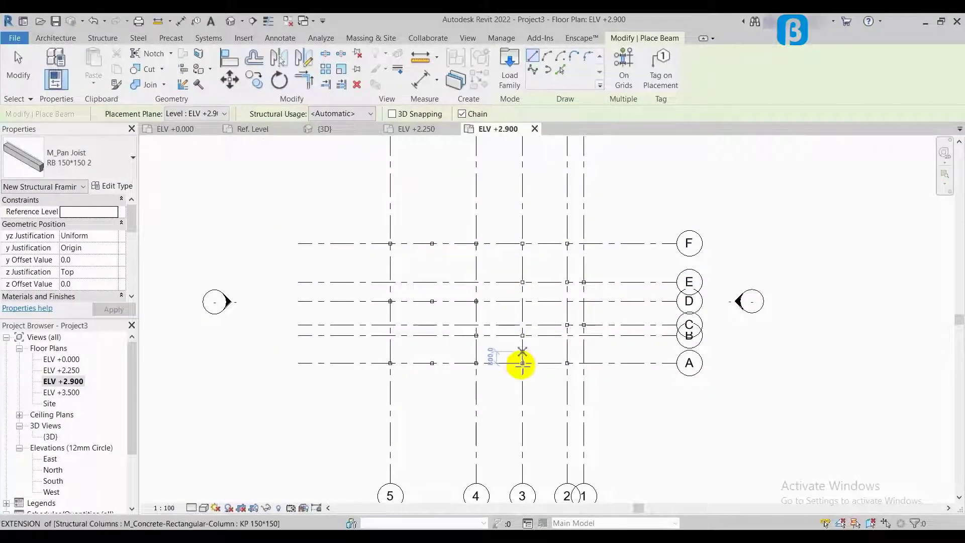
Step: Chain 2100, 1400 and 2350 beams between the columns starting at grid A
scroll(522, 363, "up", 3)
scroll(473, 362, "up", 3)
left_click(442, 366)
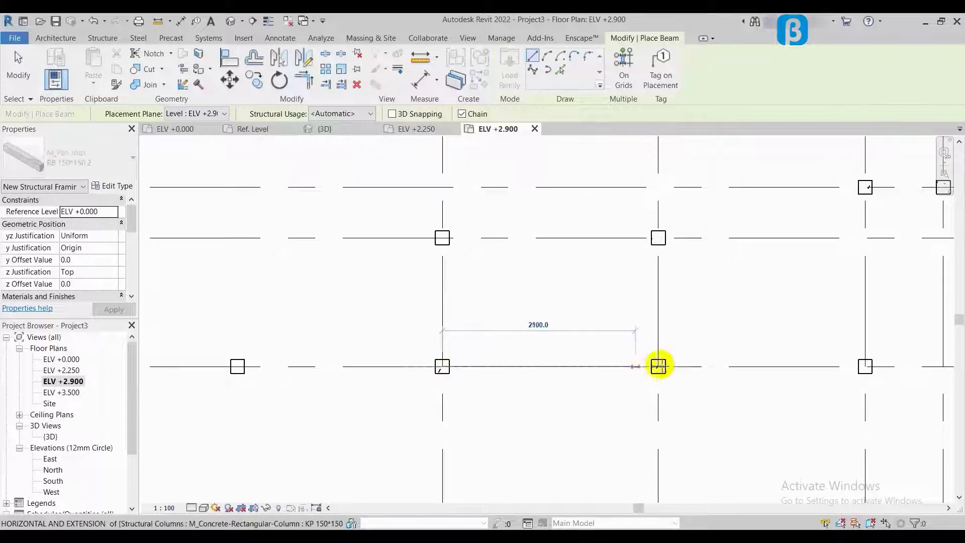
left_click(658, 365)
scroll(621, 352, "down", 3)
scroll(614, 365, "up", 3)
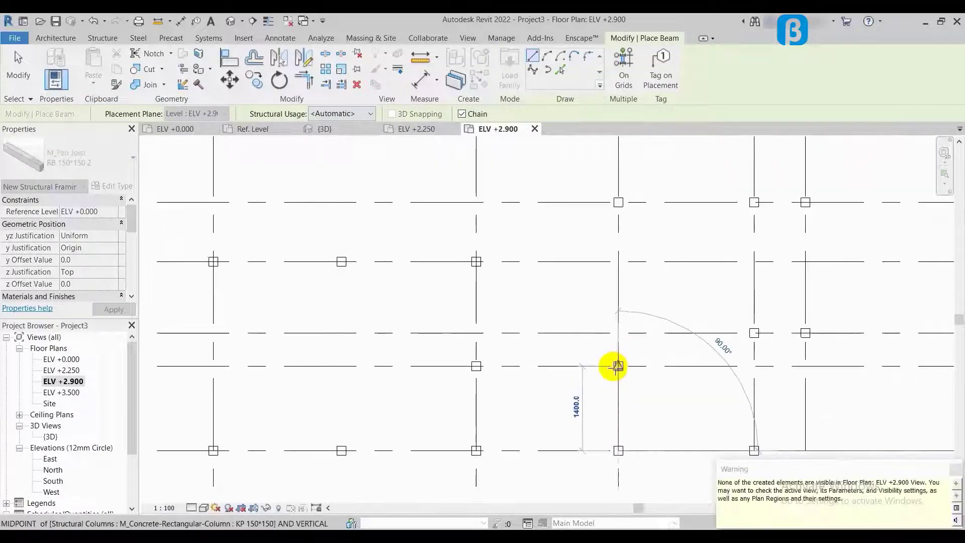
scroll(615, 366, "up", 2)
left_click(616, 366)
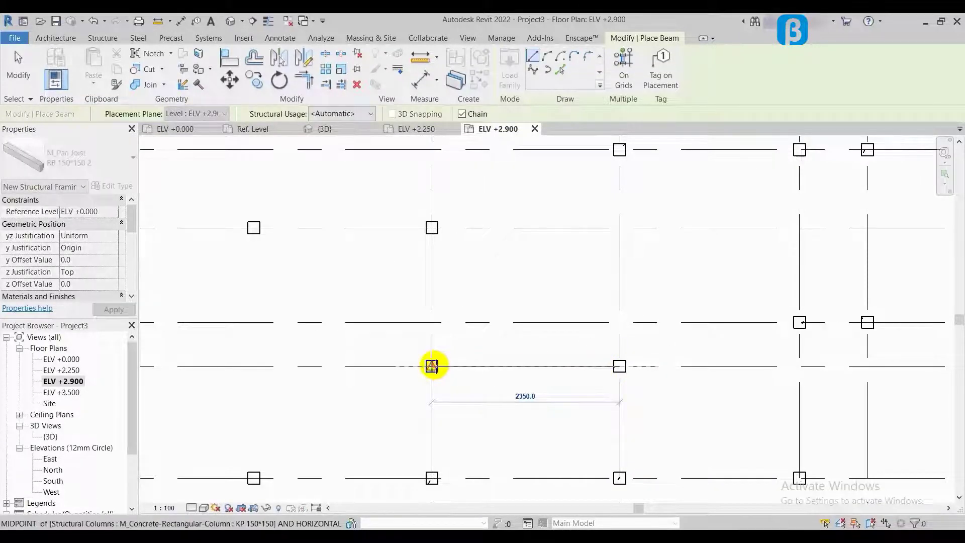
left_click(432, 366)
Step: Add one more beam between two neighbouring columns higher up the plan
scroll(478, 274, "down", 3)
scroll(437, 334, "up", 3)
scroll(409, 269, "up", 2)
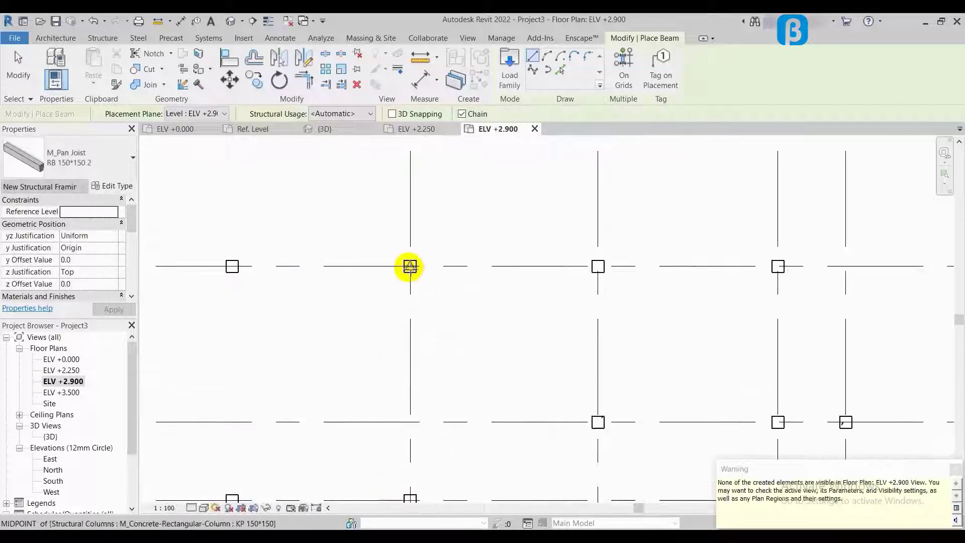
left_click(409, 266)
left_click(598, 266)
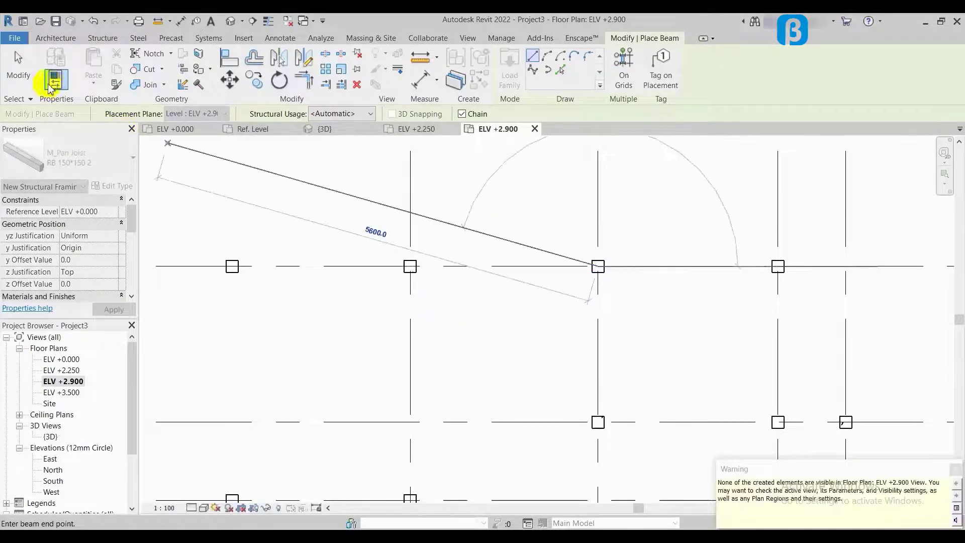
left_click(24, 74)
scroll(469, 261, "down", 3)
Step: Set the plan's Underlay Range: Base Level to ELV +0.000 and apply it
scroll(469, 261, "down", 3)
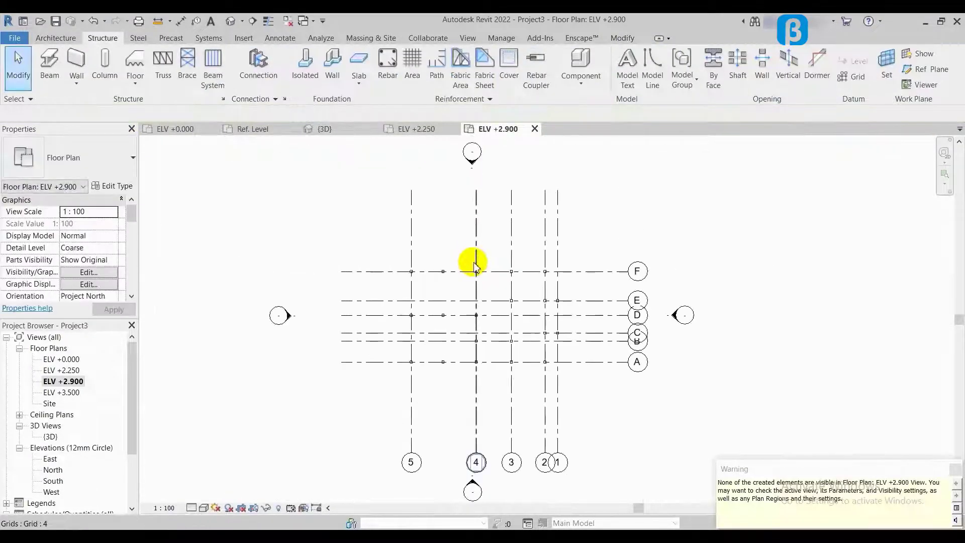
scroll(473, 282, "down", 1)
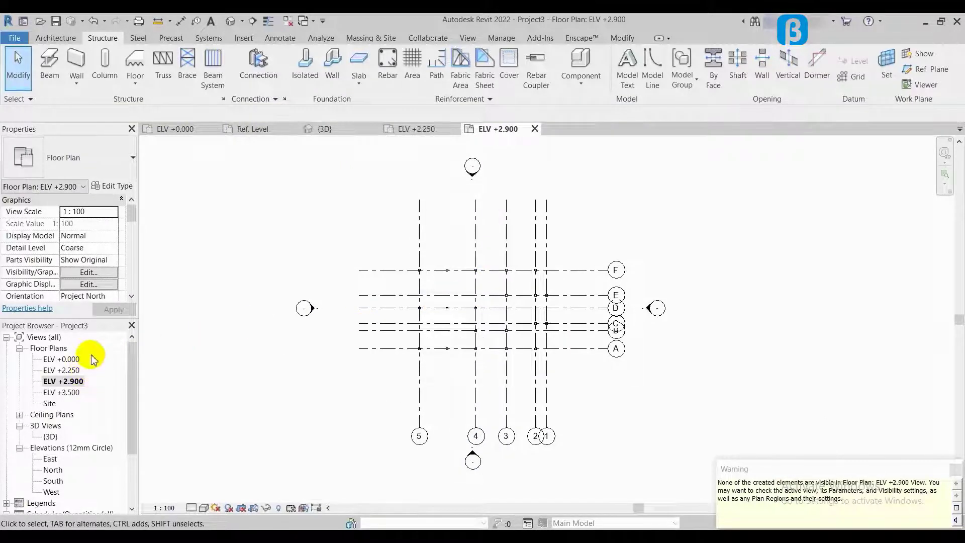
scroll(108, 261, "down", 2)
scroll(111, 259, "down", 2)
scroll(112, 267, "down", 2)
scroll(113, 276, "down", 2)
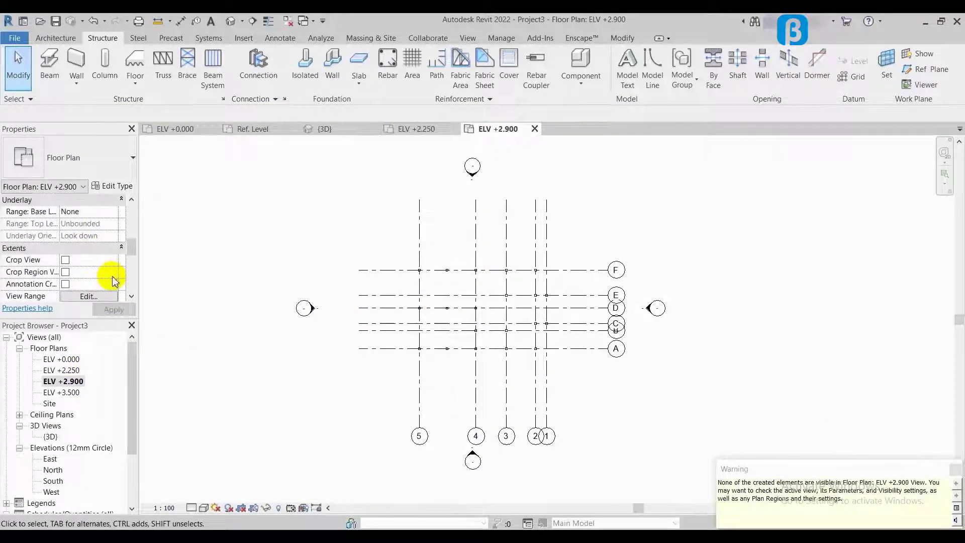
scroll(564, 298, "up", 3)
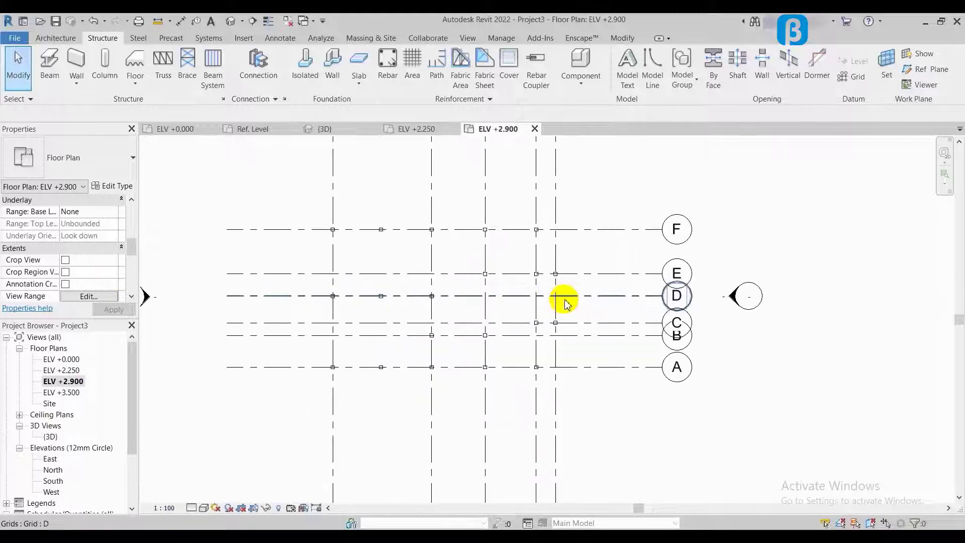
scroll(565, 301, "up", 1)
scroll(77, 246, "up", 3)
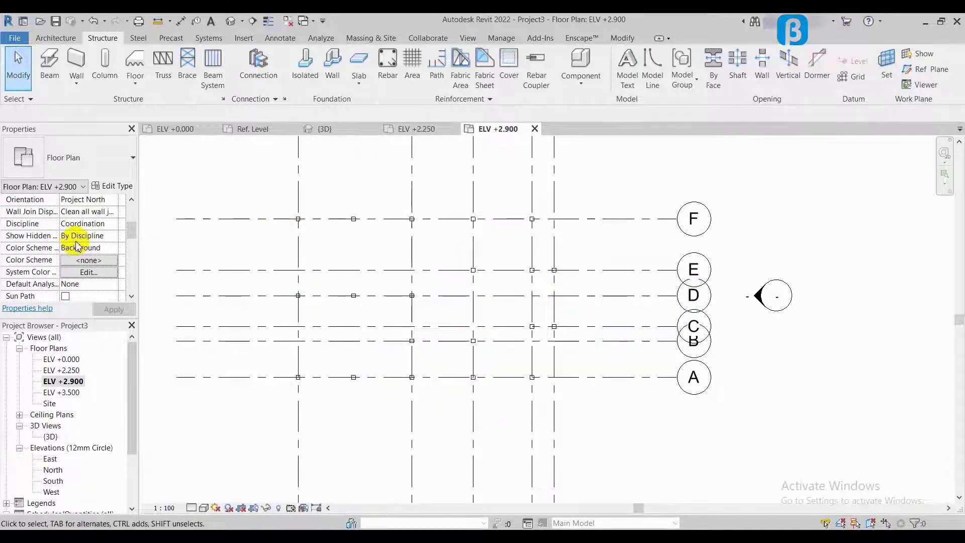
scroll(75, 241, "up", 1)
scroll(76, 244, "down", 2)
scroll(92, 251, "down", 1)
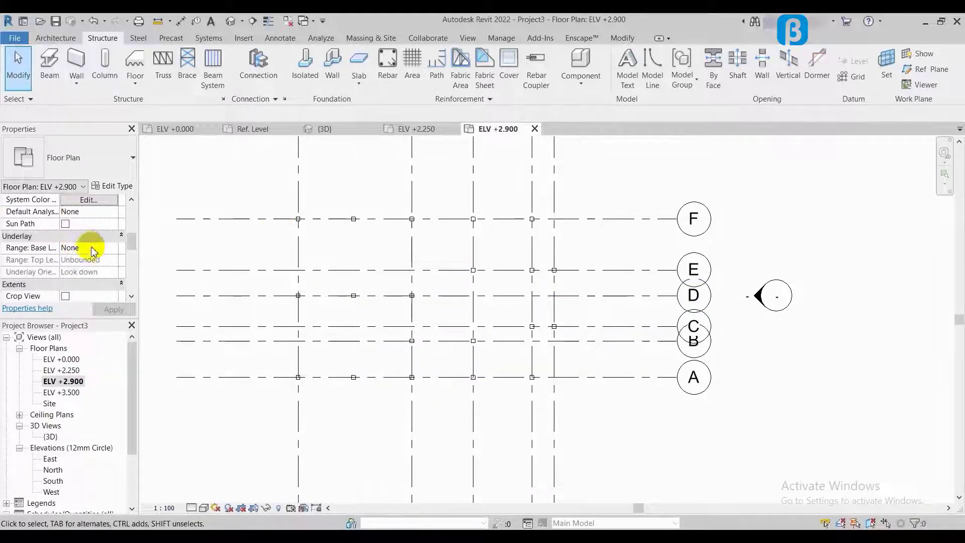
left_click(107, 249)
left_click(96, 259)
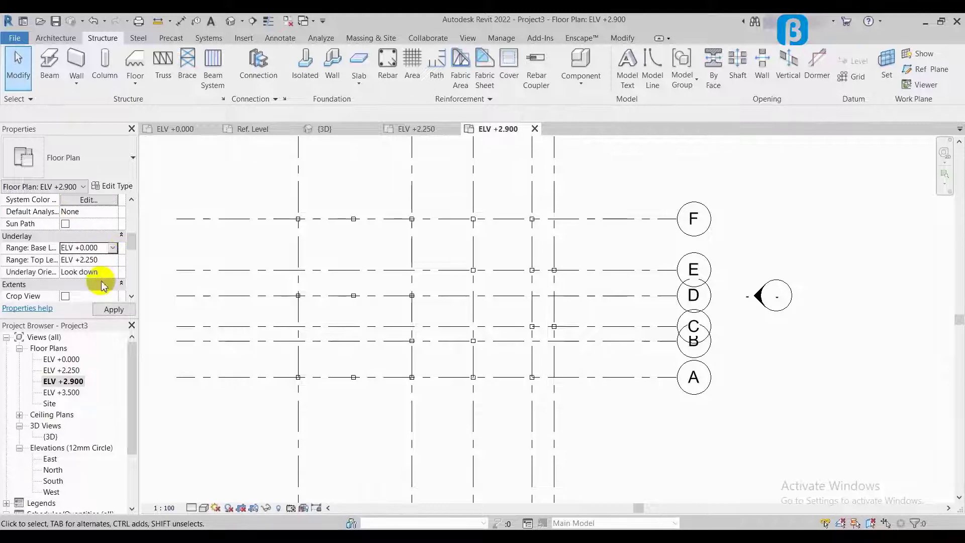
left_click(111, 310)
left_click(471, 414)
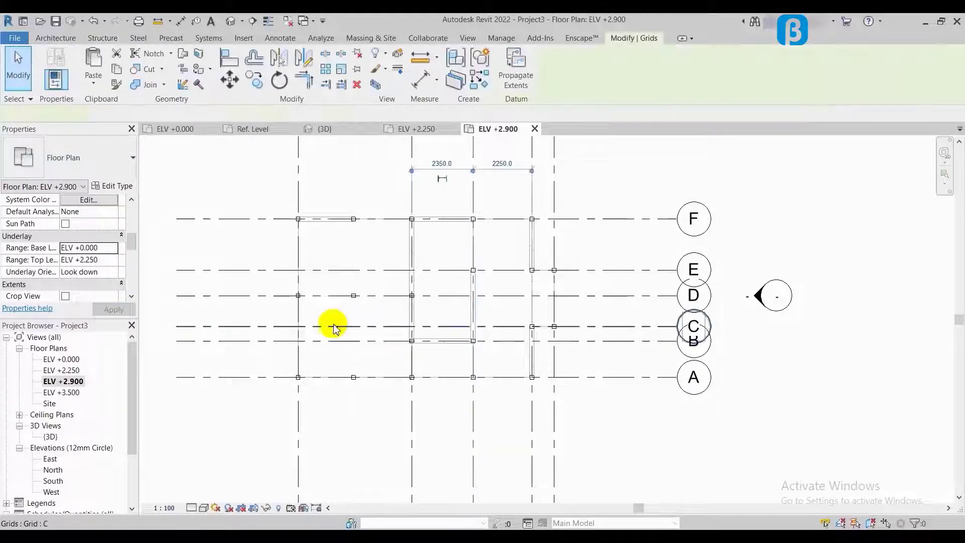
Step: Clear the grid selection and zoom to view the columns and beams beneath
scroll(330, 323, "up", 2)
scroll(330, 324, "down", 1)
scroll(345, 323, "down", 2)
scroll(399, 330, "down", 1)
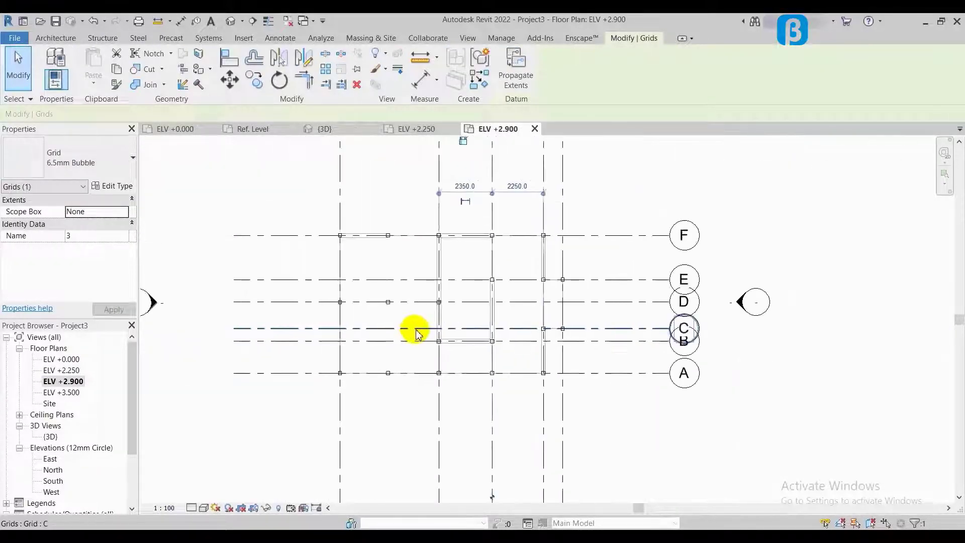
scroll(413, 329, "down", 1)
left_click(218, 260)
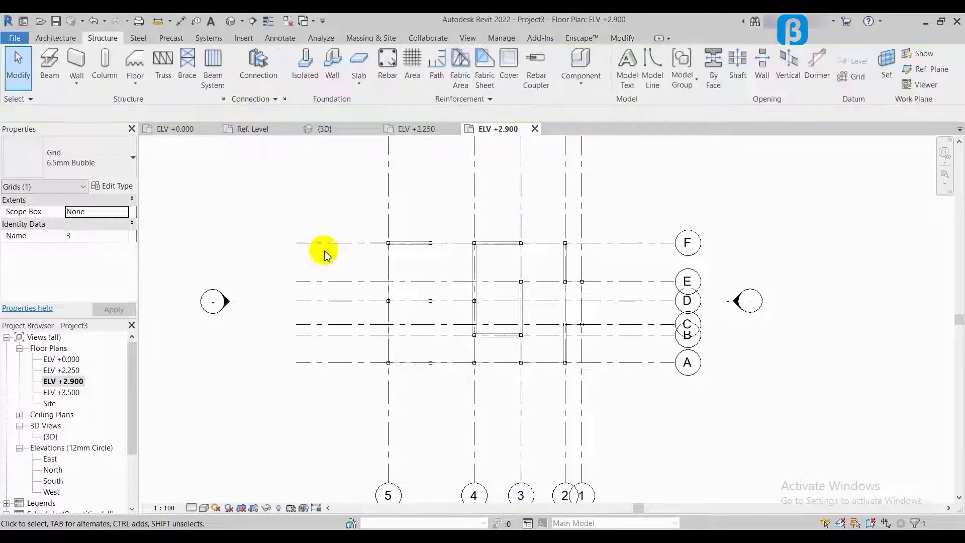
scroll(390, 360, "up", 1)
scroll(390, 387, "up", 1)
scroll(390, 382, "up", 1)
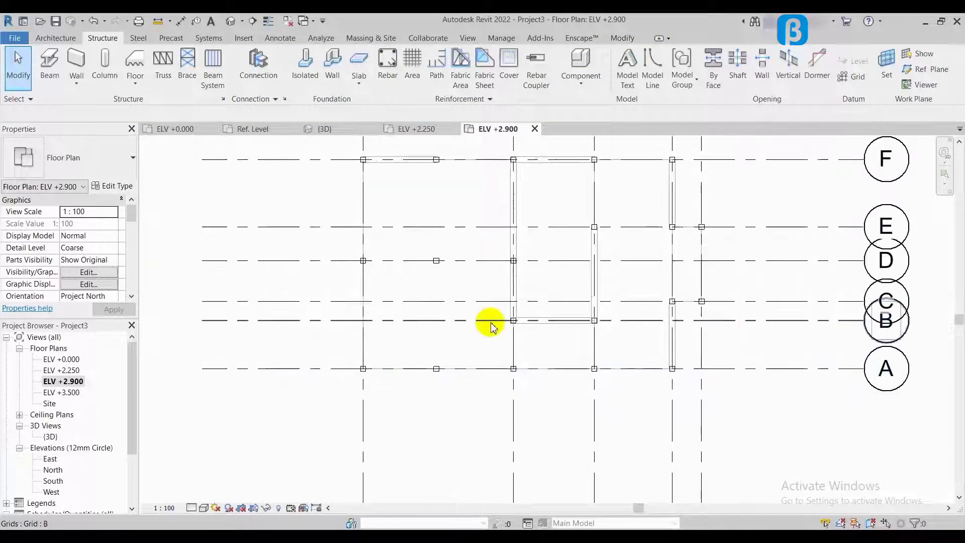
Step: Zoom around the 3D view to inspect the new beams
left_click(339, 135)
scroll(534, 315, "down", 1)
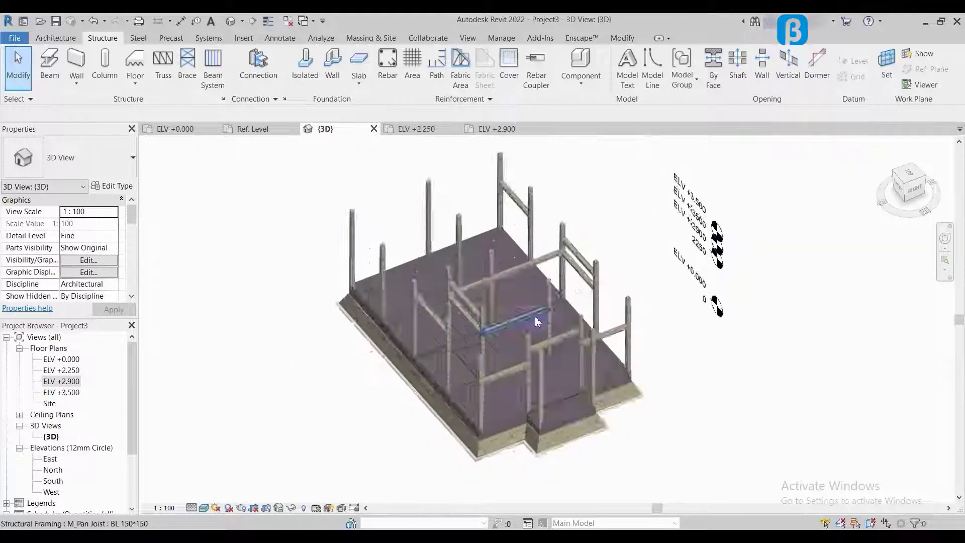
scroll(505, 339, "down", 2)
scroll(505, 340, "up", 2)
scroll(505, 339, "up", 2)
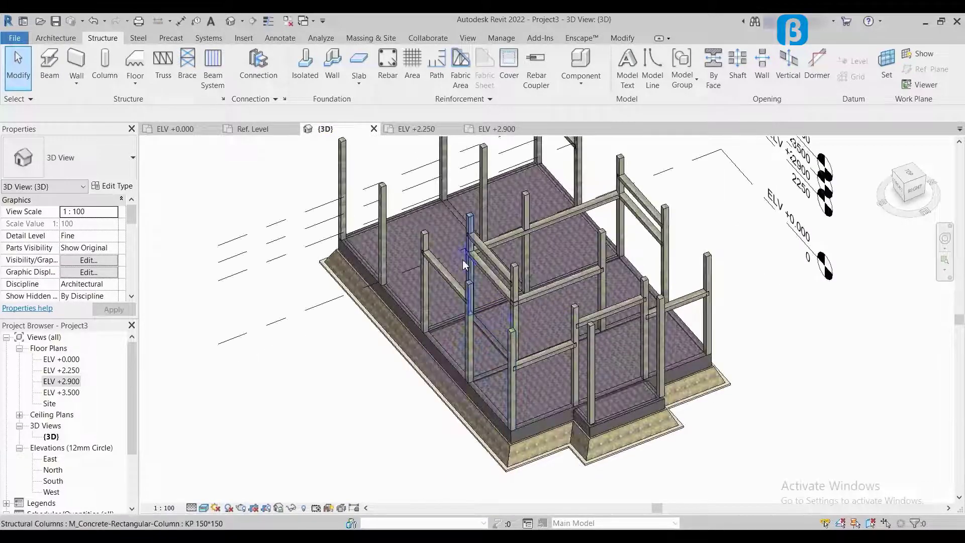
scroll(463, 254, "up", 1)
scroll(443, 216, "up", 1)
Step: Open the ELV +3.500 floor plan from the Project Browser
left_click(266, 131)
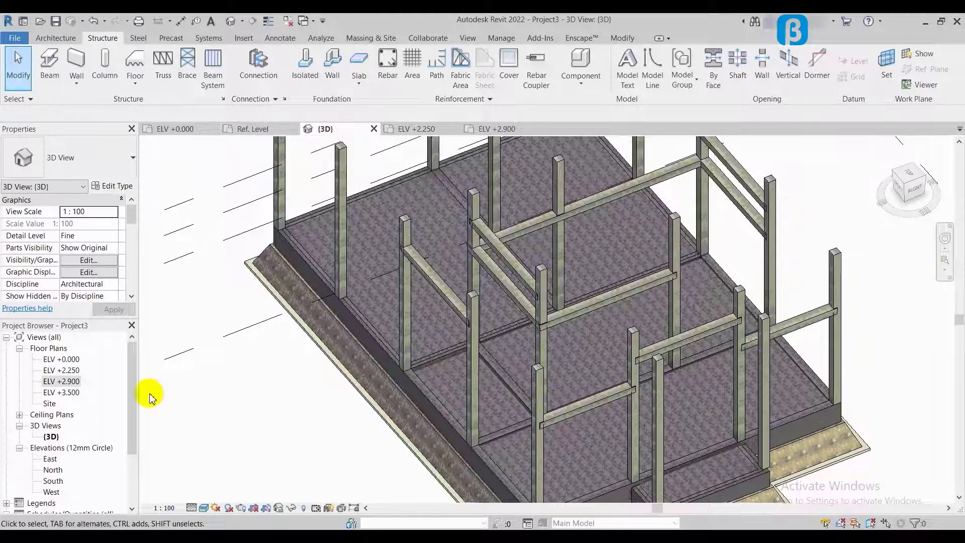
left_click(71, 392)
double_click(71, 392)
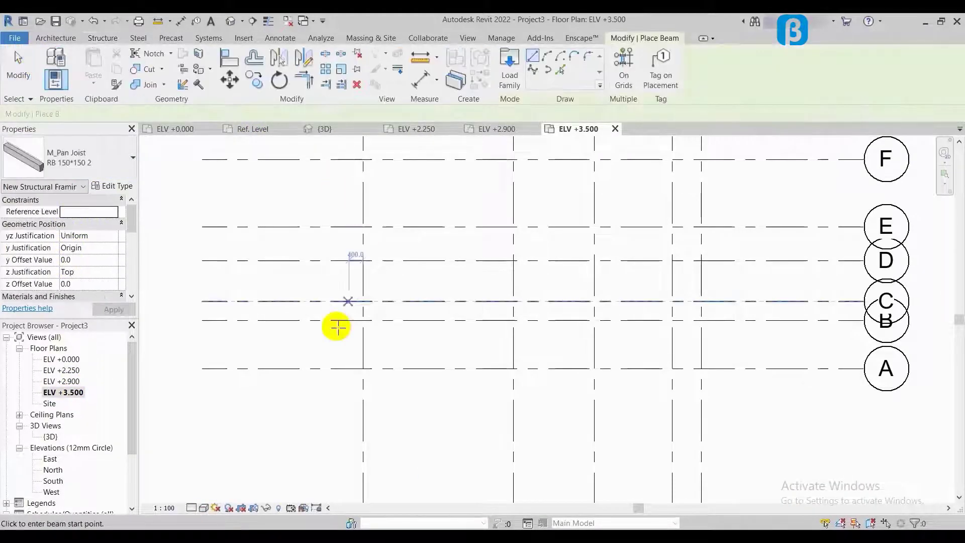
Step: Exit the previous beam placement
scroll(338, 325, "down", 3)
scroll(78, 270, "down", 3)
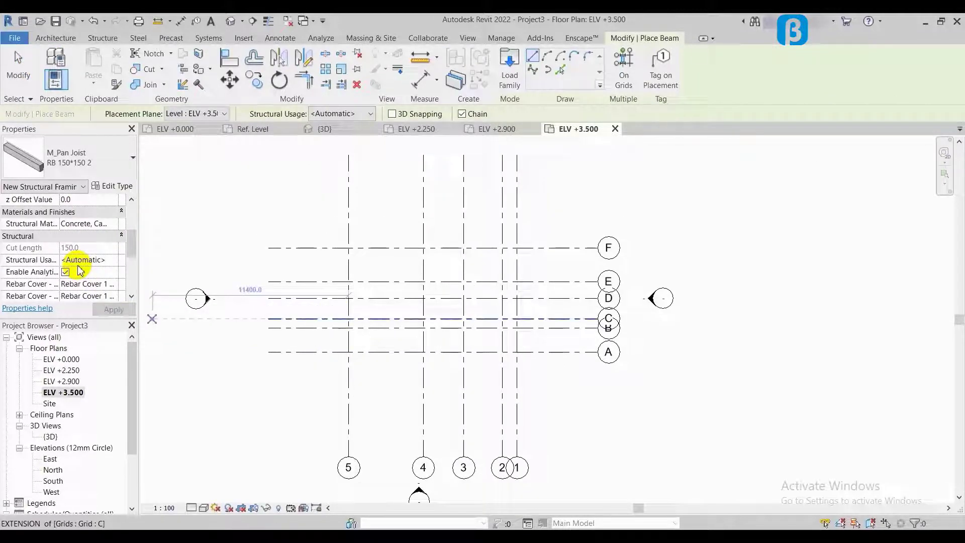
scroll(78, 266, "down", 3)
scroll(77, 265, "down", 3)
key("Escape")
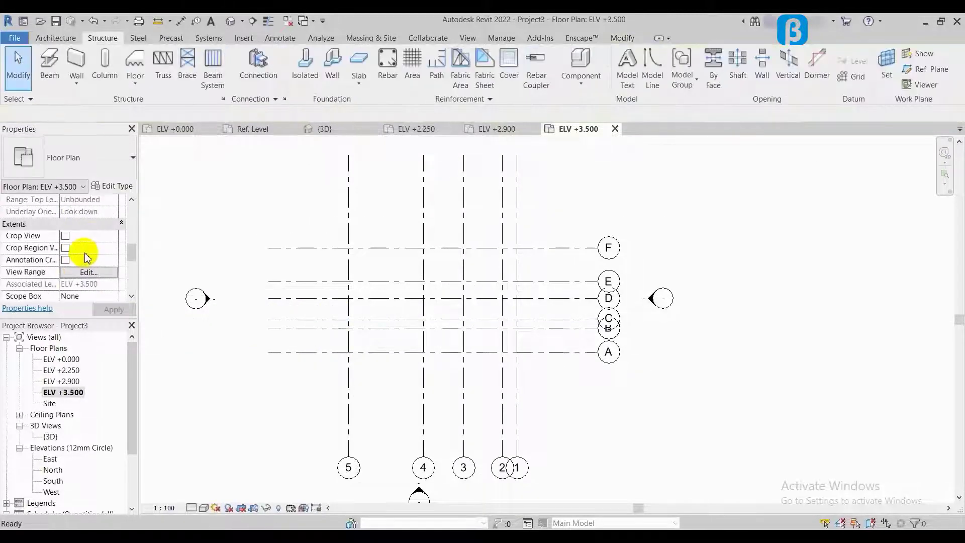
Step: Set the ELV +3.500 plan's underlay range to ELV +0.000 through ELV +2.250 and apply it
scroll(85, 257, "down", 2)
scroll(86, 257, "down", 3)
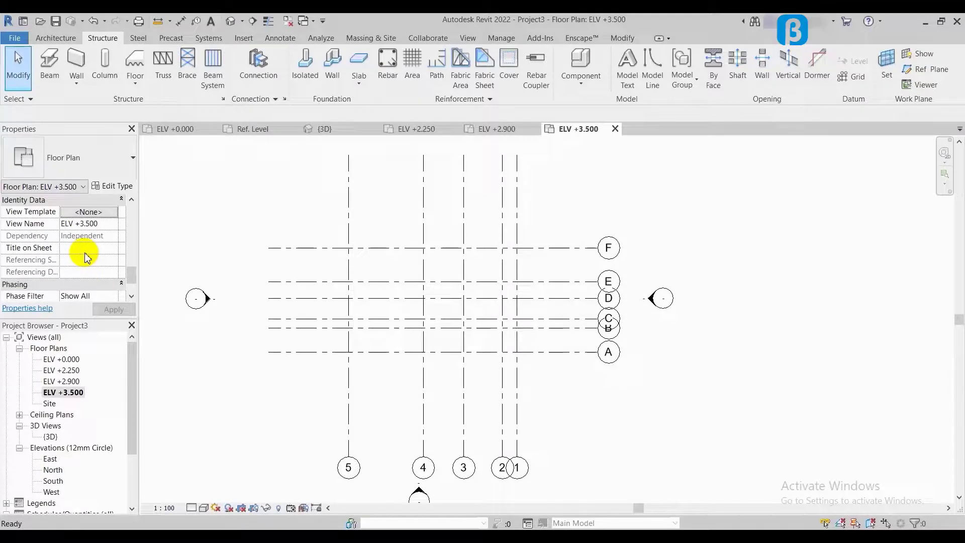
scroll(87, 257, "up", 1)
scroll(86, 257, "up", 1)
scroll(87, 257, "up", 1)
scroll(86, 257, "up", 1)
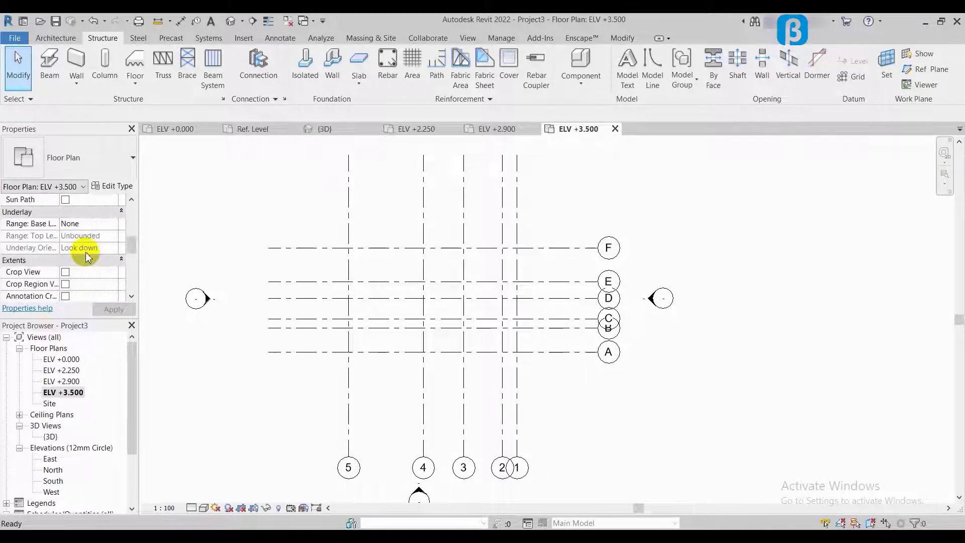
left_click(112, 229)
left_click(101, 243)
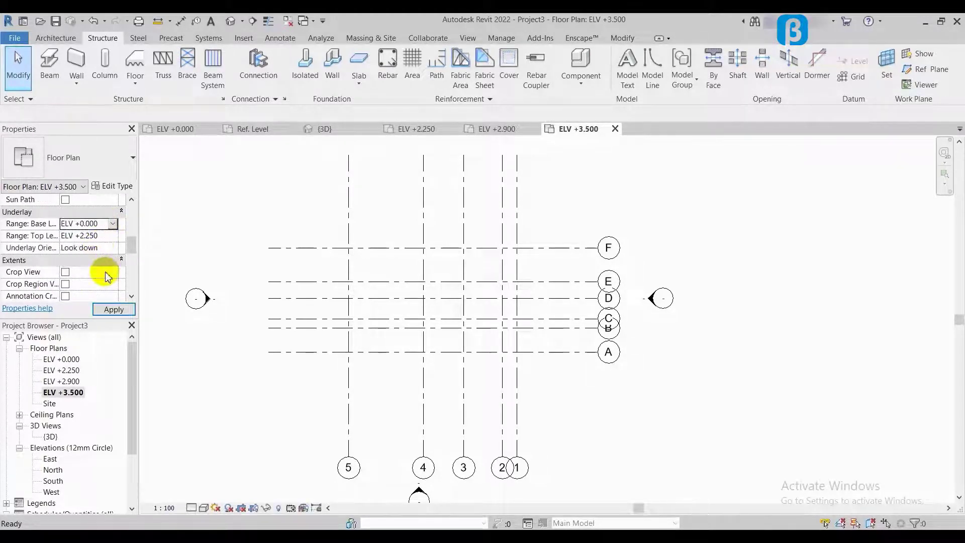
left_click(113, 311)
Step: Draw a chain of RB 150*150 2 beams between columns, starting at the grid F column
scroll(402, 277, "up", 2)
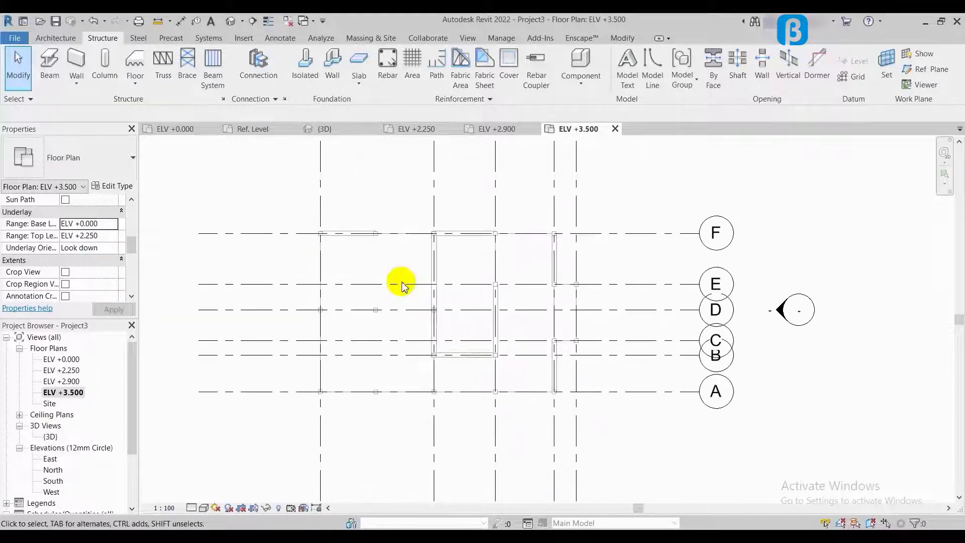
left_click(50, 63)
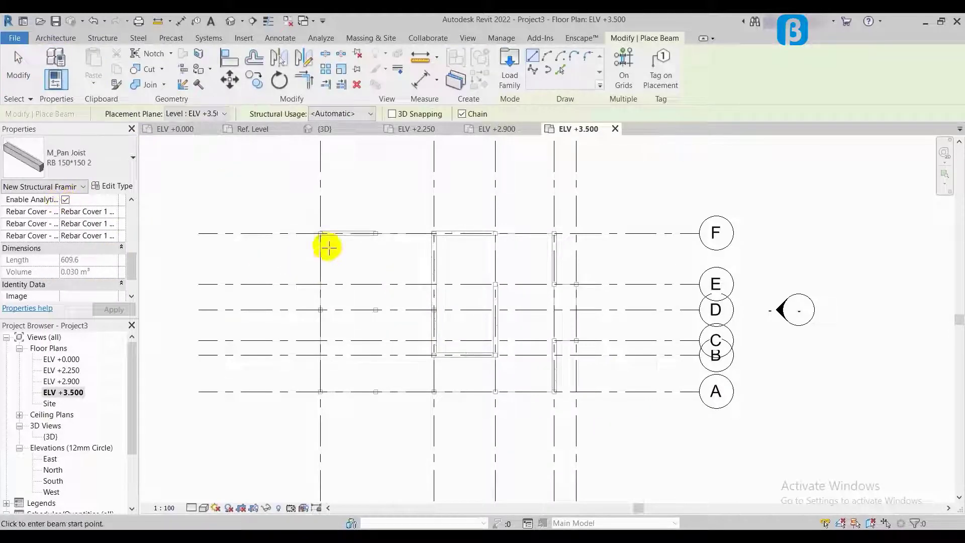
scroll(322, 233, "up", 2)
scroll(312, 223, "up", 2)
left_click(311, 224)
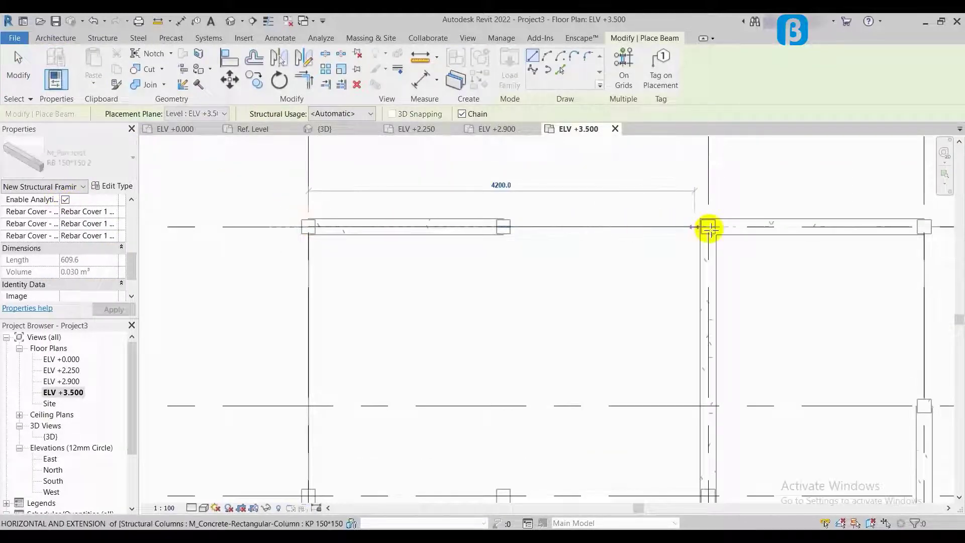
left_click(709, 227)
scroll(685, 215, "down", 2)
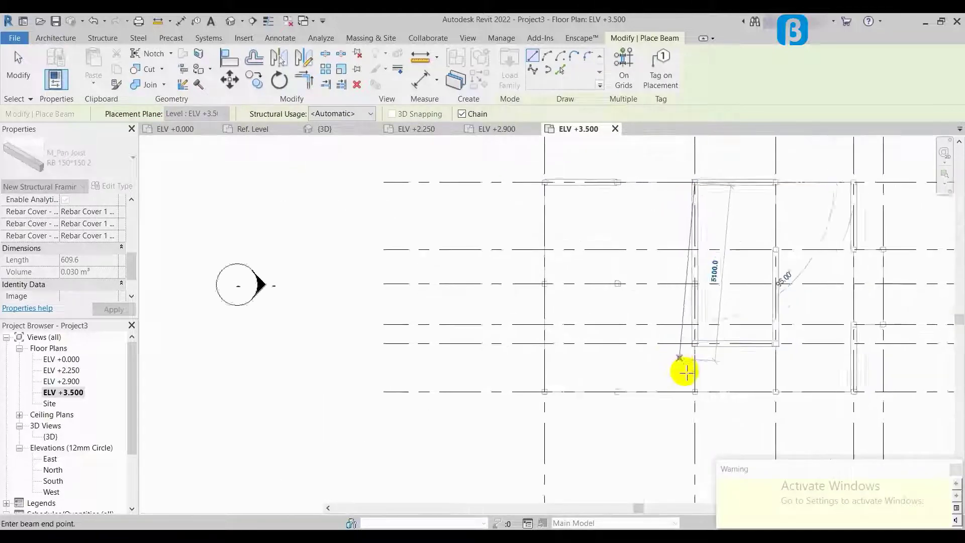
left_click(697, 402)
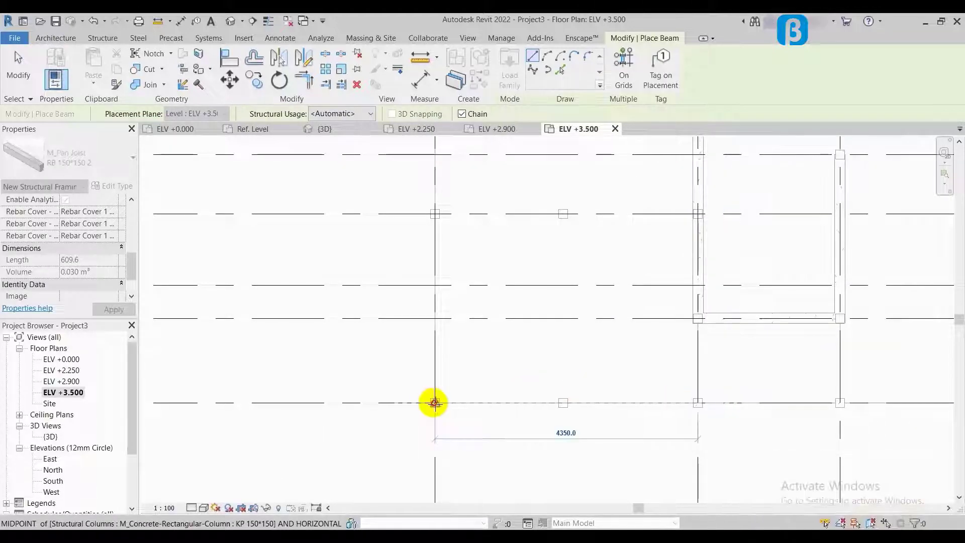
left_click(432, 400)
scroll(420, 352, "down", 2)
scroll(433, 236, "up", 2)
left_click(433, 236)
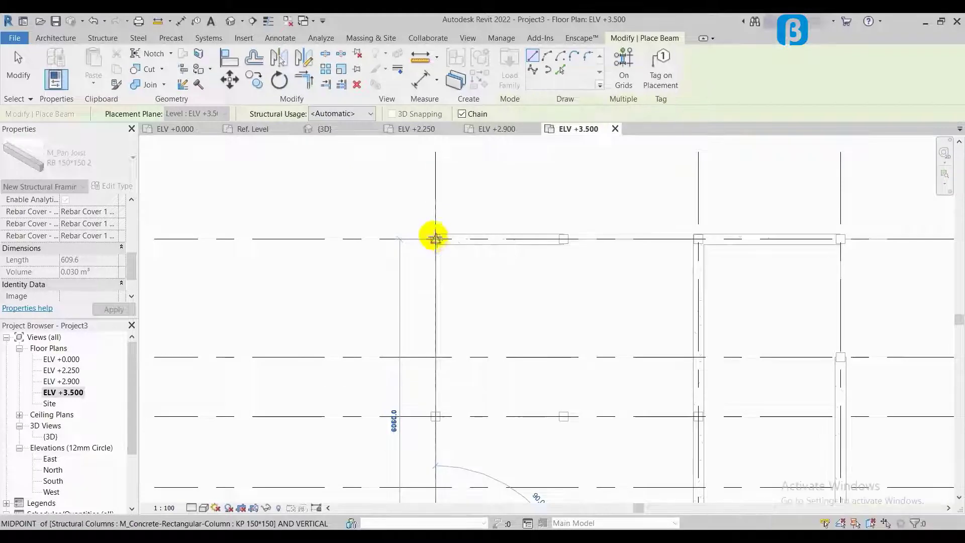
Step: Continue the beam chain through three more columns, then end the chain
scroll(431, 236, "down", 2)
scroll(431, 250, "up", 2)
scroll(431, 250, "up", 2)
left_click(410, 232)
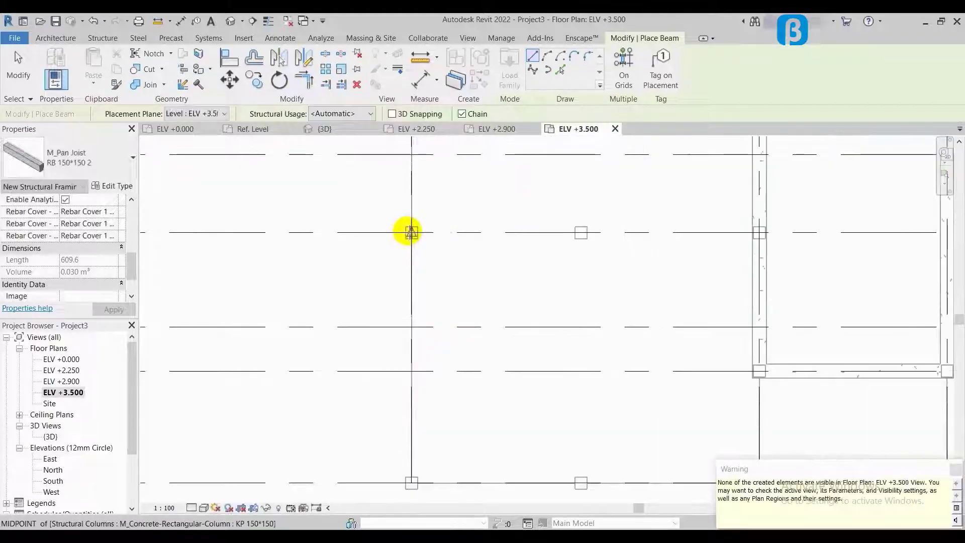
left_click(761, 233)
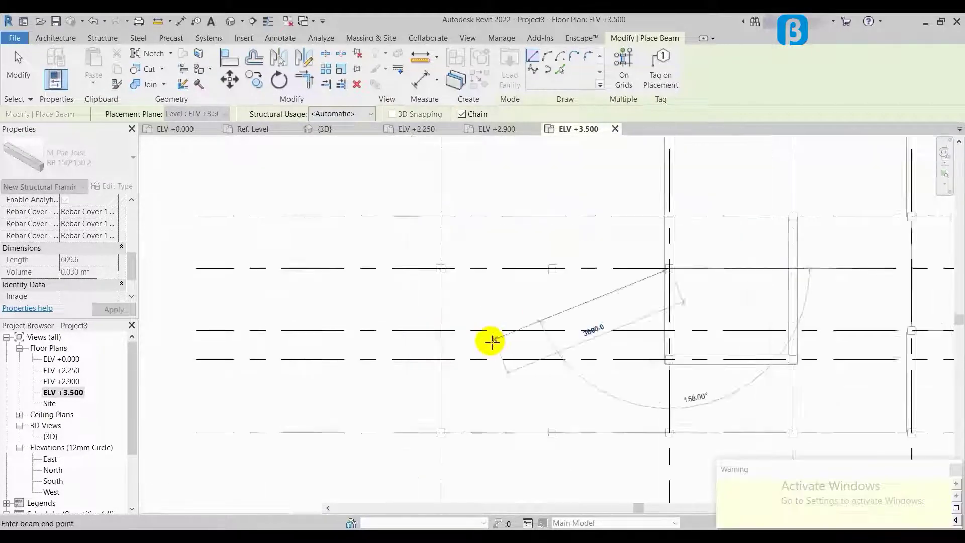
scroll(637, 275, "down", 2)
scroll(617, 380, "up", 2)
scroll(614, 412, "up", 1)
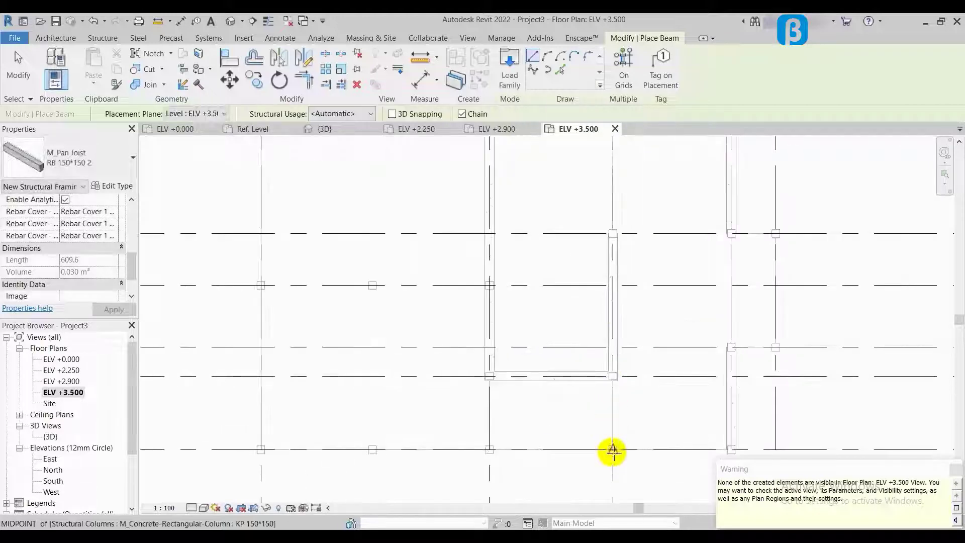
scroll(612, 446, "up", 1)
scroll(612, 445, "up", 1)
scroll(620, 205, "down", 2)
scroll(610, 205, "up", 2)
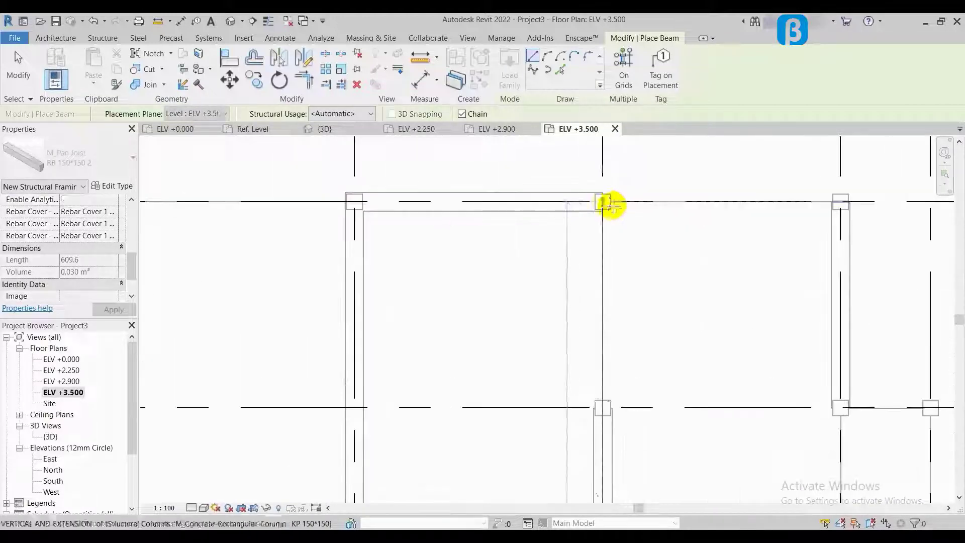
left_click(607, 203)
scroll(598, 199, "down", 2)
scroll(600, 387, "up", 2)
key("Escape")
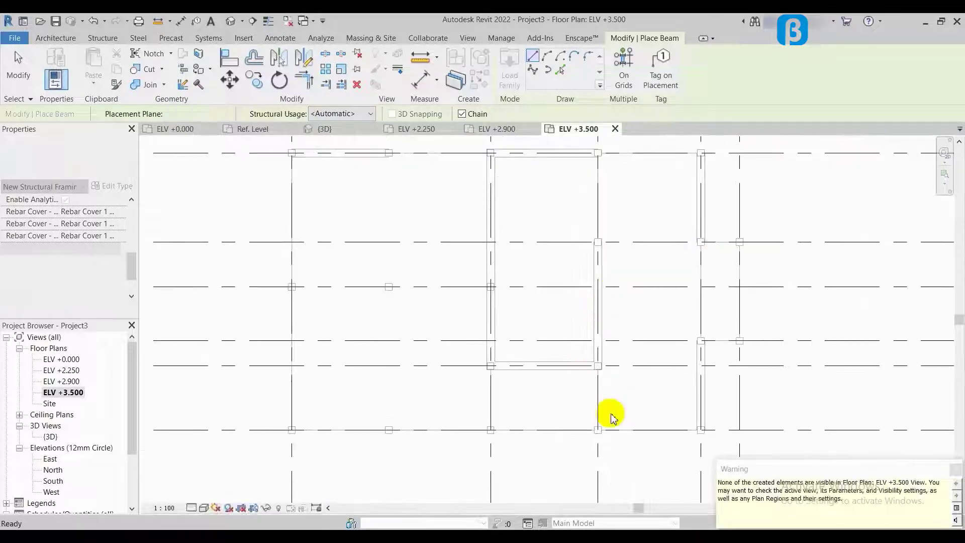
Step: Draw a second beam chain from the lower column to the right and left columns, then finish
scroll(613, 432, "up", 1)
scroll(612, 423, "up", 2)
left_click(591, 424)
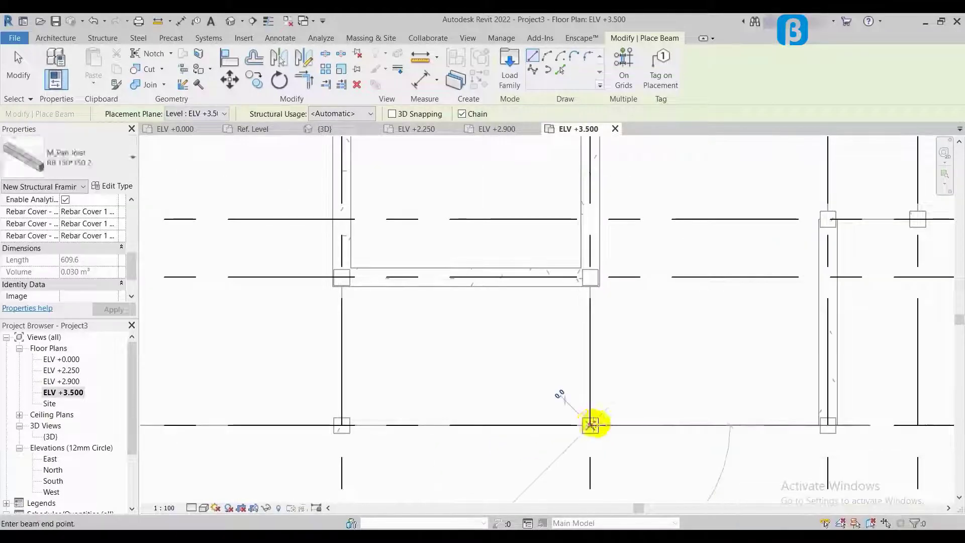
left_click(814, 432)
scroll(810, 381, "down", 2)
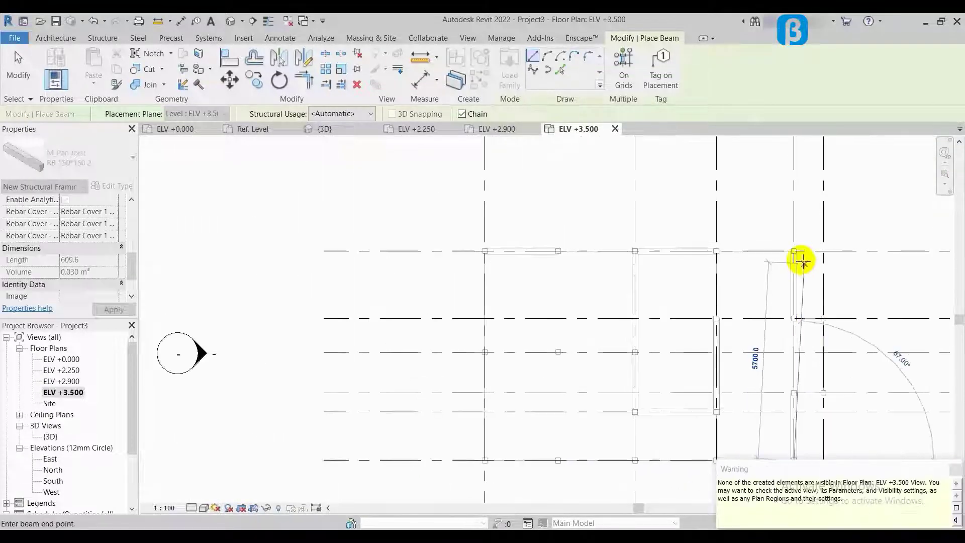
scroll(797, 256, "up", 1)
scroll(786, 246, "up", 2)
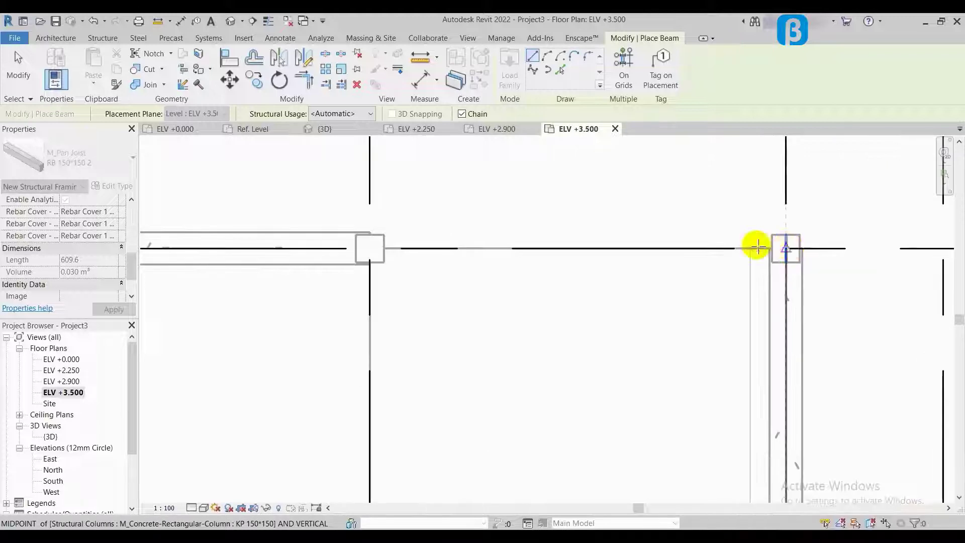
left_click(370, 250)
scroll(483, 216, "down", 3)
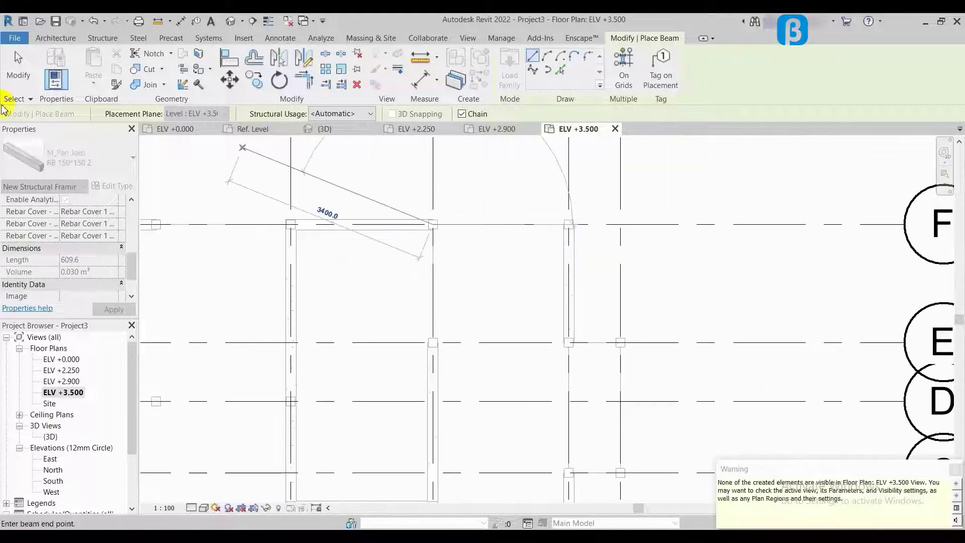
left_click(16, 73)
scroll(453, 171, "down", 1)
Step: Check the ELV +2.900 and ELV +2.250 plans, then switch to the 3D view
left_click(496, 130)
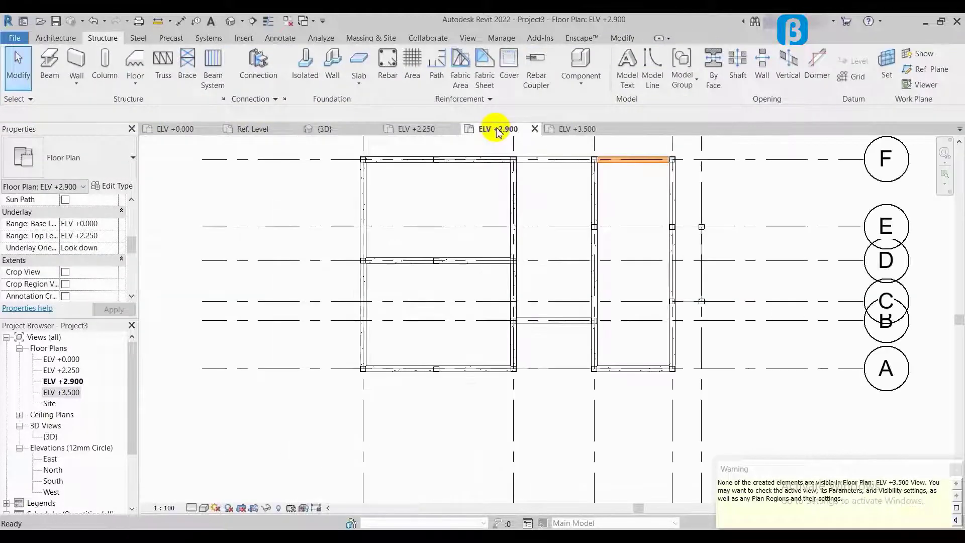
left_click(405, 130)
left_click(326, 129)
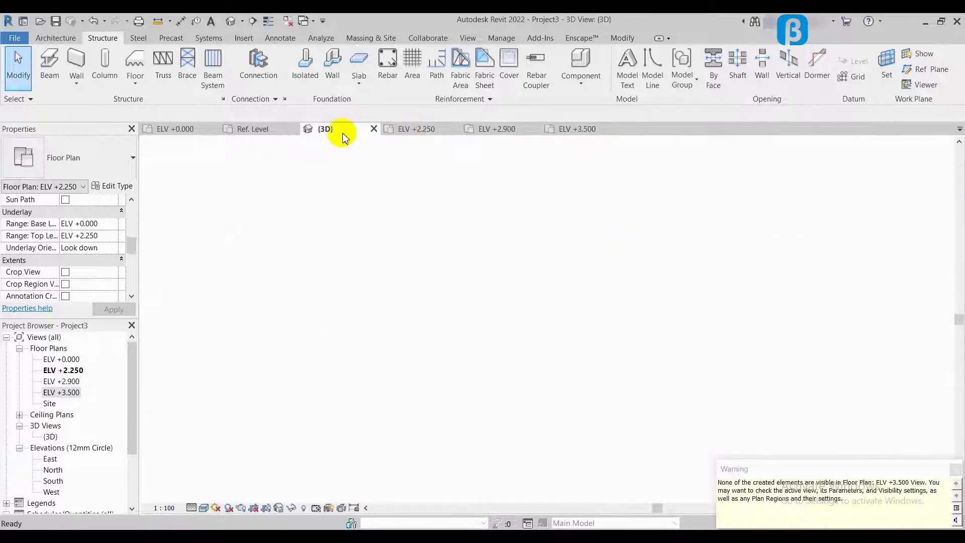
scroll(642, 326, "down", 2)
scroll(463, 216, "up", 4)
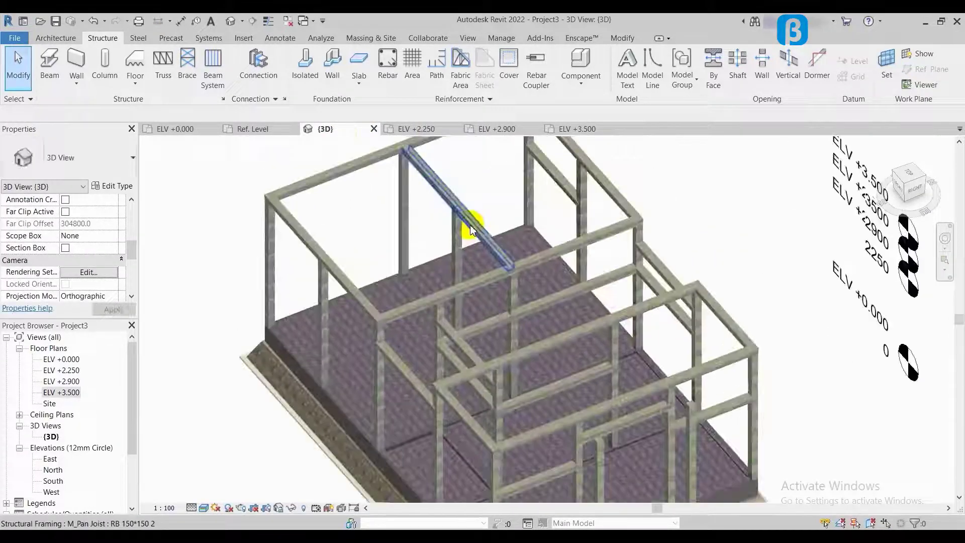
scroll(524, 315, "down", 4)
Step: Orbit the 3D model to inspect the beam frame from the front and from above
mouse_move(524, 316)
middle_mouse_down("shift")
mouse_move(544, 251)
mouse_move(545, 183)
middle_mouse_up("shift")
scroll(500, 237, "up", 2)
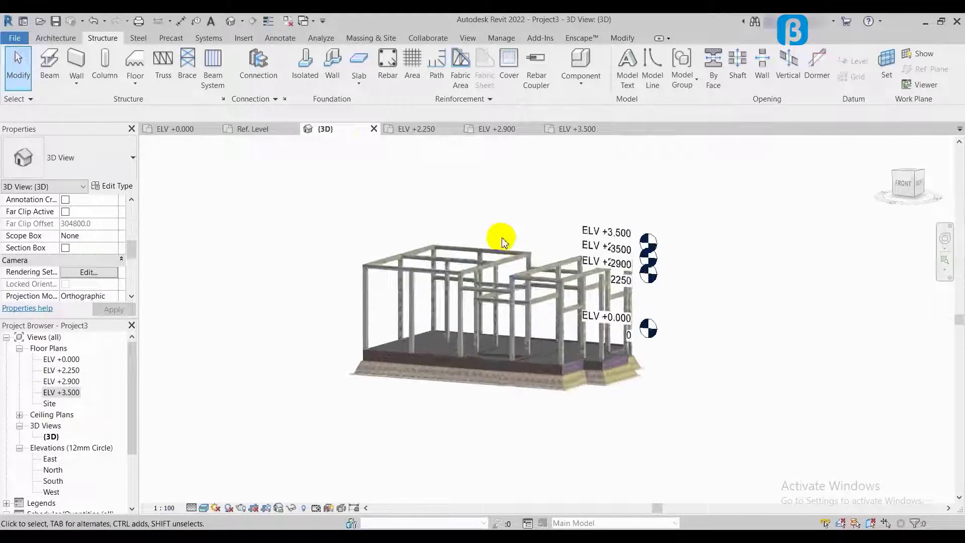
scroll(521, 287, "up", 2)
scroll(522, 288, "up", 1)
scroll(523, 276, "up", 1)
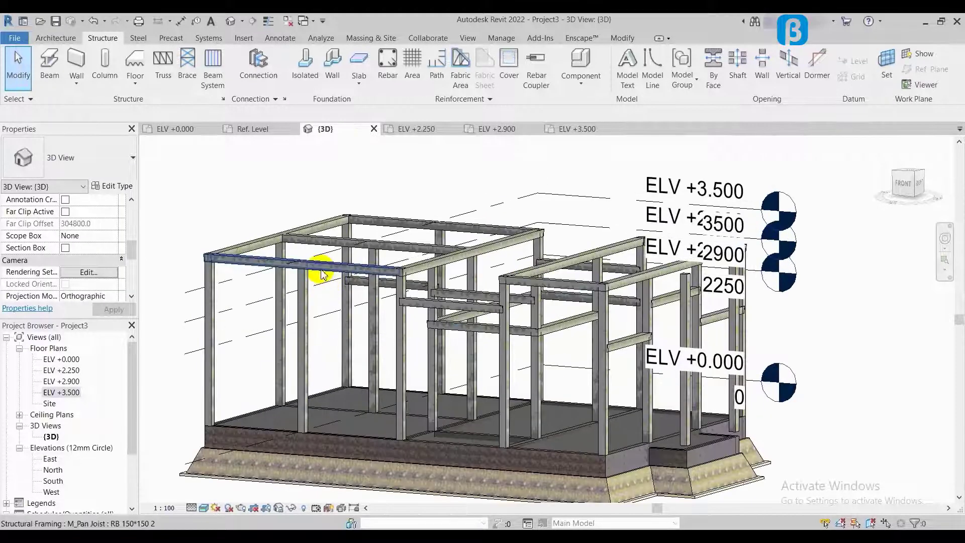
mouse_move(372, 235)
middle_mouse_down("shift")
mouse_move(409, 237)
mouse_move(527, 318)
mouse_move(284, 190)
middle_mouse_up("shift")
Step: On the ELV +2.250 plan, start the Beam tool with type BL 150*150, then cancel placement
left_click(417, 129)
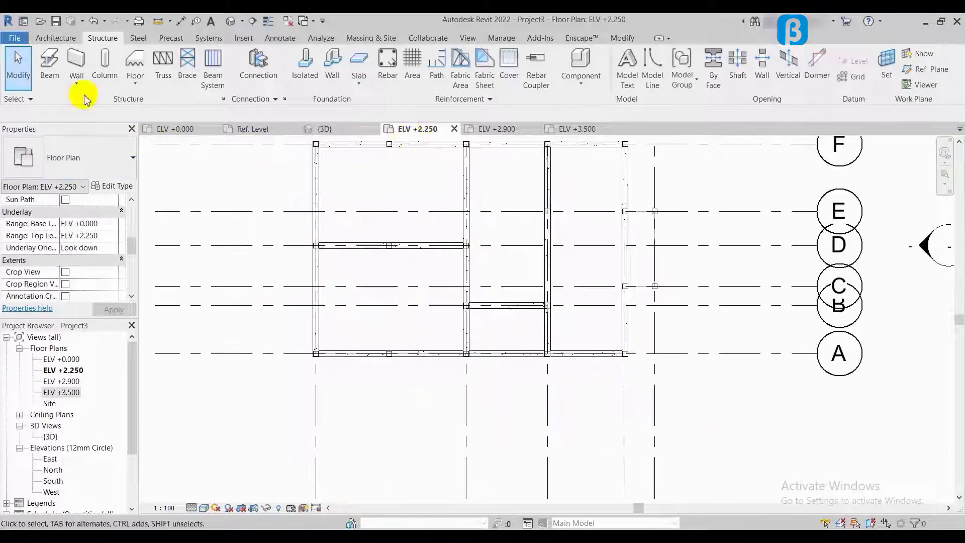
left_click(55, 75)
left_click(90, 163)
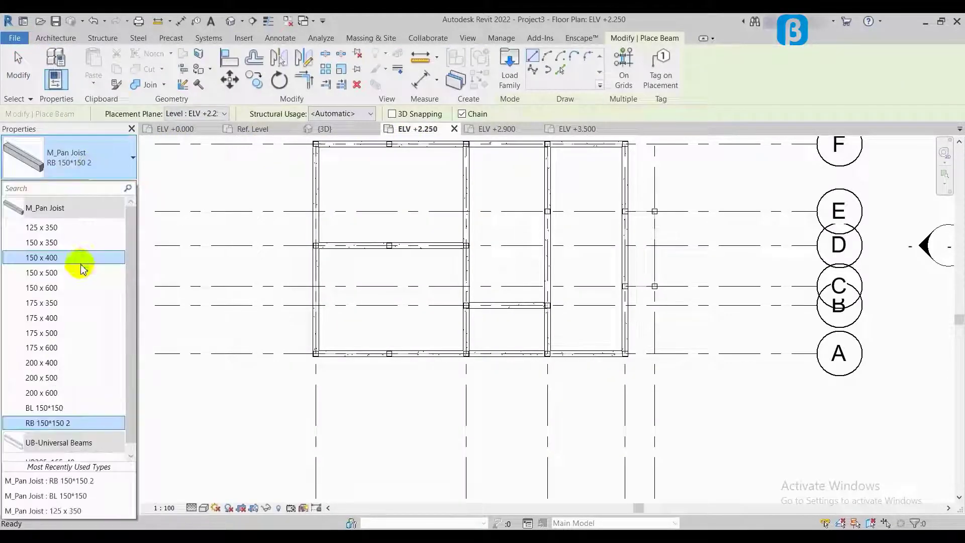
scroll(75, 216, "down", 1)
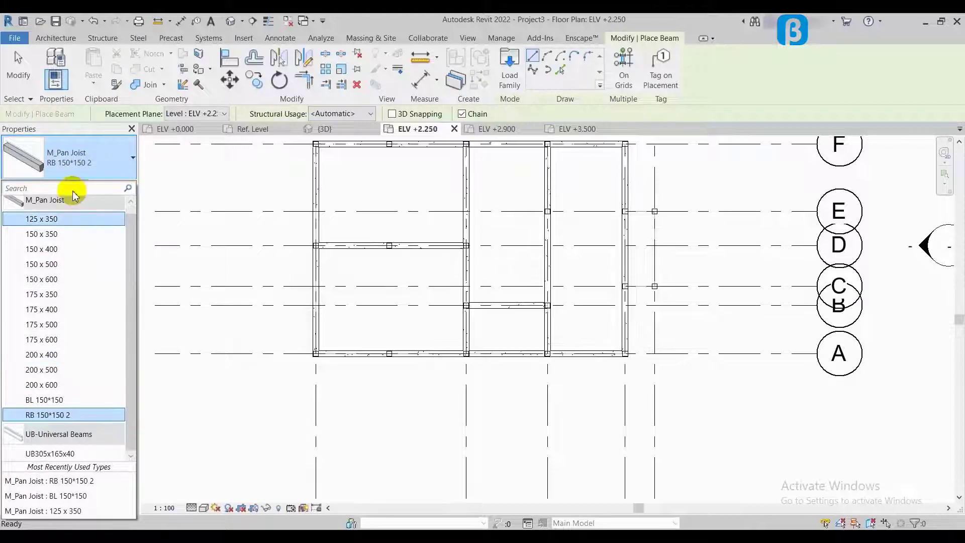
left_click(95, 38)
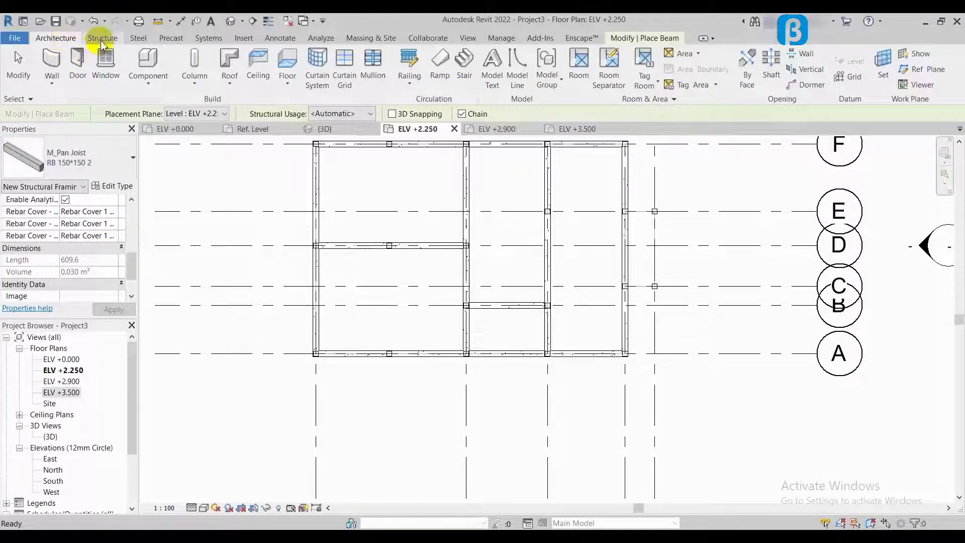
left_click(78, 169)
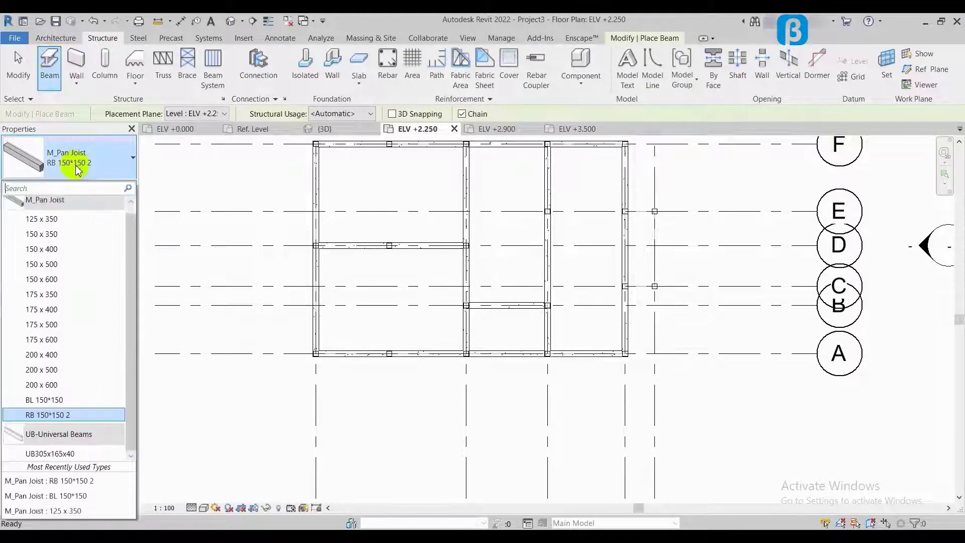
left_click(75, 399)
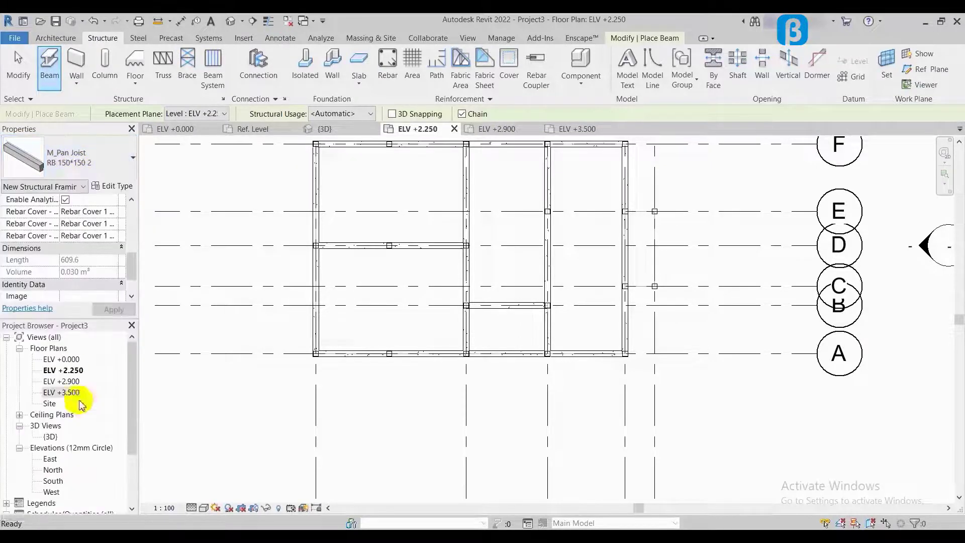
scroll(347, 359, "up", 1)
scroll(349, 364, "up", 2)
left_click(292, 348)
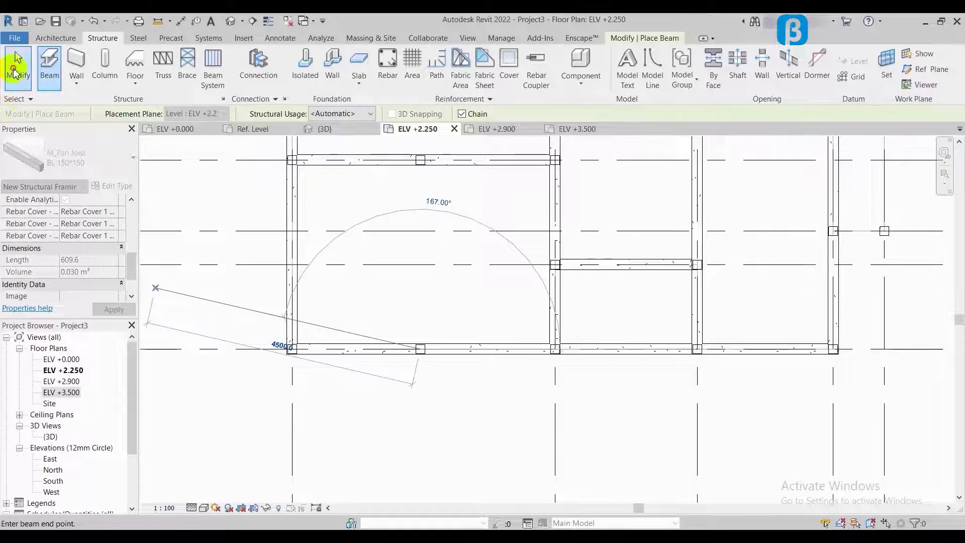
left_click(18, 63)
scroll(415, 352, "down", 2)
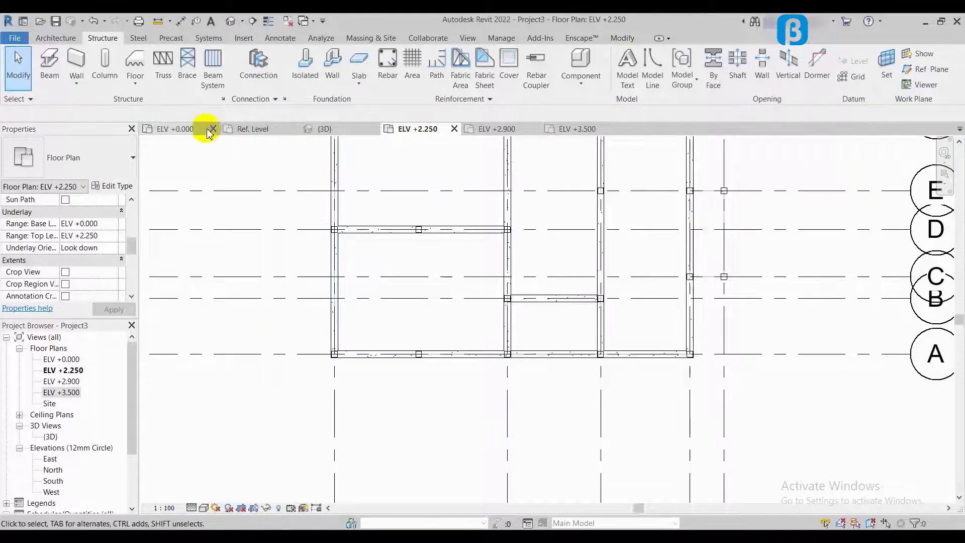
Step: Orbit the 3D view to inspect the frame from the right side and another angle
left_click(331, 131)
scroll(633, 341, "up", 2)
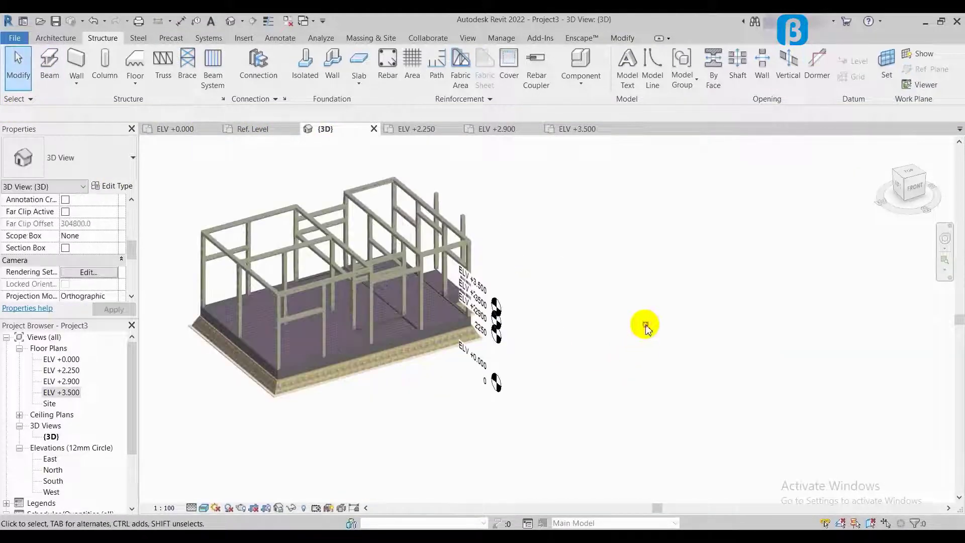
mouse_move(427, 286)
middle_mouse_down("shift")
mouse_move(234, 227)
mouse_move(323, 270)
mouse_move(412, 229)
mouse_move(448, 173)
mouse_move(517, 172)
mouse_move(596, 190)
mouse_move(648, 217)
mouse_move(715, 338)
mouse_move(551, 382)
middle_mouse_up("shift")
scroll(312, 174, "up", 2)
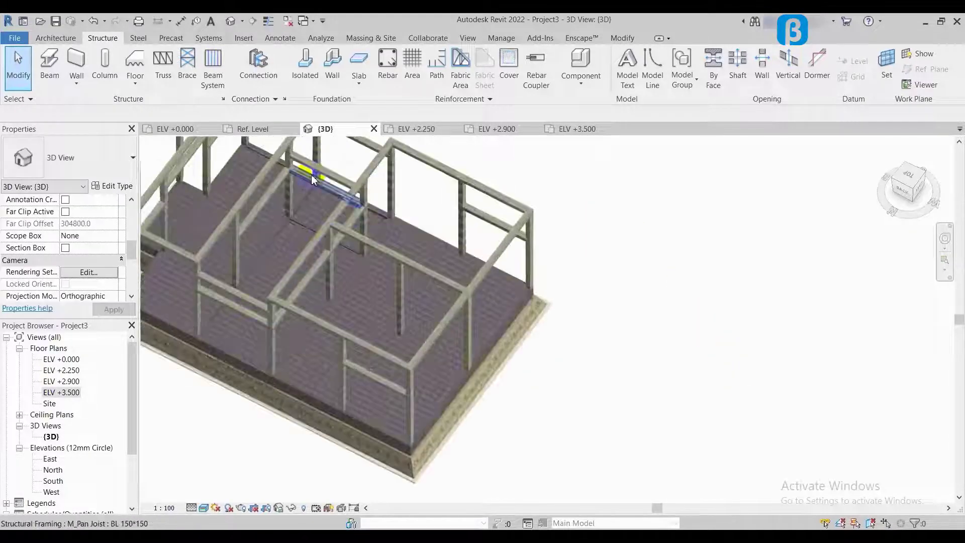
scroll(482, 282, "down", 4)
mouse_move(483, 281)
middle_mouse_down("shift")
mouse_move(376, 193)
mouse_move(370, 129)
middle_mouse_up("shift")
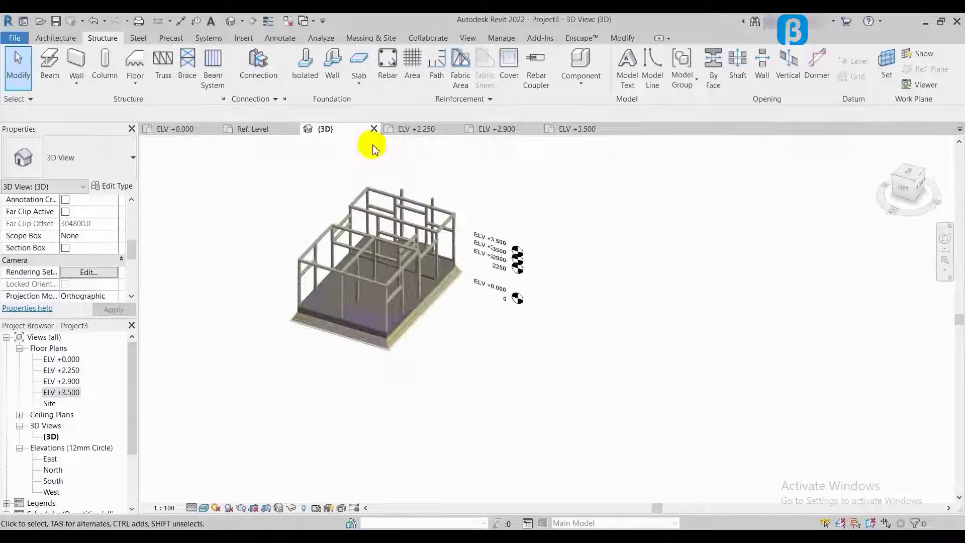
Step: Pass through the ELV +2.250 plan and back to 3D, then open the ELV +0.000 floor plan
left_click(402, 132)
left_click(324, 129)
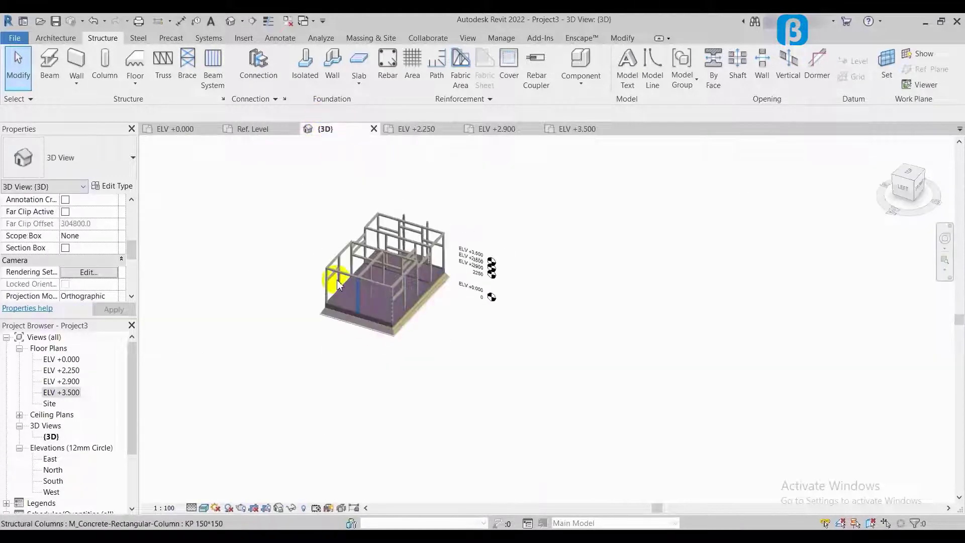
scroll(347, 275, "up", 3)
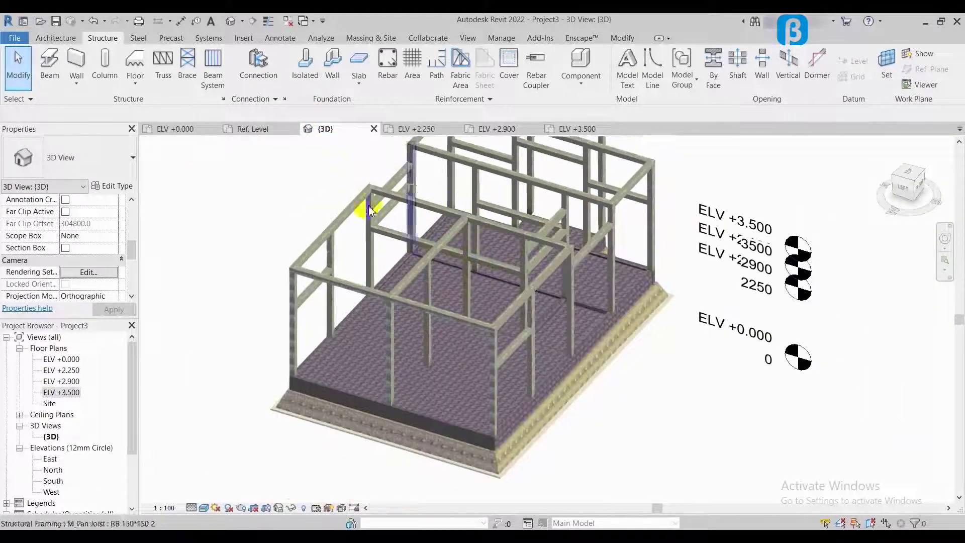
left_click(187, 132)
Step: Start a new Architecture floor and set its Height Offset to 900
scroll(560, 345, "up", 3)
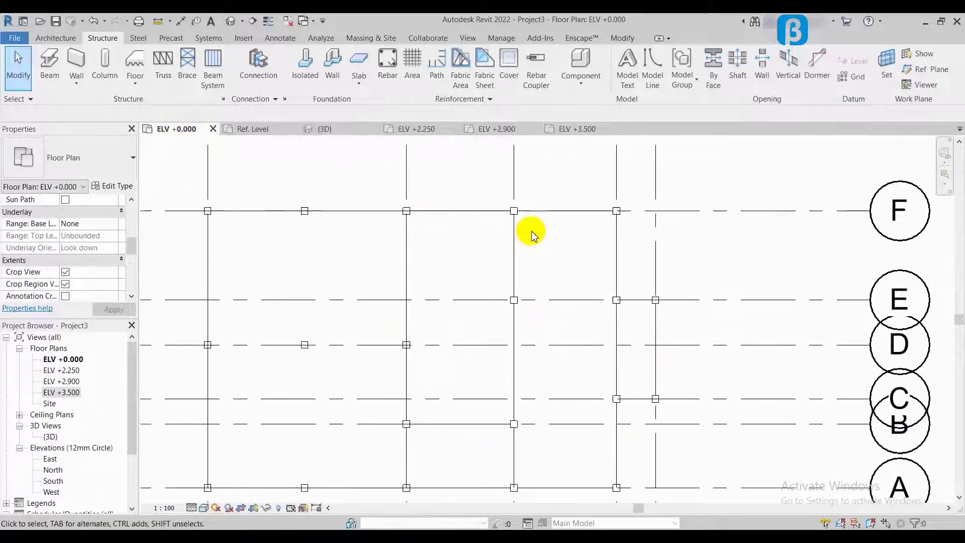
scroll(527, 231, "up", 1)
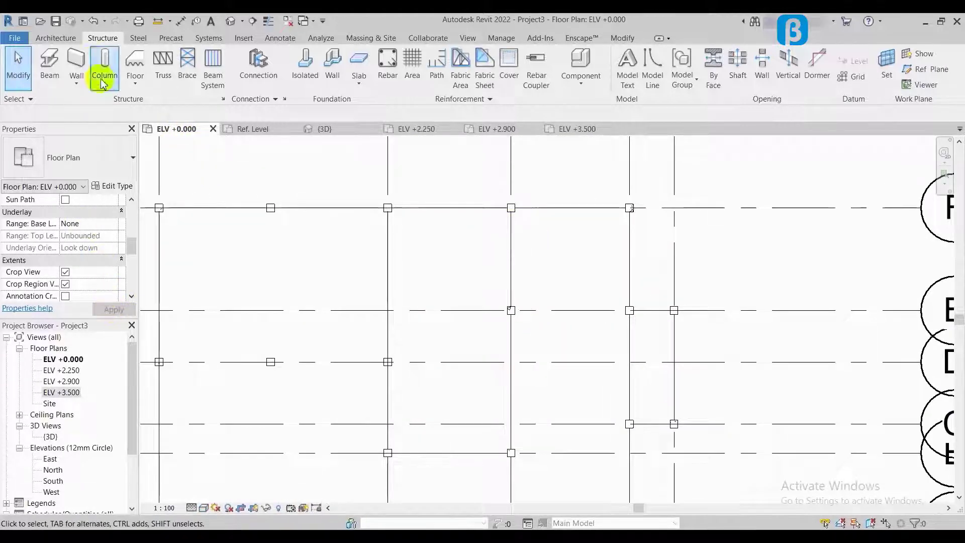
left_click(59, 37)
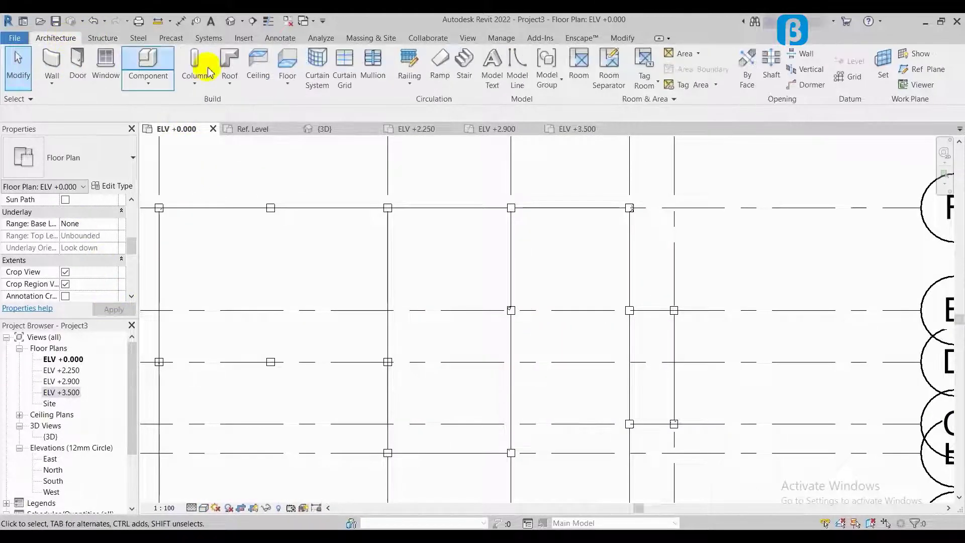
left_click(295, 68)
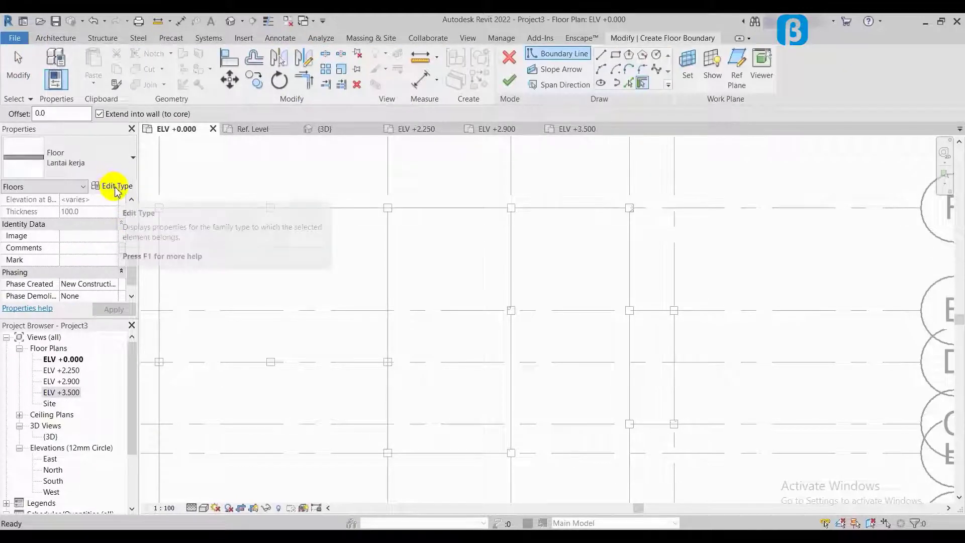
scroll(92, 232, "up", 5)
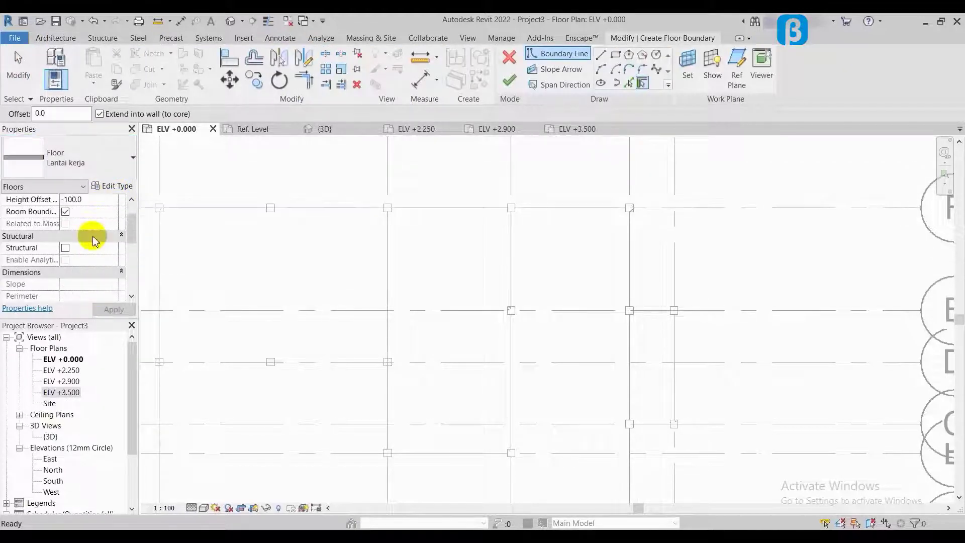
left_click(103, 223)
type("900")
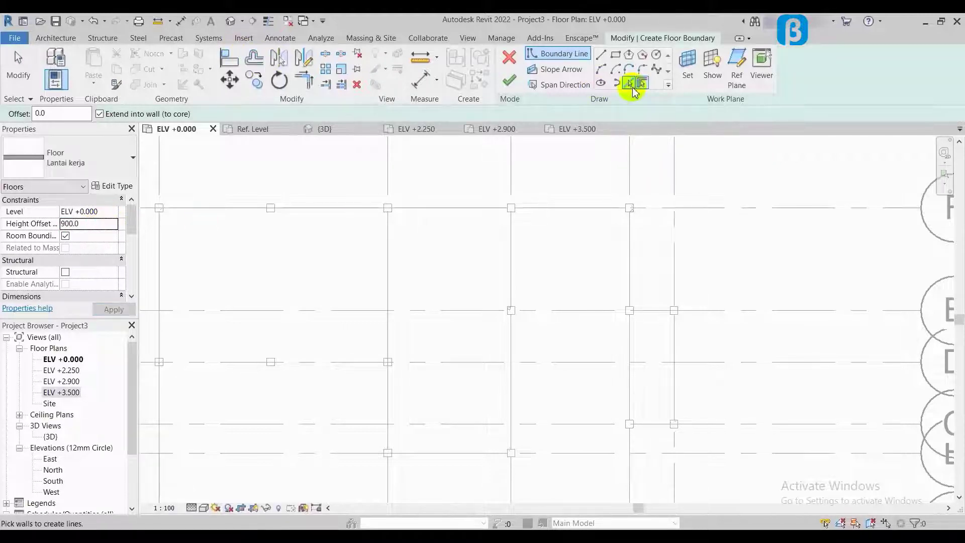
Step: Try a rectangle boundary from the column midpoint, then switch to the Line sketch tool
left_click(617, 59)
scroll(532, 244, "down", 3)
scroll(523, 276, "down", 2)
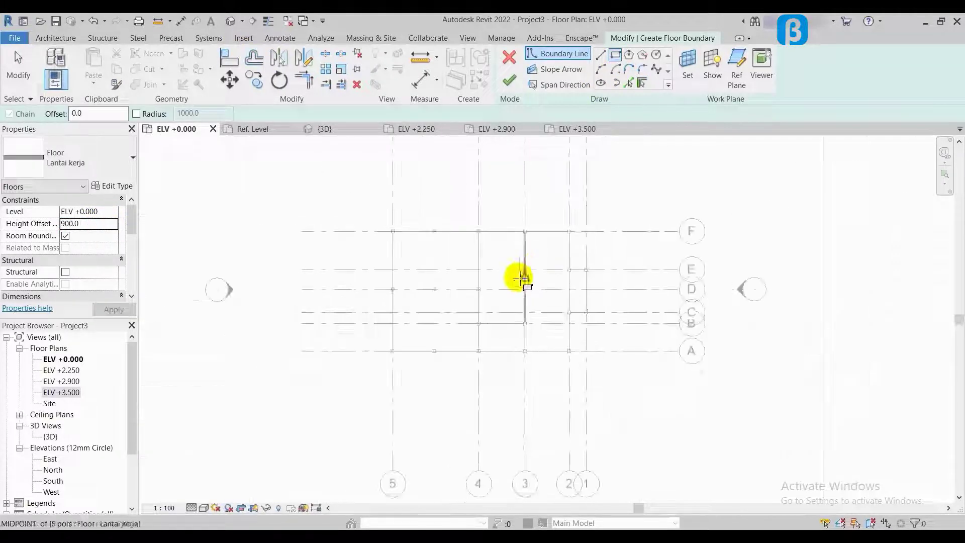
scroll(518, 284, "up", 3)
scroll(531, 257, "up", 3)
scroll(531, 258, "up", 3)
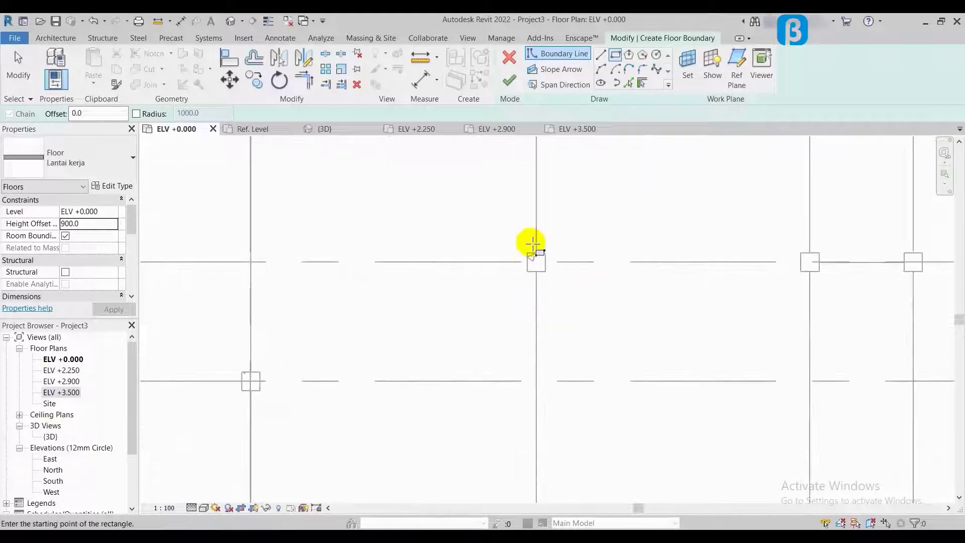
left_click(536, 251)
scroll(503, 251, "up", 1)
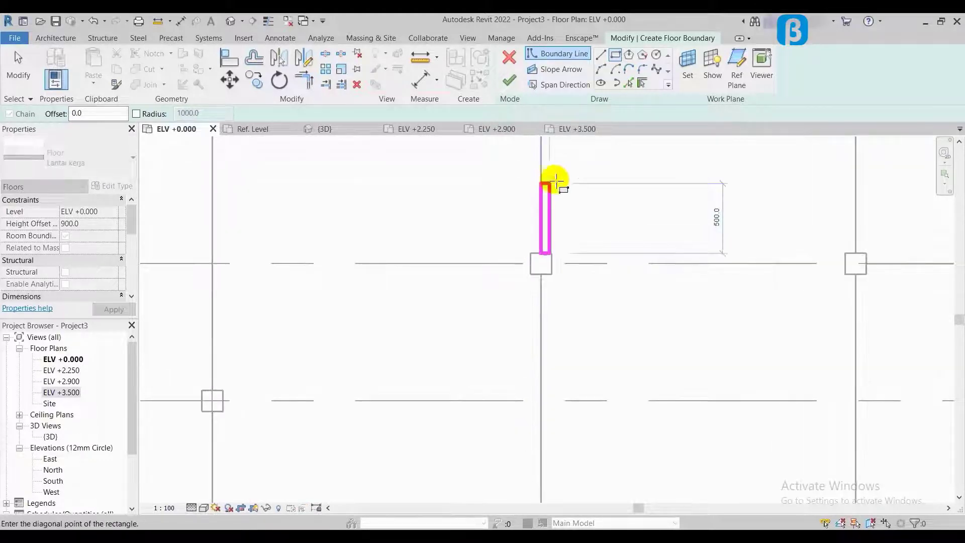
scroll(553, 259, "down", 3)
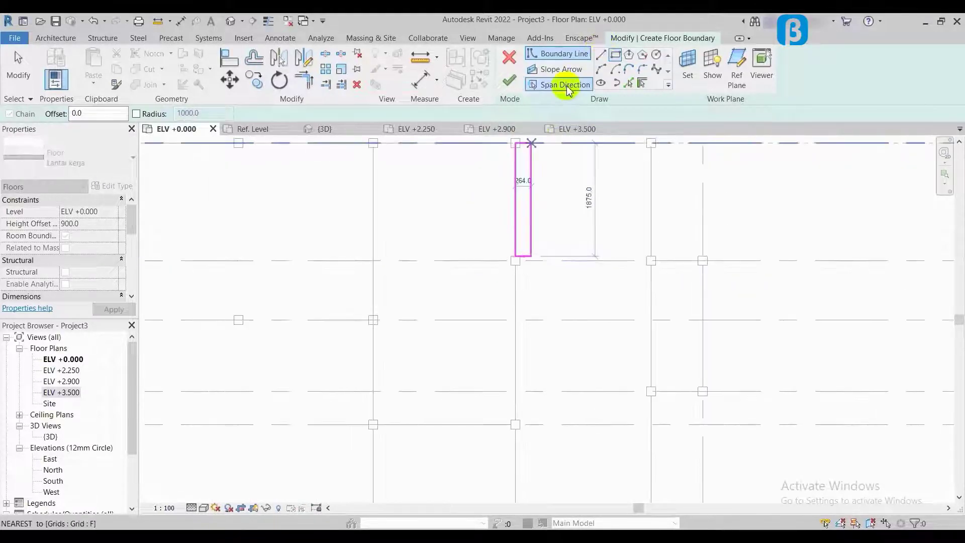
left_click(601, 55)
scroll(549, 151, "up", 4)
scroll(524, 164, "down", 1)
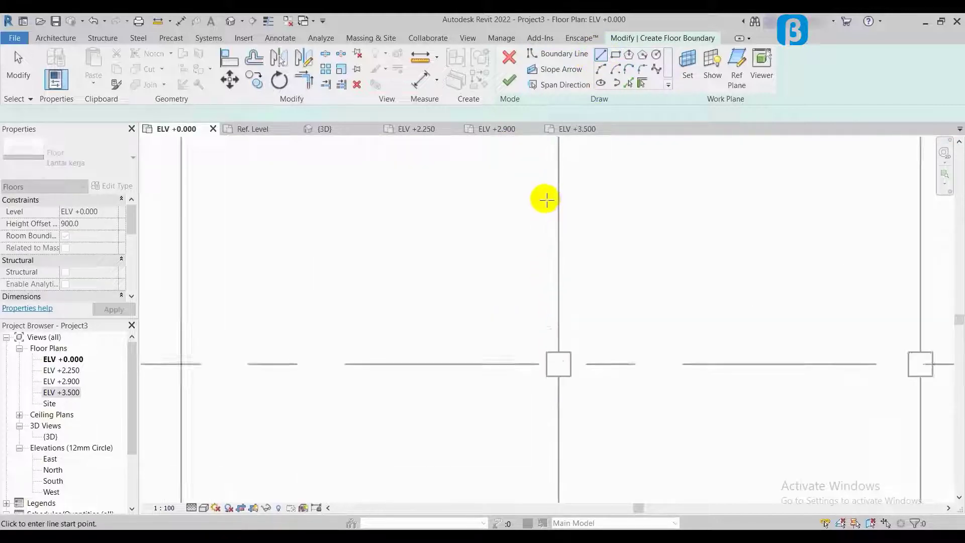
scroll(545, 197, "down", 2)
scroll(538, 255, "down", 2)
scroll(538, 167, "up", 2)
scroll(549, 173, "up", 1)
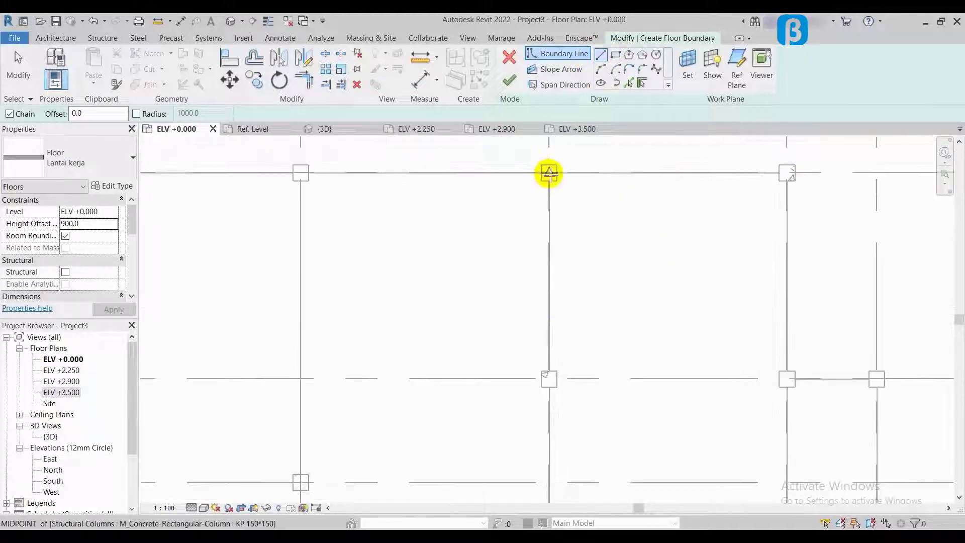
Step: Sketch a 600-wide boundary from grid F down to the lower column and finish the floor
left_click(549, 173)
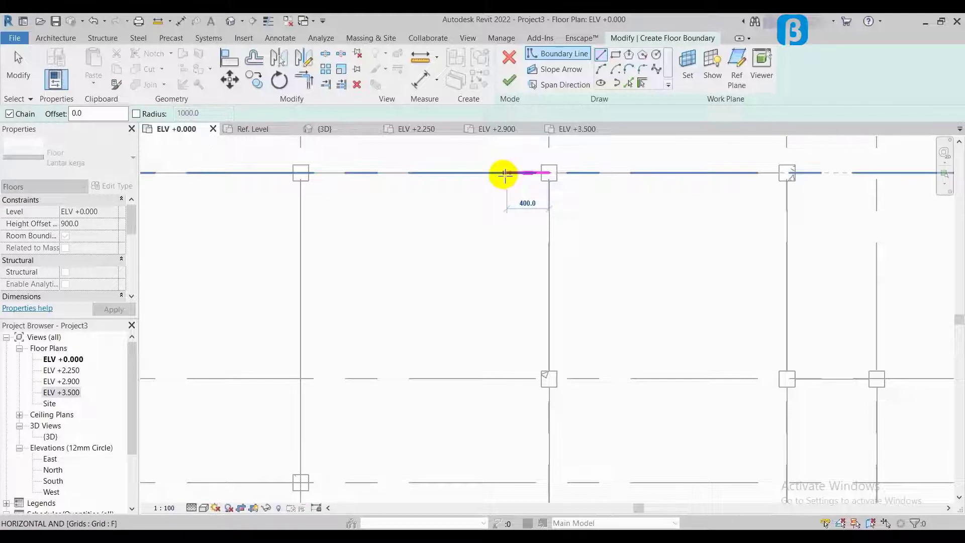
left_click(550, 370)
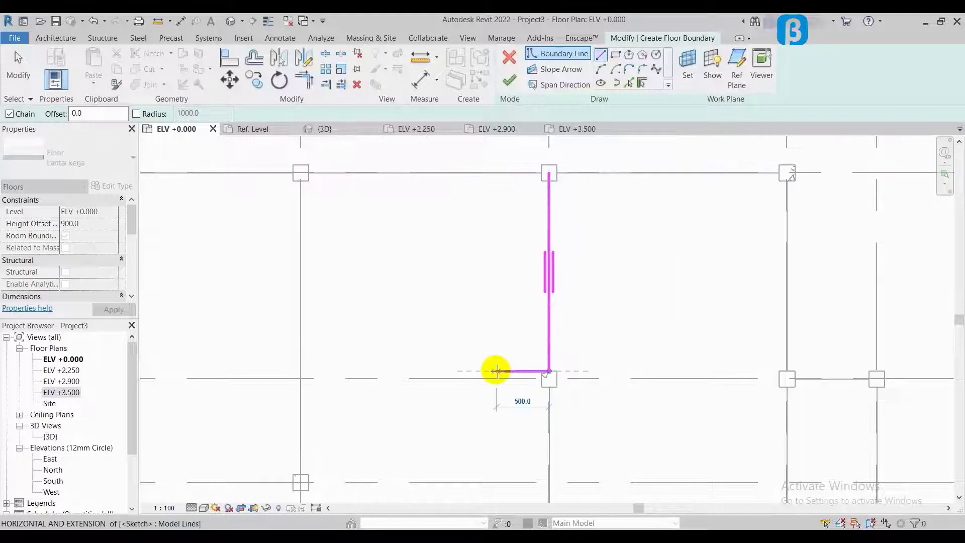
type("600")
key("Return")
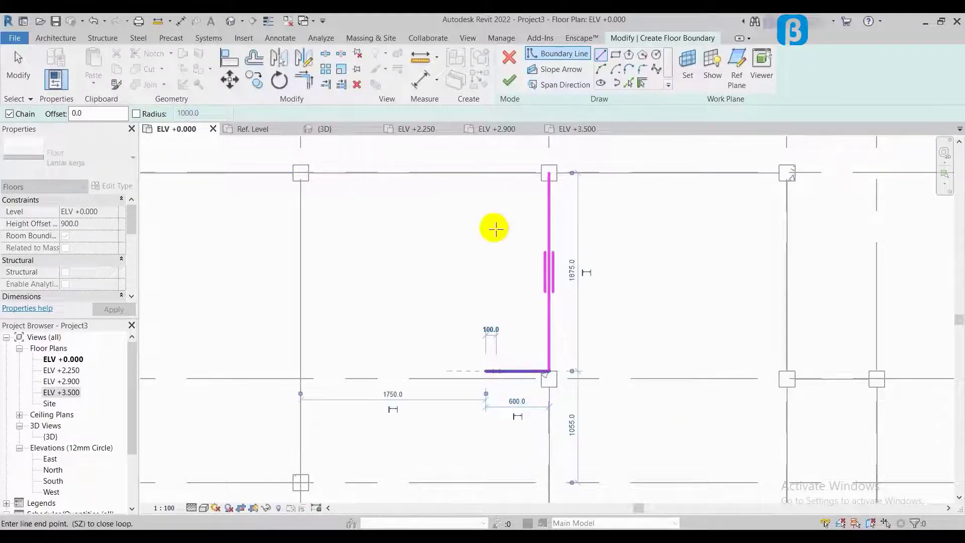
left_click(487, 174)
left_click(546, 174)
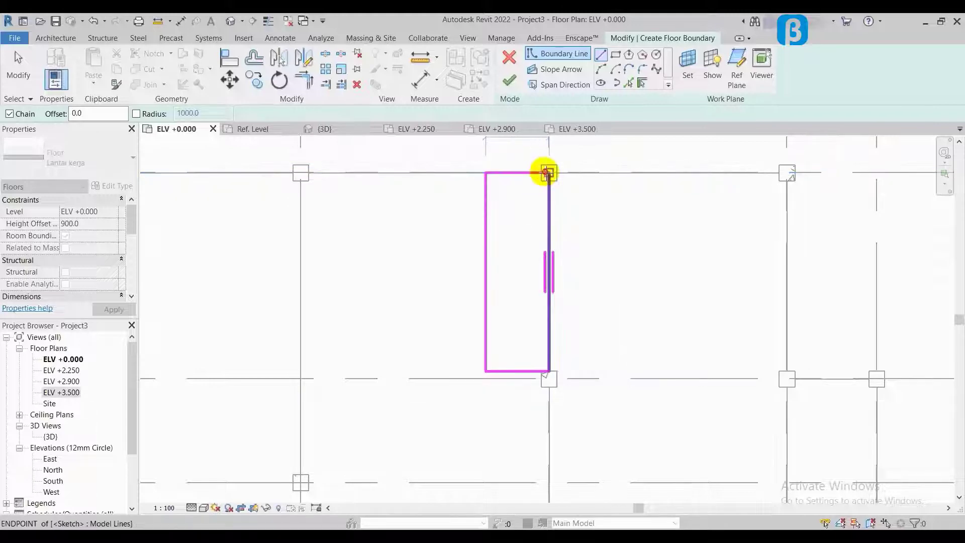
left_click(507, 80)
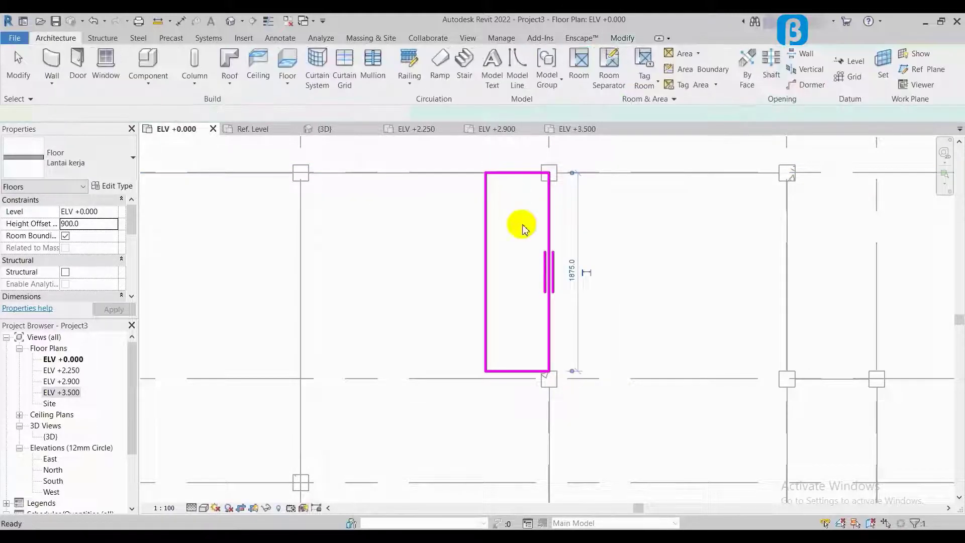
scroll(521, 221, "down", 5)
Step: Deselect the new floor and zoom out on the plan
left_click(18, 68)
left_click(217, 169)
scroll(463, 226, "down", 5)
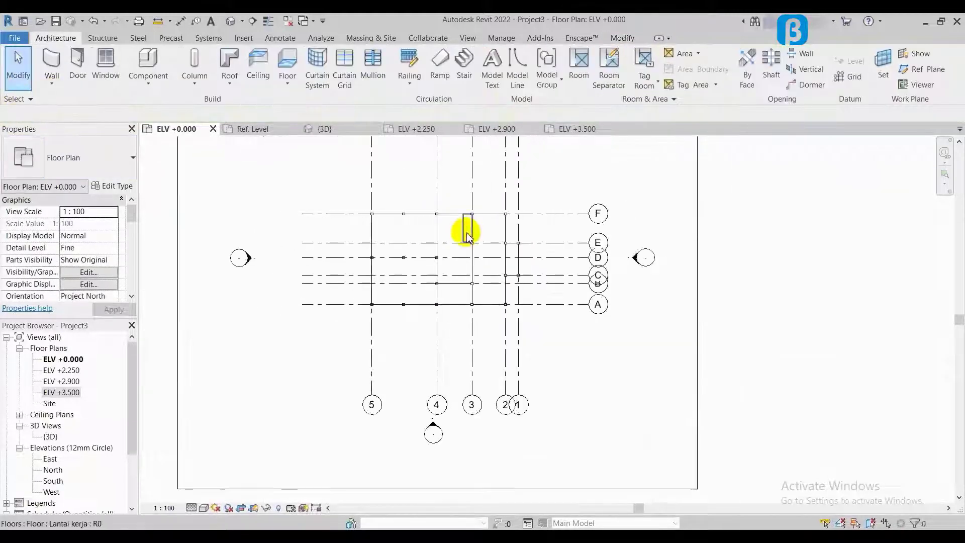
scroll(459, 236, "up", 4)
scroll(472, 261, "up", 1)
scroll(480, 317, "up", 1)
scroll(502, 281, "up", 1)
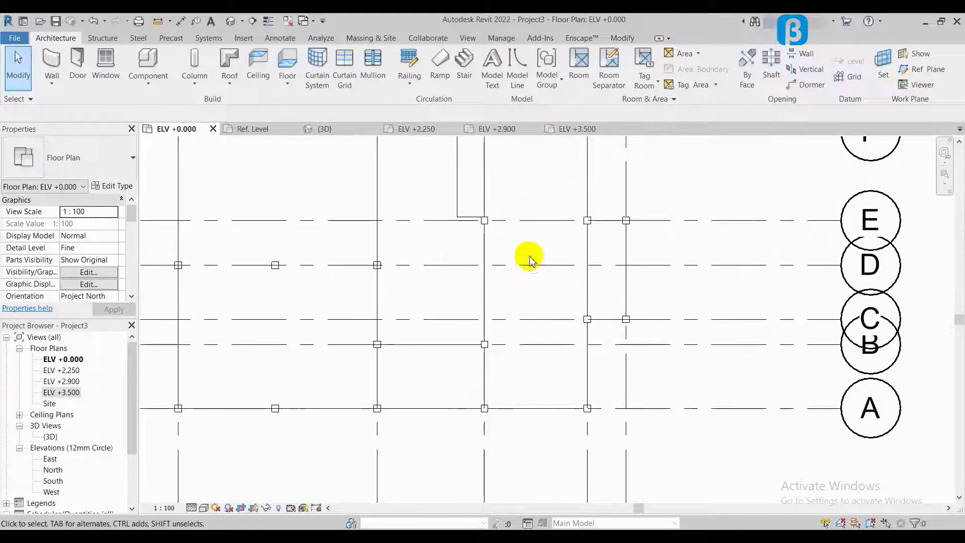
scroll(530, 236, "down", 3)
scroll(588, 226, "up", 1)
scroll(648, 223, "up", 5)
scroll(503, 292, "down", 3)
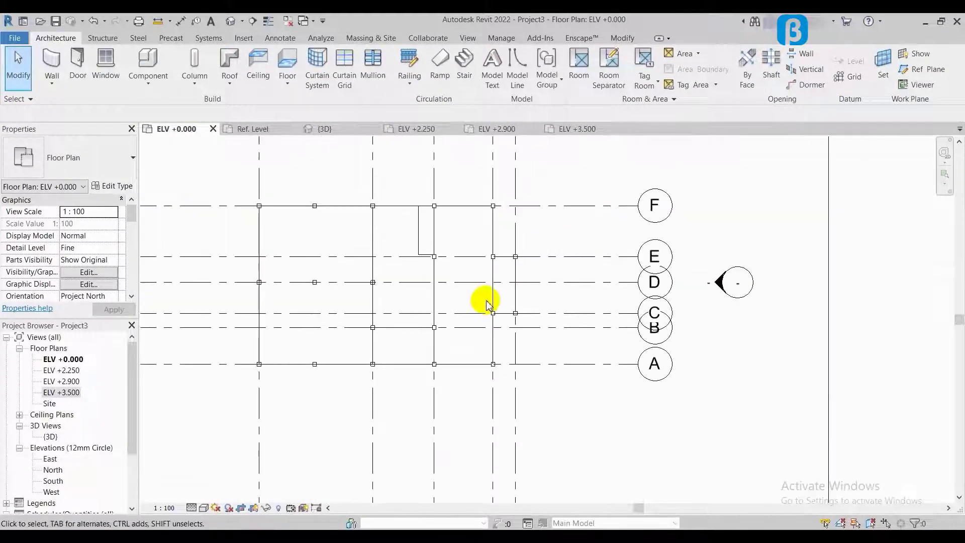
scroll(545, 276, "down", 1)
scroll(545, 295, "down", 2)
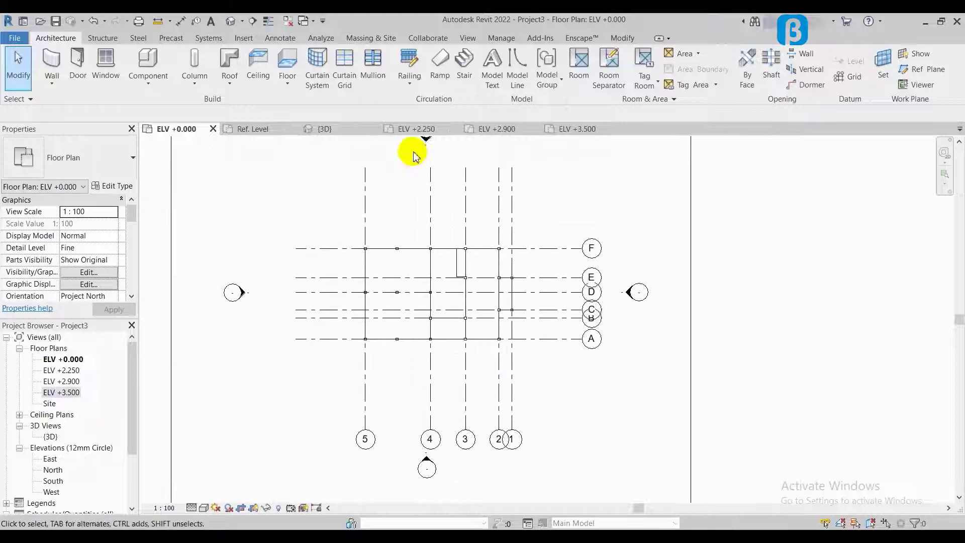
Step: Switch to the 3D view and orbit the structural frame to a new angle
left_click(345, 131)
scroll(527, 332, "down", 2)
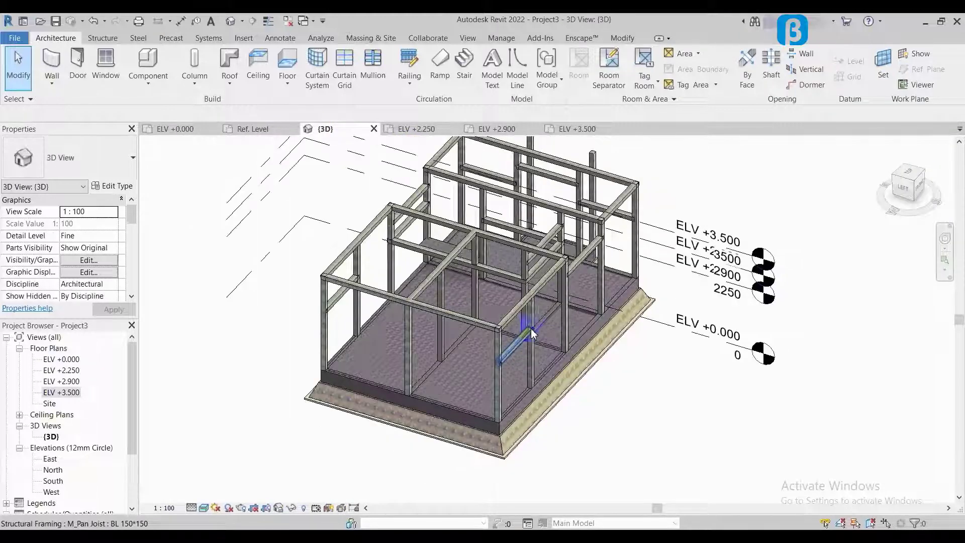
scroll(512, 362, "down", 2)
scroll(468, 354, "up", 1)
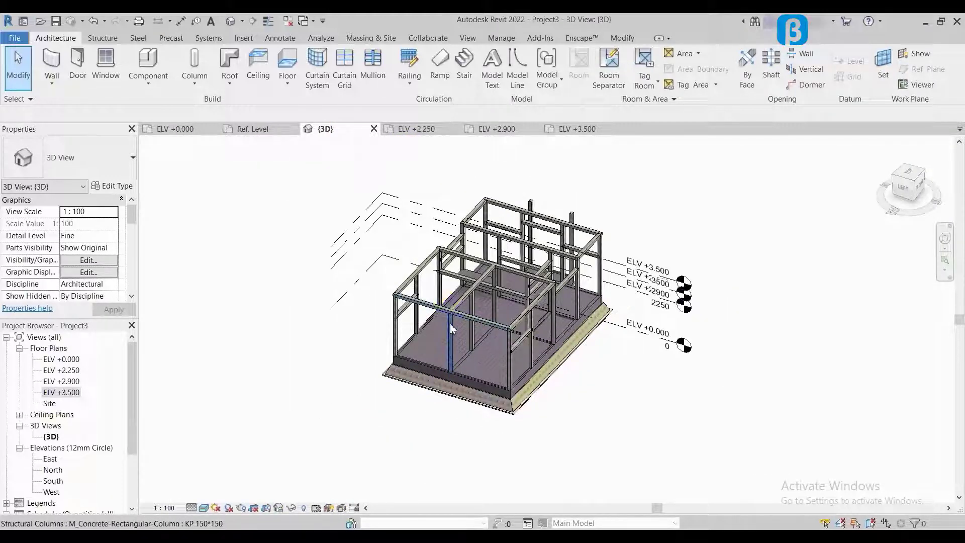
mouse_move(548, 355)
middle_mouse_down("shift")
mouse_move(693, 280)
mouse_move(491, 338)
middle_mouse_up("shift")
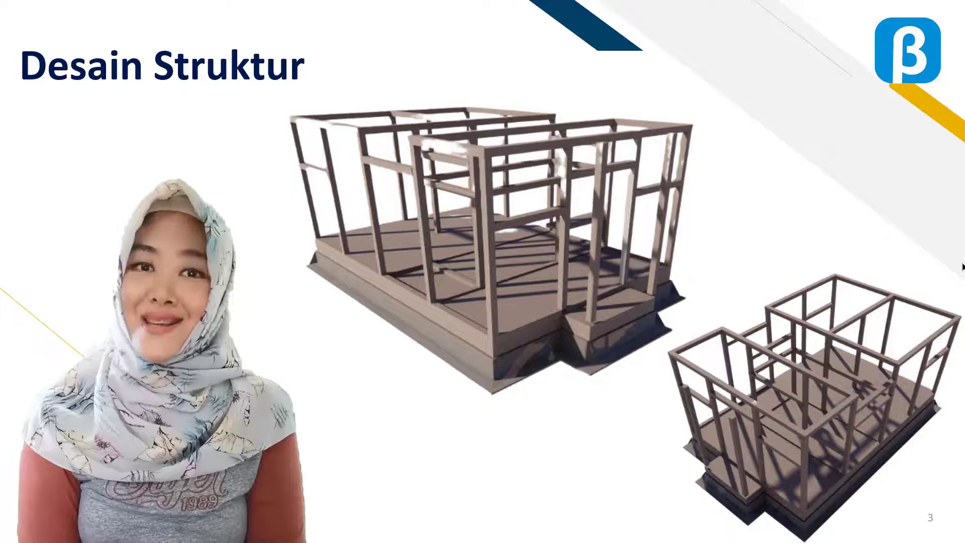